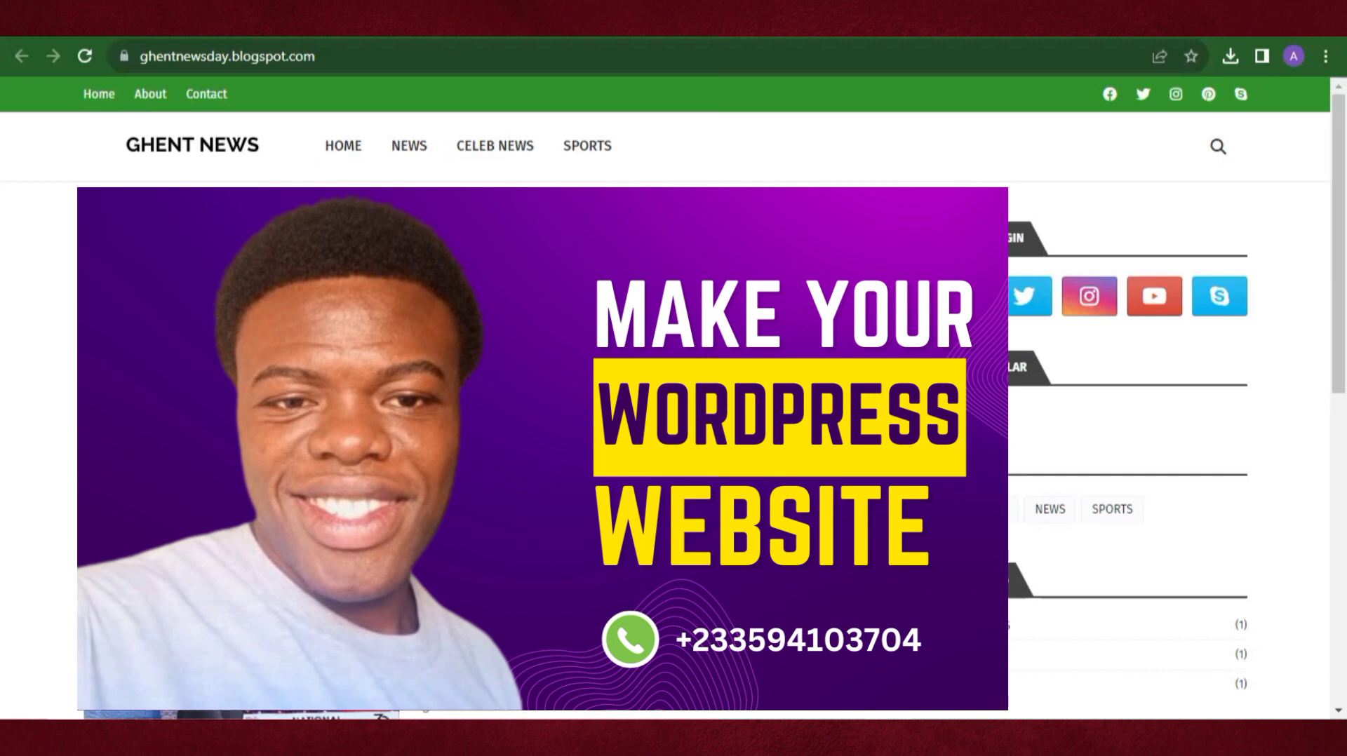
Look over the posts and sidebar sections on the Ghent News home page
{"action": "scroll", "coordinate": [674, 421], "scroll_direction": "down", "scroll_amount": 3}
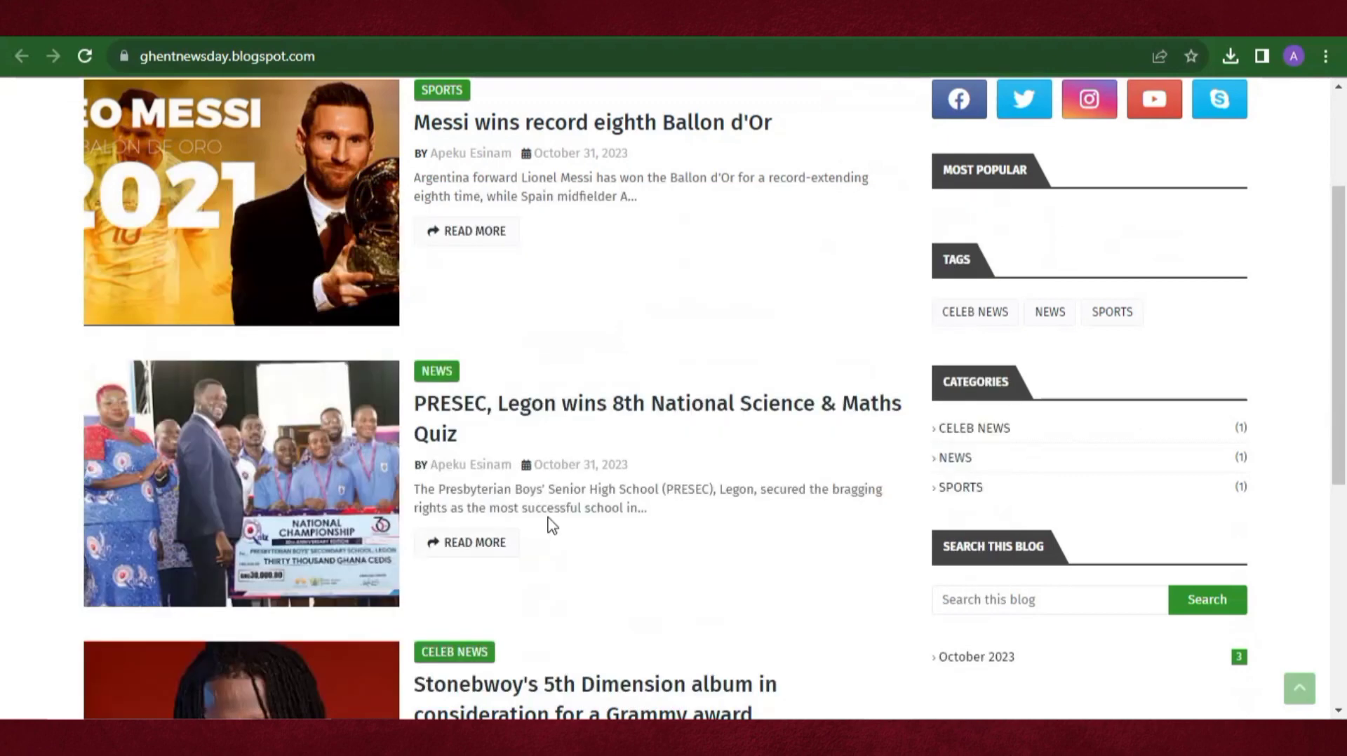
{"action": "scroll", "coordinate": [553, 525], "scroll_direction": "up", "scroll_amount": 3}
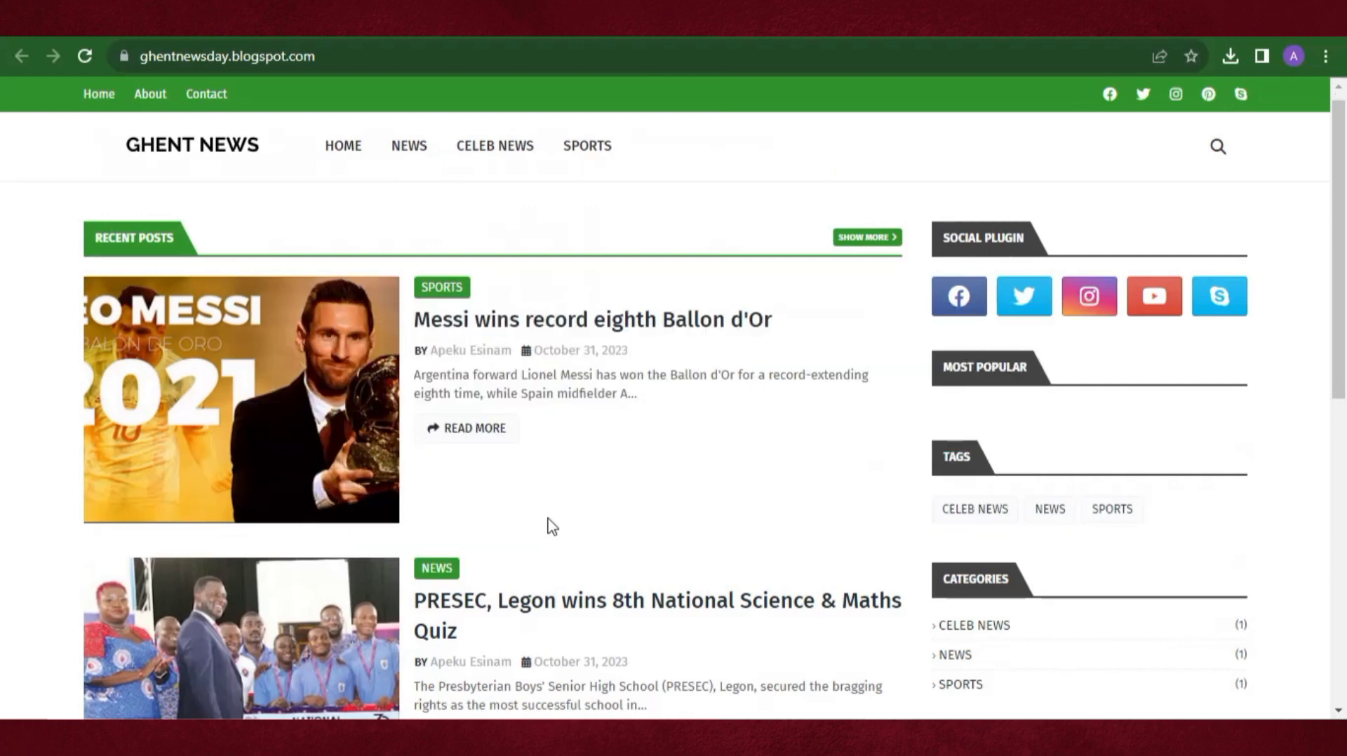
{"action": "scroll", "coordinate": [550, 526], "scroll_direction": "down", "scroll_amount": 7}
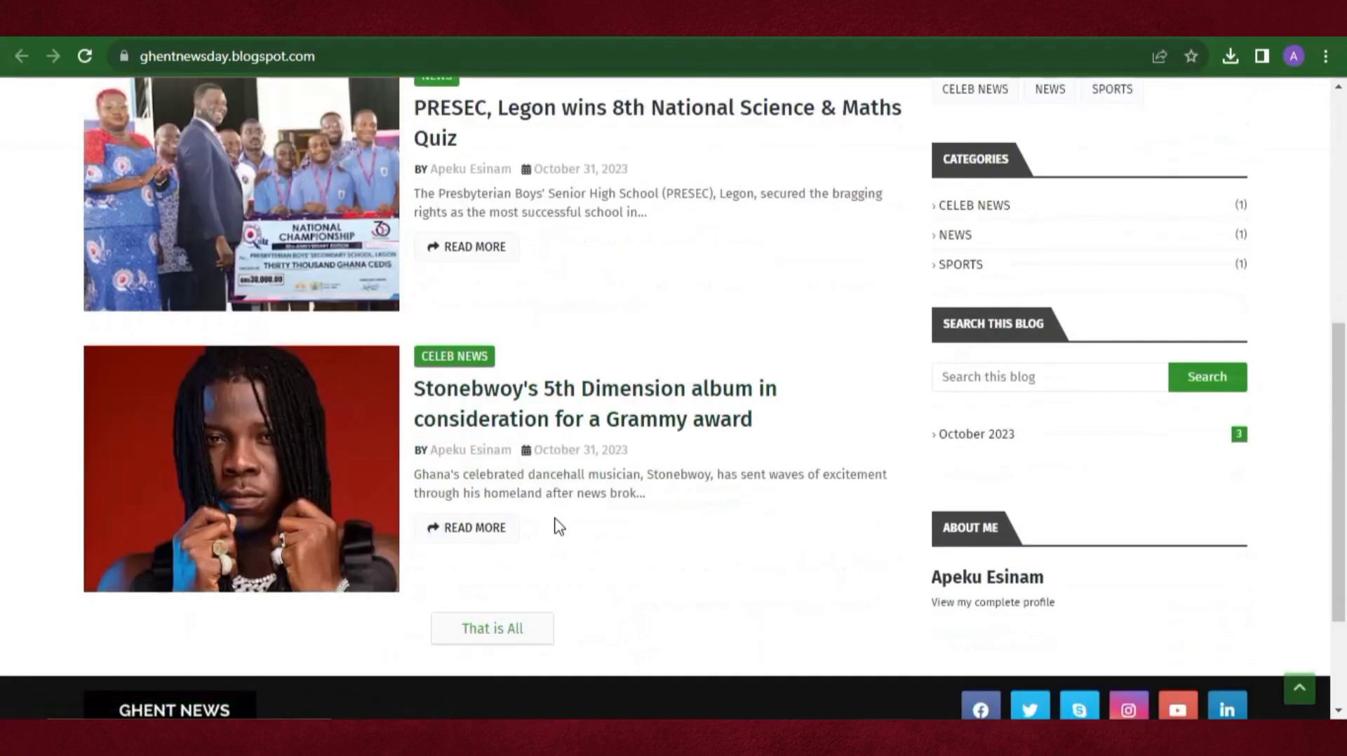
{"action": "scroll", "coordinate": [561, 519], "scroll_direction": "up", "scroll_amount": 7}
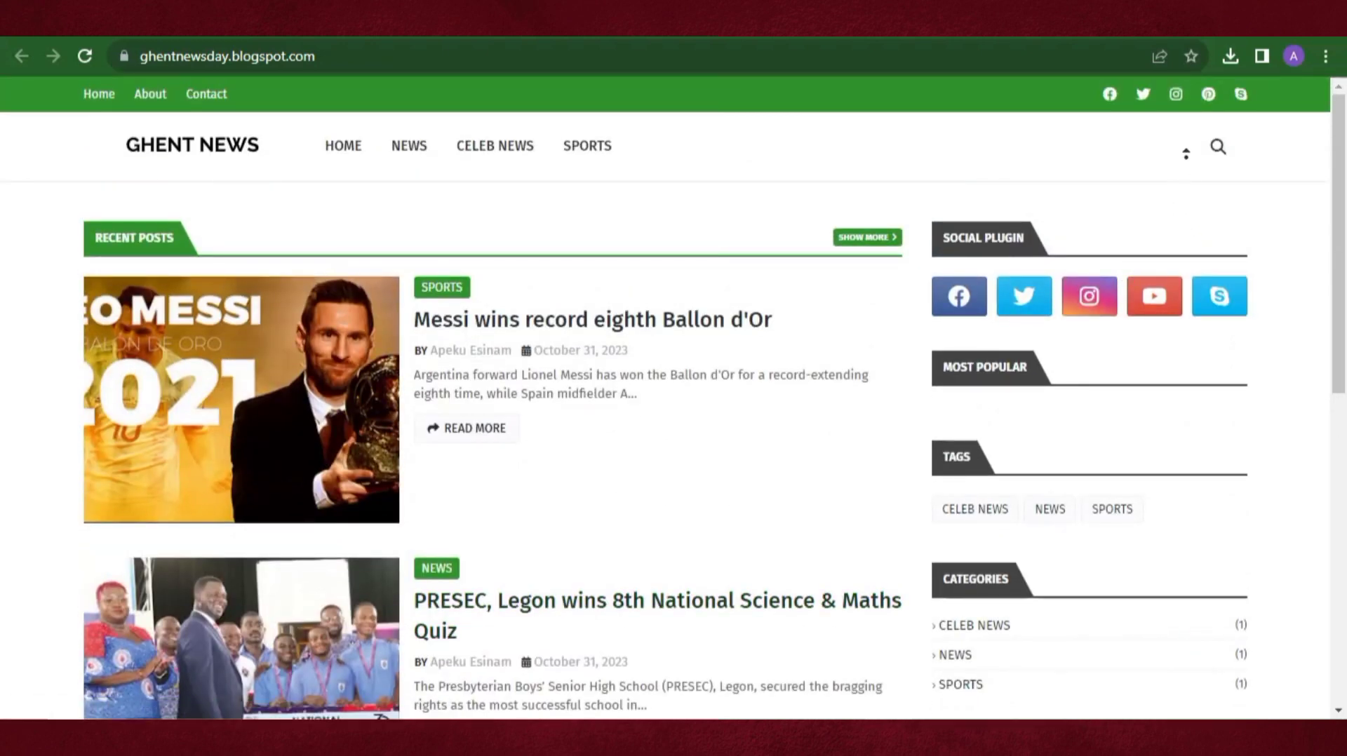
{"action": "middle_click", "coordinate": [1195, 208]}
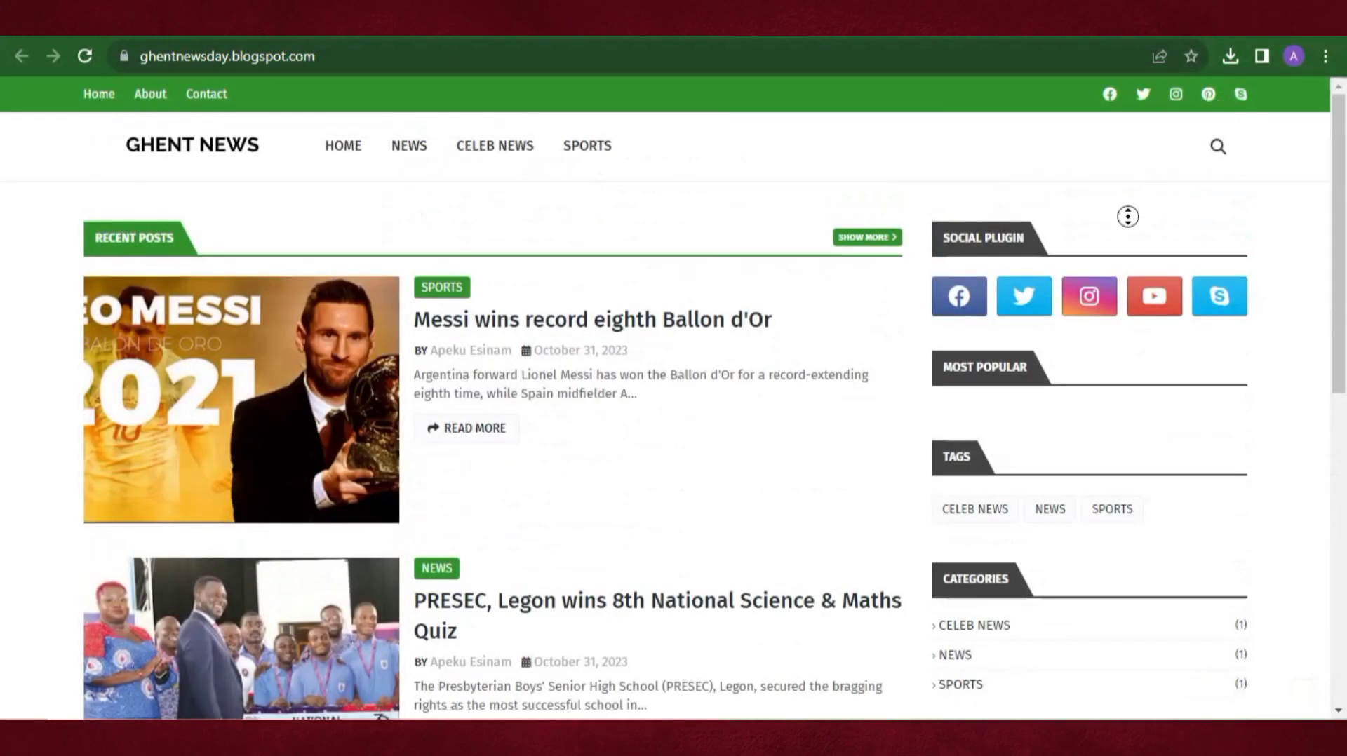
{"action": "left_click", "coordinate": [1128, 217]}
Open blogger.com in a new browser tab
{"action": "key", "text": "ctrl+t"}
{"action": "type", "text": "blo"}
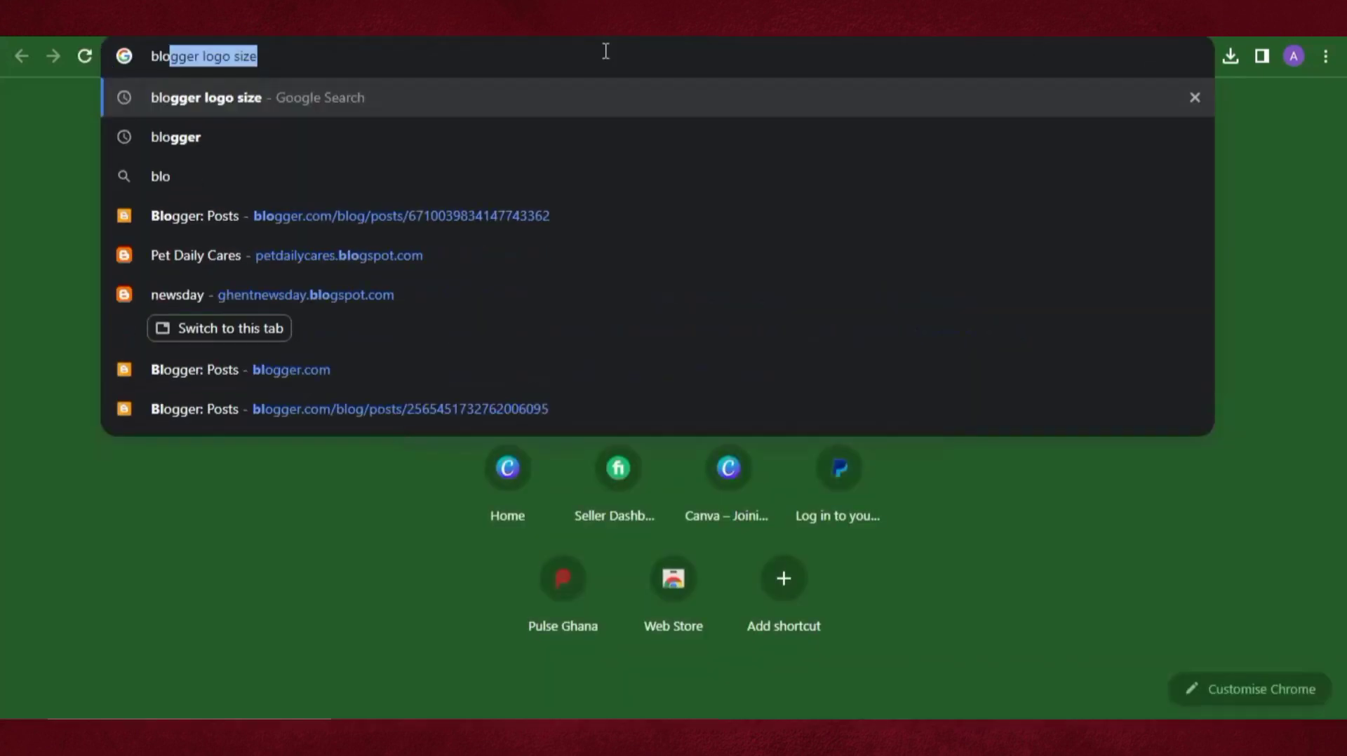
{"action": "type", "text": "gger"}
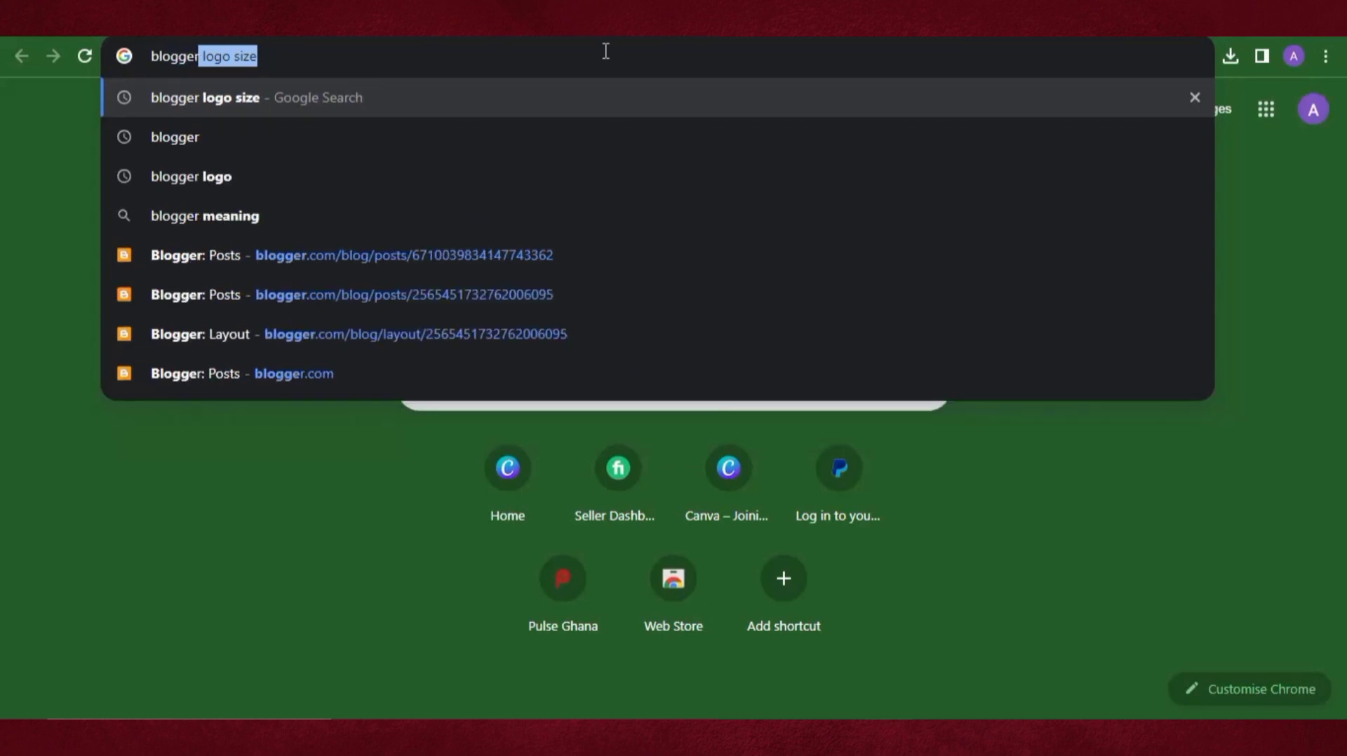
{"action": "type", "text": ".com"}
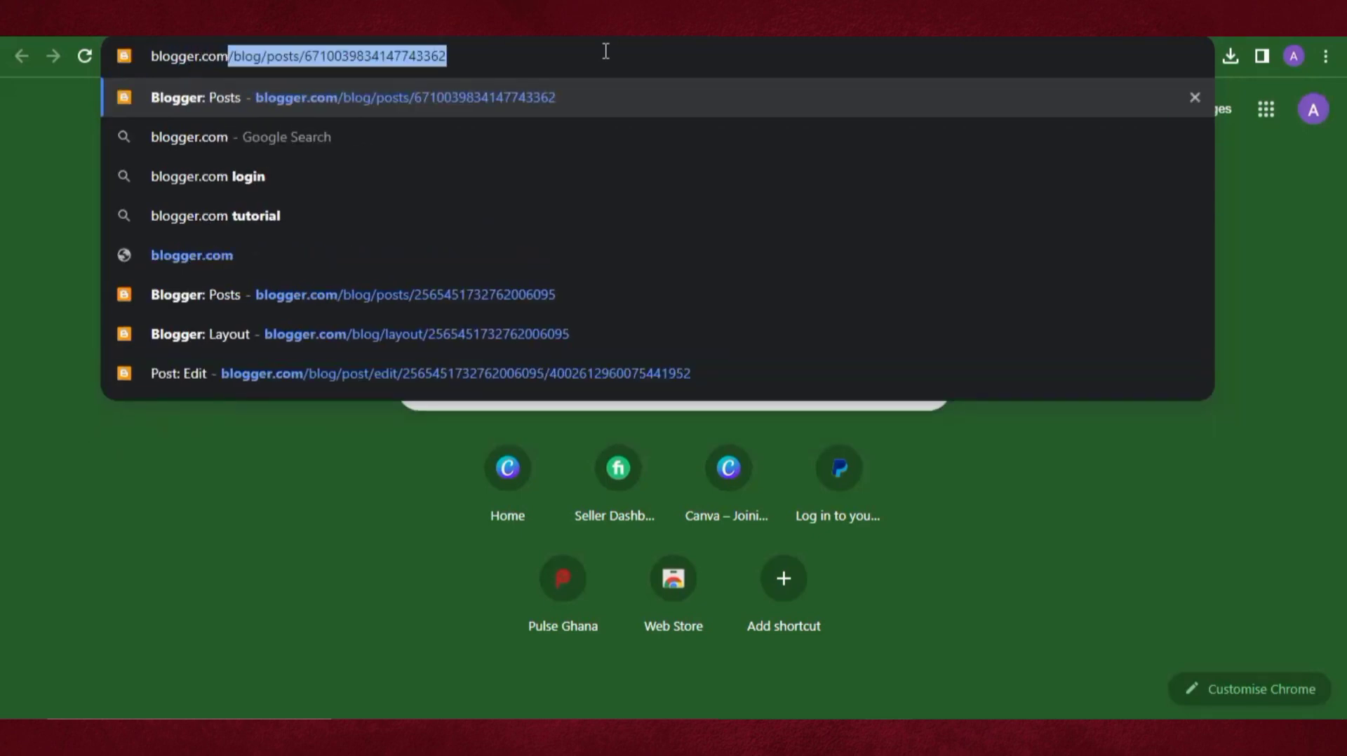
{"action": "key", "text": "Delete"}
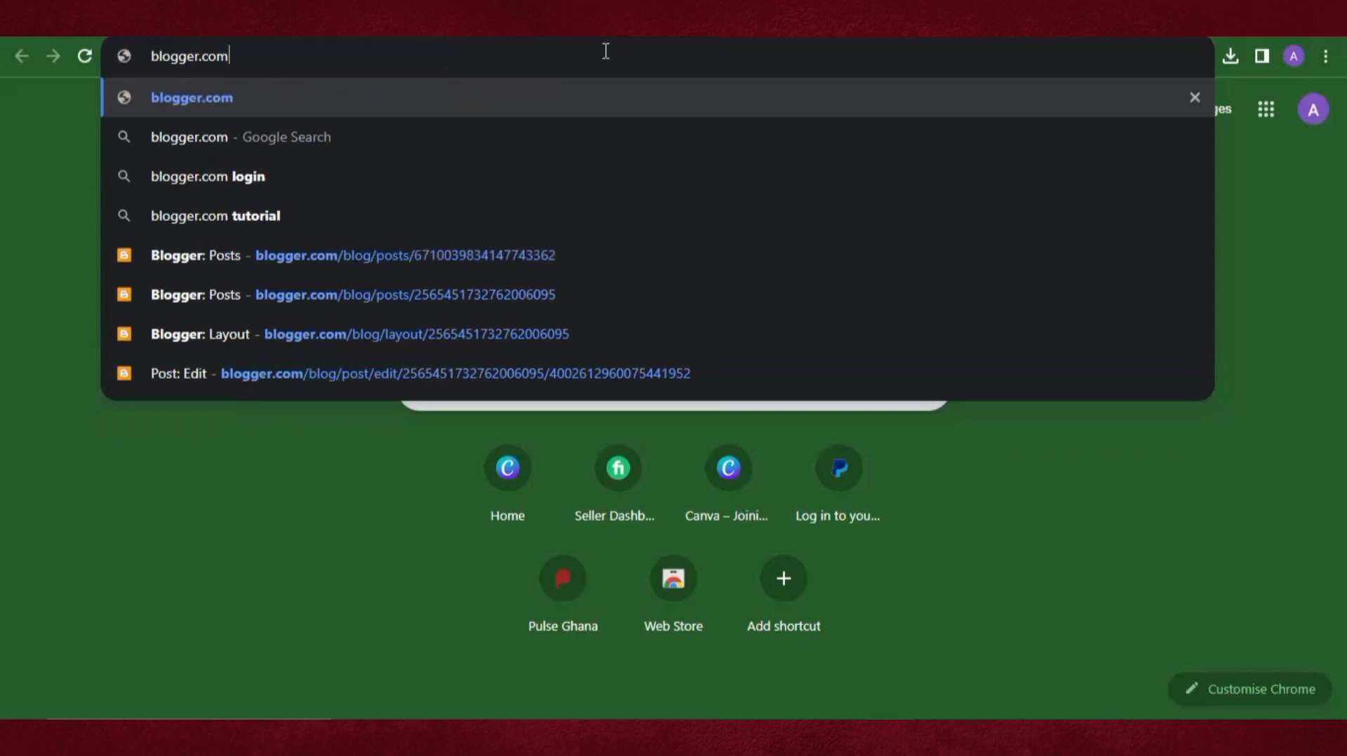
{"action": "key", "text": "Return"}
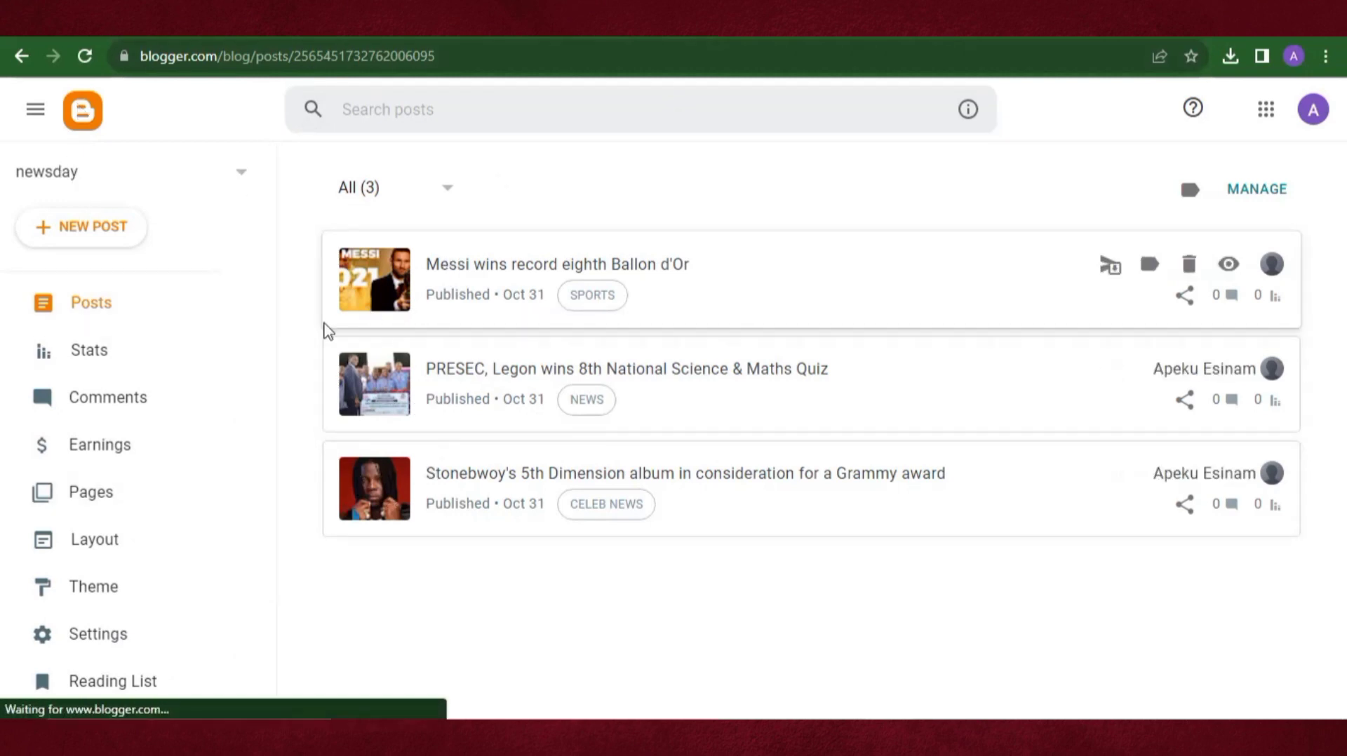
Create a new blog titled Ghent Multimedia with the address ghentmultimedia.blogspot.com
{"action": "left_click", "coordinate": [176, 359]}
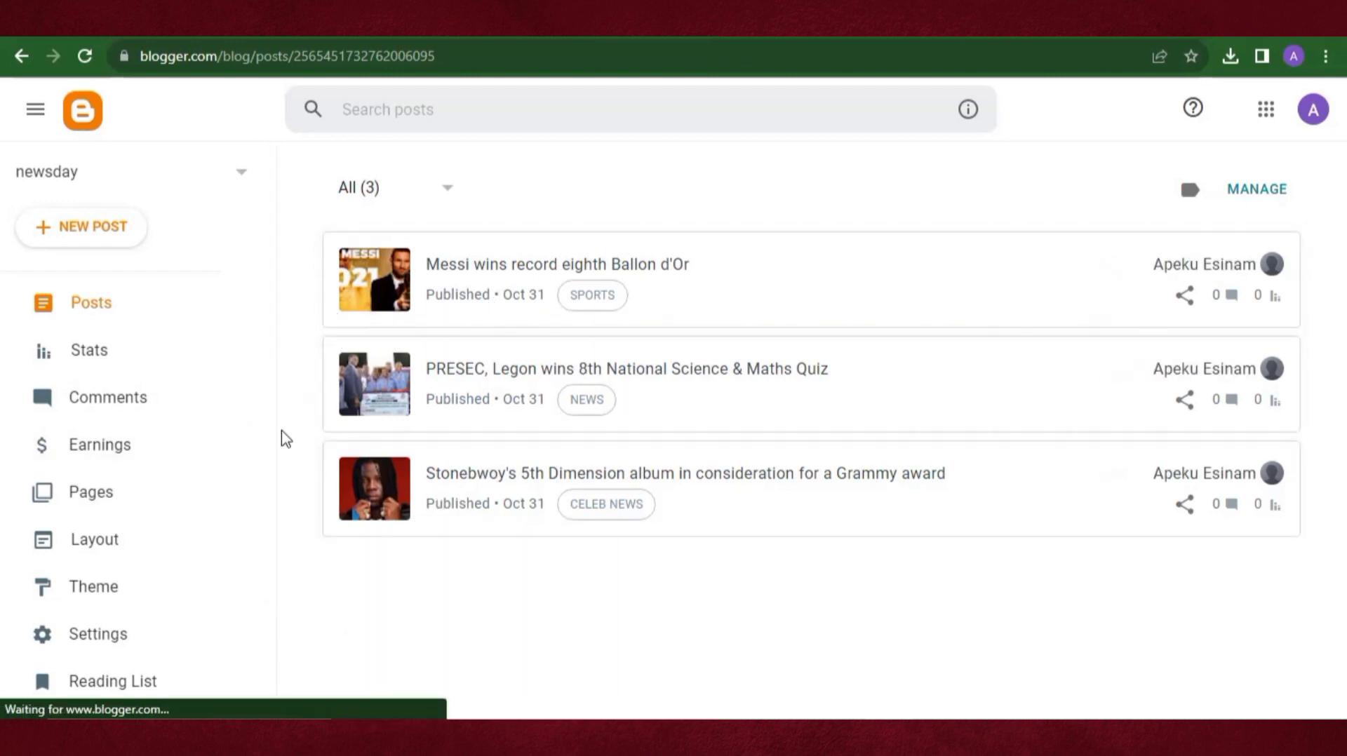
{"action": "left_click", "coordinate": [233, 176]}
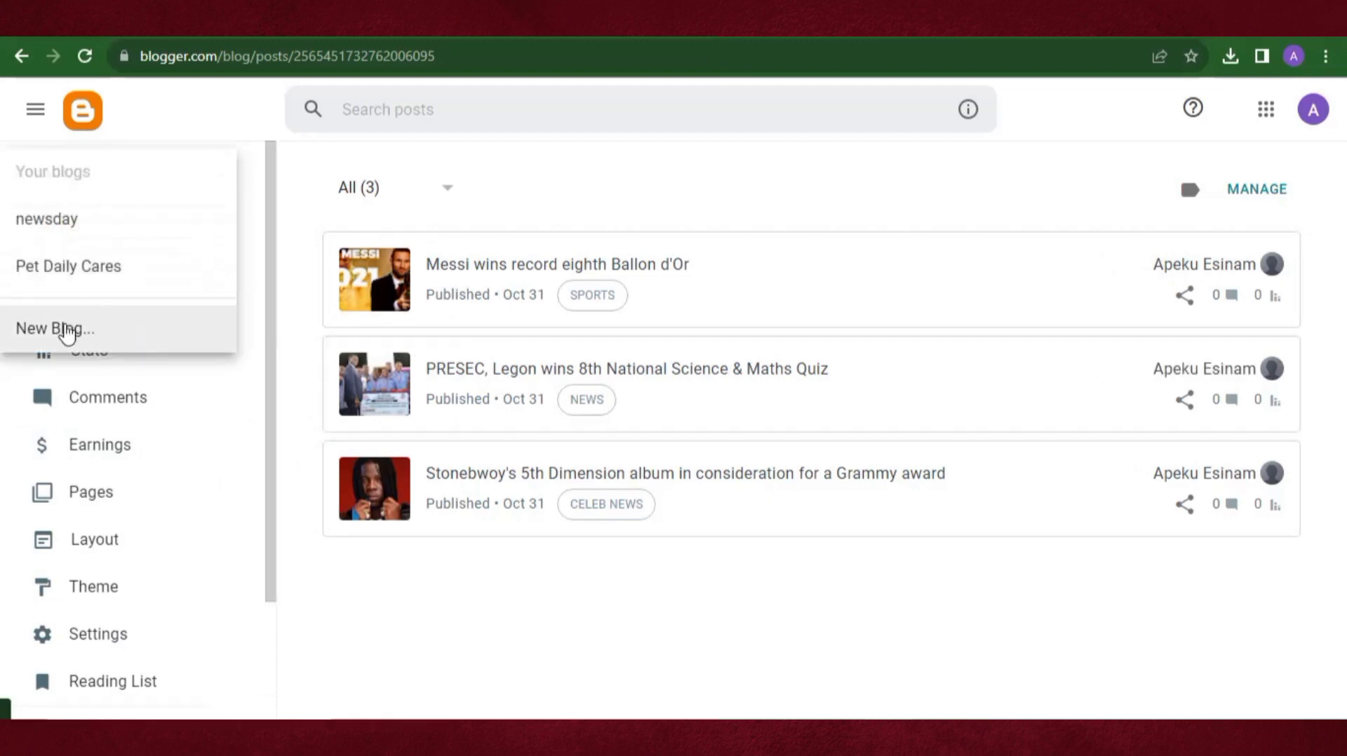
{"action": "left_click", "coordinate": [104, 343]}
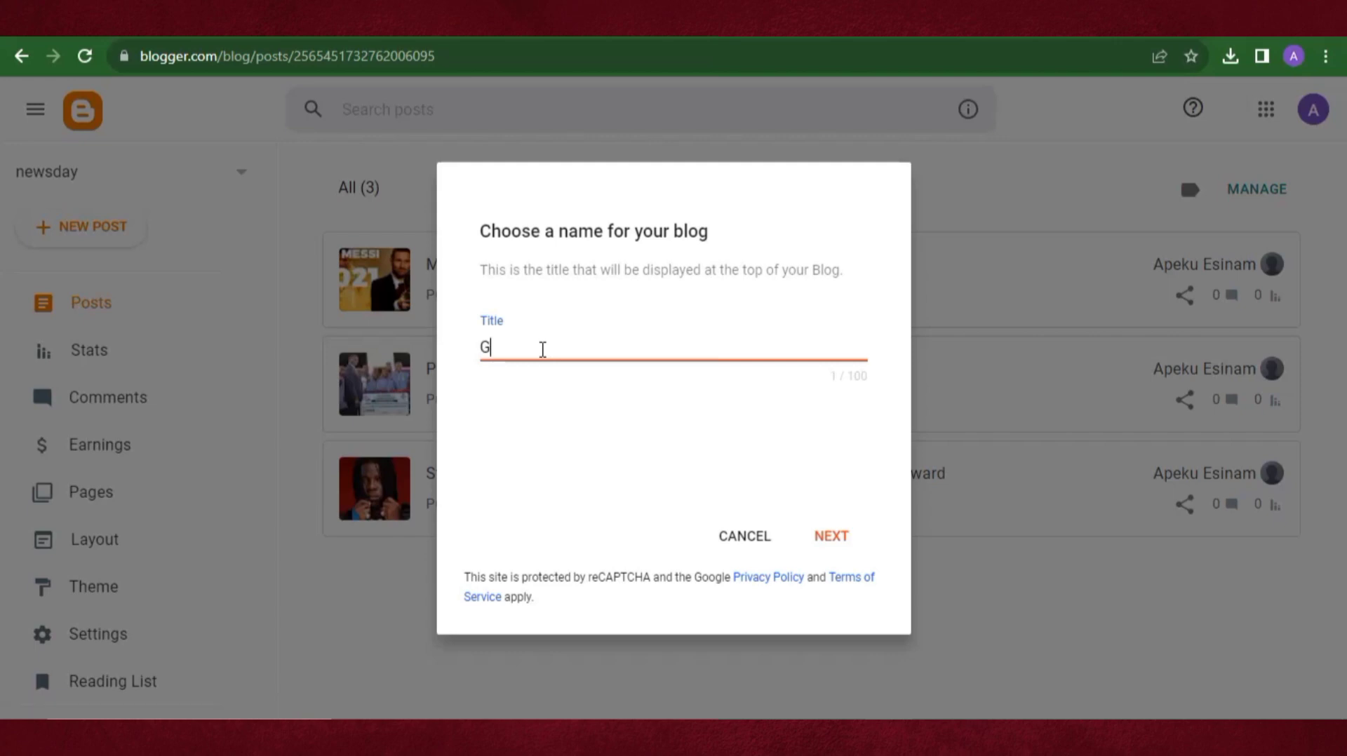
{"action": "type", "text": "hent Multimedia"}
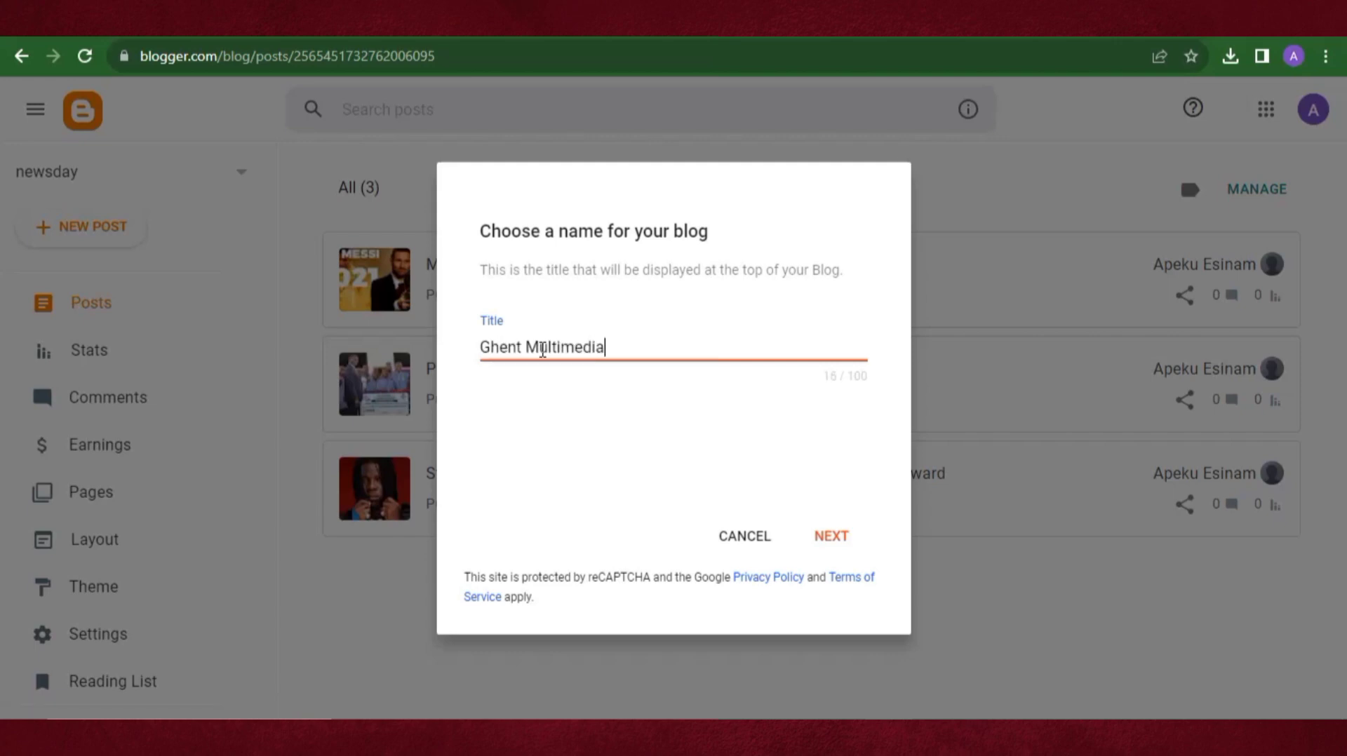
{"action": "left_click", "coordinate": [832, 538]}
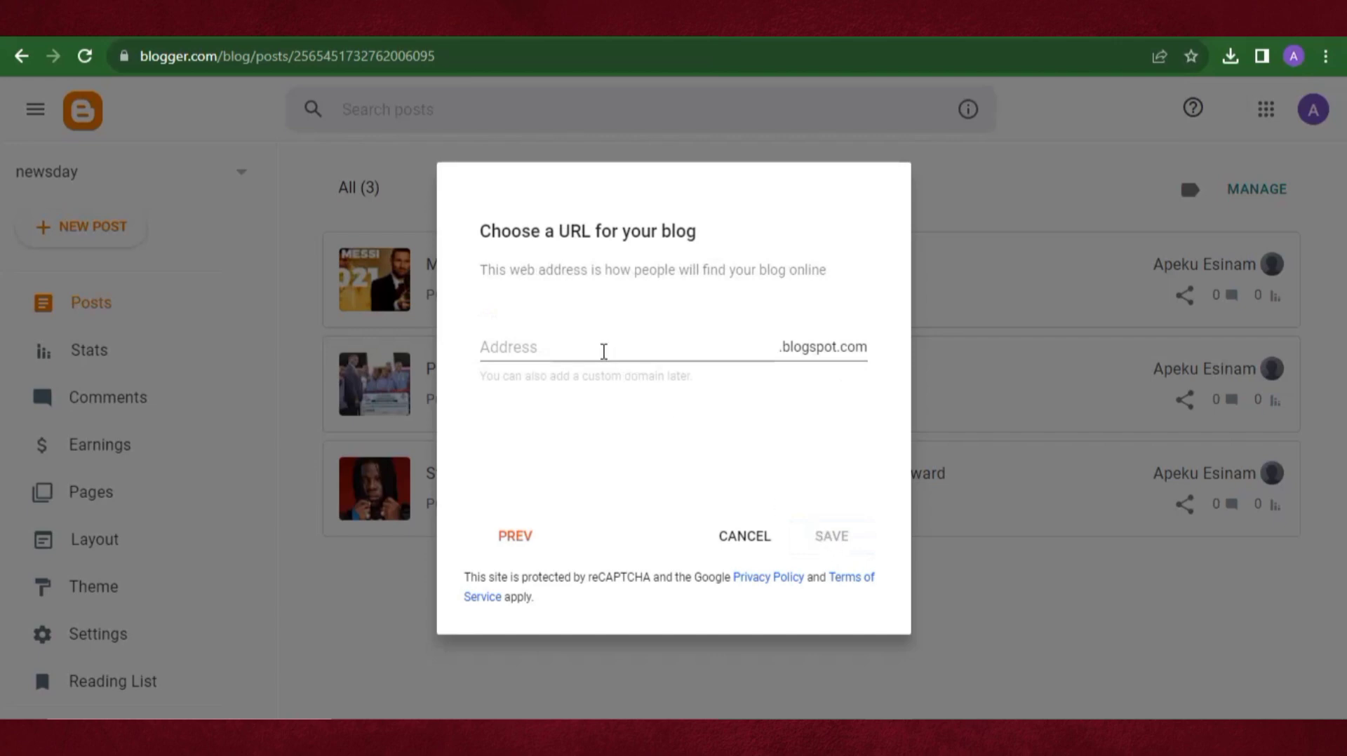
{"action": "left_click", "coordinate": [512, 349]}
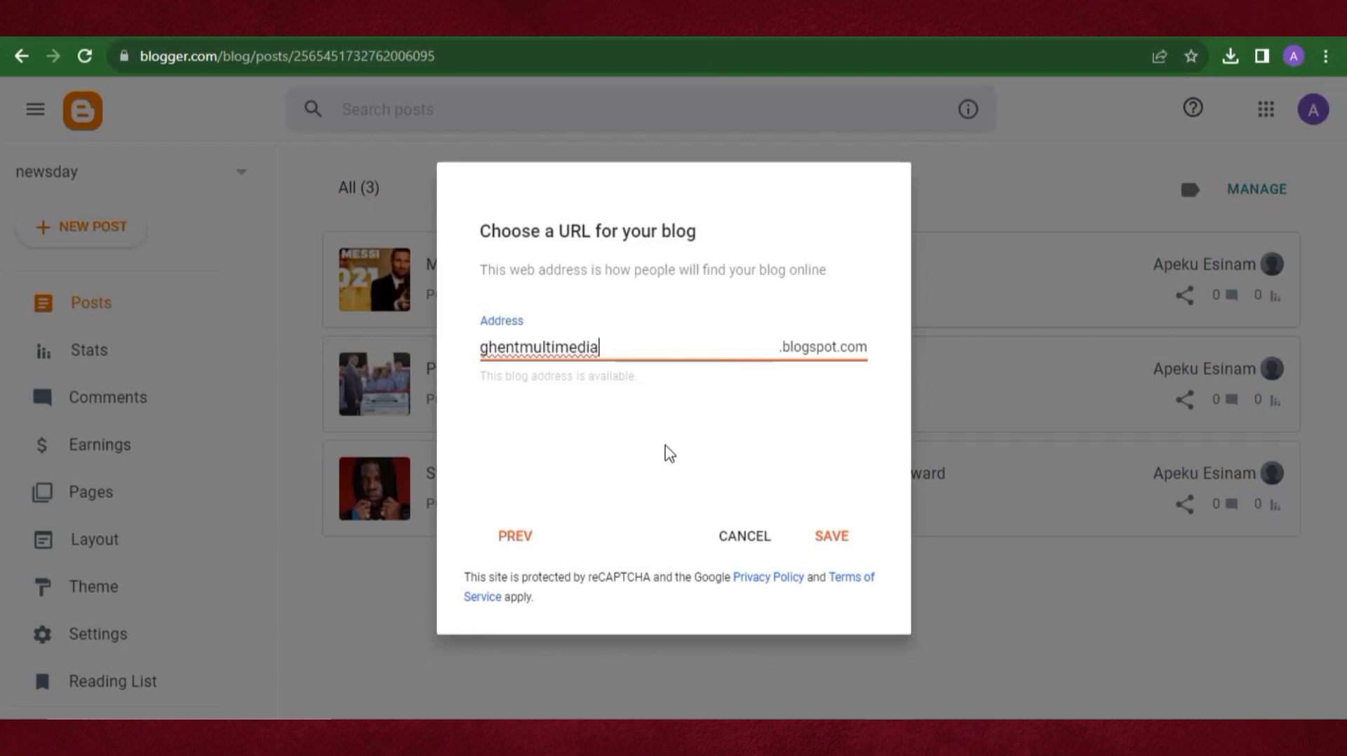
{"action": "left_click", "coordinate": [832, 546]}
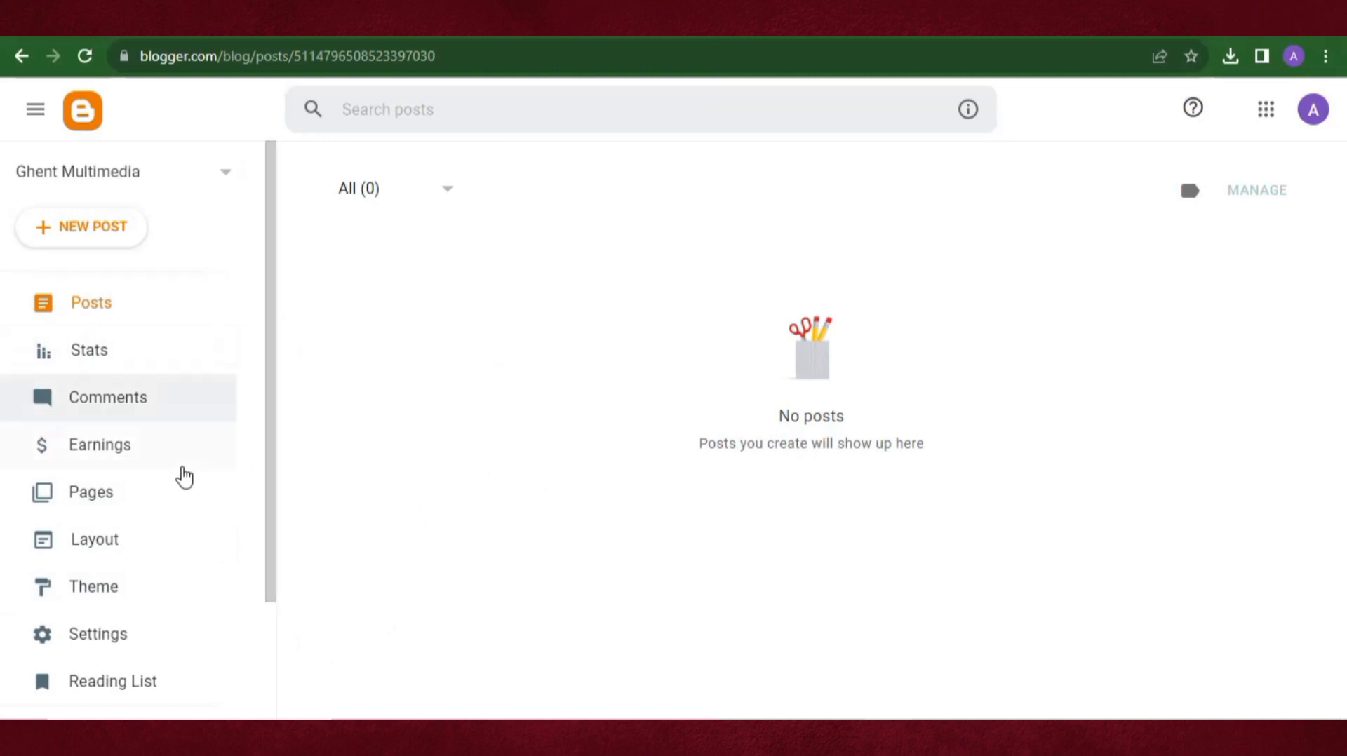
View the live Ghent Multimedia blog, then return to its dashboard and look over the available sections
{"action": "scroll", "coordinate": [184, 477], "scroll_direction": "down", "scroll_amount": 2}
{"action": "left_click", "coordinate": [98, 593]}
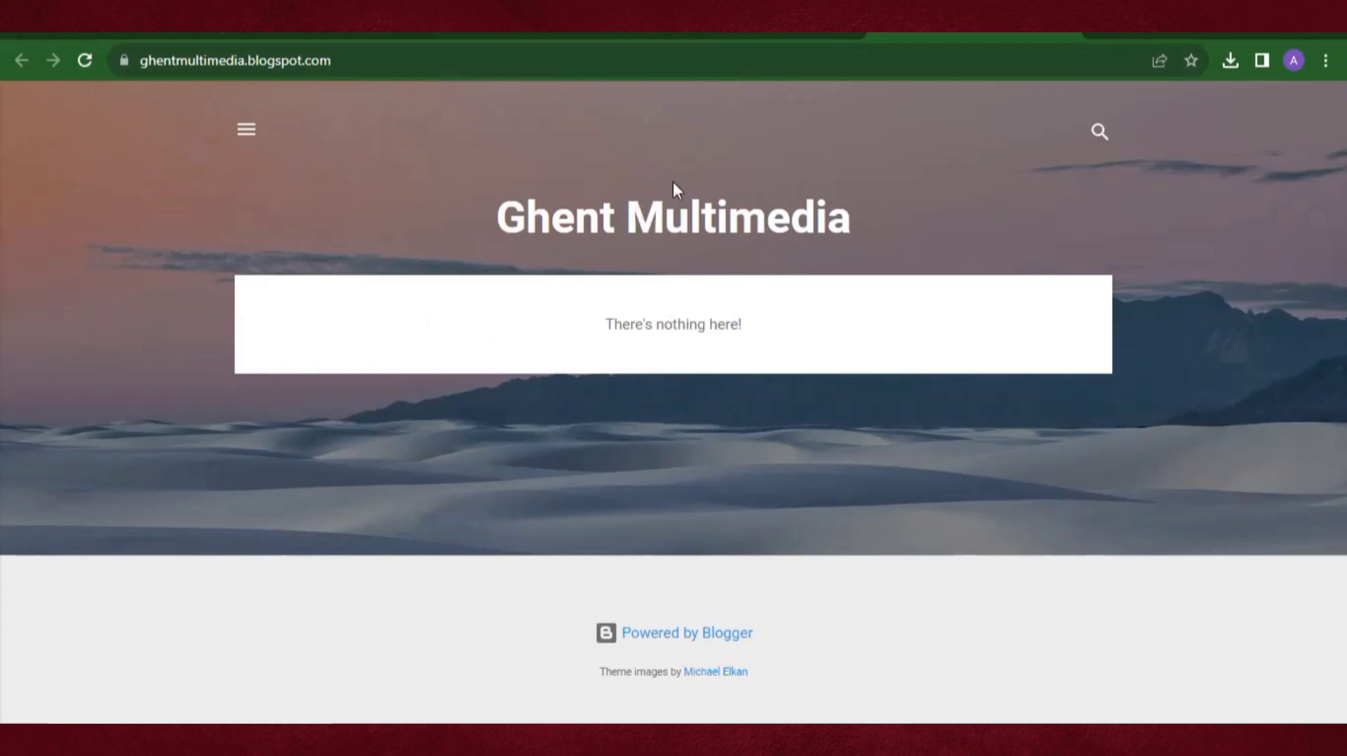
{"action": "key", "text": "ctrl+shift+Tab"}
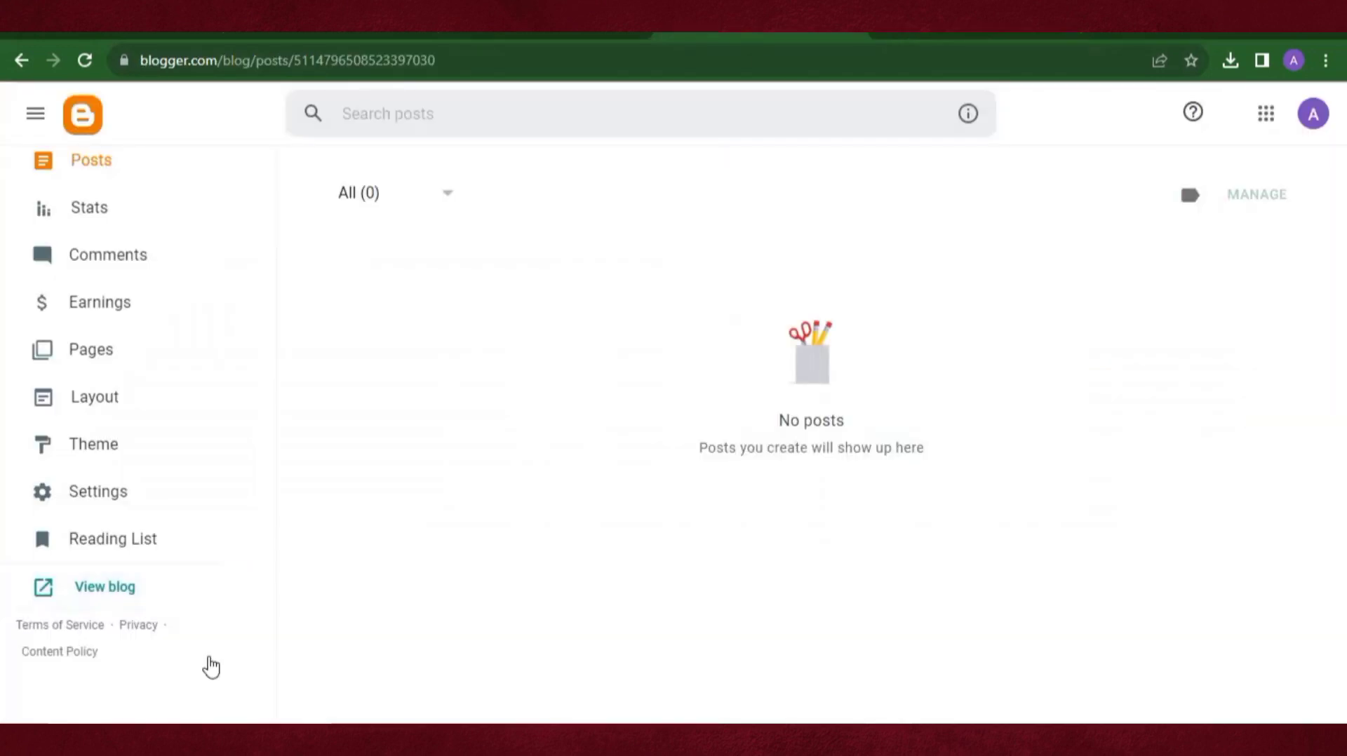
{"action": "scroll", "coordinate": [105, 421], "scroll_direction": "up", "scroll_amount": 2}
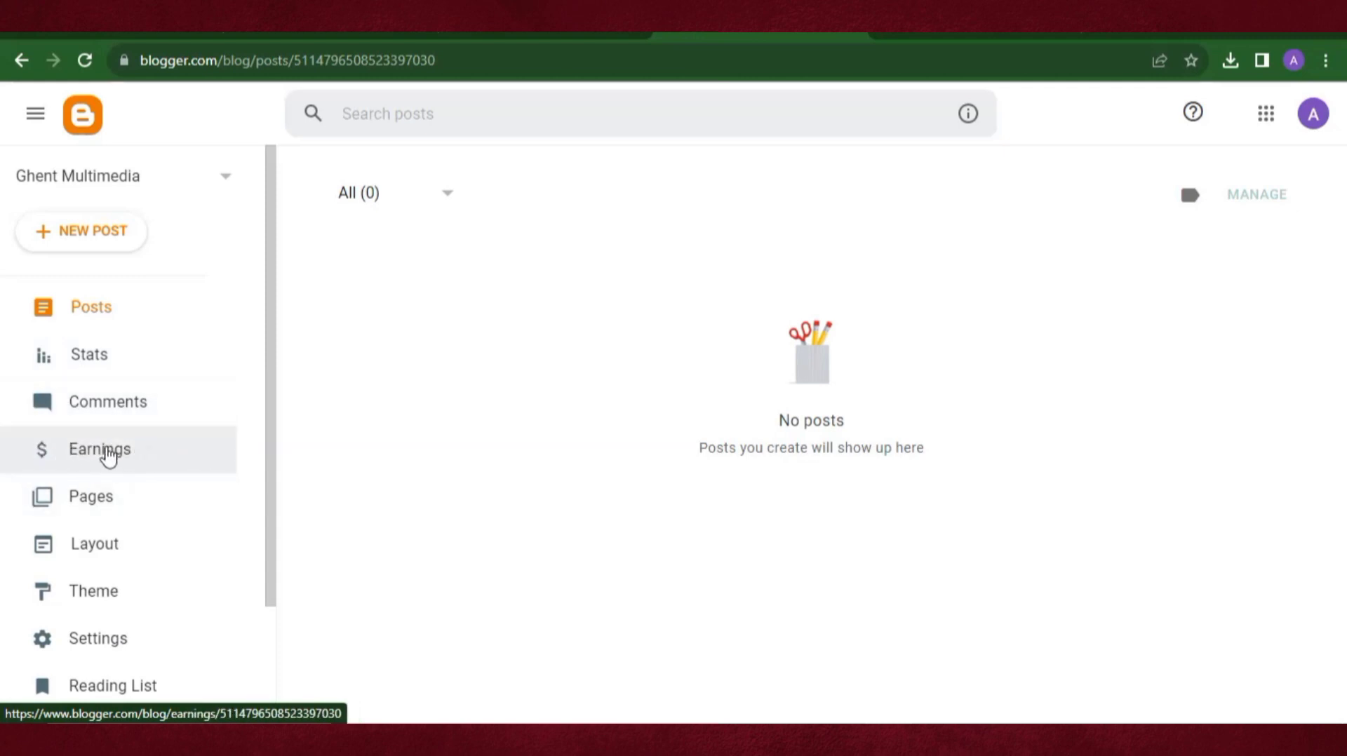
{"action": "scroll", "coordinate": [106, 457], "scroll_direction": "down", "scroll_amount": 2}
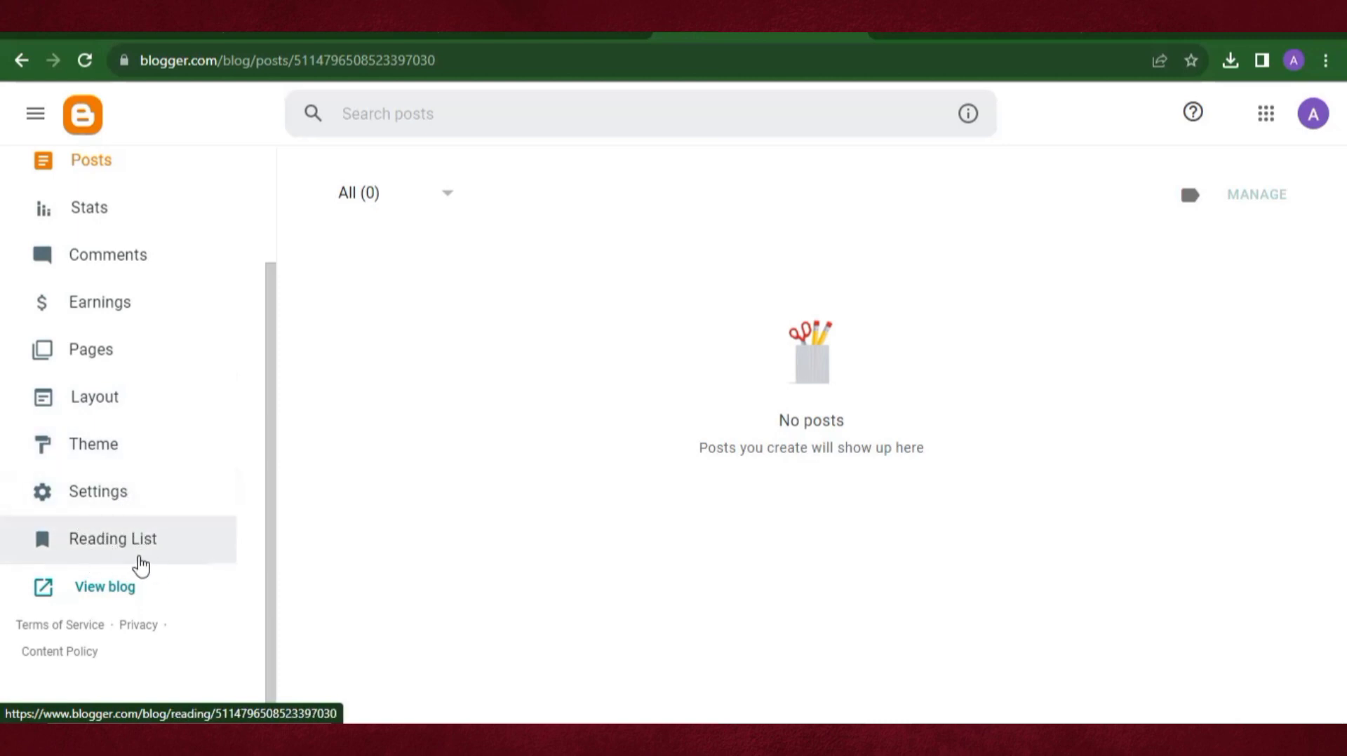
{"action": "scroll", "coordinate": [141, 565], "scroll_direction": "up", "scroll_amount": 2}
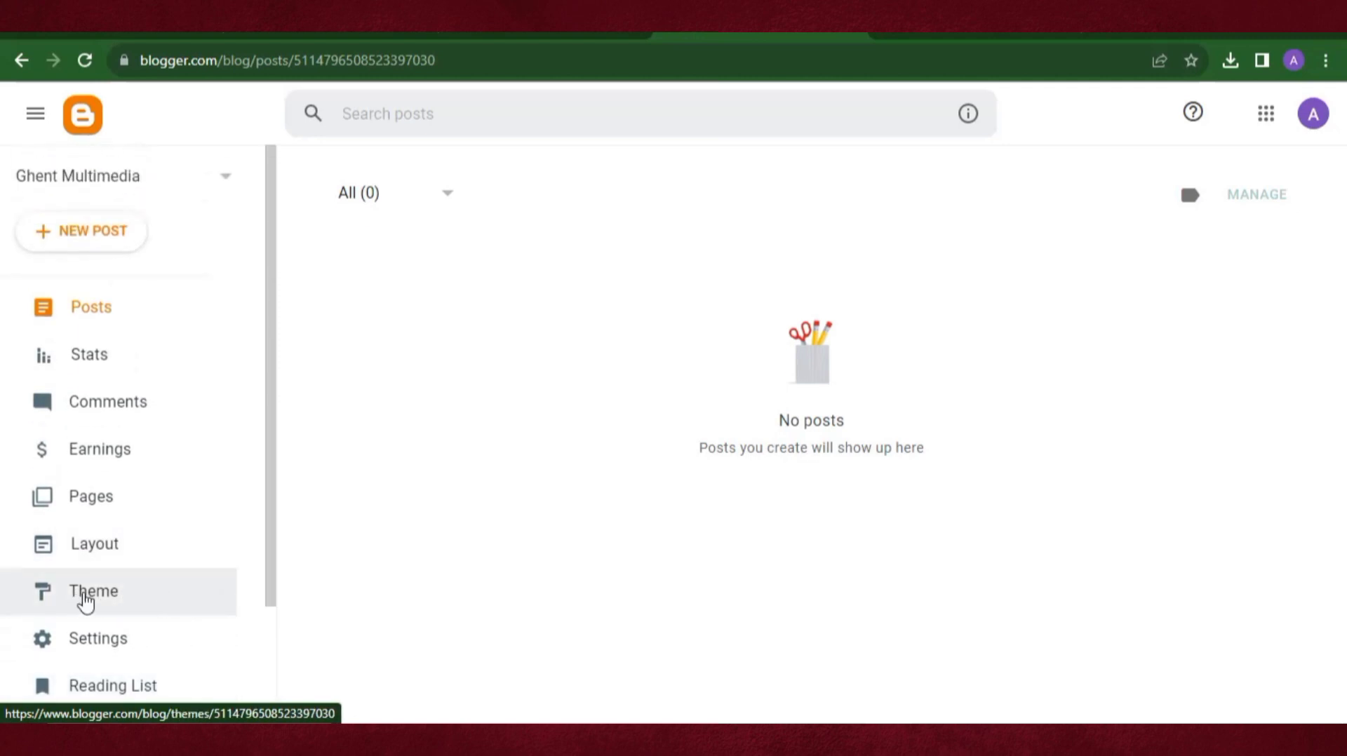
Open the blog's theme settings and browse the built-in theme designs
{"action": "left_click", "coordinate": [109, 592]}
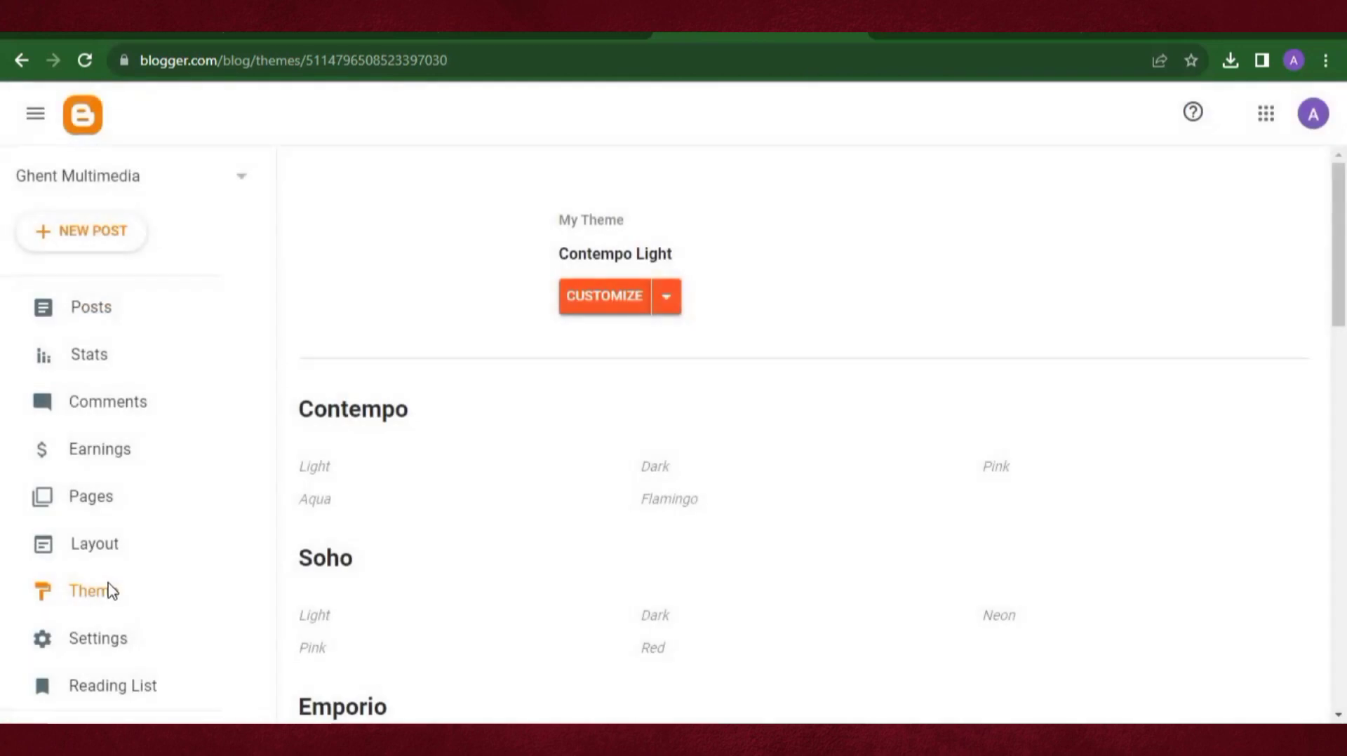
{"action": "scroll", "coordinate": [461, 447], "scroll_direction": "down", "scroll_amount": 4}
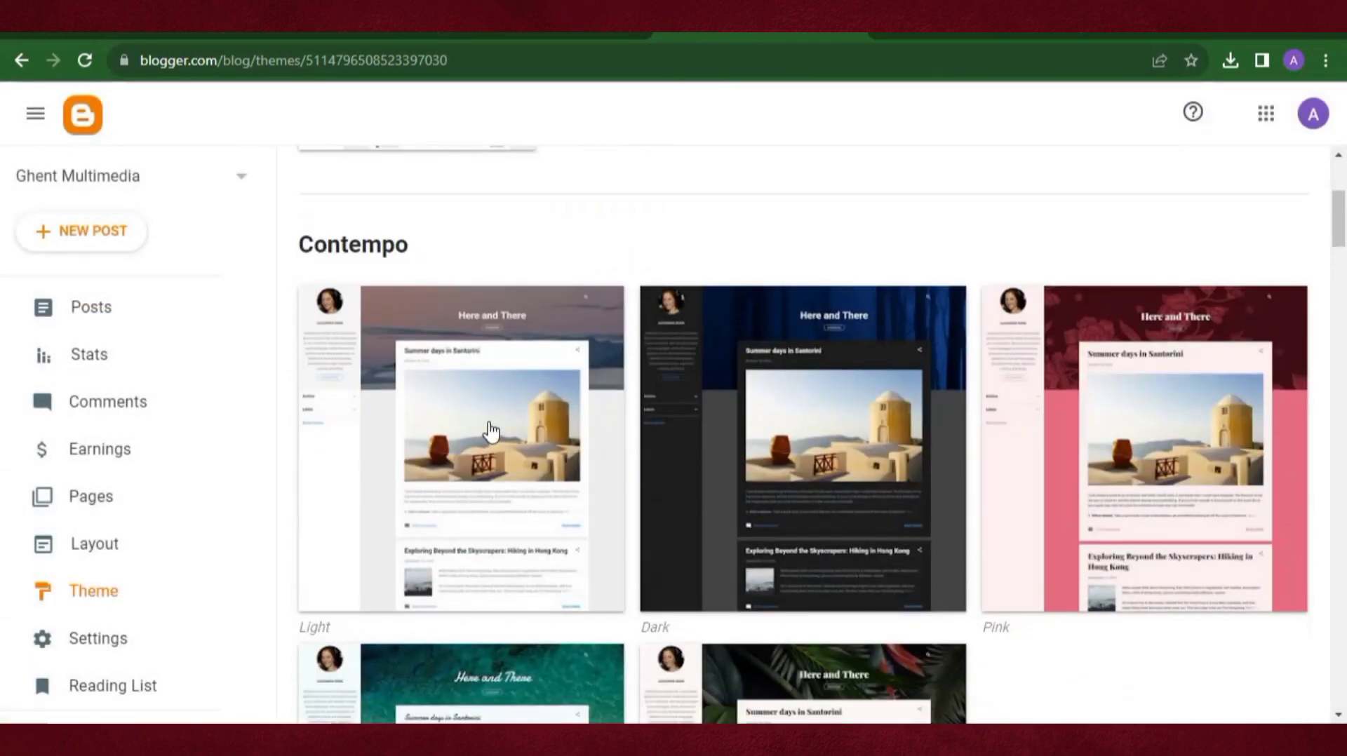
{"action": "scroll", "coordinate": [490, 432], "scroll_direction": "down", "scroll_amount": 10}
{"action": "scroll", "coordinate": [489, 449], "scroll_direction": "up", "scroll_amount": 12}
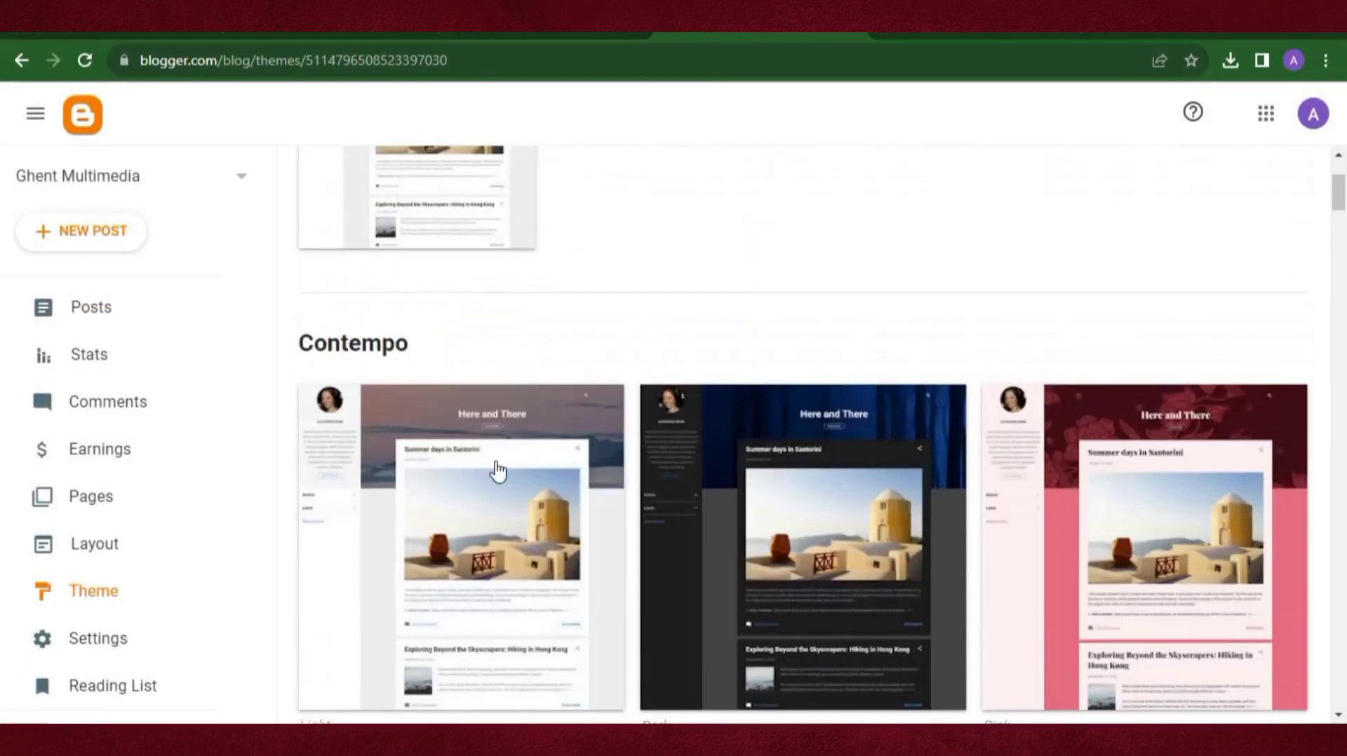
{"action": "scroll", "coordinate": [493, 465], "scroll_direction": "up", "scroll_amount": 3}
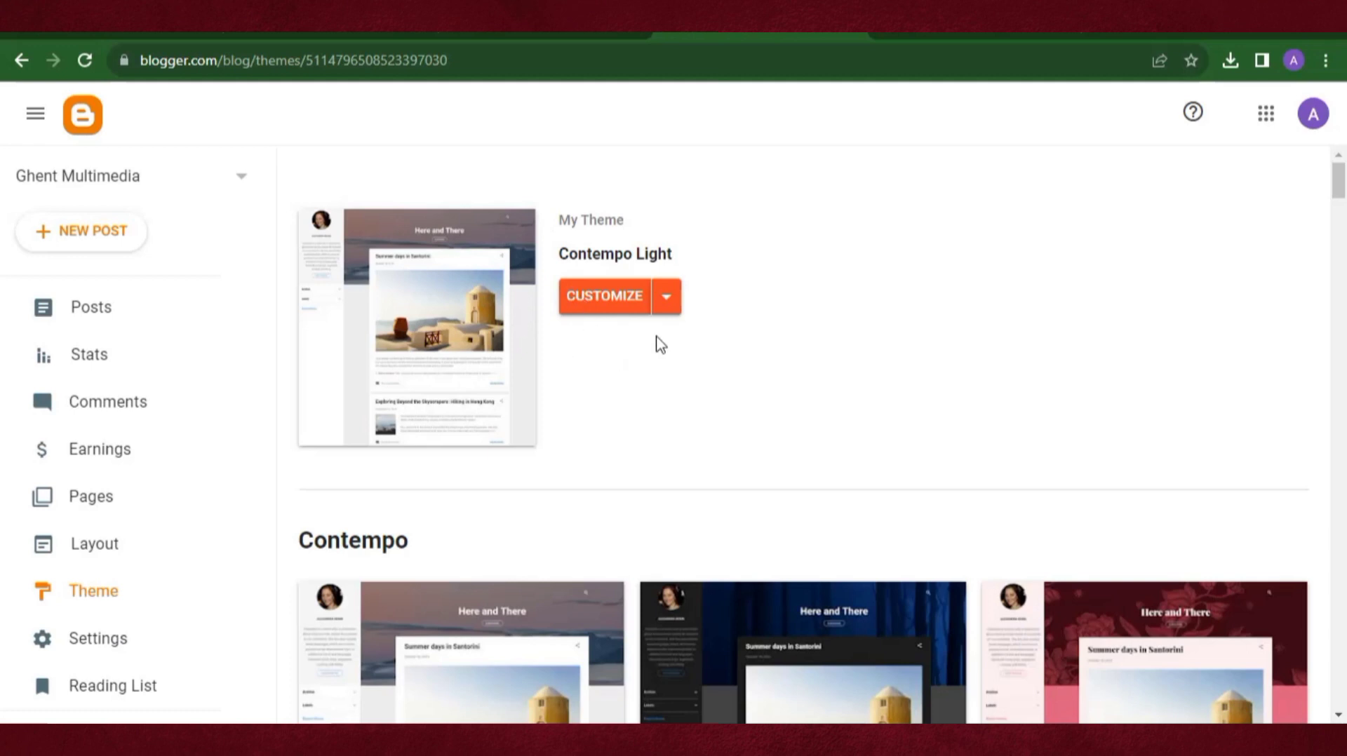
Restore the blog's theme from the TimeMag Free Version 2.0 XML file stored in the Desktop folder
{"action": "left_click", "coordinate": [667, 299]}
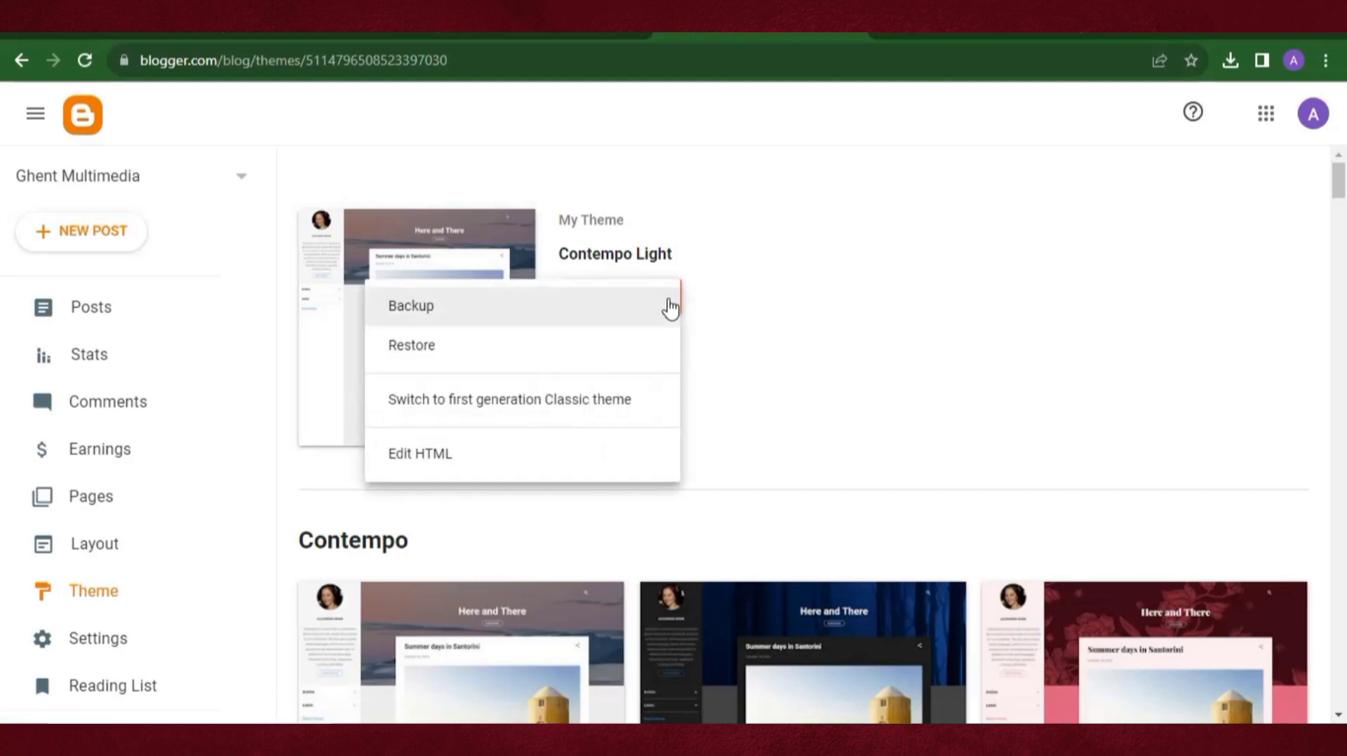
{"action": "left_click", "coordinate": [465, 359]}
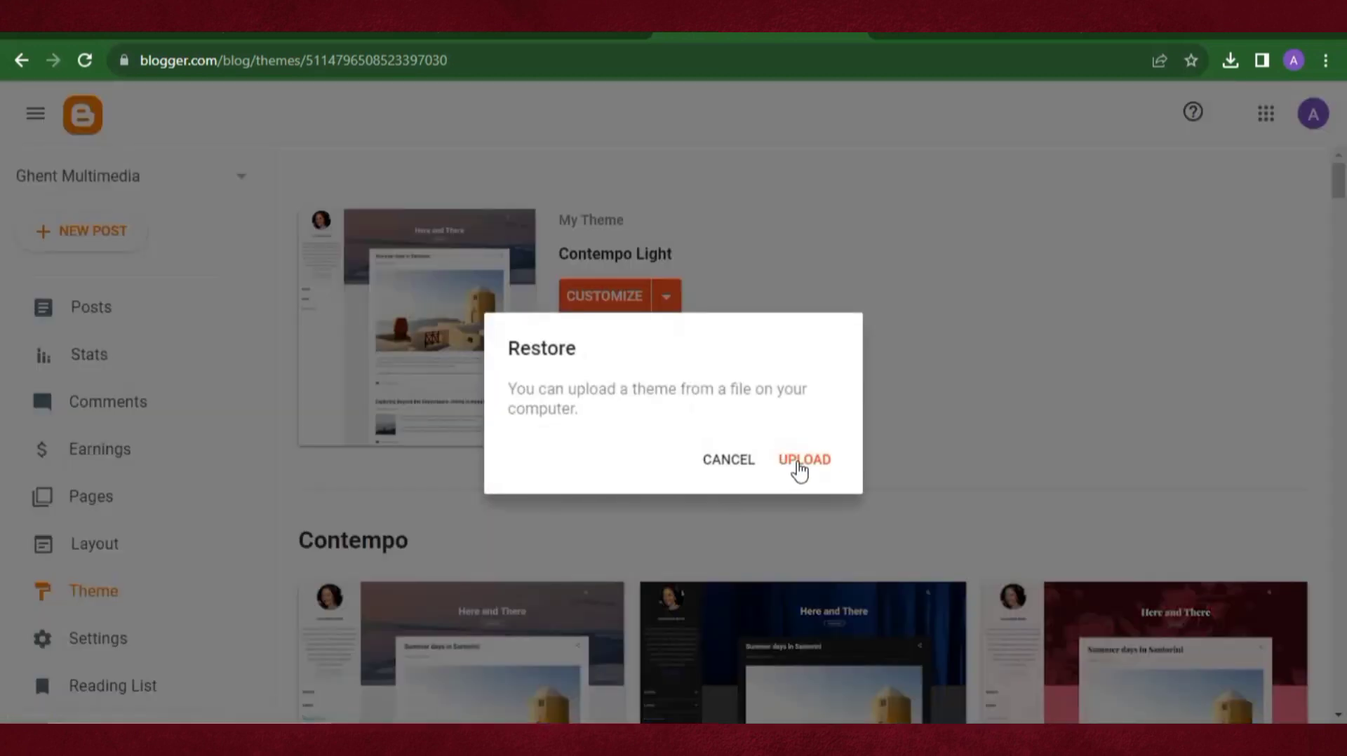
{"action": "left_click", "coordinate": [800, 469]}
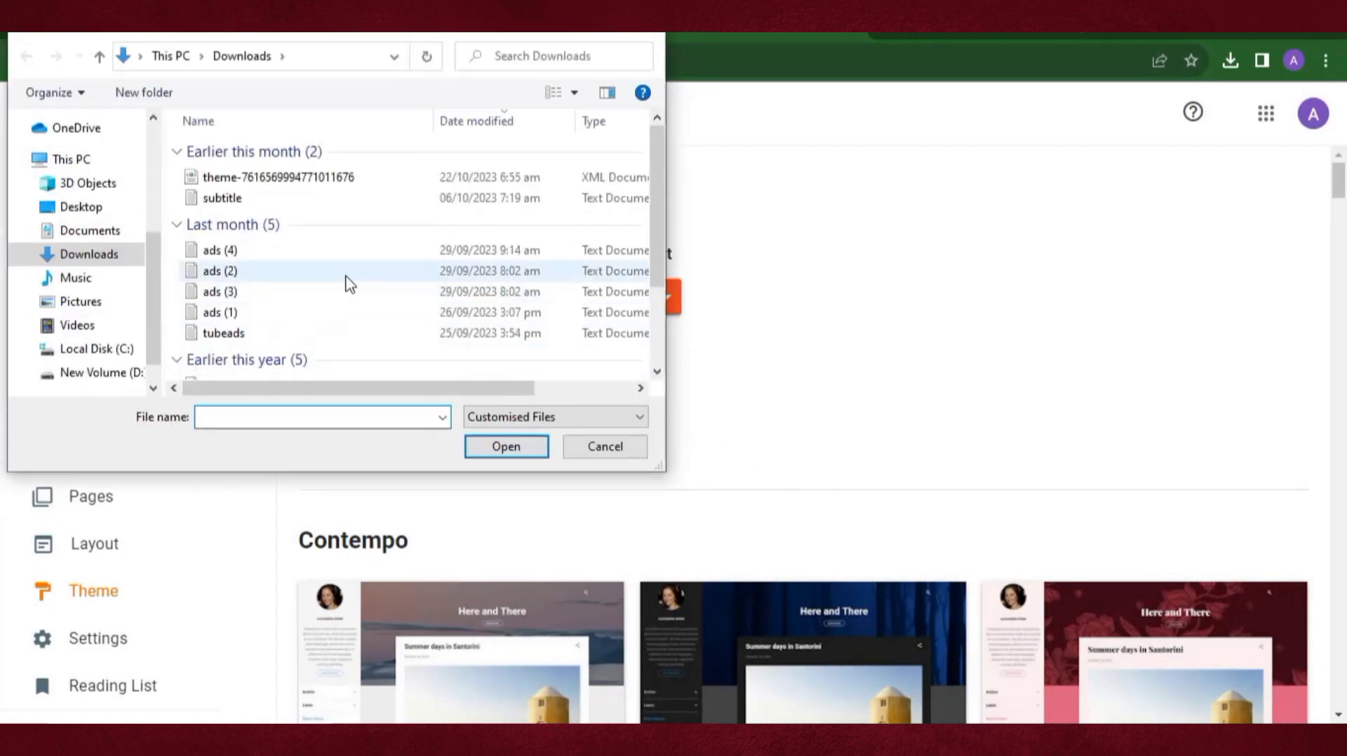
{"action": "left_click", "coordinate": [112, 208]}
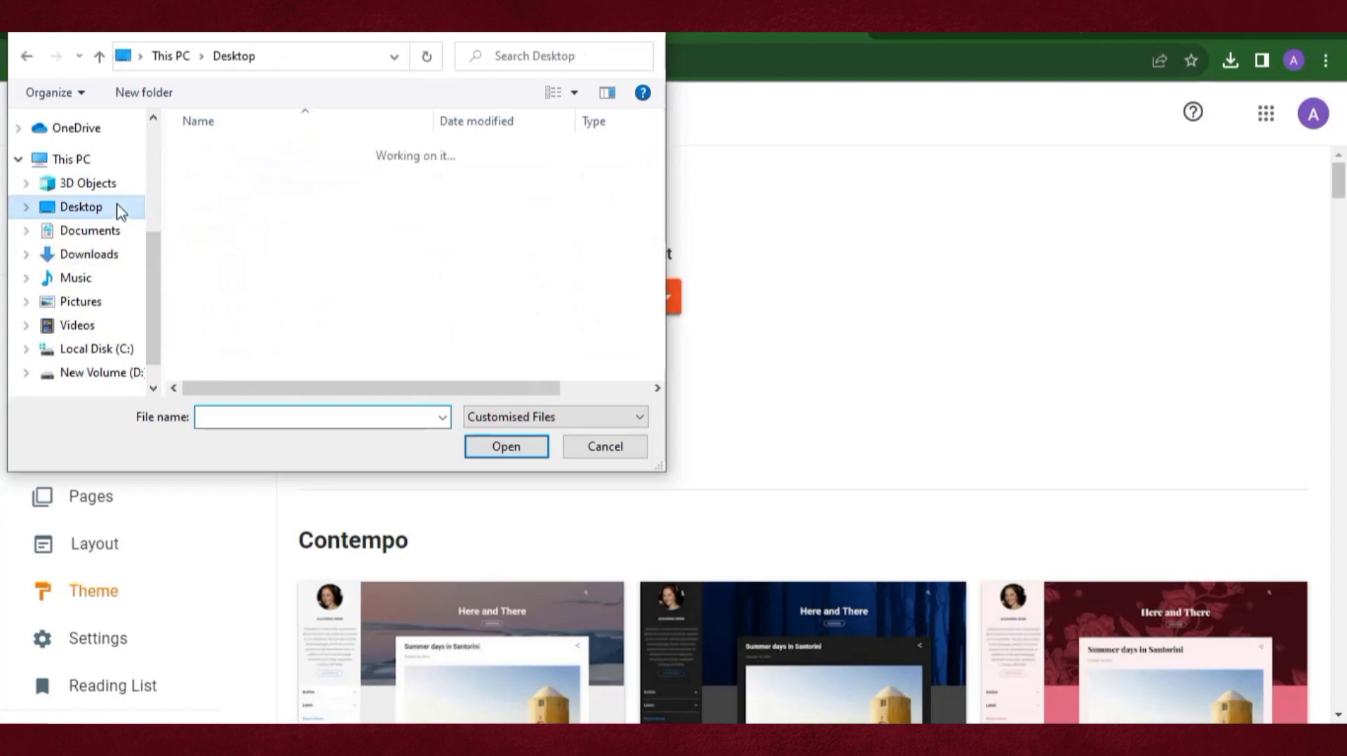
{"action": "scroll", "coordinate": [293, 281], "scroll_direction": "down", "scroll_amount": 5}
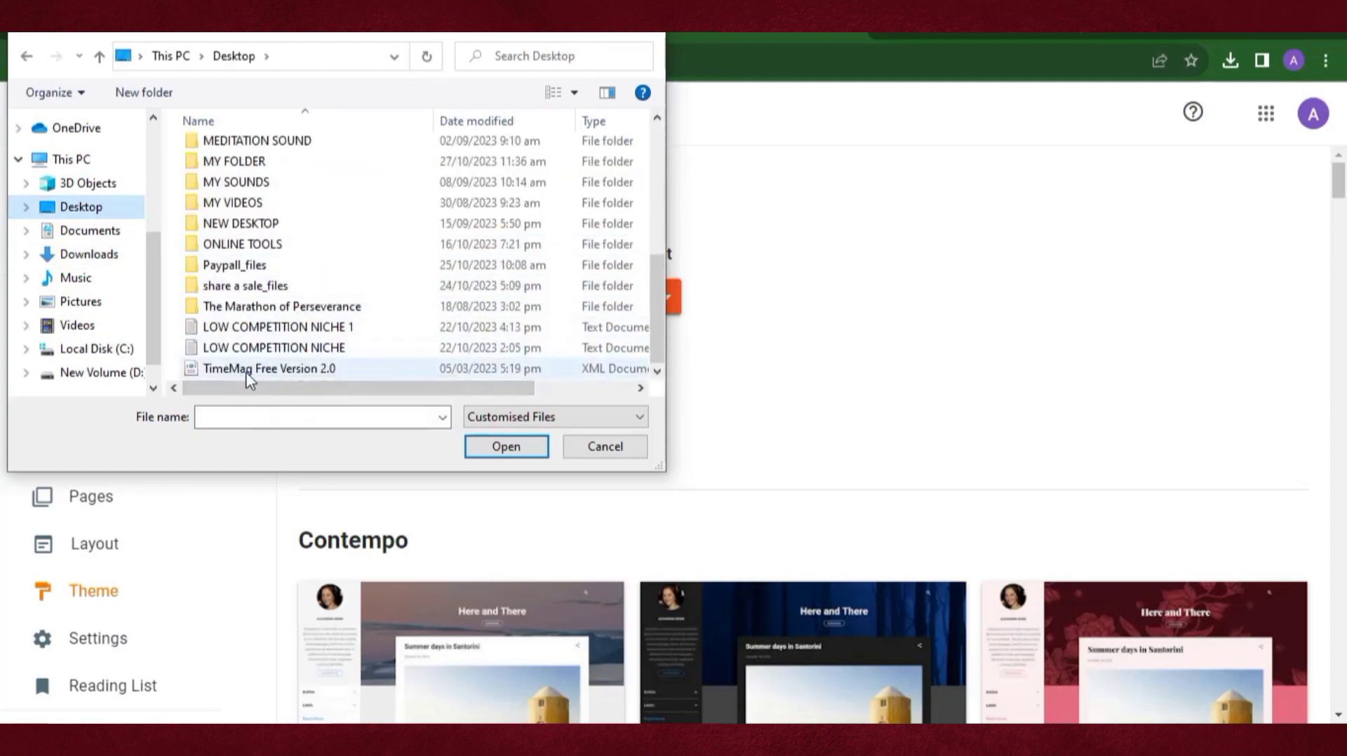
{"action": "double_click", "coordinate": [284, 371]}
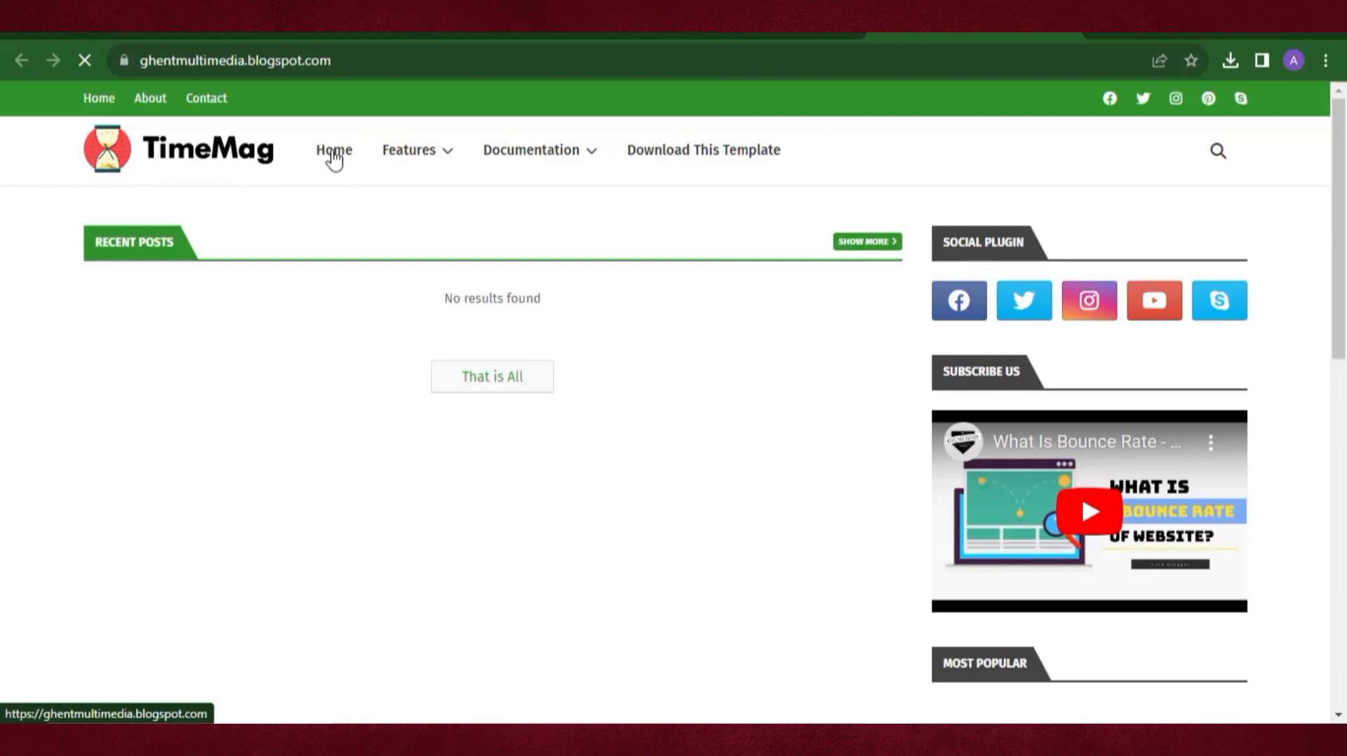
Examine the navigation, recent posts area and sidebar widgets of the live Ghent Multimedia blog
{"action": "mouse_move", "coordinate": [628, 179]}
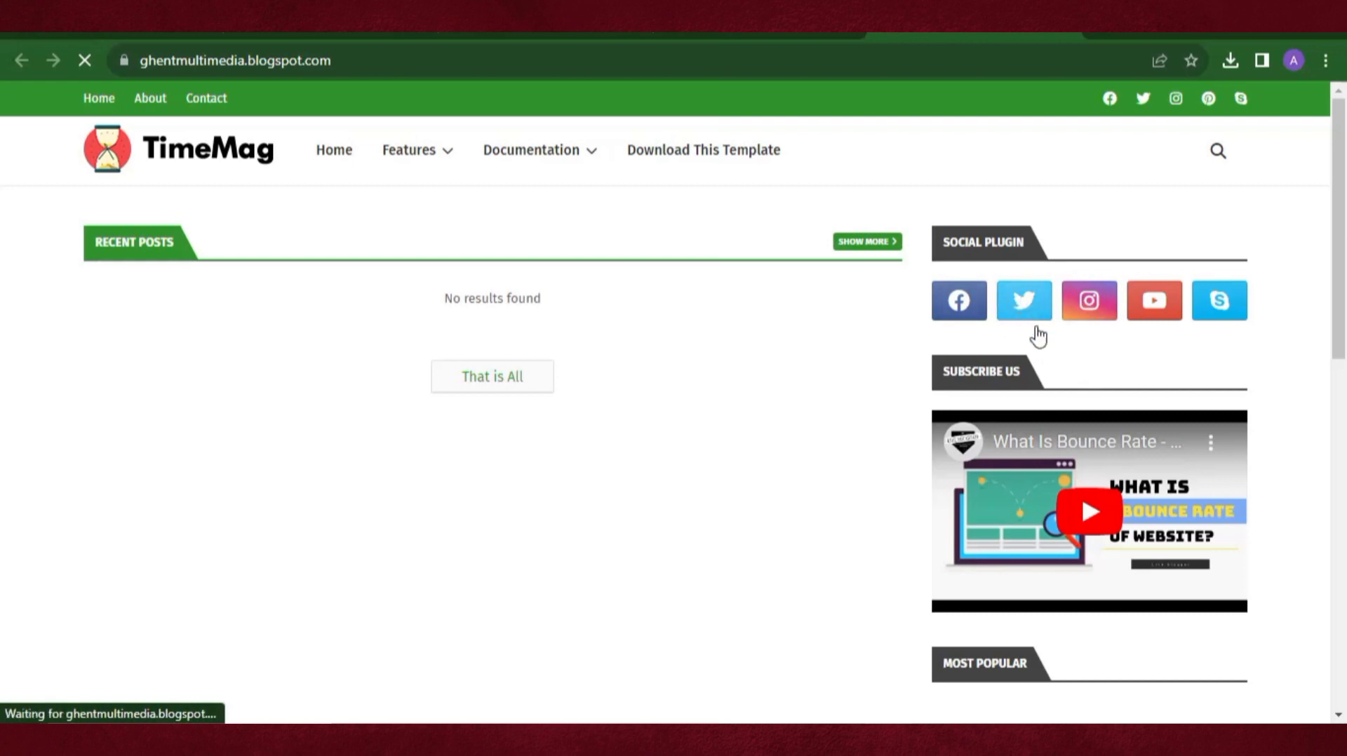
{"action": "scroll", "coordinate": [1013, 337], "scroll_direction": "down", "scroll_amount": 2}
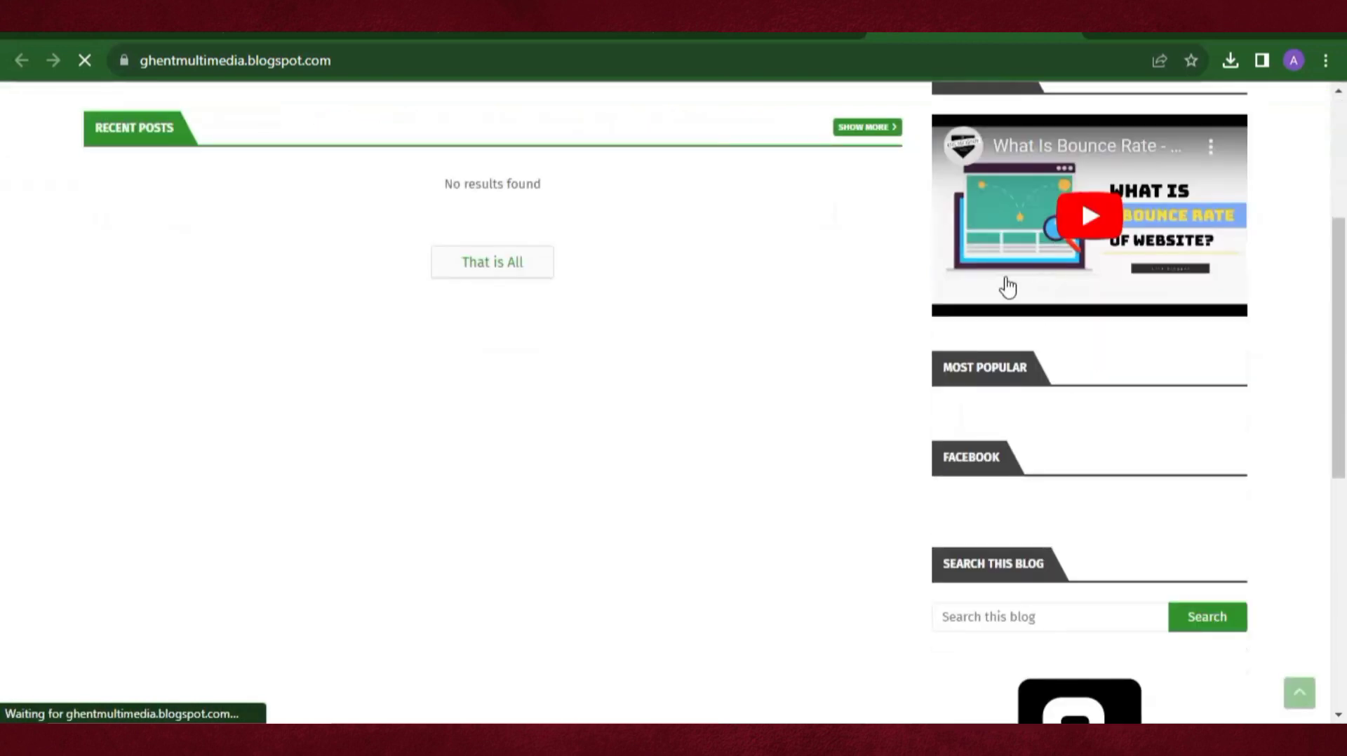
{"action": "scroll", "coordinate": [1032, 393], "scroll_direction": "down", "scroll_amount": 3}
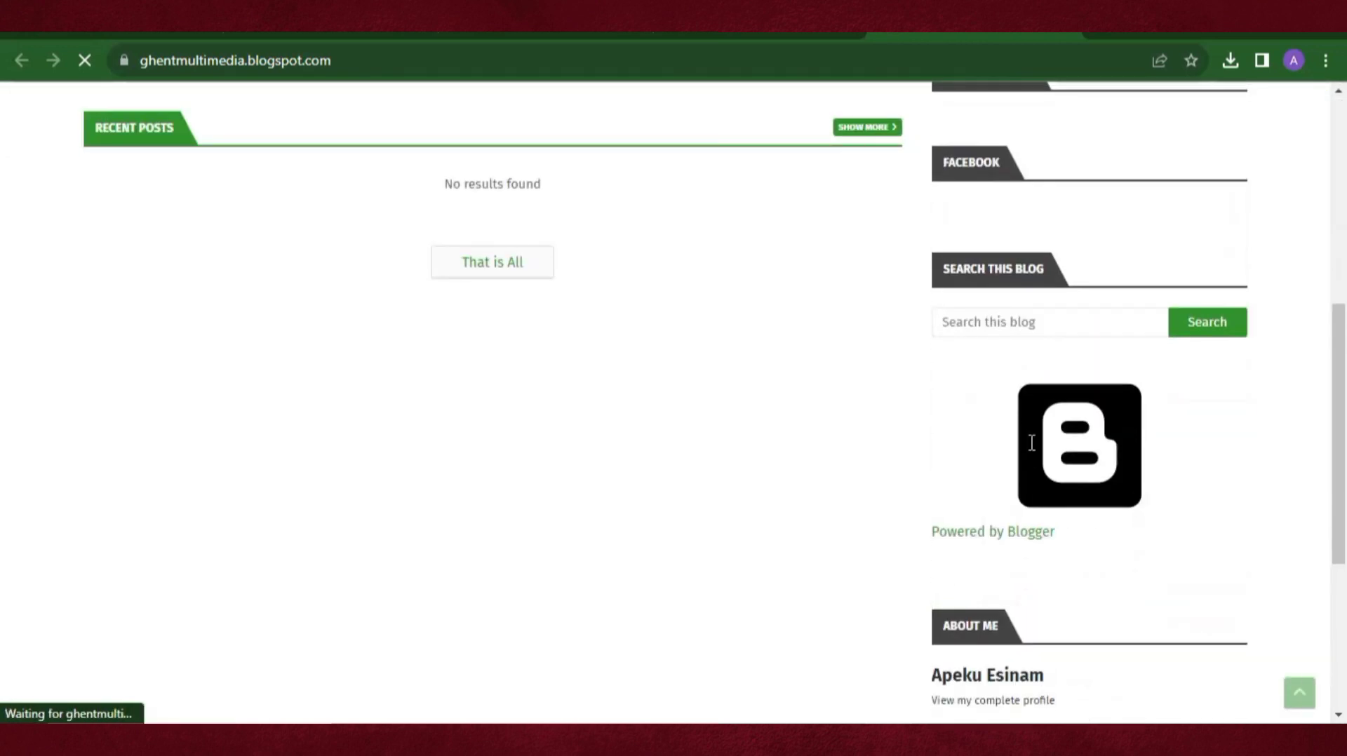
Return from the live Ghent Multimedia site to its Blogger dashboard and start a new post
{"action": "scroll", "coordinate": [1050, 504], "scroll_direction": "up", "scroll_amount": 5}
{"action": "scroll", "coordinate": [1074, 540], "scroll_direction": "down", "scroll_amount": 5}
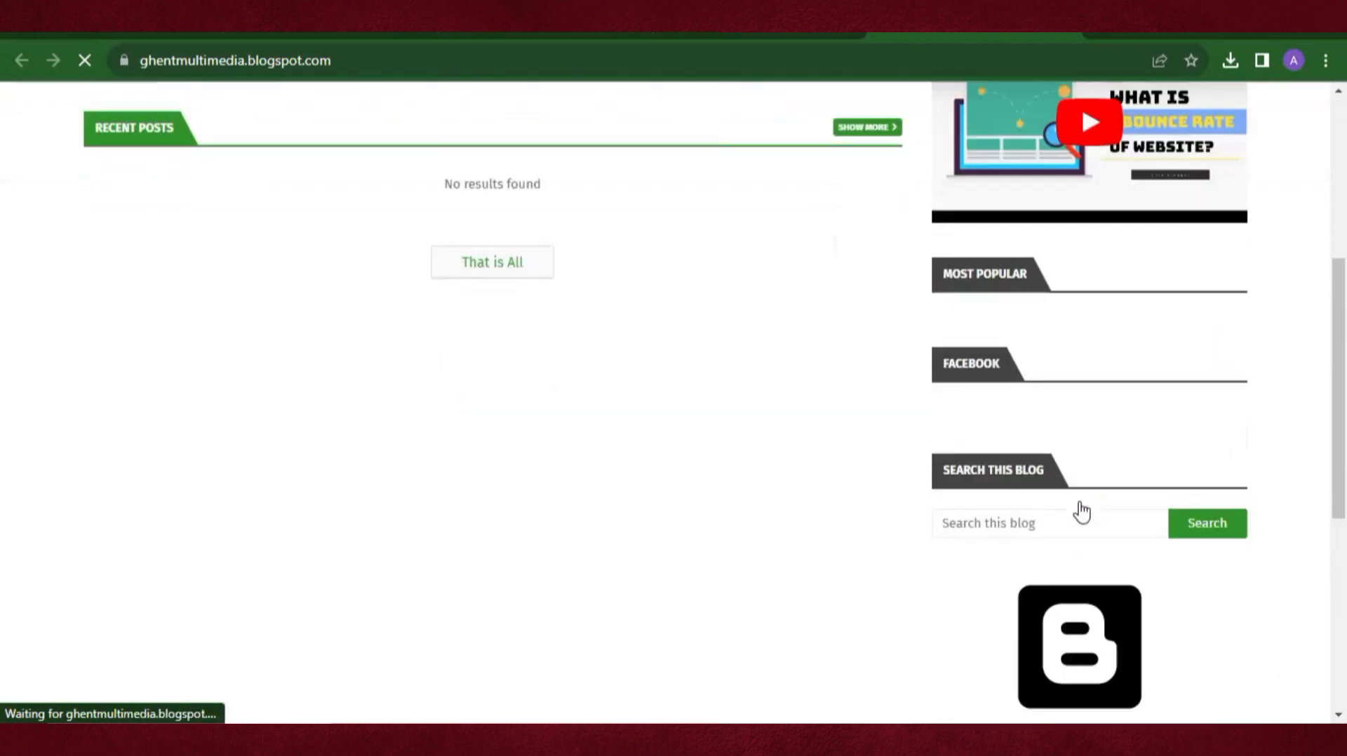
{"action": "scroll", "coordinate": [424, 505], "scroll_direction": "up", "scroll_amount": 5}
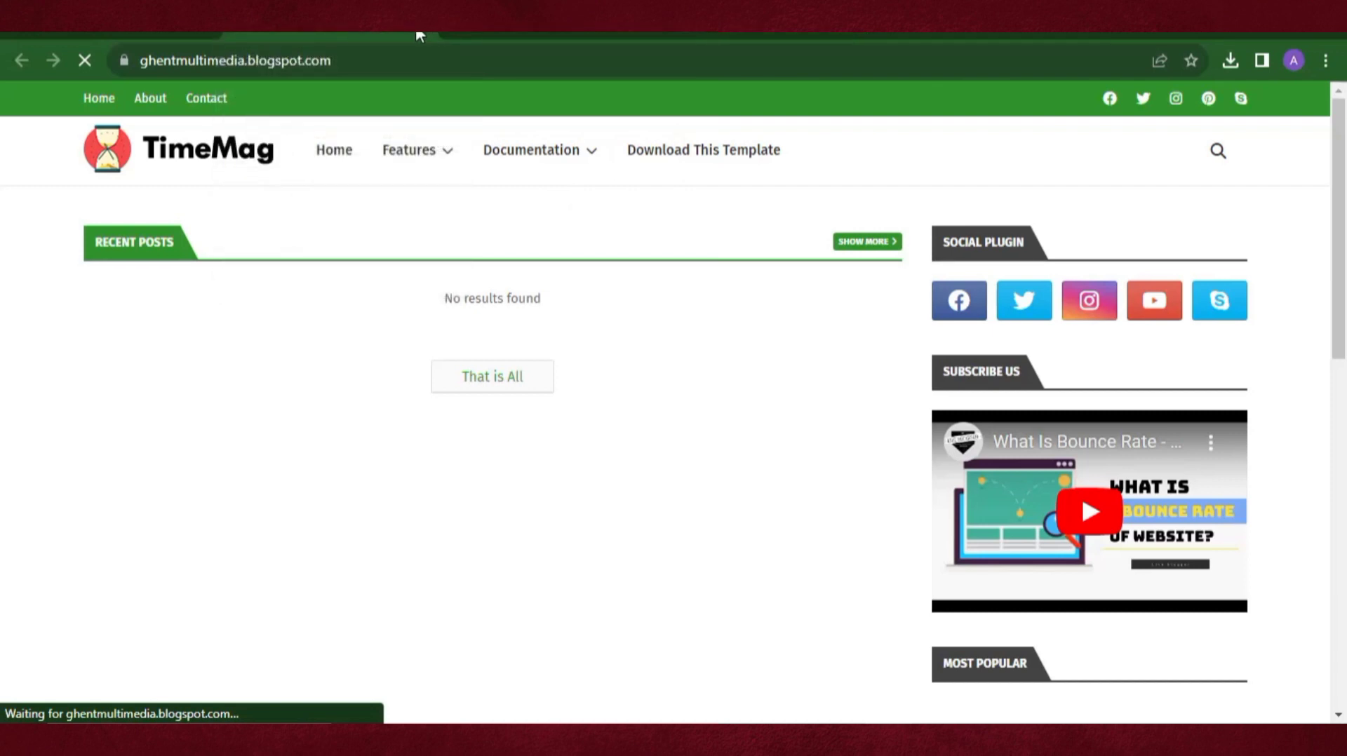
{"action": "left_click", "coordinate": [269, 35]}
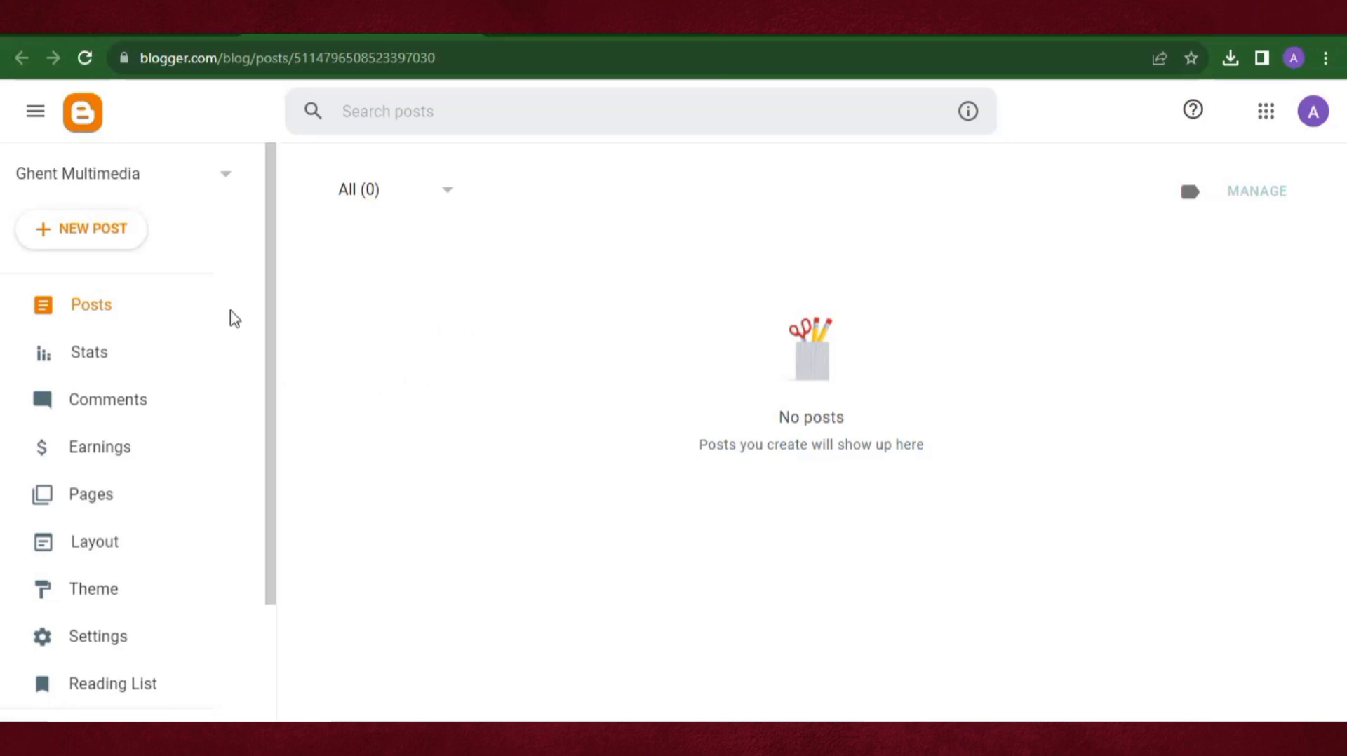
{"action": "left_click", "coordinate": [101, 238]}
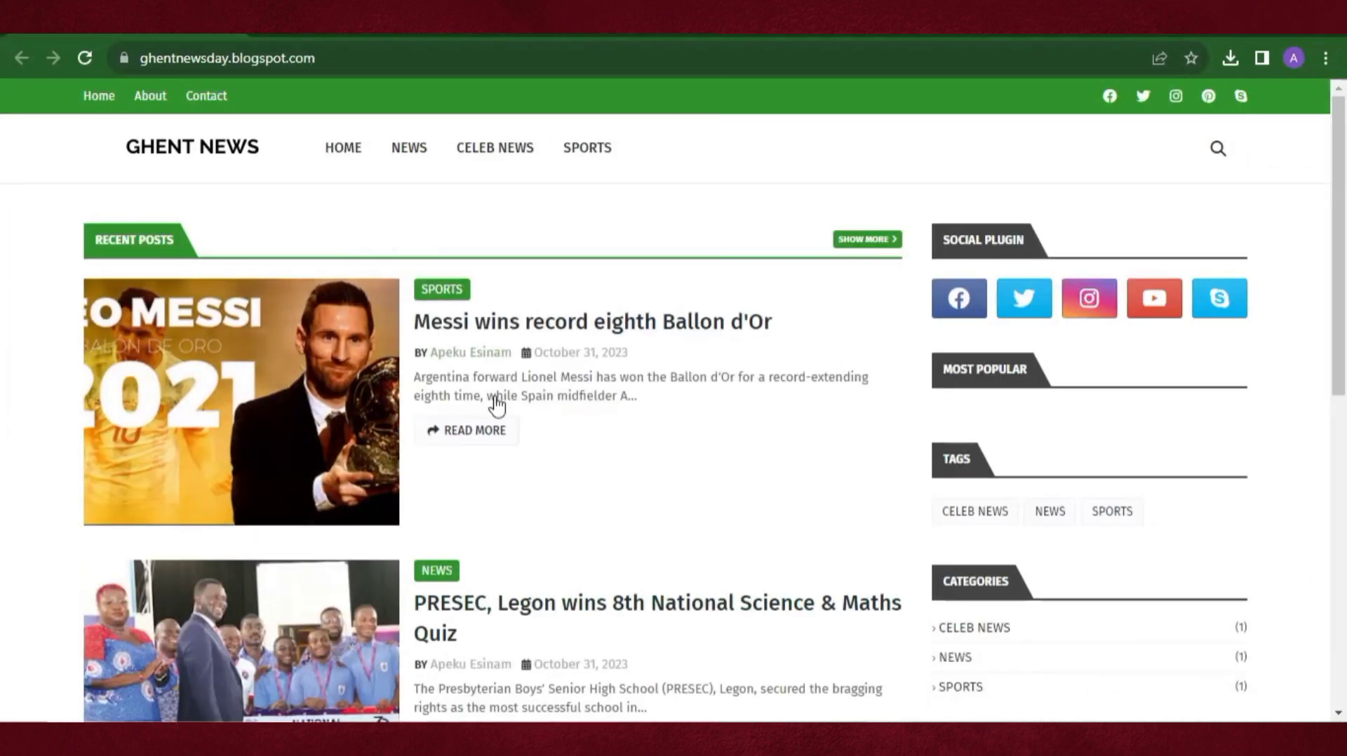
Look through the recent posts, category labels and sidebar of the sample Ghent News blog
{"action": "scroll", "coordinate": [540, 545], "scroll_direction": "down", "scroll_amount": 3}
{"action": "scroll", "coordinate": [477, 548], "scroll_direction": "up", "scroll_amount": 3}
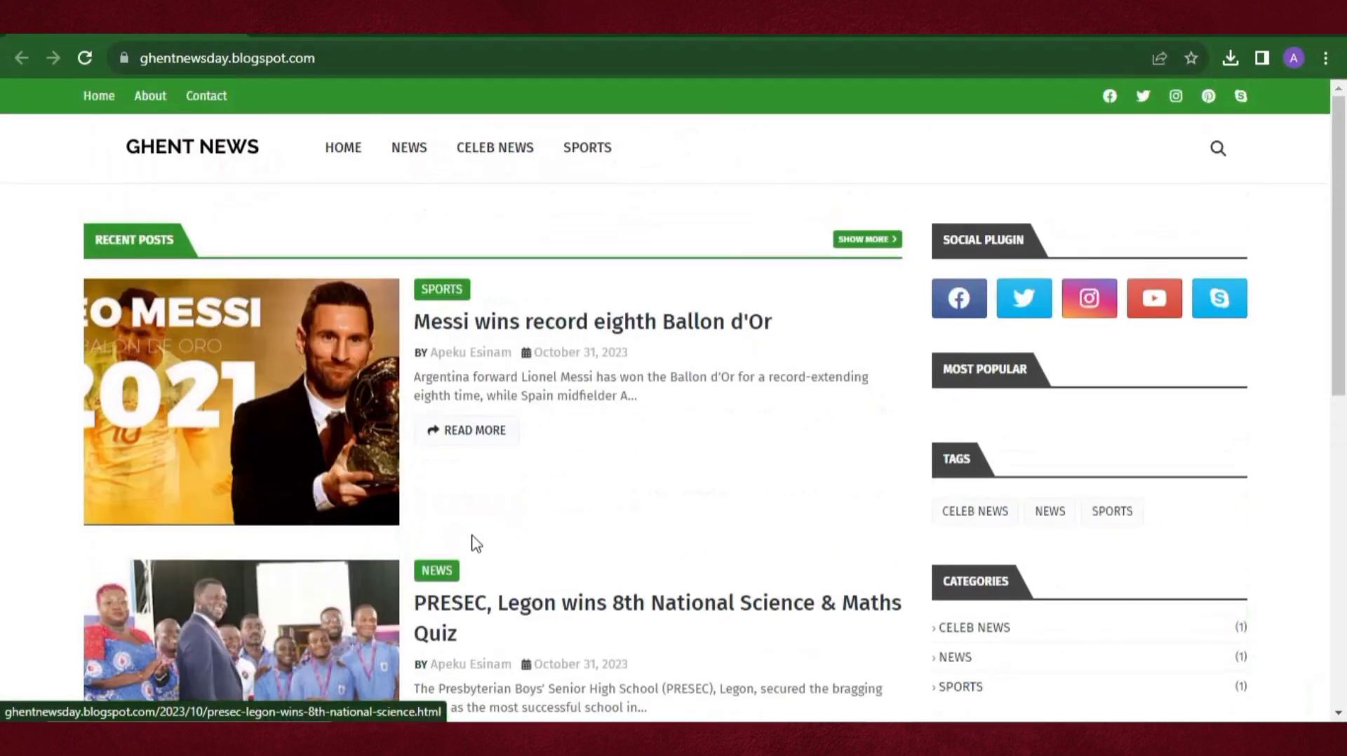
{"action": "scroll", "coordinate": [572, 599], "scroll_direction": "down", "scroll_amount": 7}
{"action": "scroll", "coordinate": [569, 583], "scroll_direction": "up", "scroll_amount": 7}
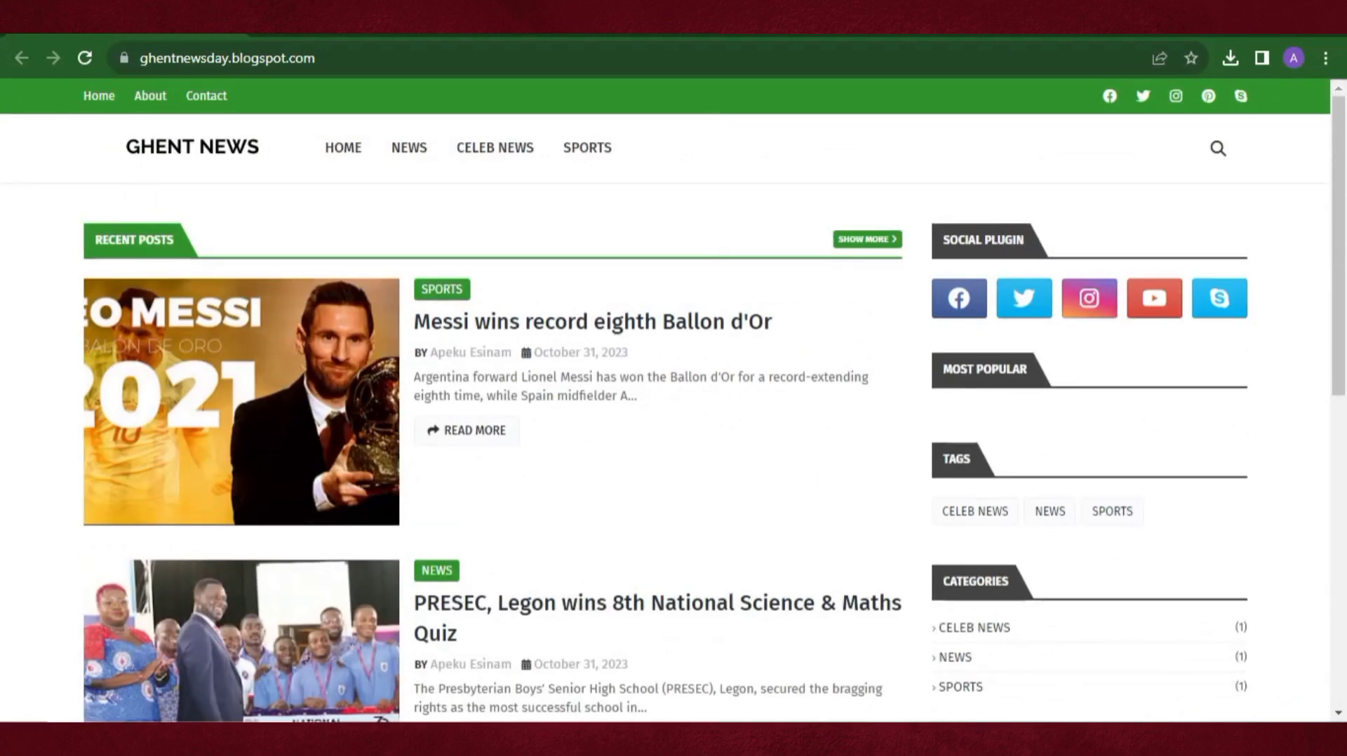
{"action": "scroll", "coordinate": [457, 534], "scroll_direction": "down", "scroll_amount": 3}
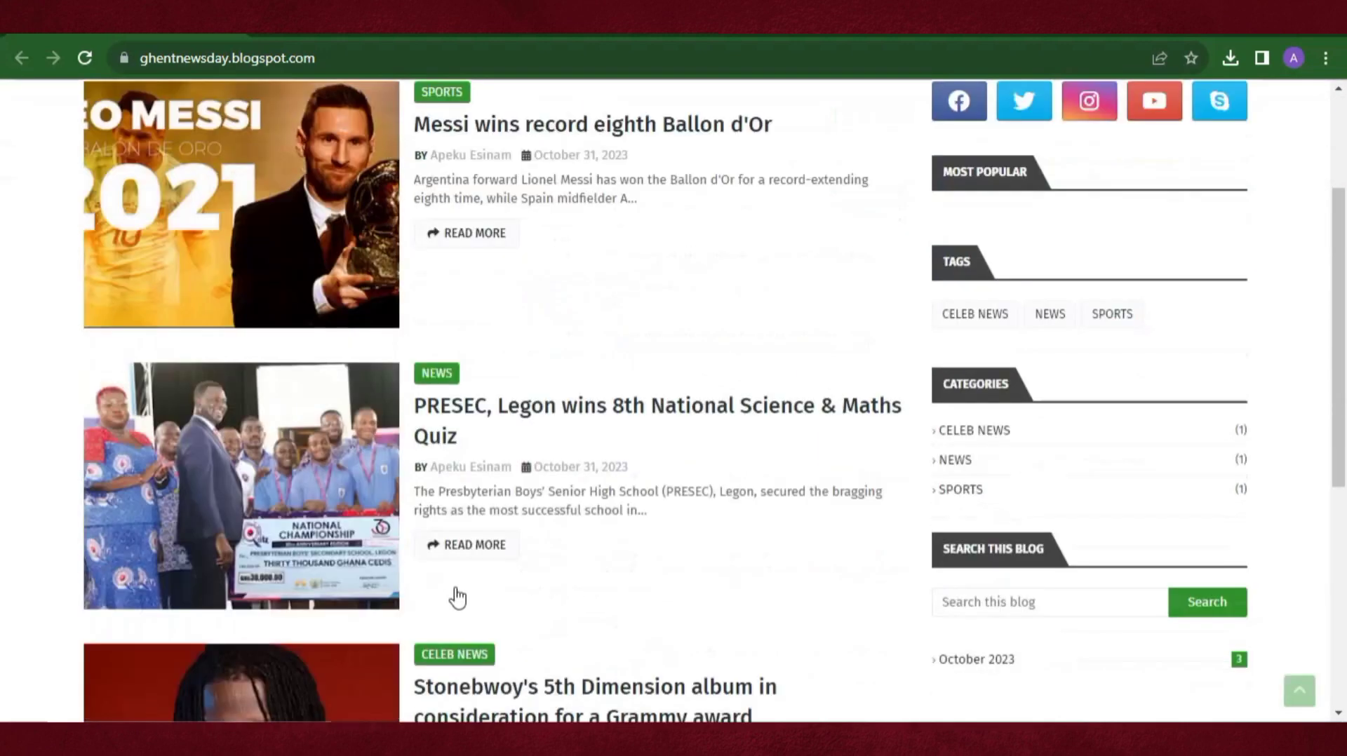
{"action": "scroll", "coordinate": [477, 554], "scroll_direction": "up", "scroll_amount": 3}
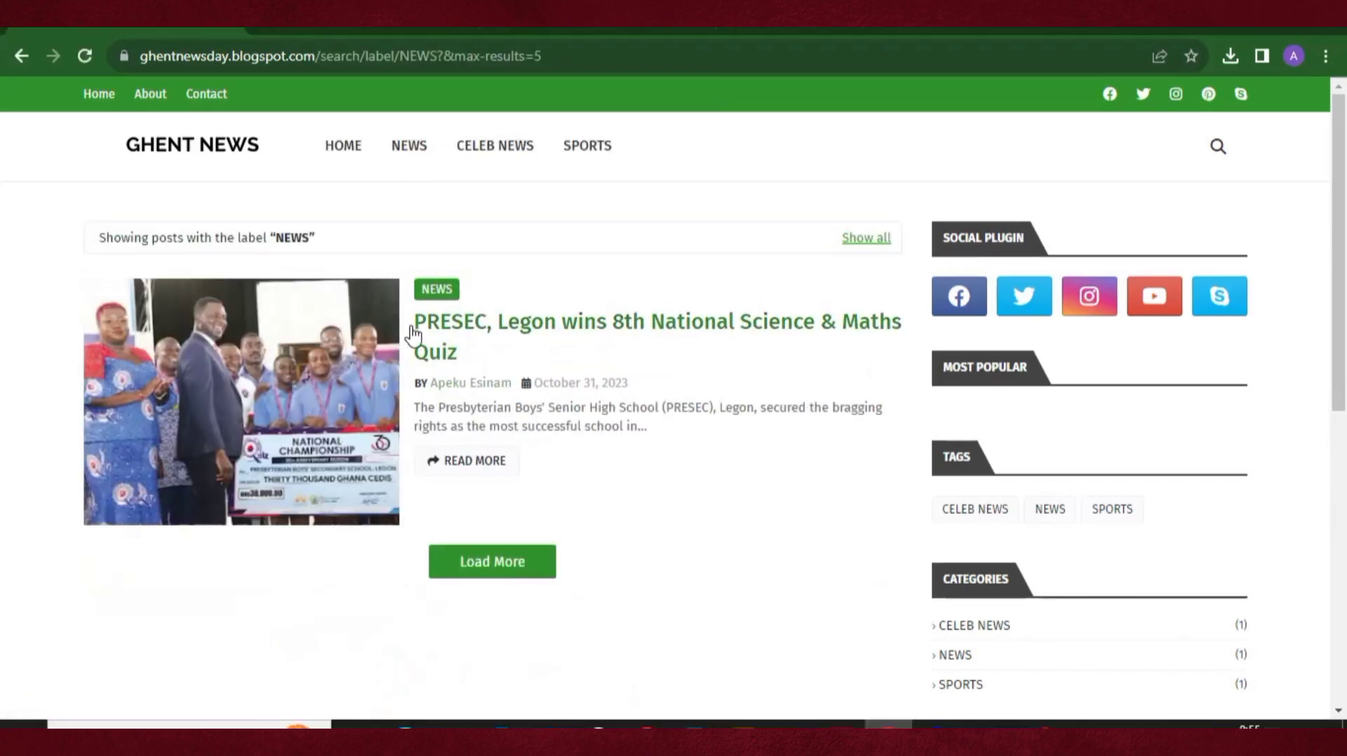
Copy the headline "PRESEC, Legon wins 8th National Science & Maths Quiz" from the Ghent News article and paste it as the new post's title
{"action": "left_click", "coordinate": [485, 327]}
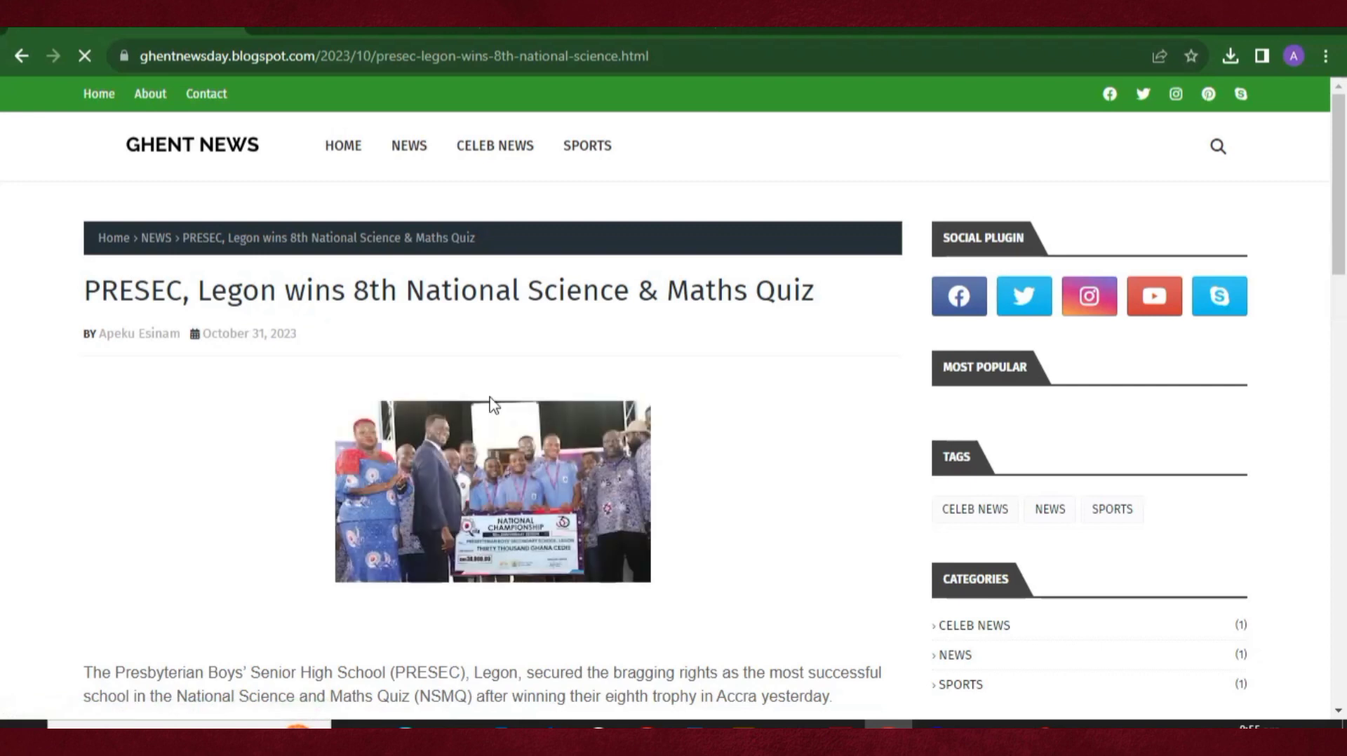
{"action": "left_click_drag", "start_coordinate": [833, 304], "coordinate": [91, 311]}
{"action": "right_click", "coordinate": [105, 295]}
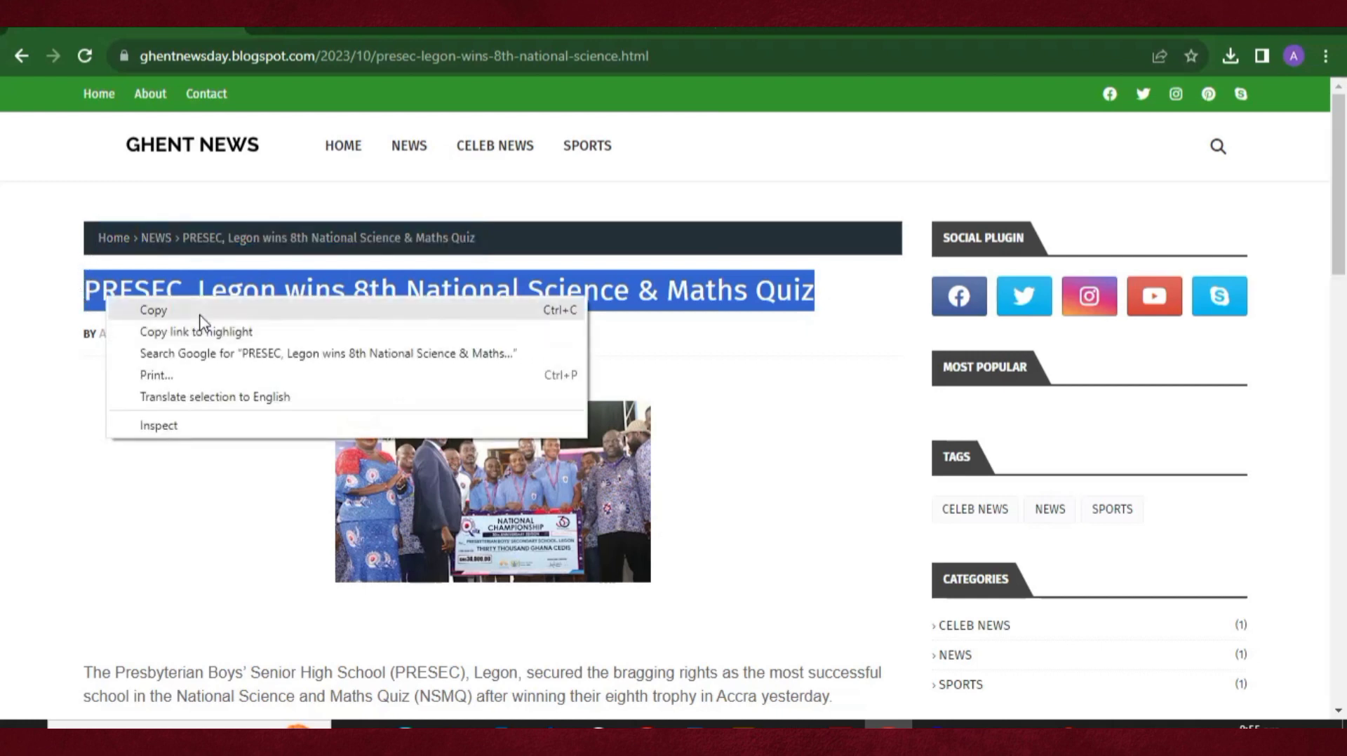
{"action": "left_click", "coordinate": [199, 310]}
{"action": "left_click", "coordinate": [349, 28]}
{"action": "right_click", "coordinate": [148, 193]}
{"action": "left_click", "coordinate": [90, 192]}
{"action": "right_click", "coordinate": [90, 192]}
{"action": "left_click", "coordinate": [180, 337]}
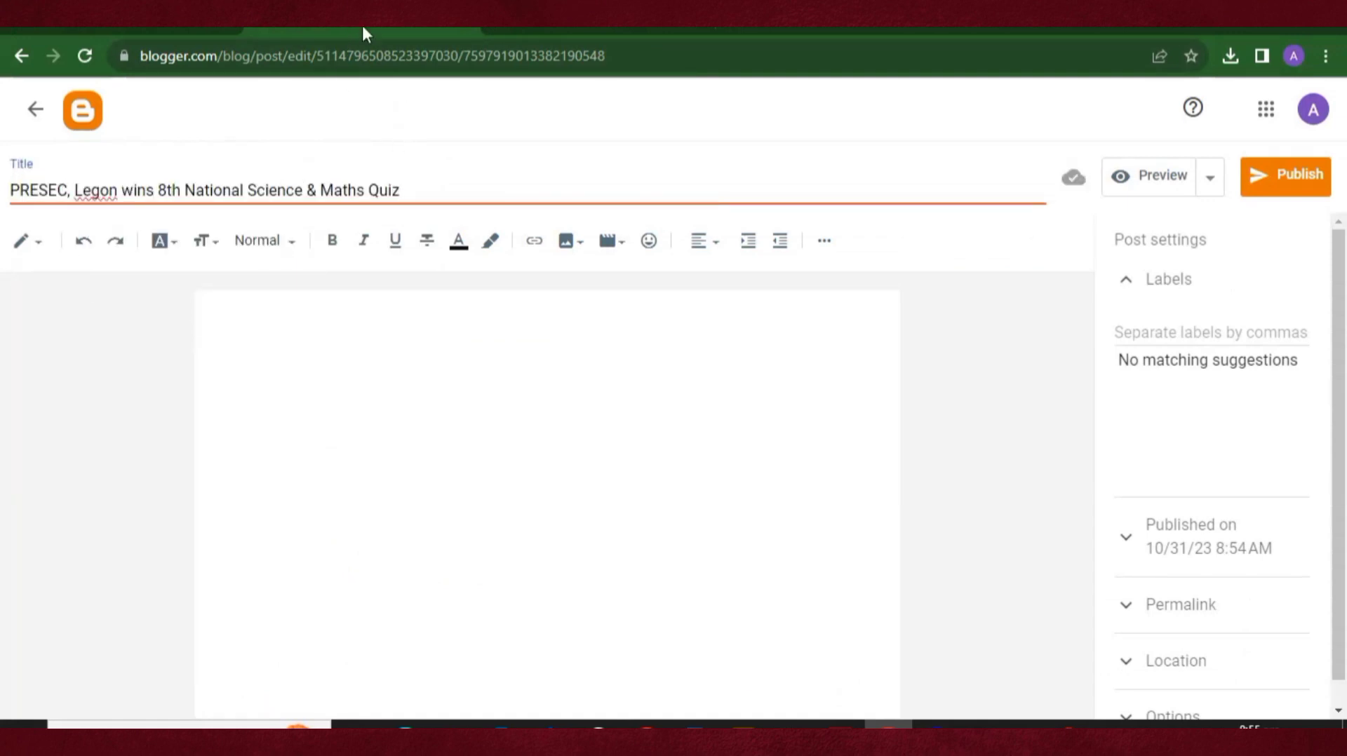
Copy the PRESEC article's full body text from Ghent News and paste it into the new post's body
{"action": "left_click", "coordinate": [163, 31]}
{"action": "scroll", "coordinate": [402, 385], "scroll_direction": "down", "scroll_amount": 9}
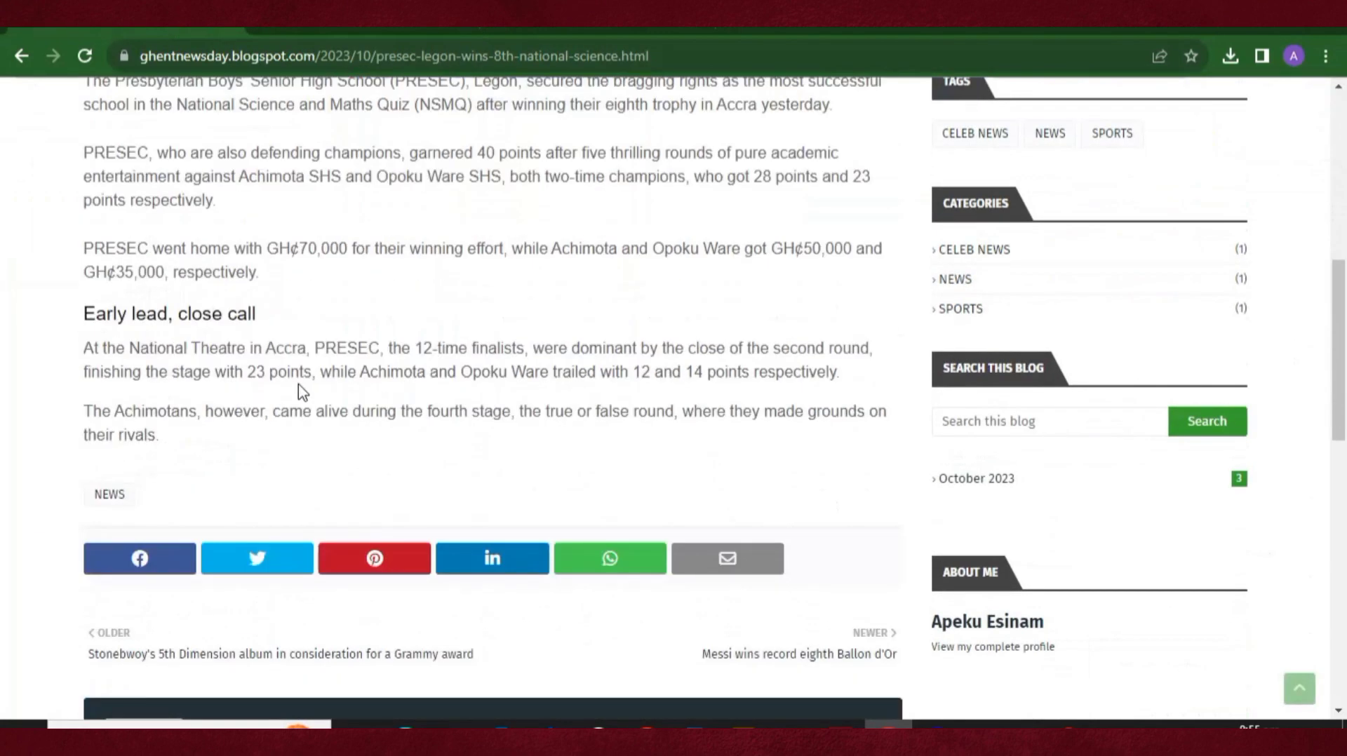
{"action": "scroll", "coordinate": [301, 392], "scroll_direction": "up", "scroll_amount": 1}
{"action": "left_click_drag", "start_coordinate": [88, 386], "coordinate": [85, 177]}
{"action": "right_click", "coordinate": [143, 187]}
{"action": "left_click", "coordinate": [199, 202]}
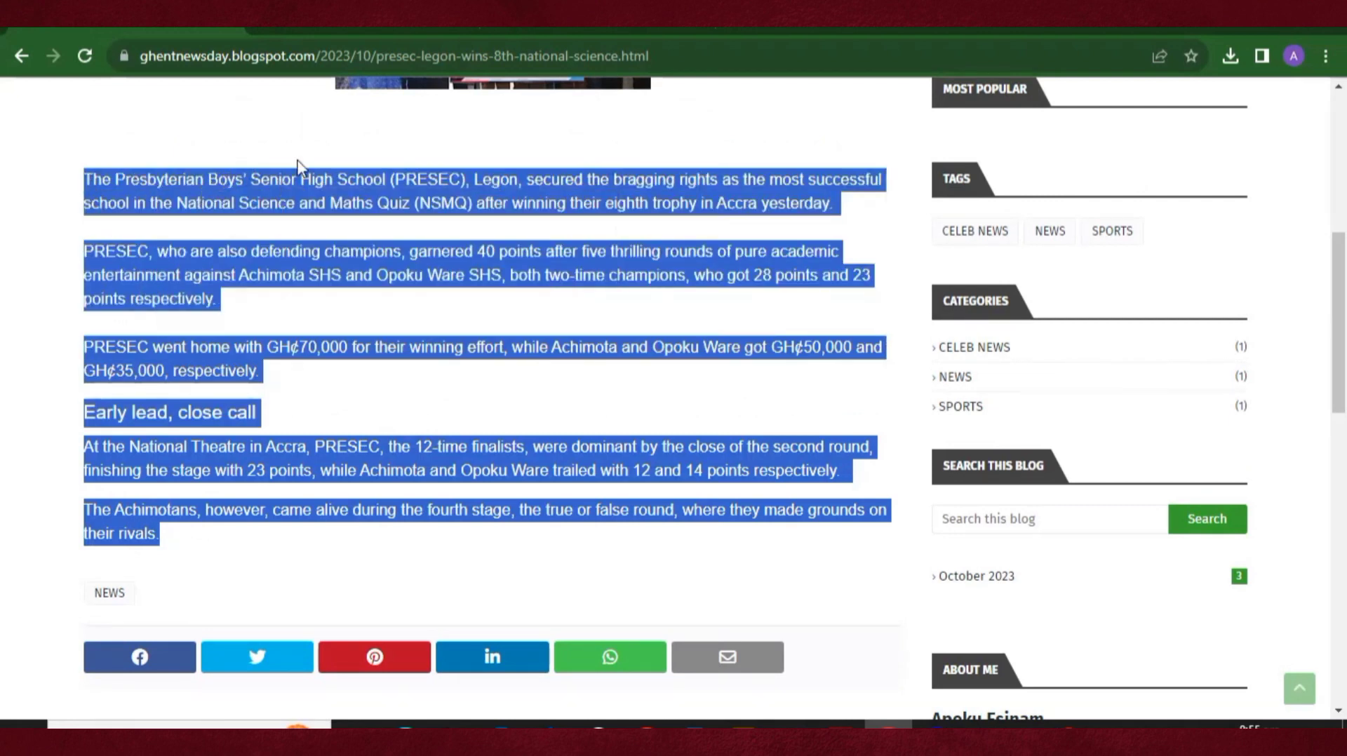
{"action": "left_click", "coordinate": [313, 26]}
{"action": "left_click", "coordinate": [237, 327]}
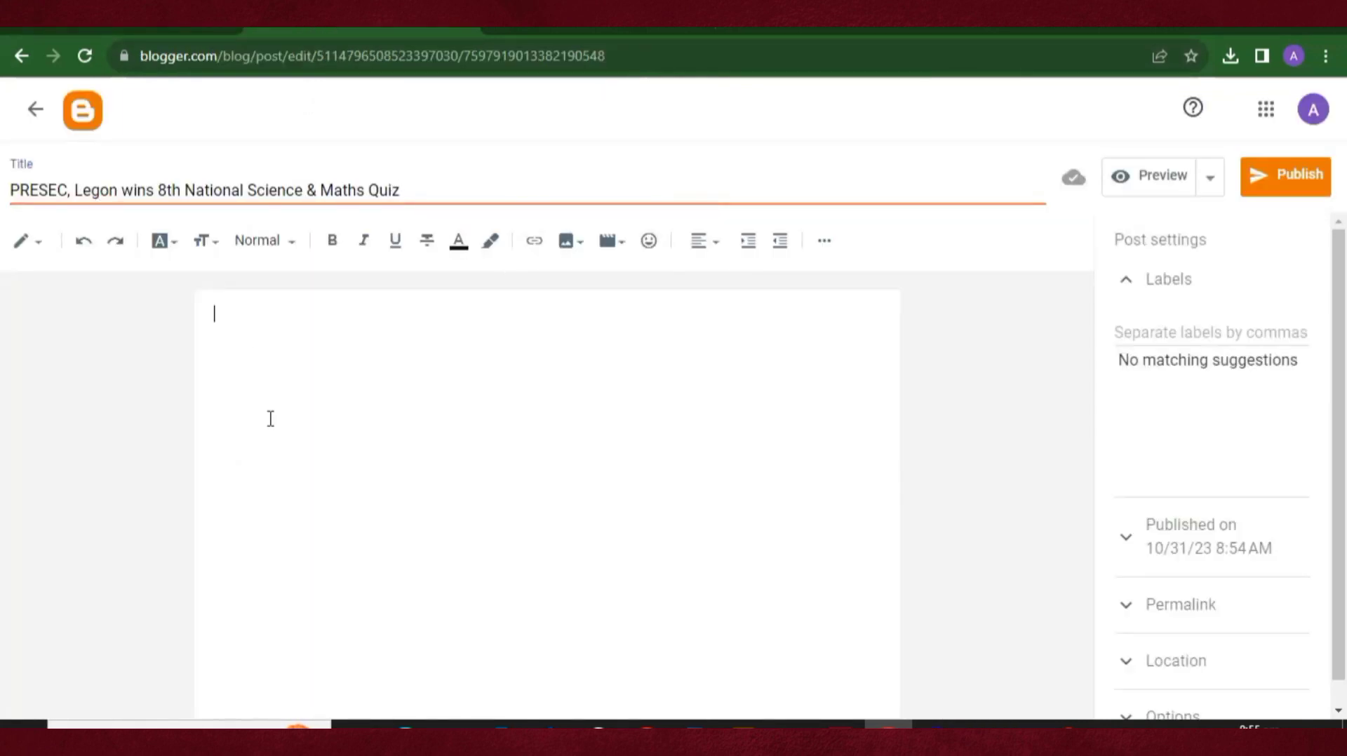
{"action": "right_click", "coordinate": [234, 327]}
{"action": "left_click", "coordinate": [278, 462]}
Add a blank line above the first paragraph and insert the news JPG image from the Downloads folder there
{"action": "left_click", "coordinate": [217, 309]}
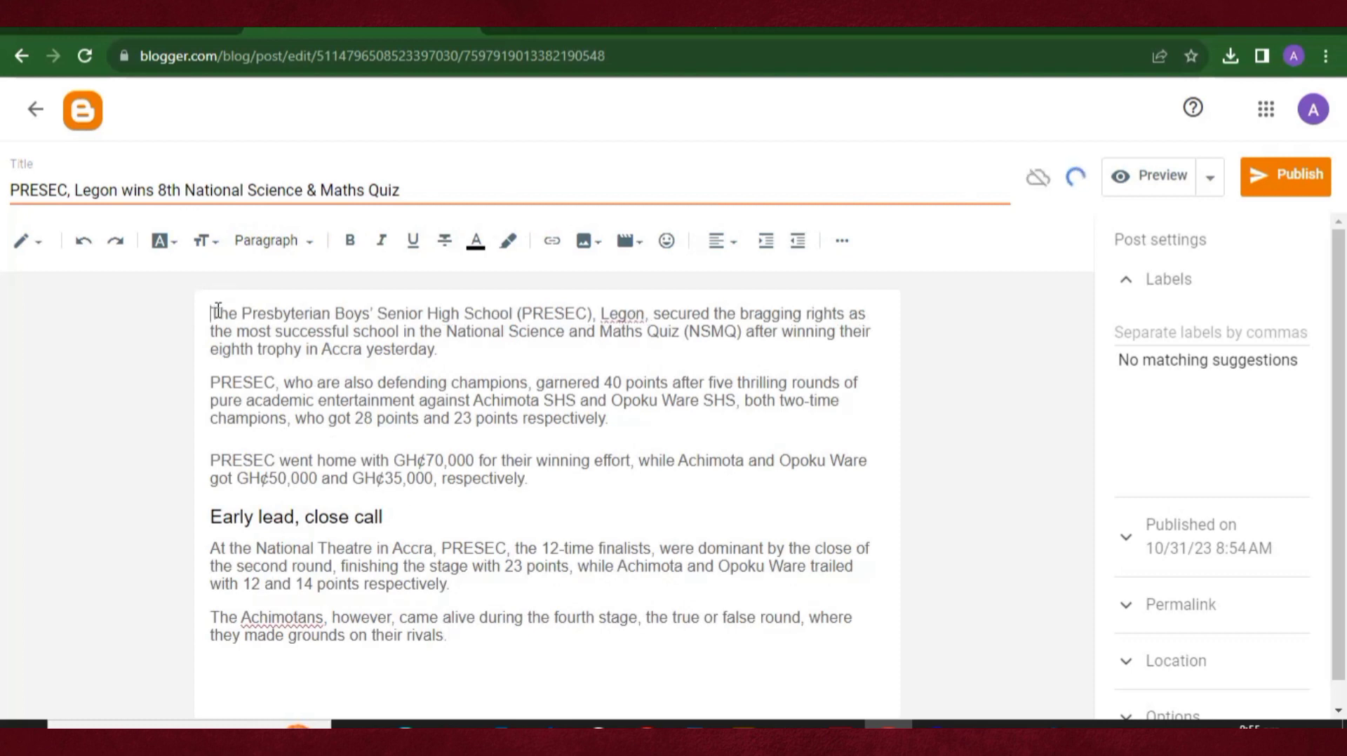
{"action": "key", "text": "Return"}
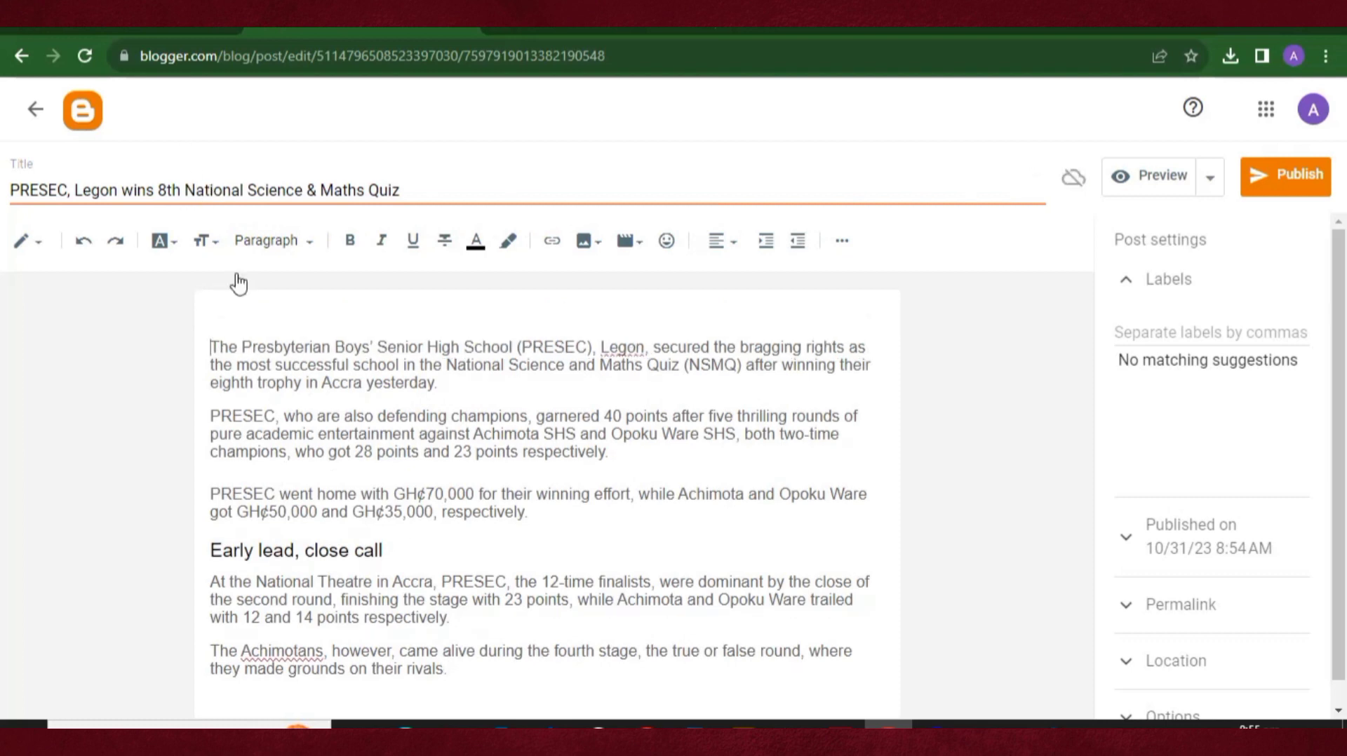
{"action": "left_click", "coordinate": [243, 312]}
{"action": "left_click", "coordinate": [591, 245]}
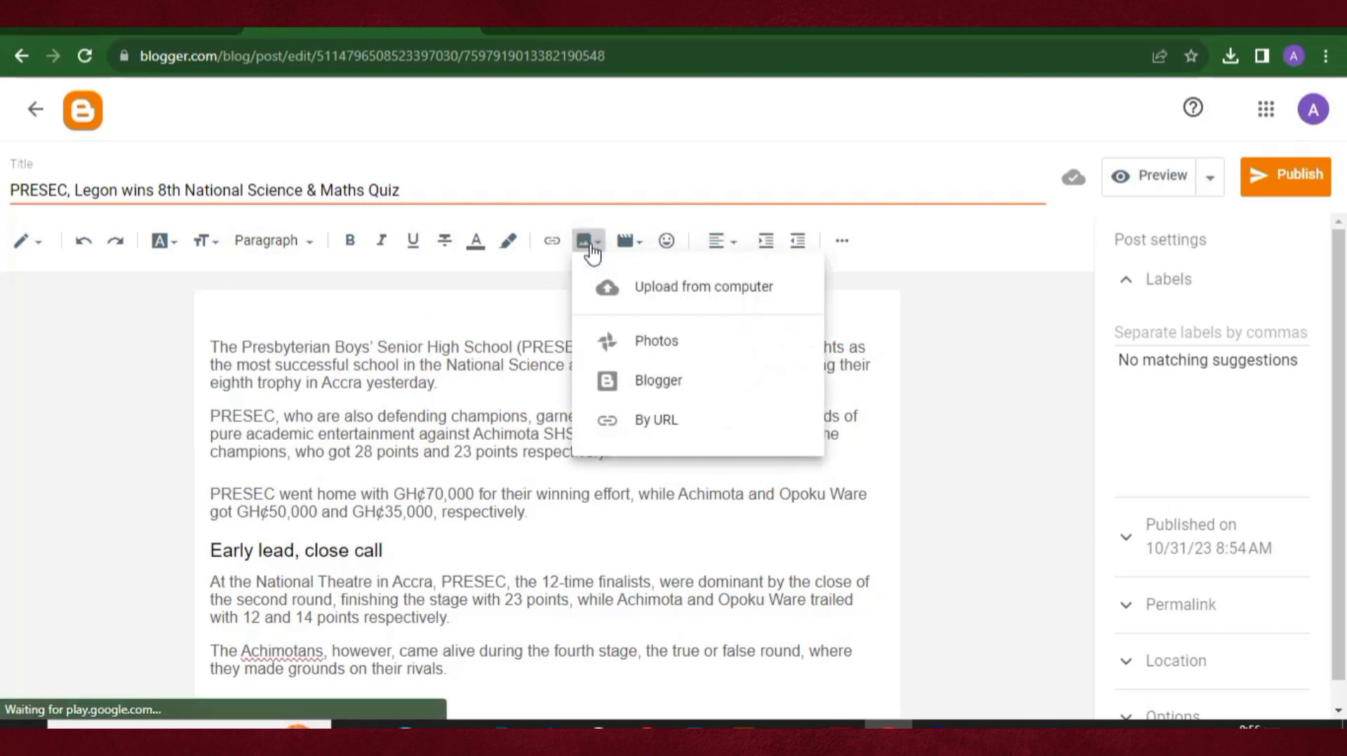
{"action": "left_click", "coordinate": [680, 301]}
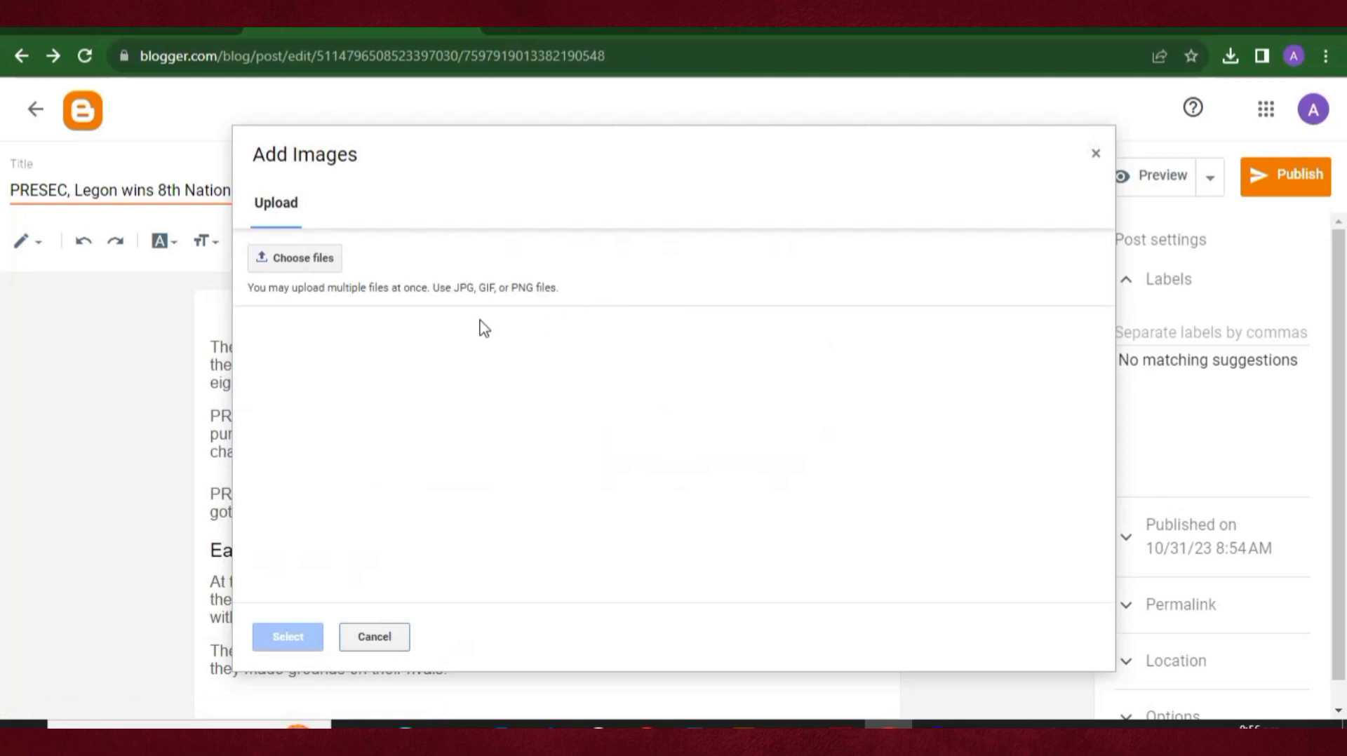
{"action": "left_click", "coordinate": [309, 261]}
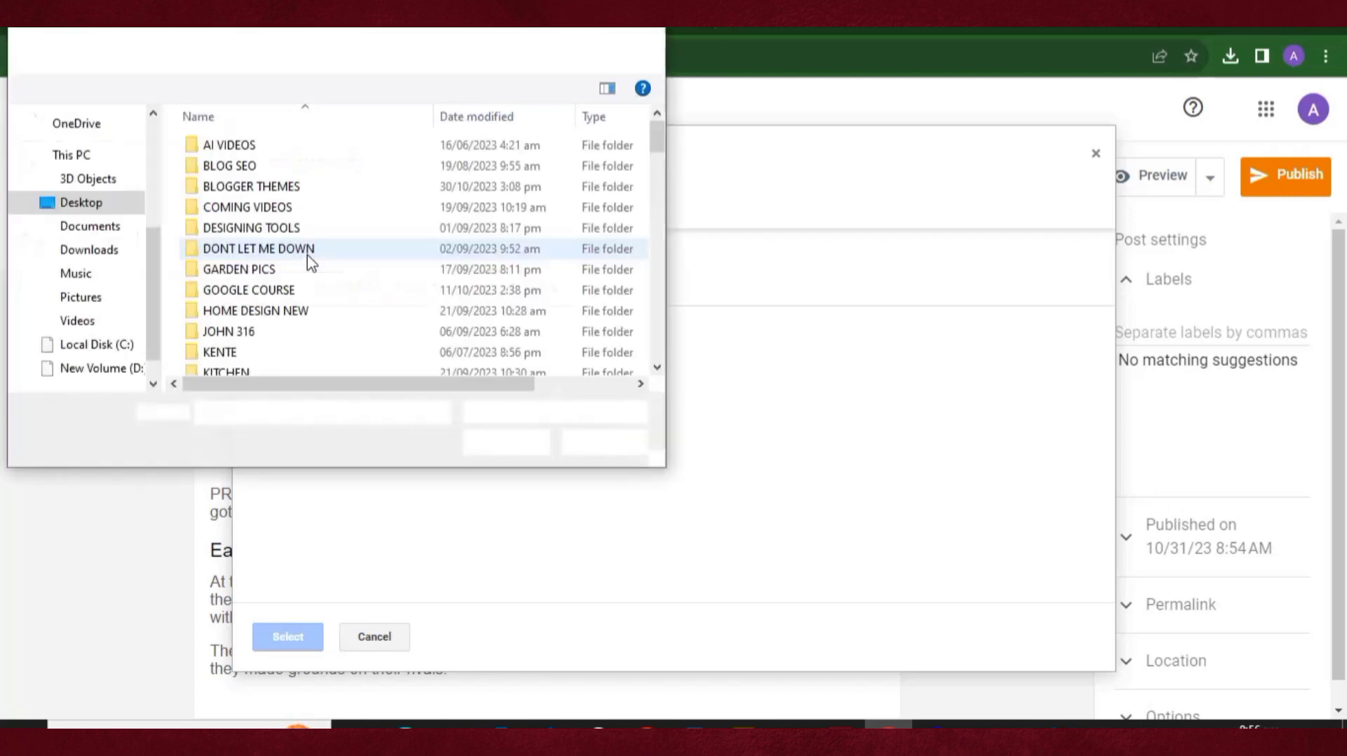
{"action": "left_click", "coordinate": [99, 254]}
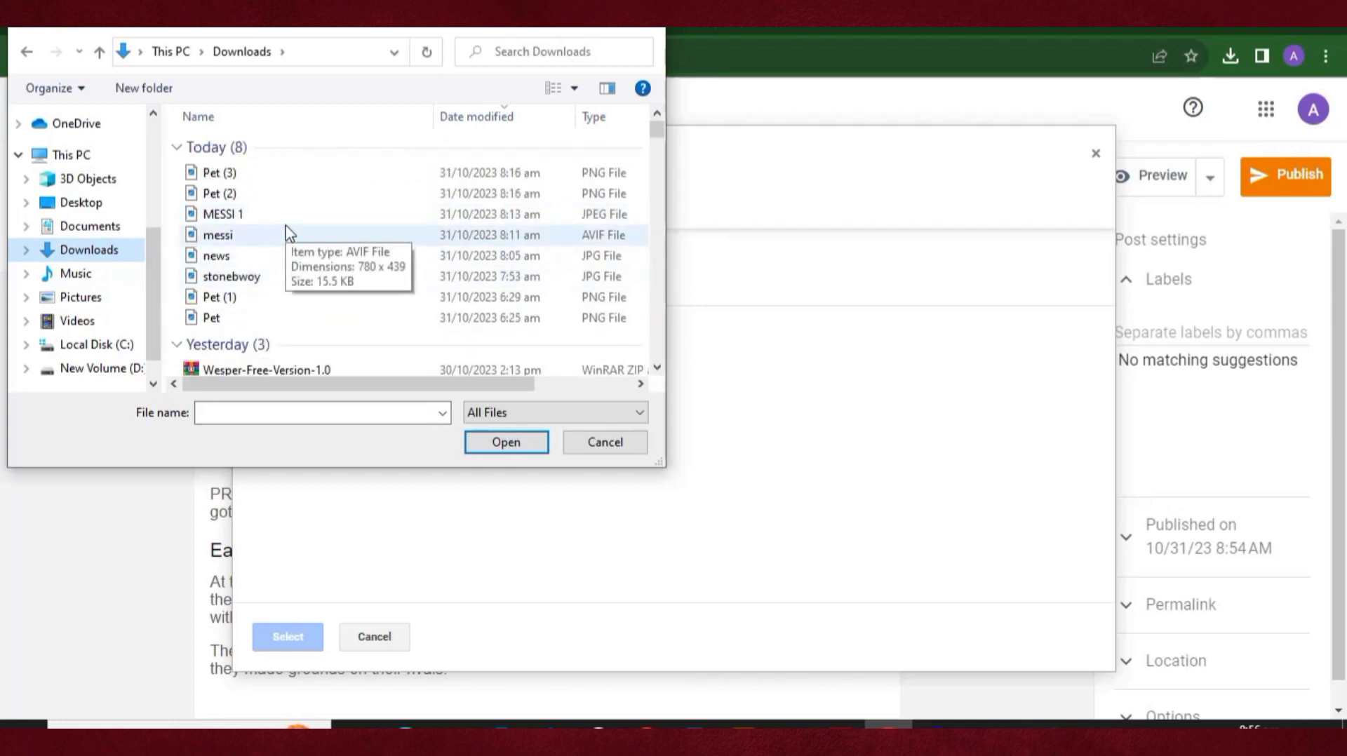
{"action": "double_click", "coordinate": [284, 255]}
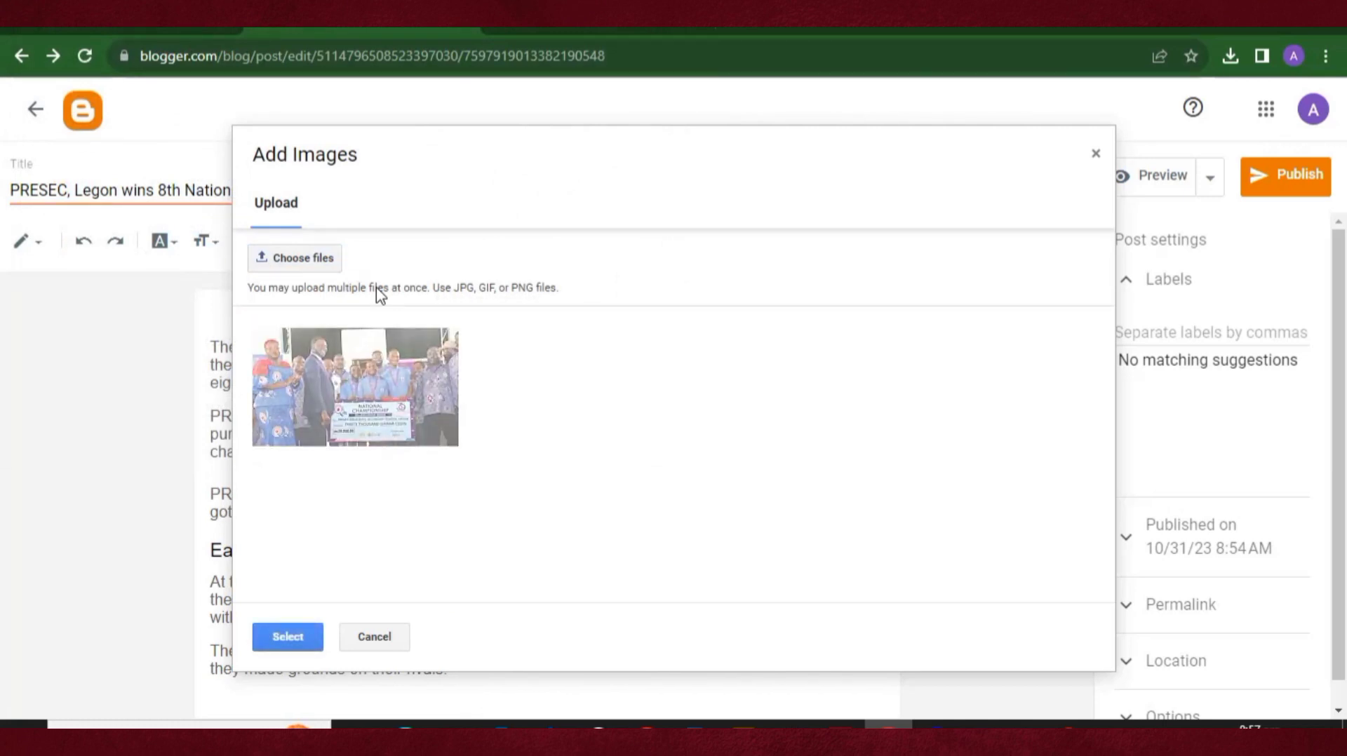
{"action": "left_click", "coordinate": [289, 637]}
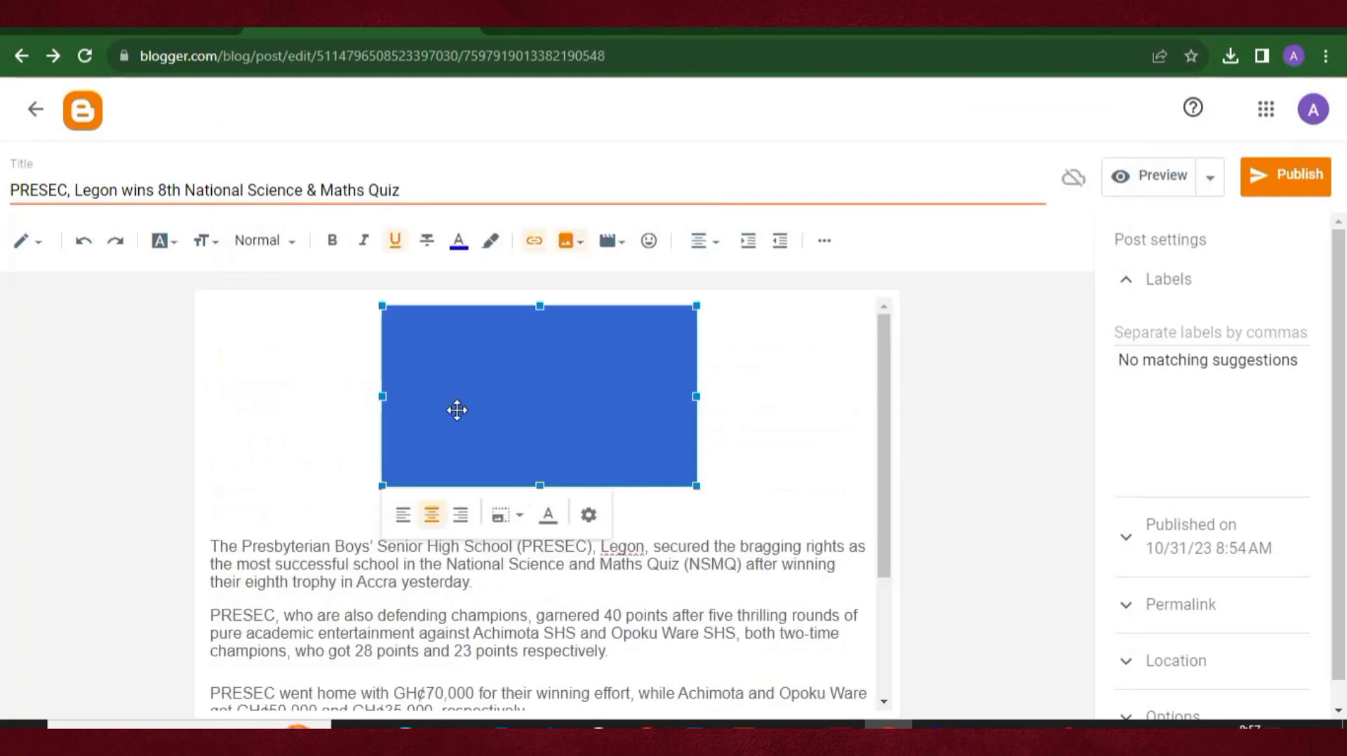
{"action": "left_click", "coordinate": [756, 616]}
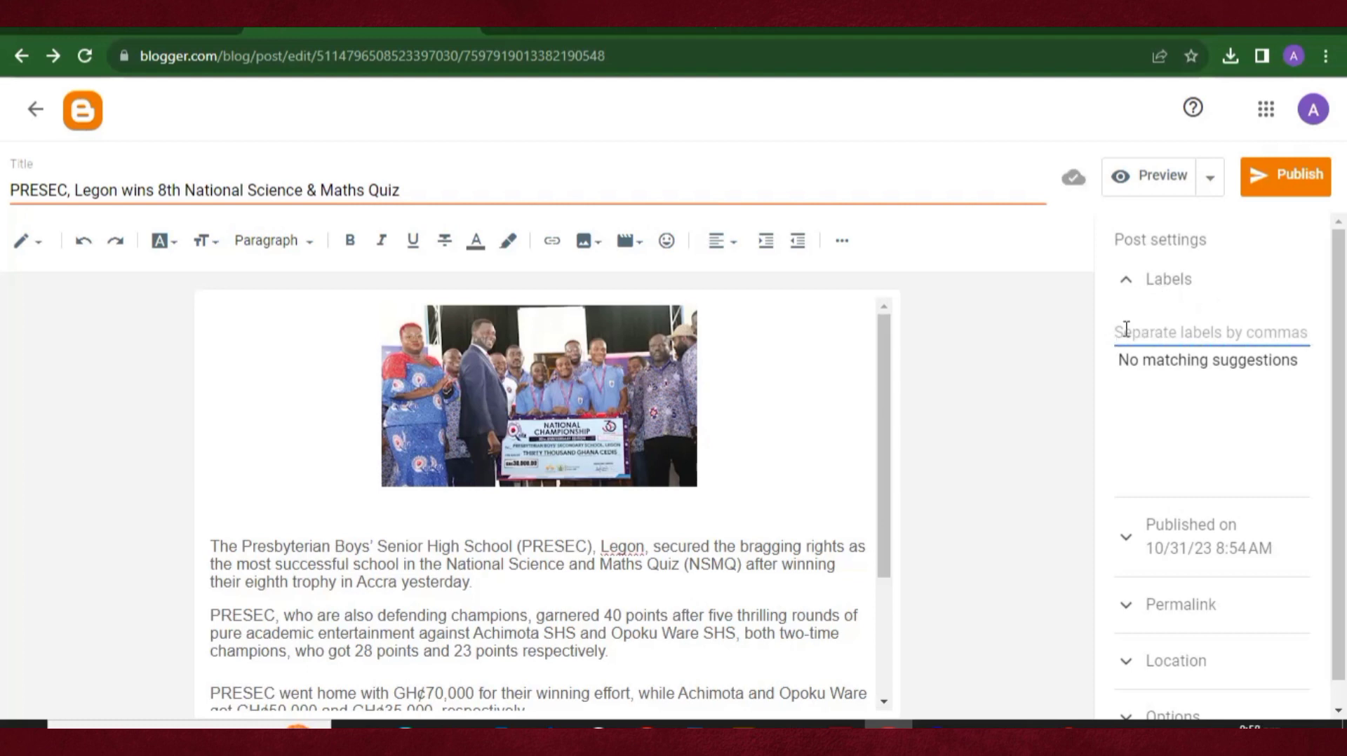
Label the post NEWS and publish it to the blog
{"action": "type", "text": "NEWS"}
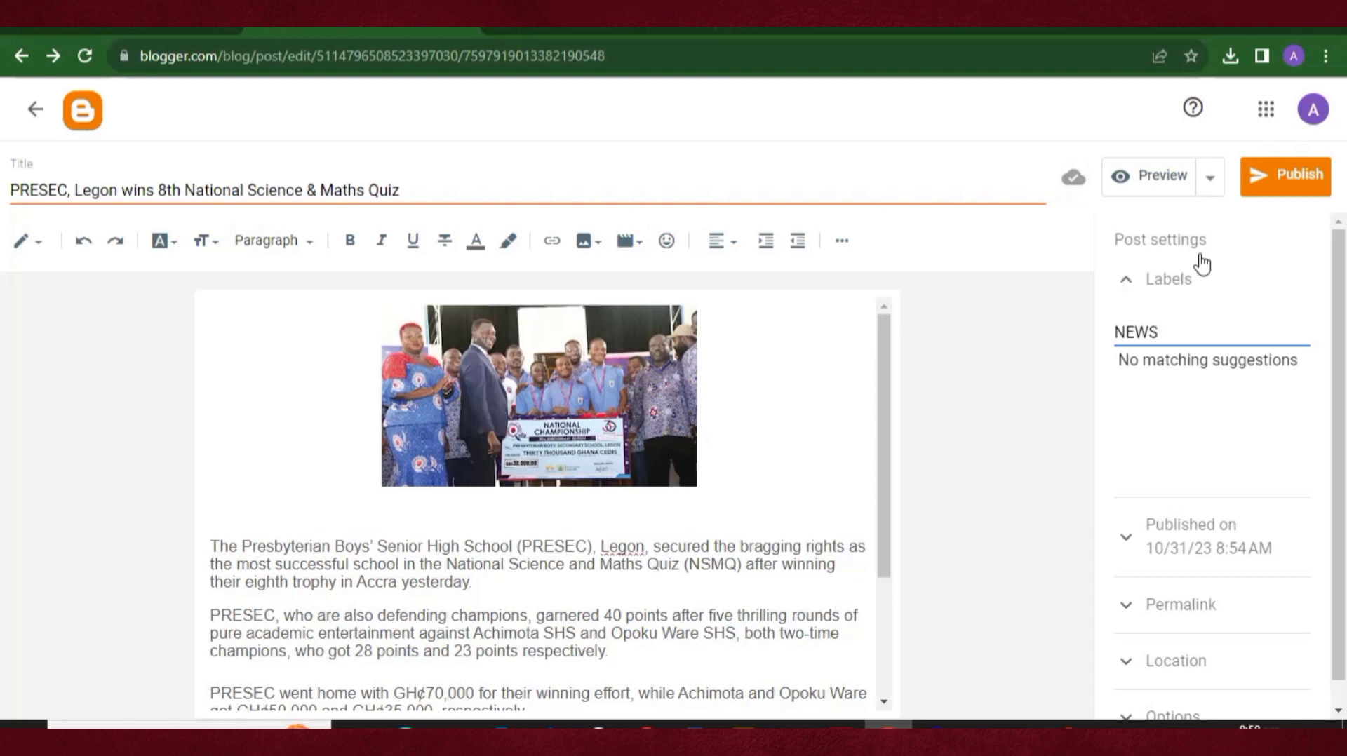
{"action": "left_click", "coordinate": [1283, 184]}
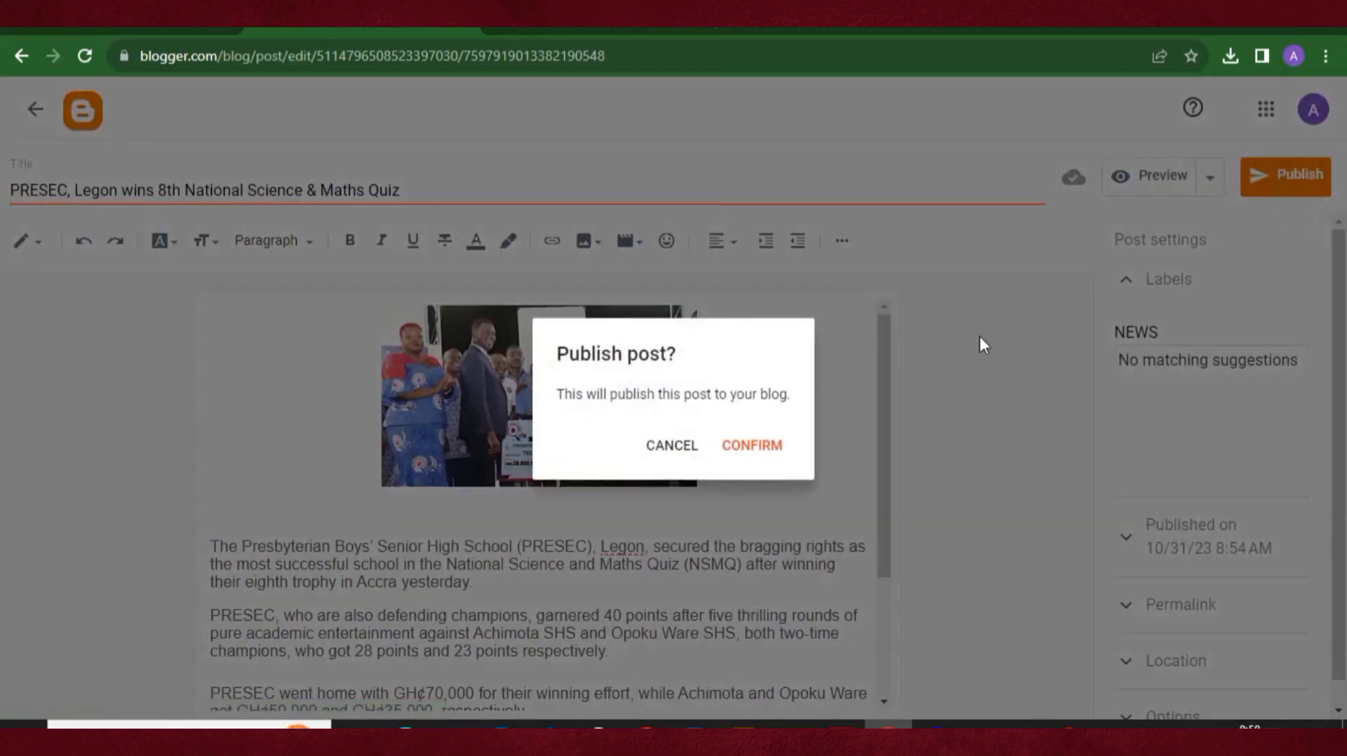
{"action": "left_click", "coordinate": [730, 446]}
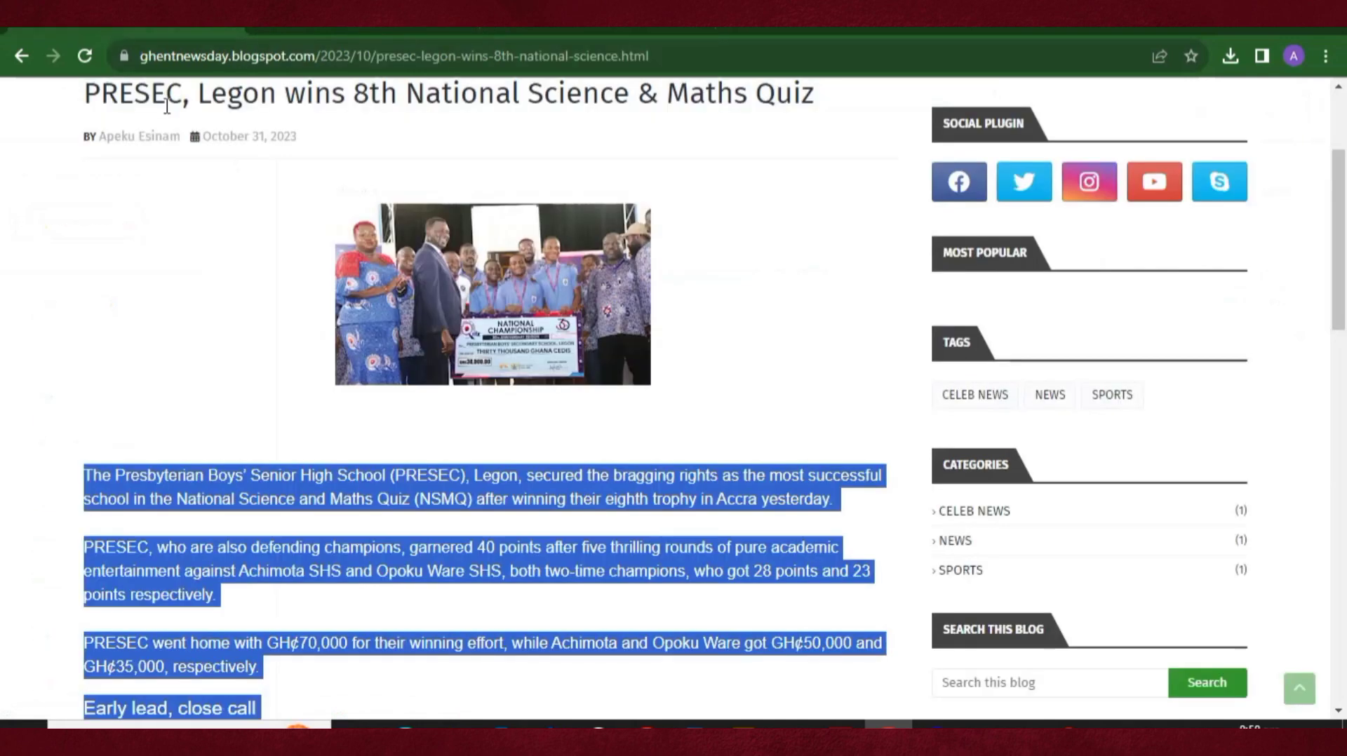
Open the Stonebwoy 5th Dimension album article in the CELEB NEWS section of Ghent News and copy its headline
{"action": "scroll", "coordinate": [138, 204], "scroll_direction": "up", "scroll_amount": 3}
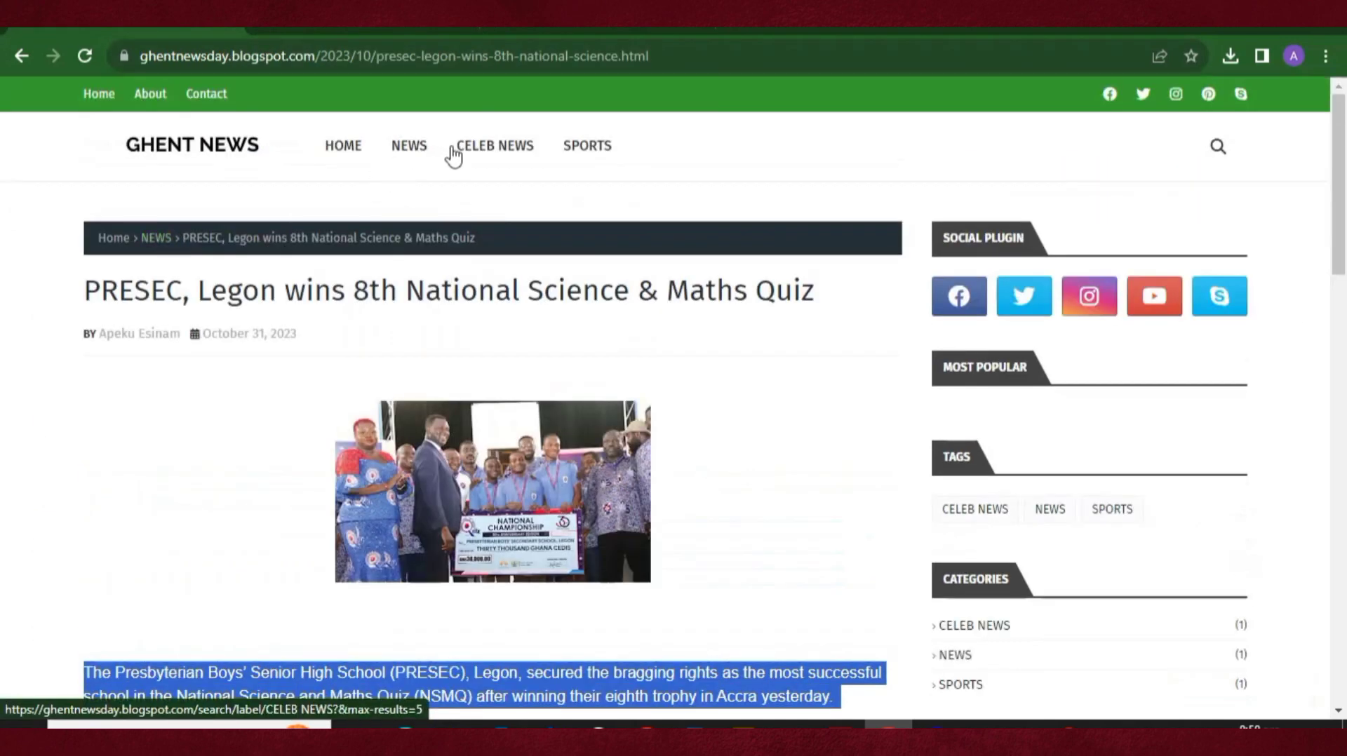
{"action": "left_click", "coordinate": [492, 151]}
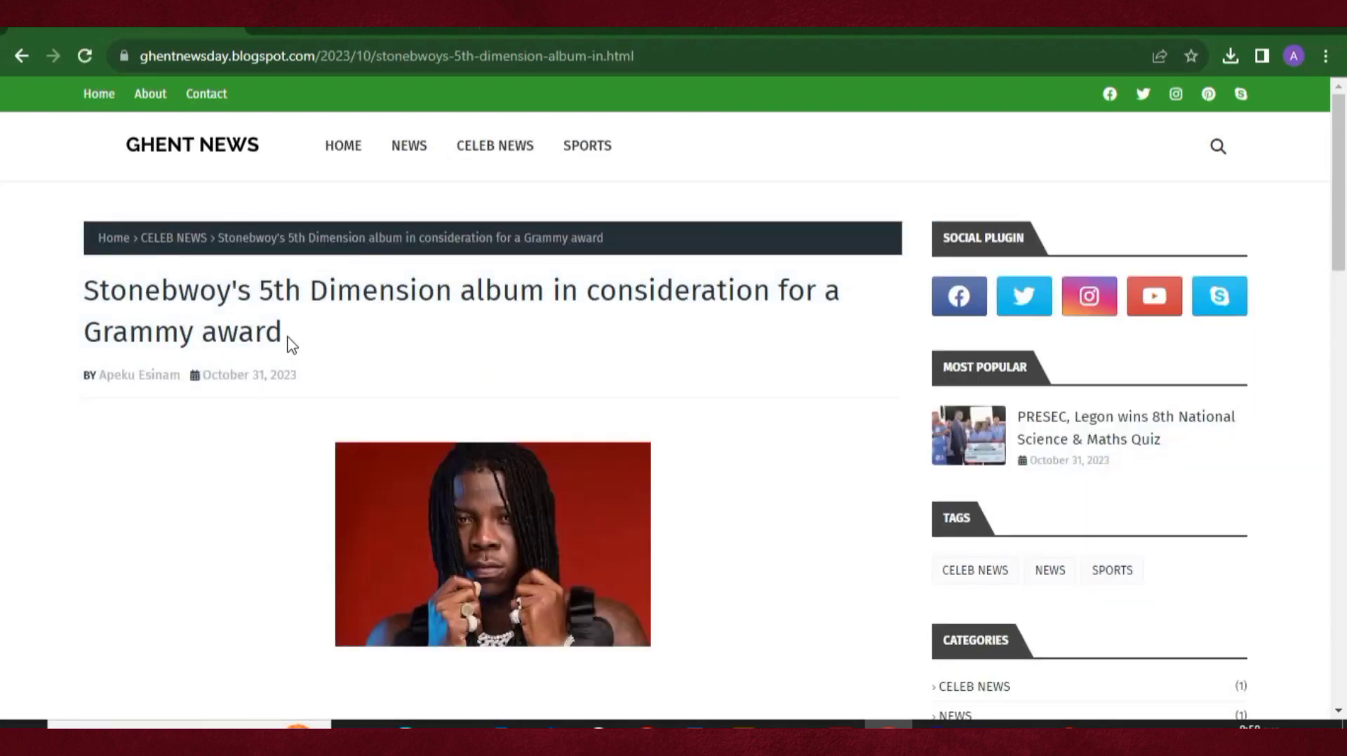
{"action": "left_click_drag", "start_coordinate": [283, 339], "coordinate": [87, 305]}
{"action": "right_click", "coordinate": [134, 290]}
{"action": "left_click", "coordinate": [178, 301]}
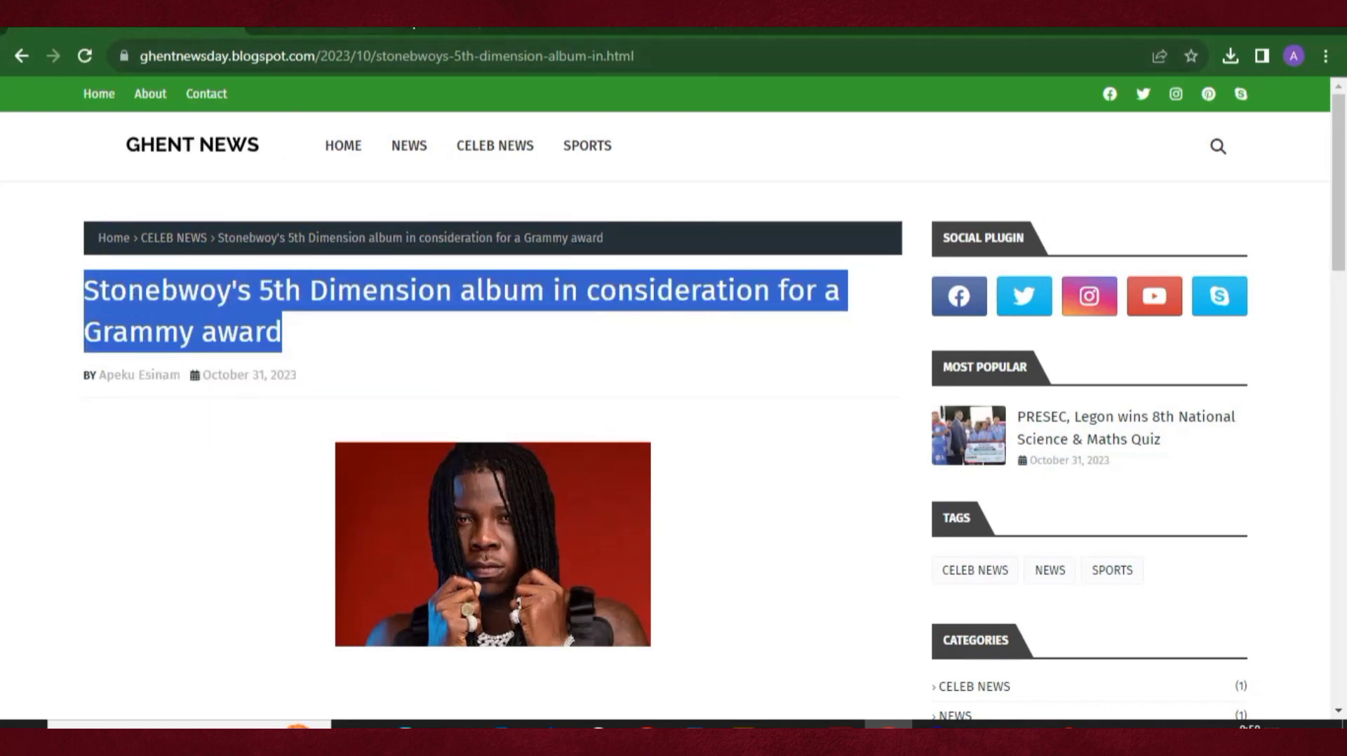
Start another Ghent Multimedia post and paste the copied Stonebwoy headline as its title
{"action": "left_click", "coordinate": [546, 28]}
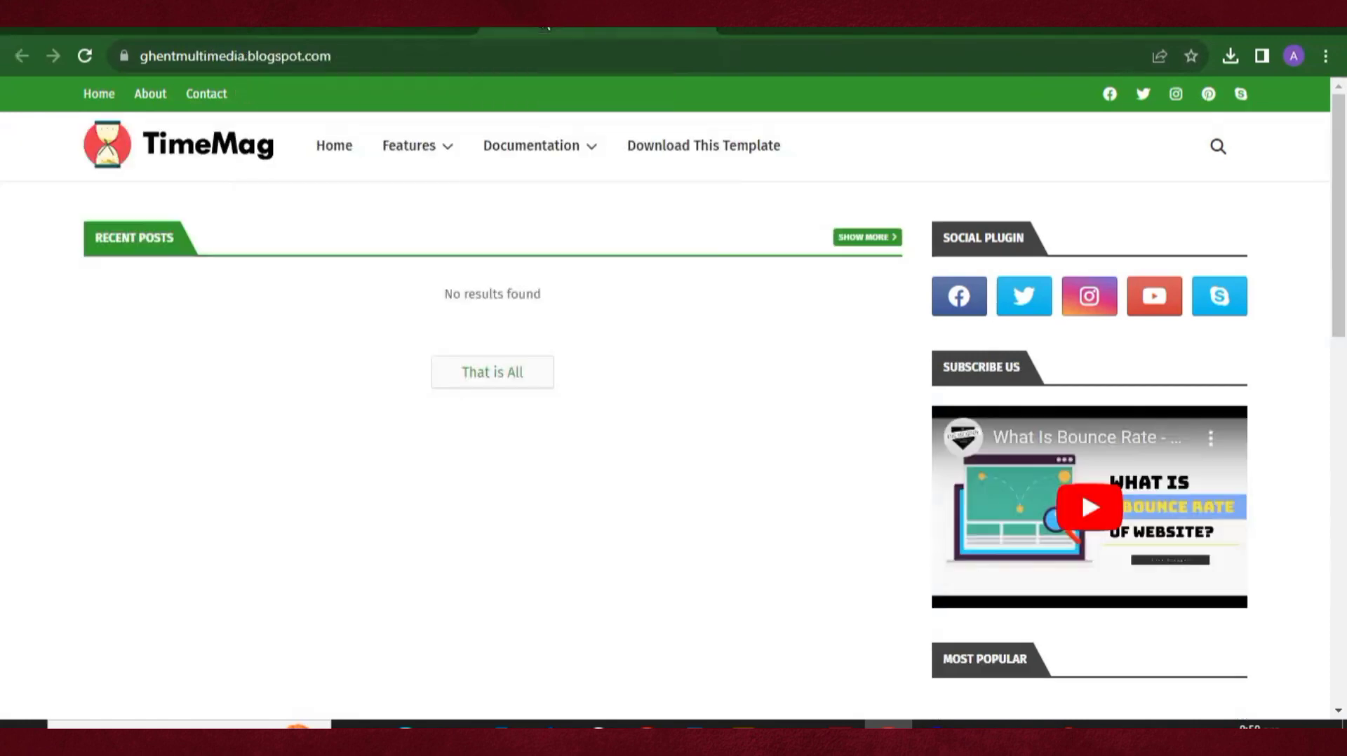
{"action": "left_click", "coordinate": [372, 31]}
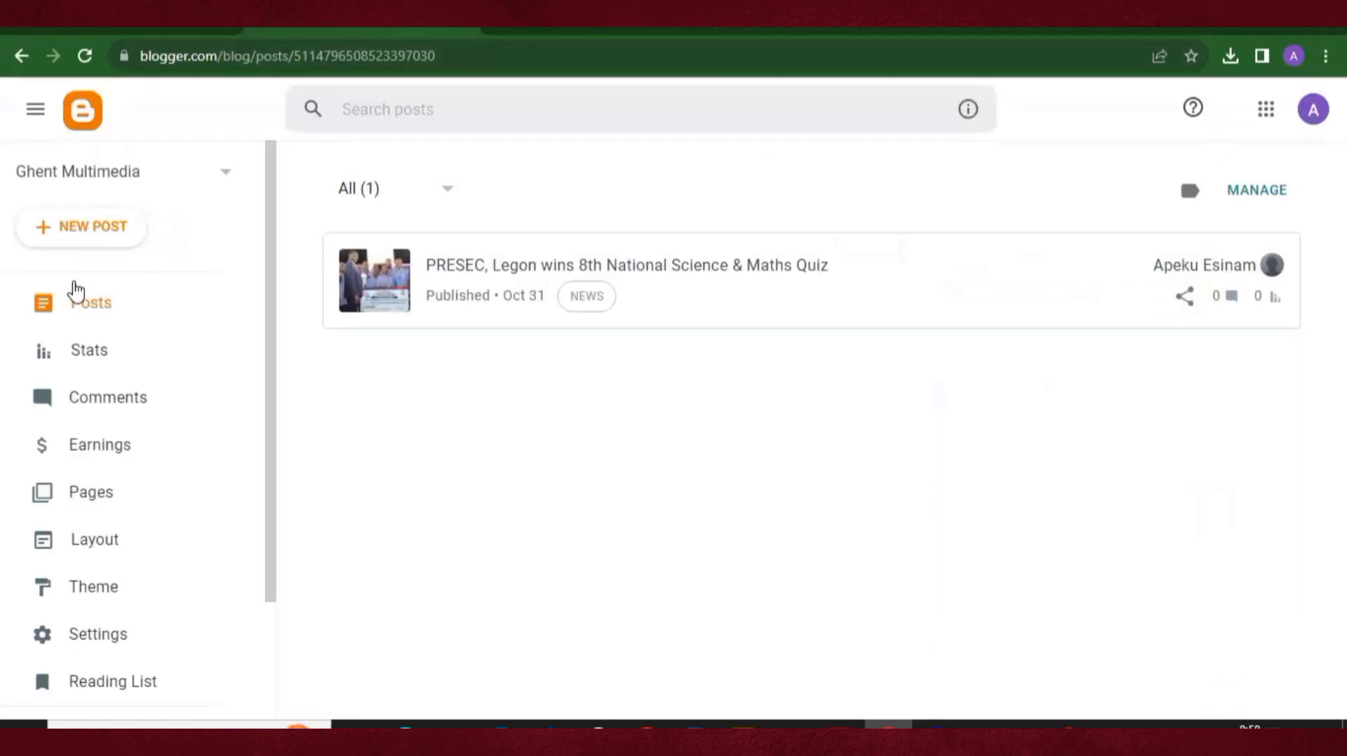
{"action": "left_click", "coordinate": [94, 234]}
{"action": "left_click", "coordinate": [90, 233]}
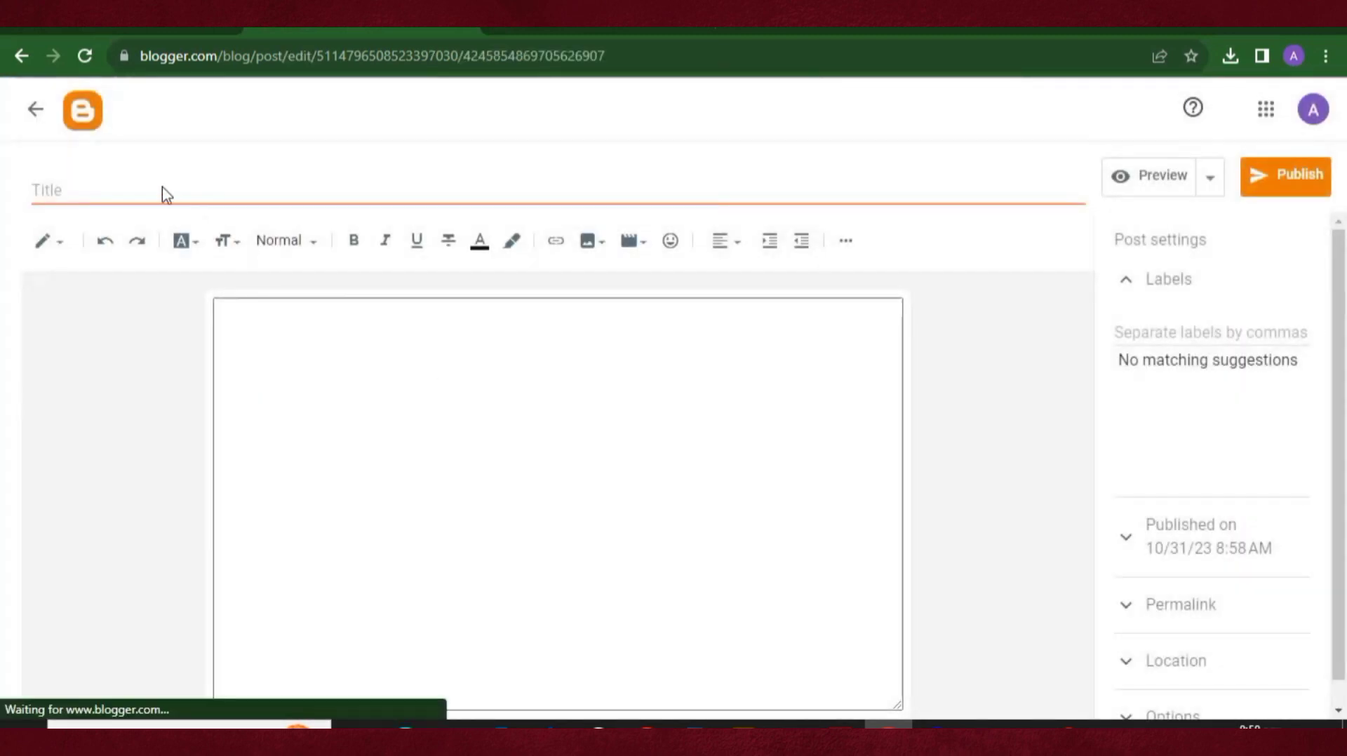
{"action": "right_click", "coordinate": [63, 192]}
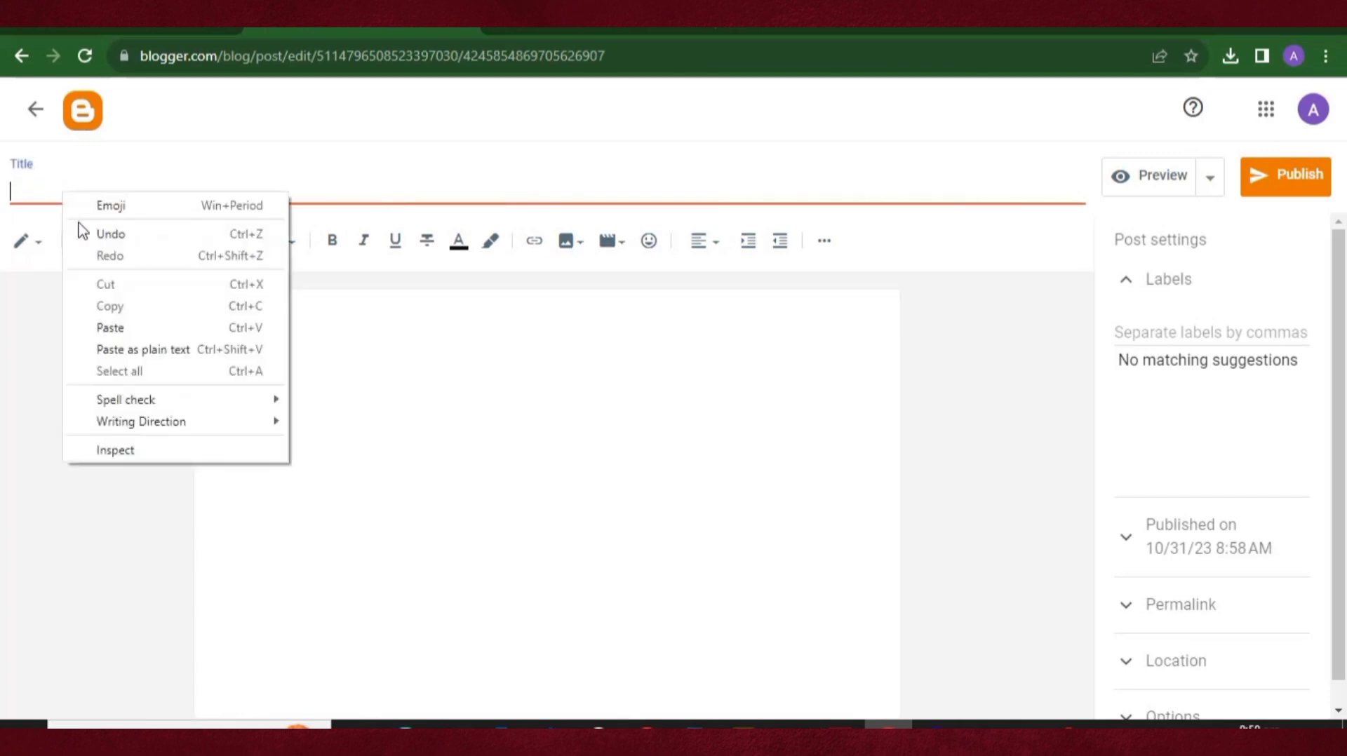
{"action": "left_click", "coordinate": [112, 328]}
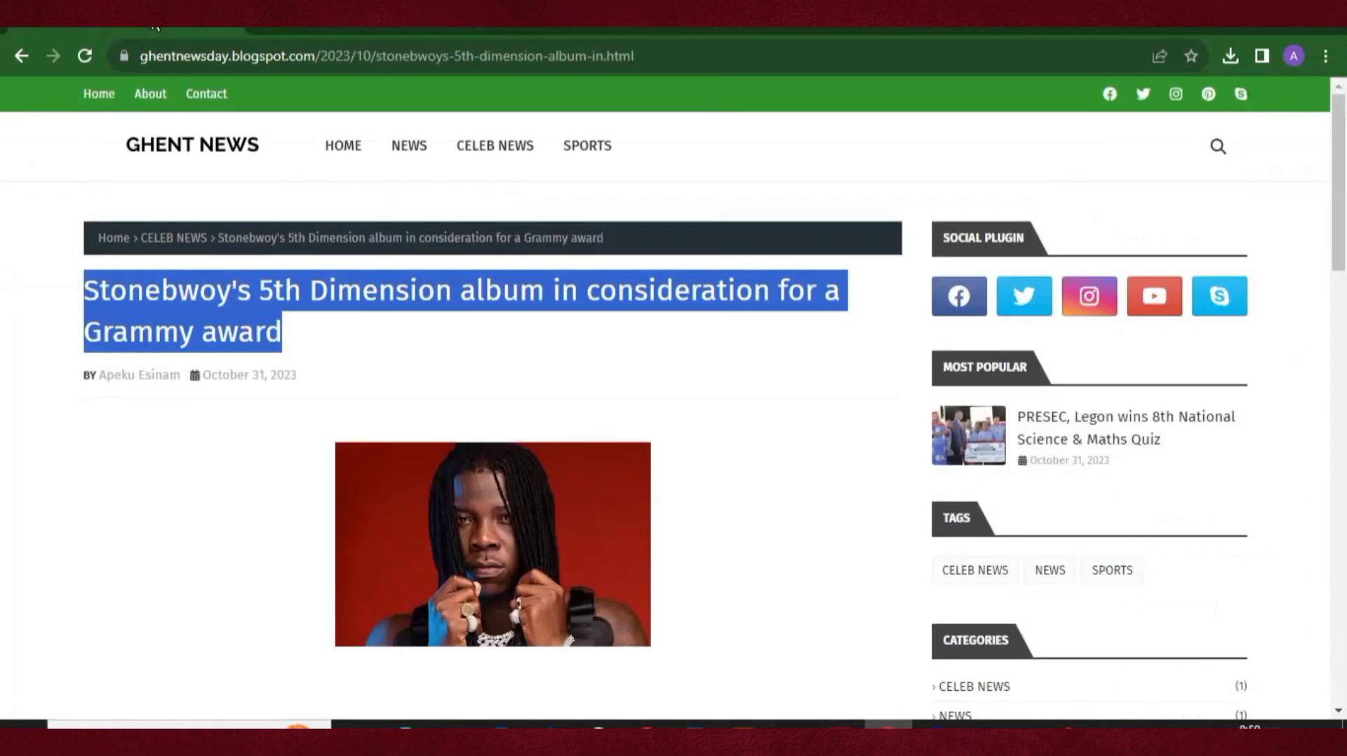
Copy the Stonebwoy article's body text, from the first paragraph through the closing quote, and paste it into the post body
{"action": "scroll", "coordinate": [416, 508], "scroll_direction": "down", "scroll_amount": 6}
{"action": "left_click_drag", "start_coordinate": [762, 526], "coordinate": [90, 257]}
{"action": "right_click", "coordinate": [138, 259]}
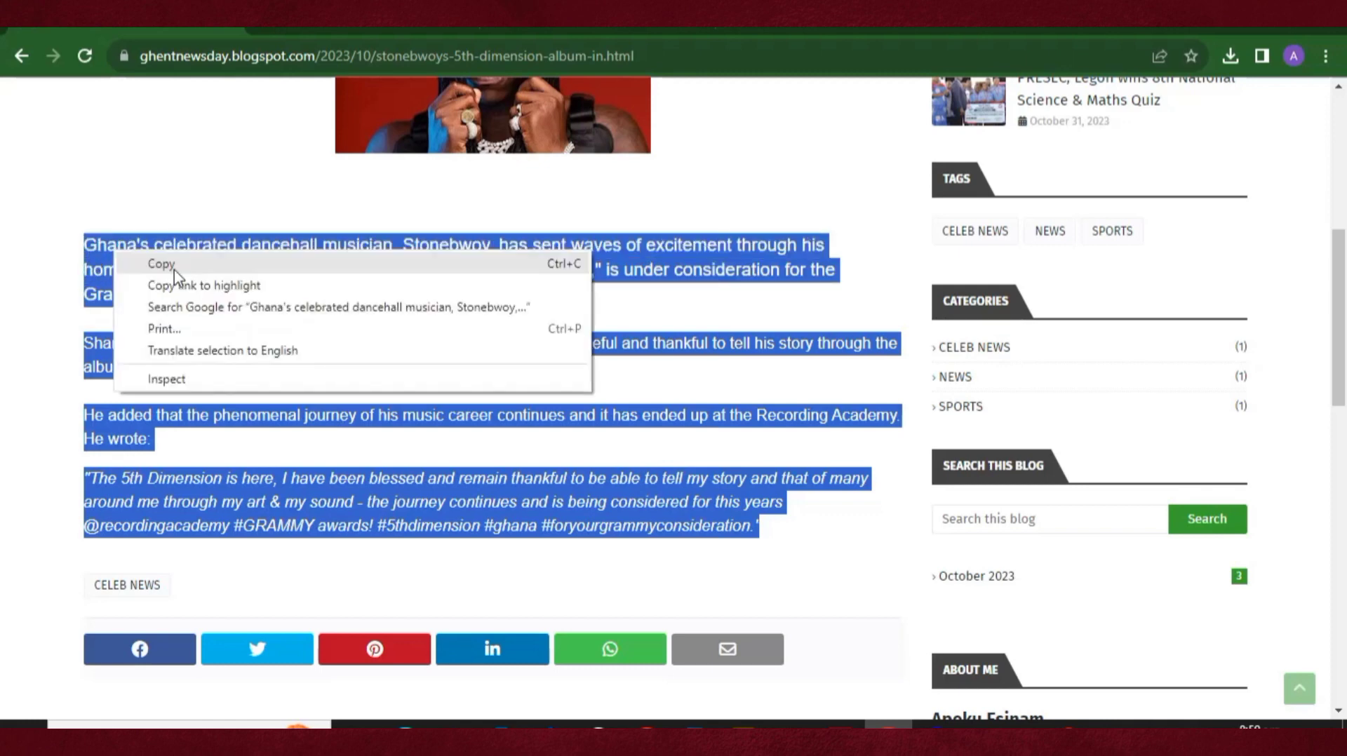
{"action": "left_click", "coordinate": [165, 263]}
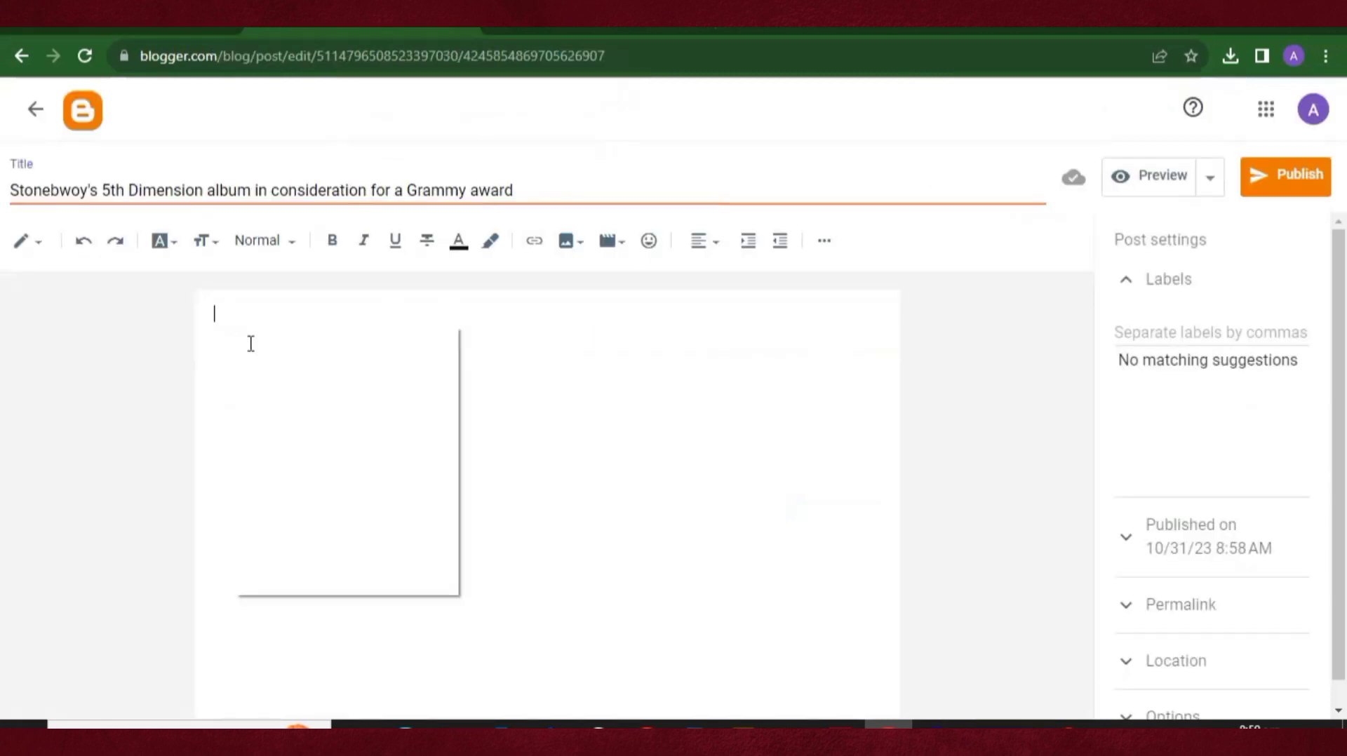
{"action": "right_click", "coordinate": [238, 327]}
{"action": "left_click", "coordinate": [274, 457]}
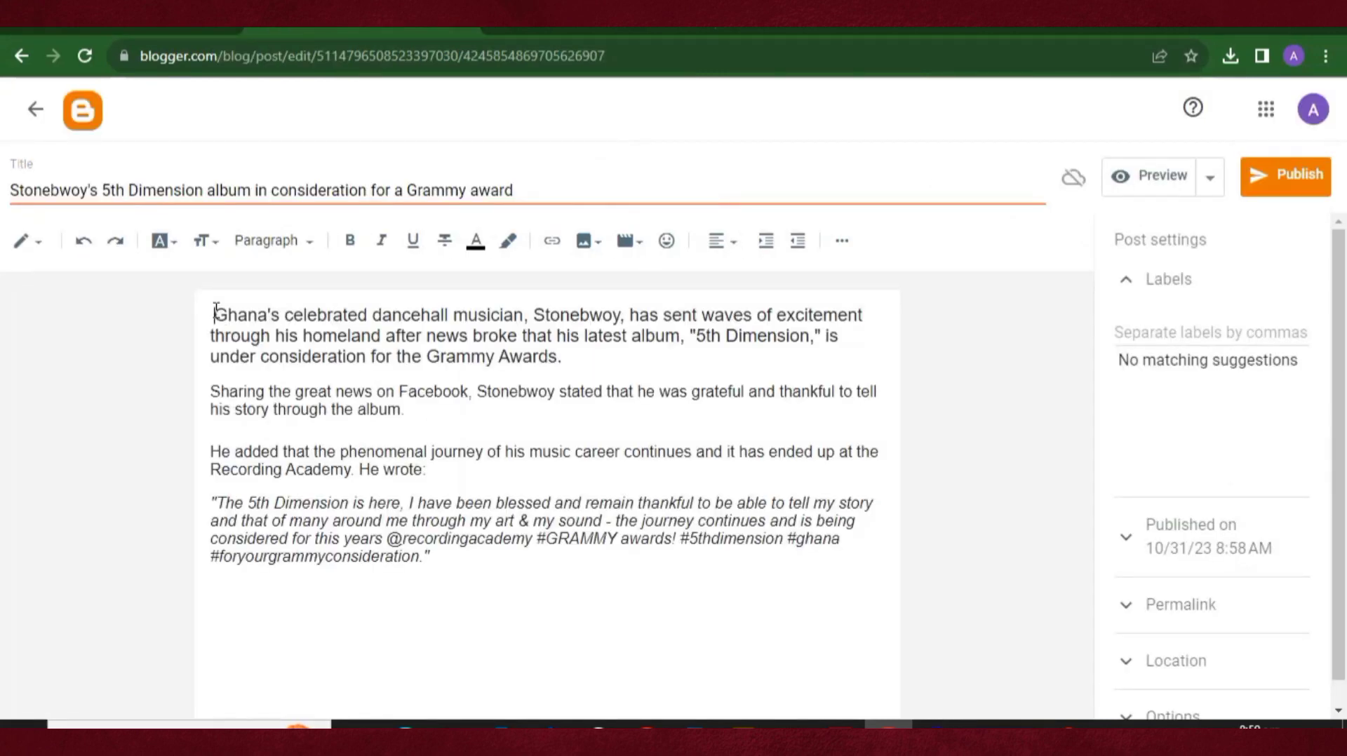
Add a blank line above the Stonebwoy text and insert the stonebwoy JPG image from the Downloads folder there
{"action": "key", "text": "Return"}
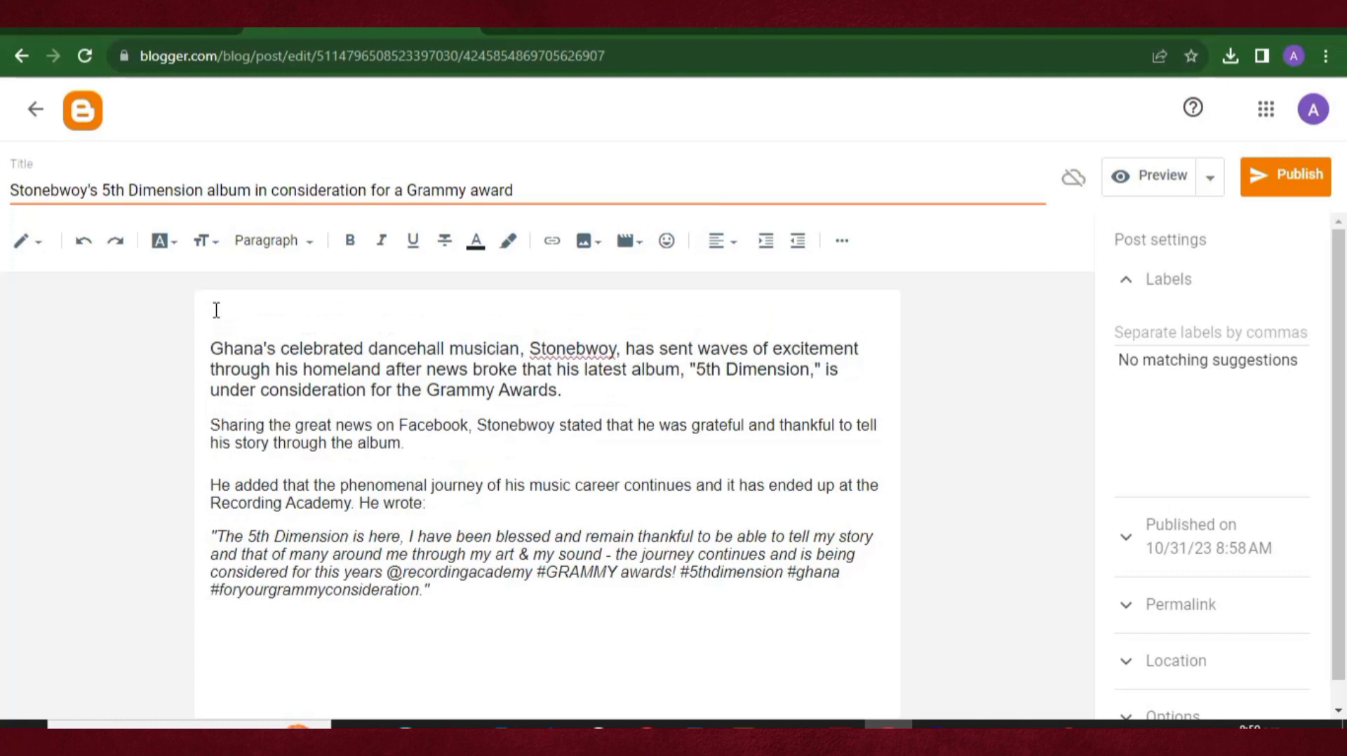
{"action": "left_click", "coordinate": [588, 247]}
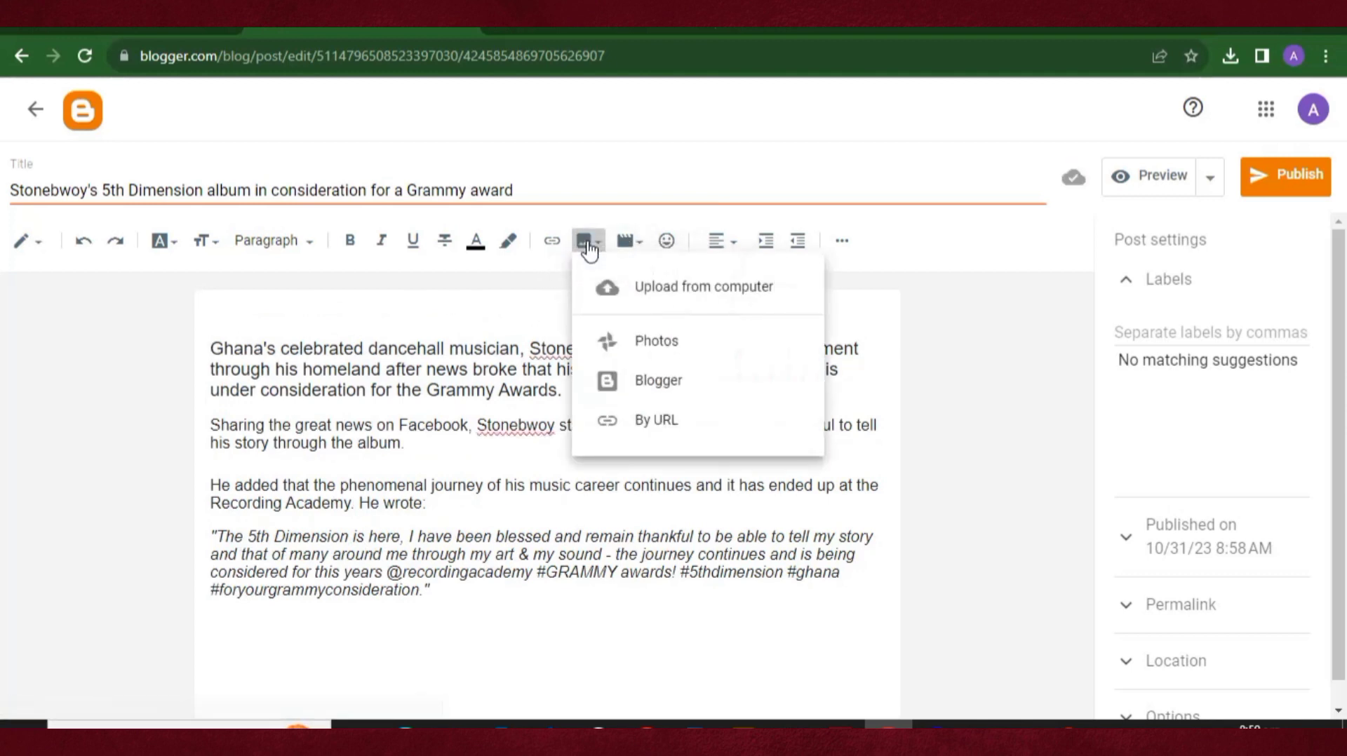
{"action": "left_click", "coordinate": [672, 294]}
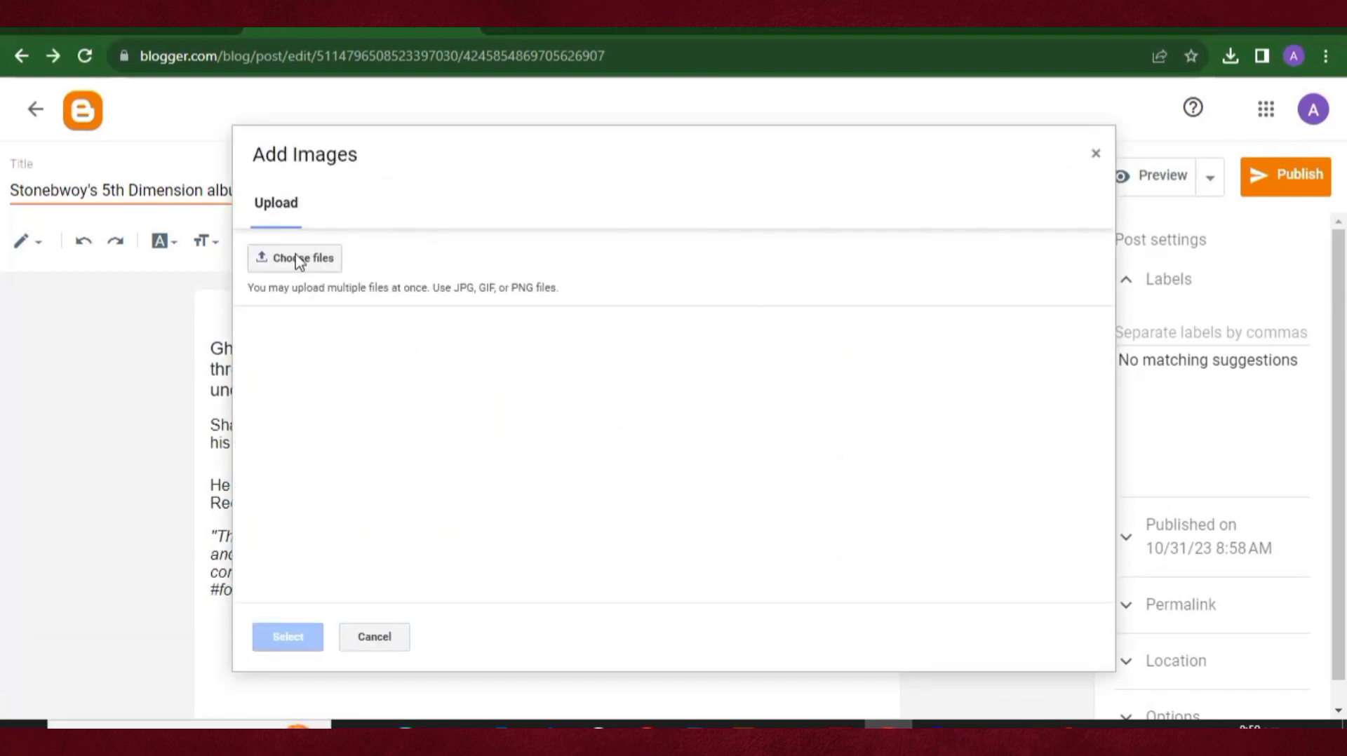
{"action": "left_click", "coordinate": [299, 260]}
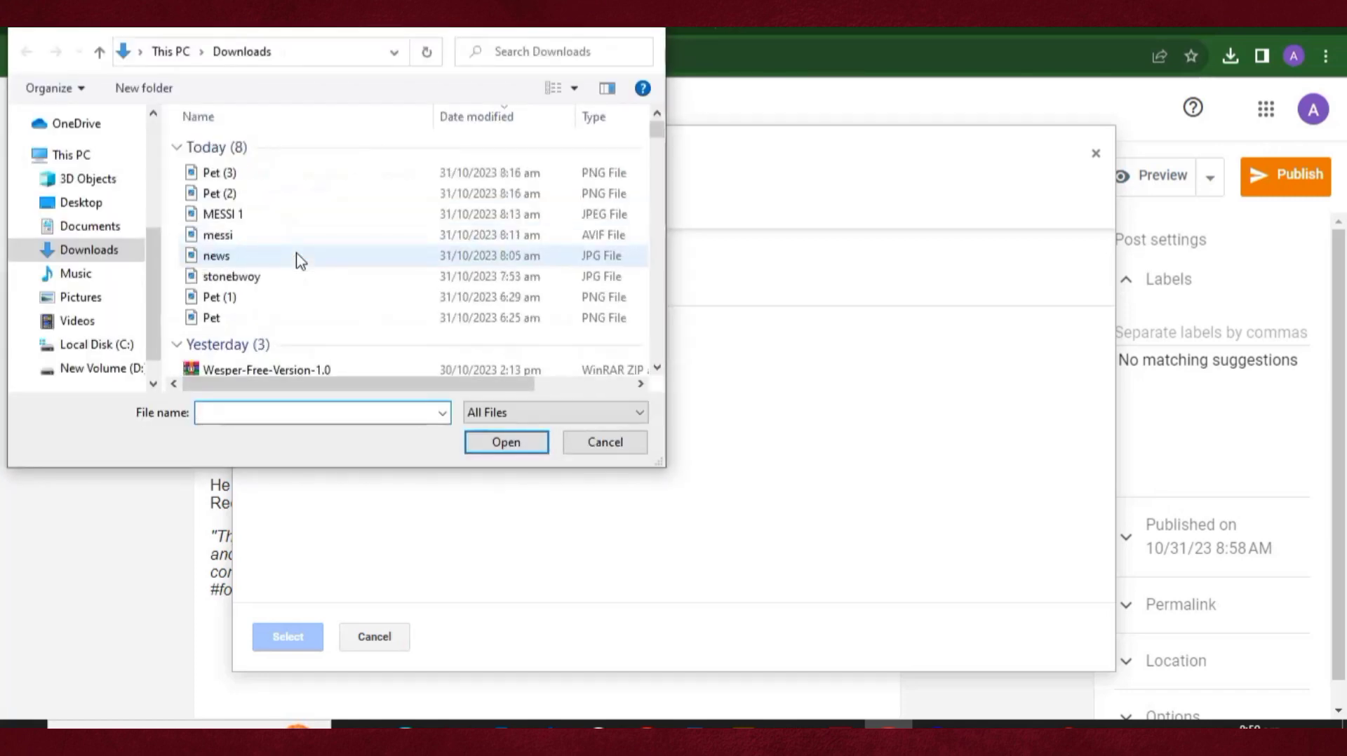
{"action": "double_click", "coordinate": [256, 276]}
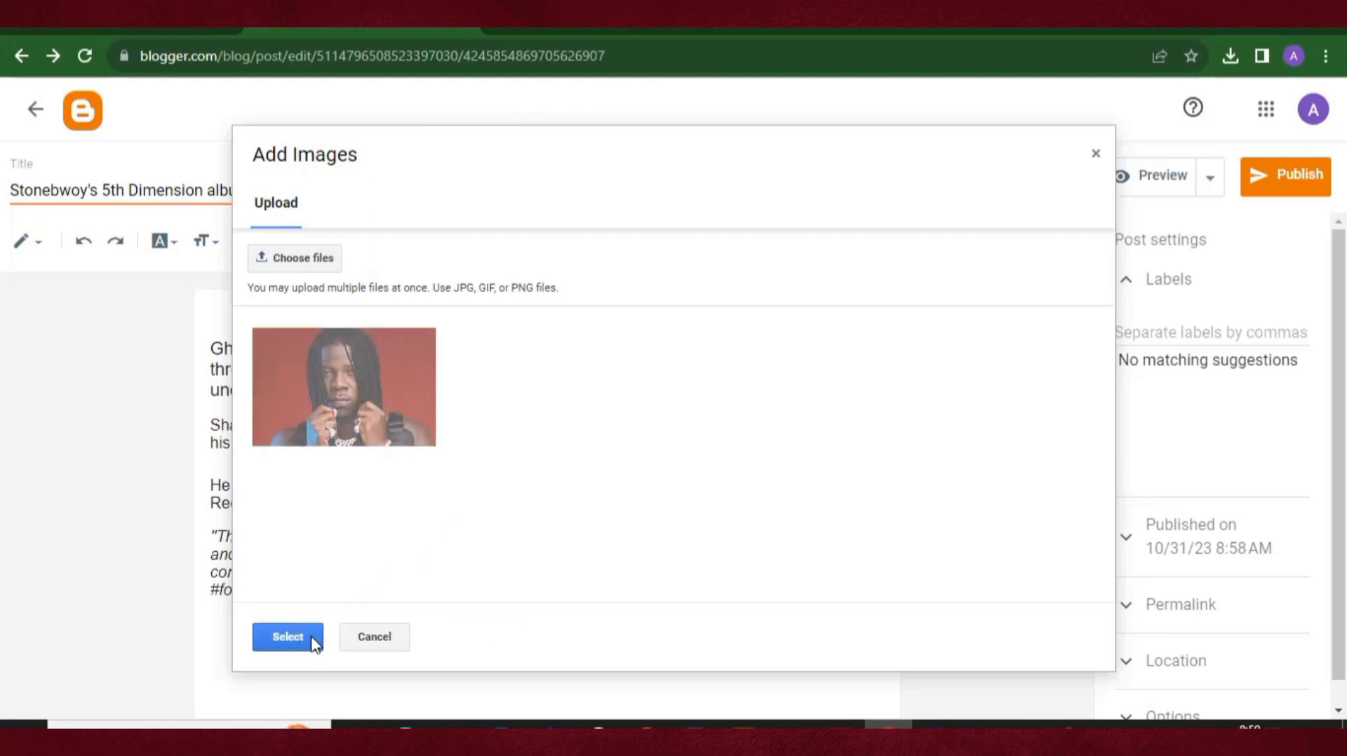
{"action": "left_click", "coordinate": [299, 637]}
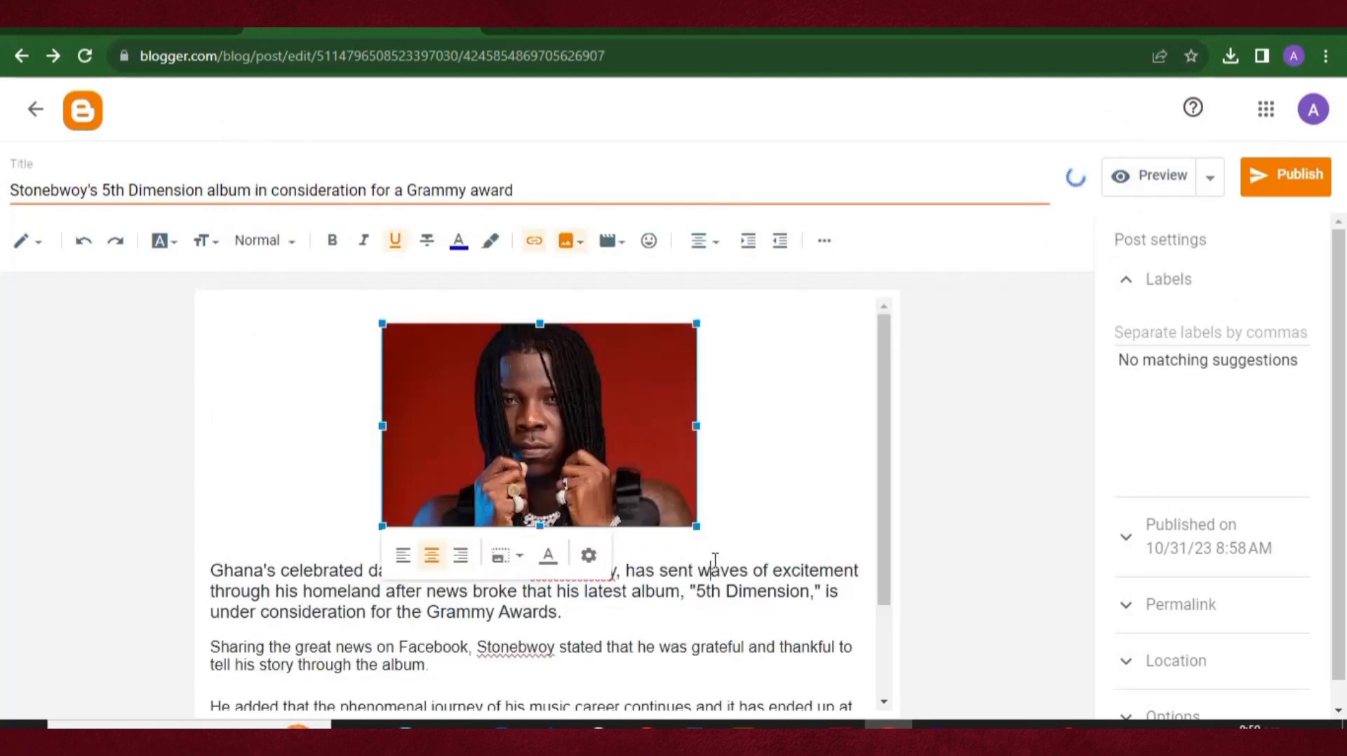
{"action": "left_click", "coordinate": [703, 531]}
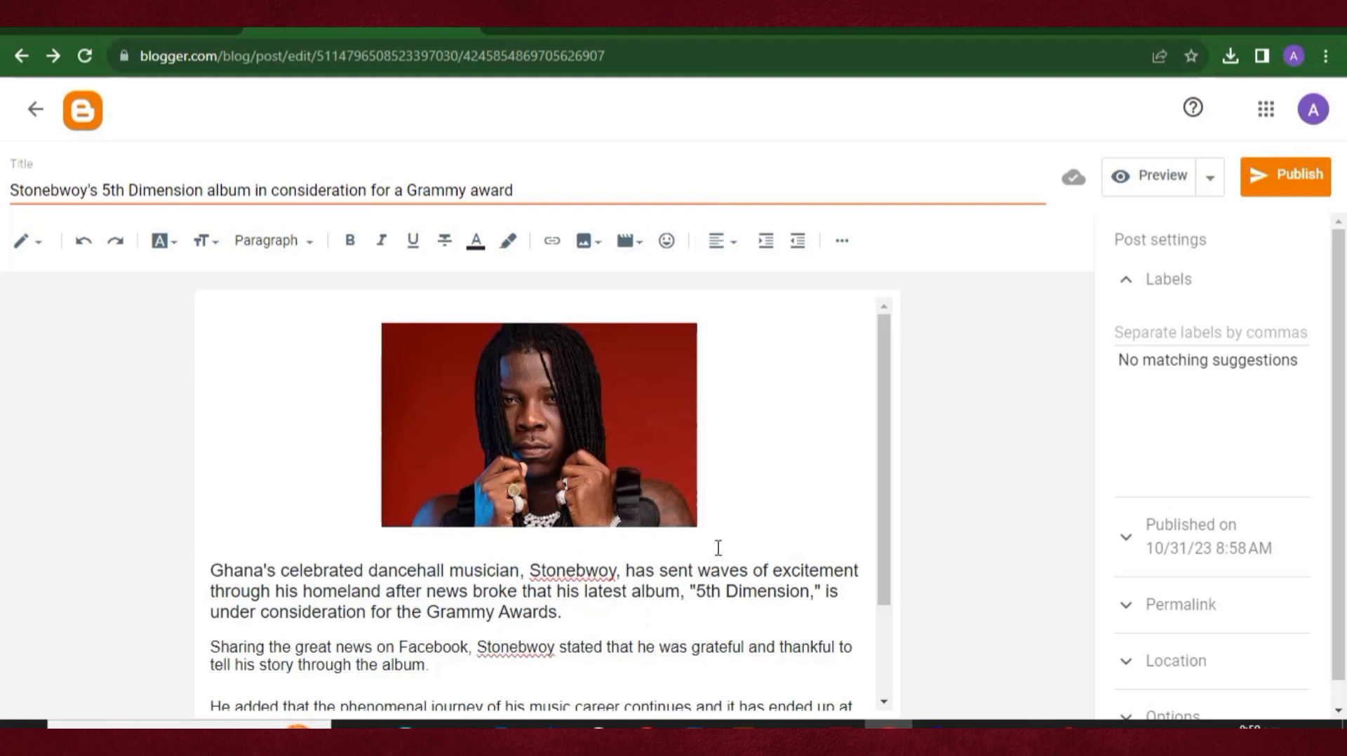
Label the Stonebwoy post CELEB NEWS and publish it to the blog
{"action": "left_click", "coordinate": [1148, 333]}
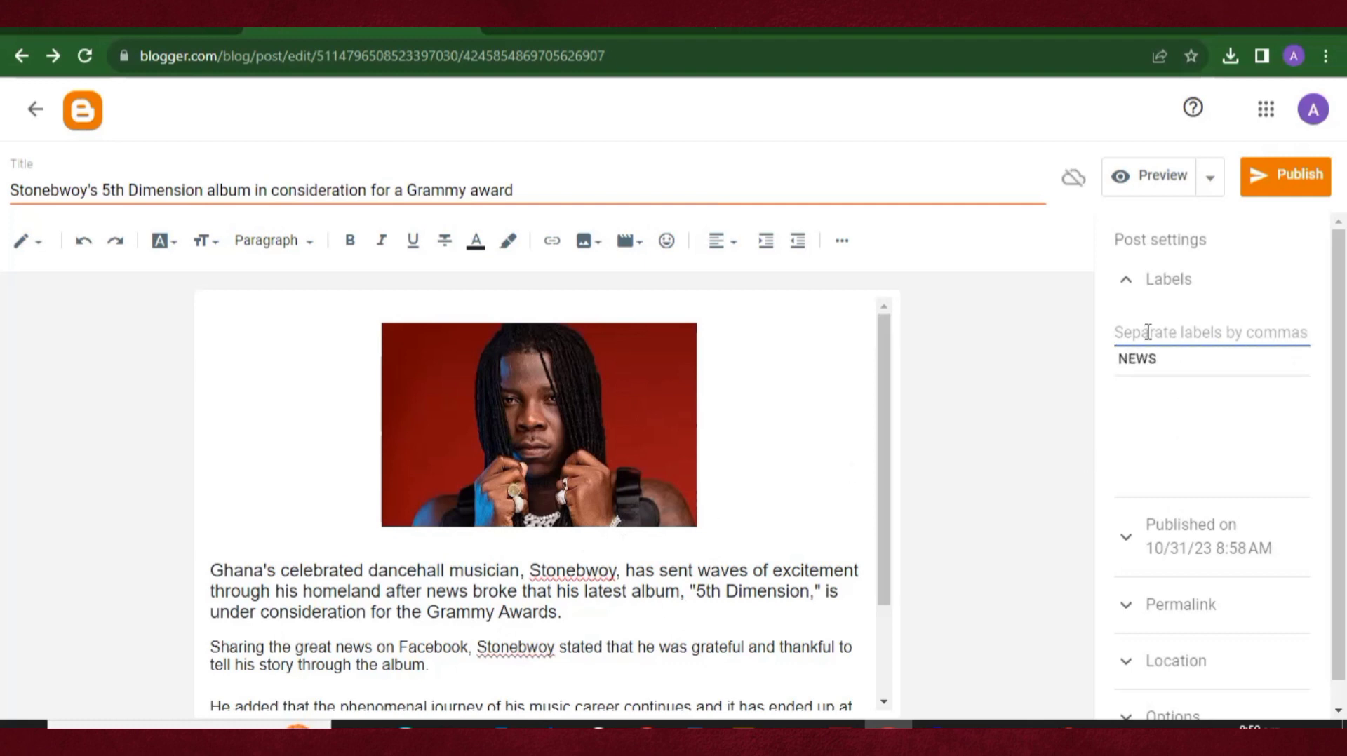
{"action": "type", "text": "cE"}
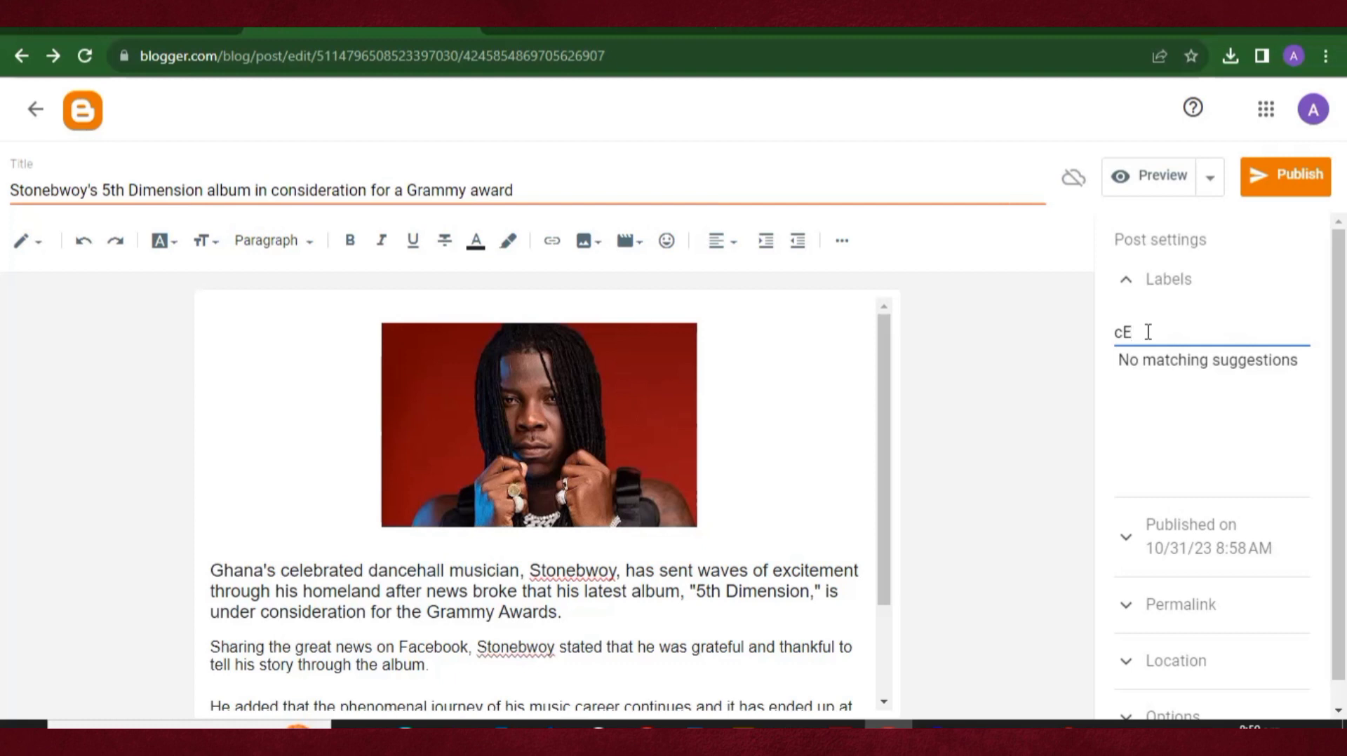
{"action": "key", "text": "BackSpace"}
{"action": "type", "text": "CELEB NEWS"}
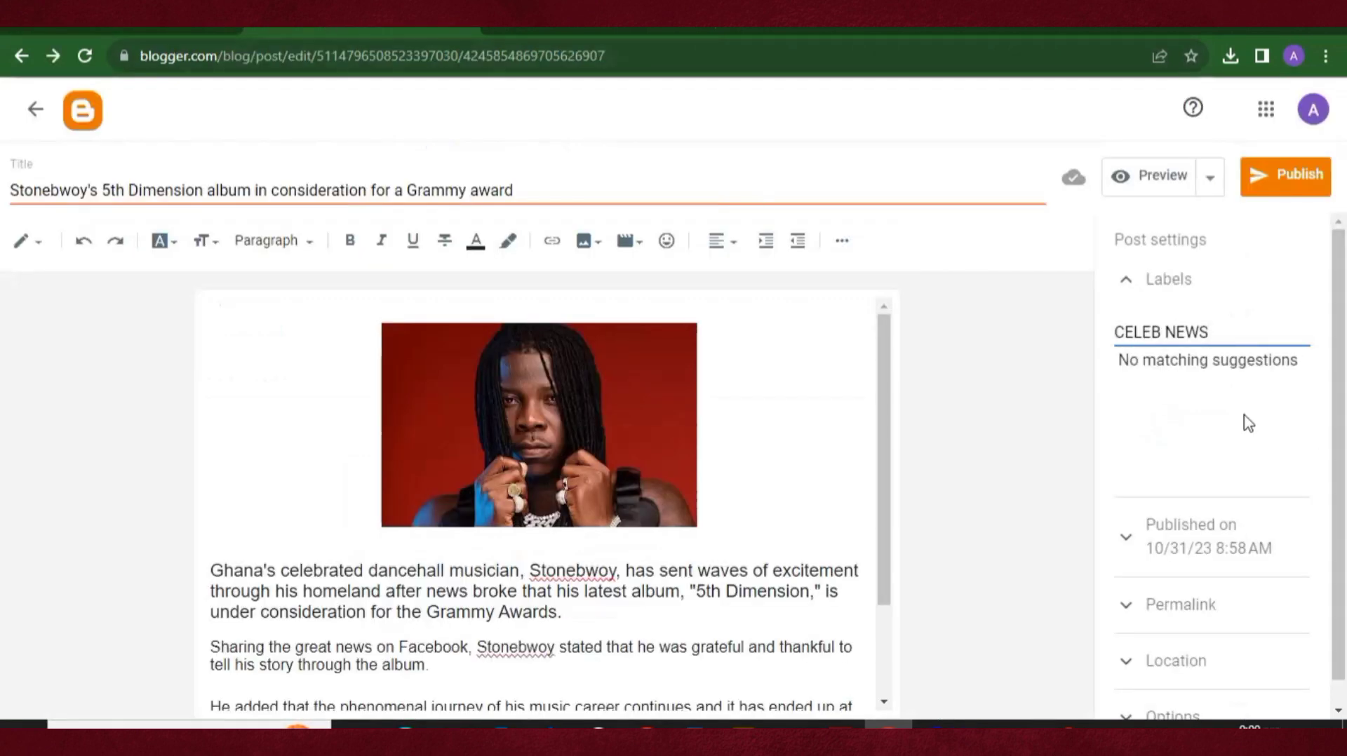
{"action": "left_click", "coordinate": [1284, 184]}
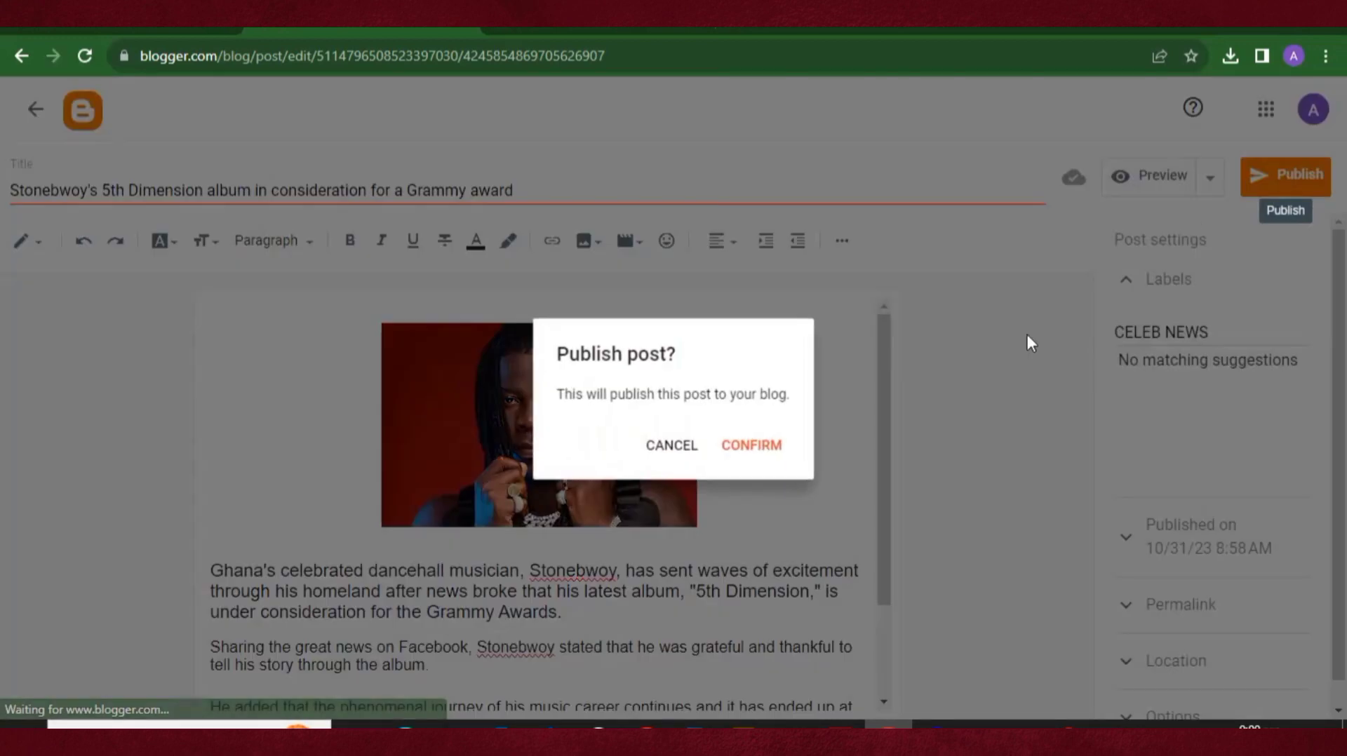
{"action": "left_click", "coordinate": [775, 444]}
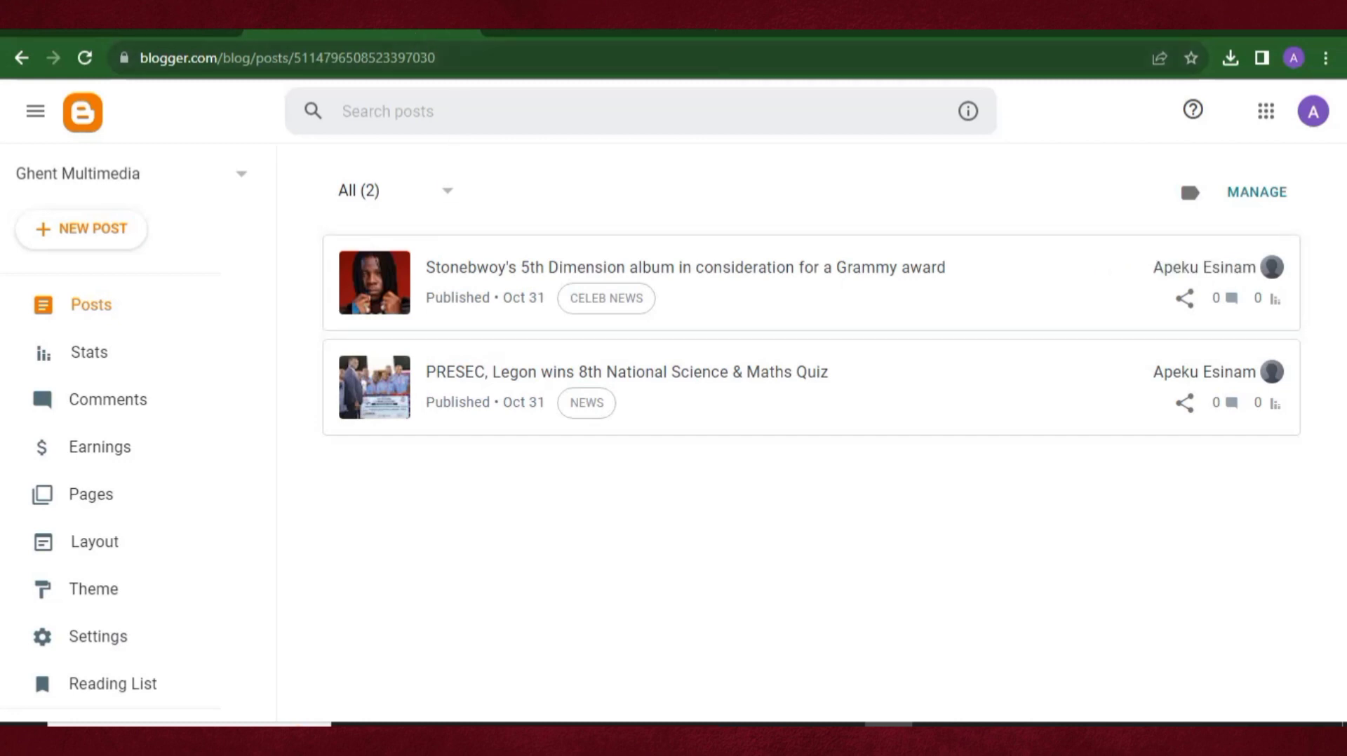
Open the article about Messi's record eighth Ballon d'Or in the SPORTS section of Ghent News and copy its headline
{"action": "left_click", "coordinate": [555, 31]}
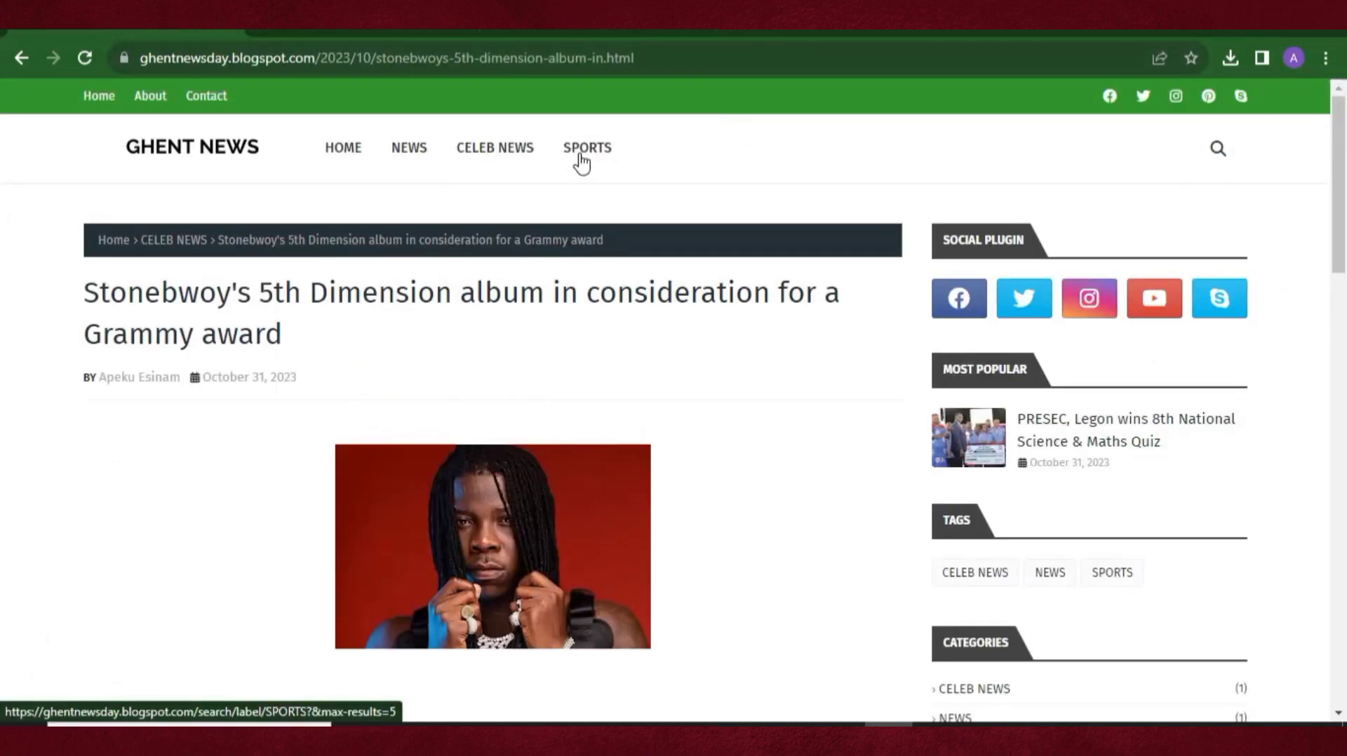
{"action": "left_click", "coordinate": [581, 159]}
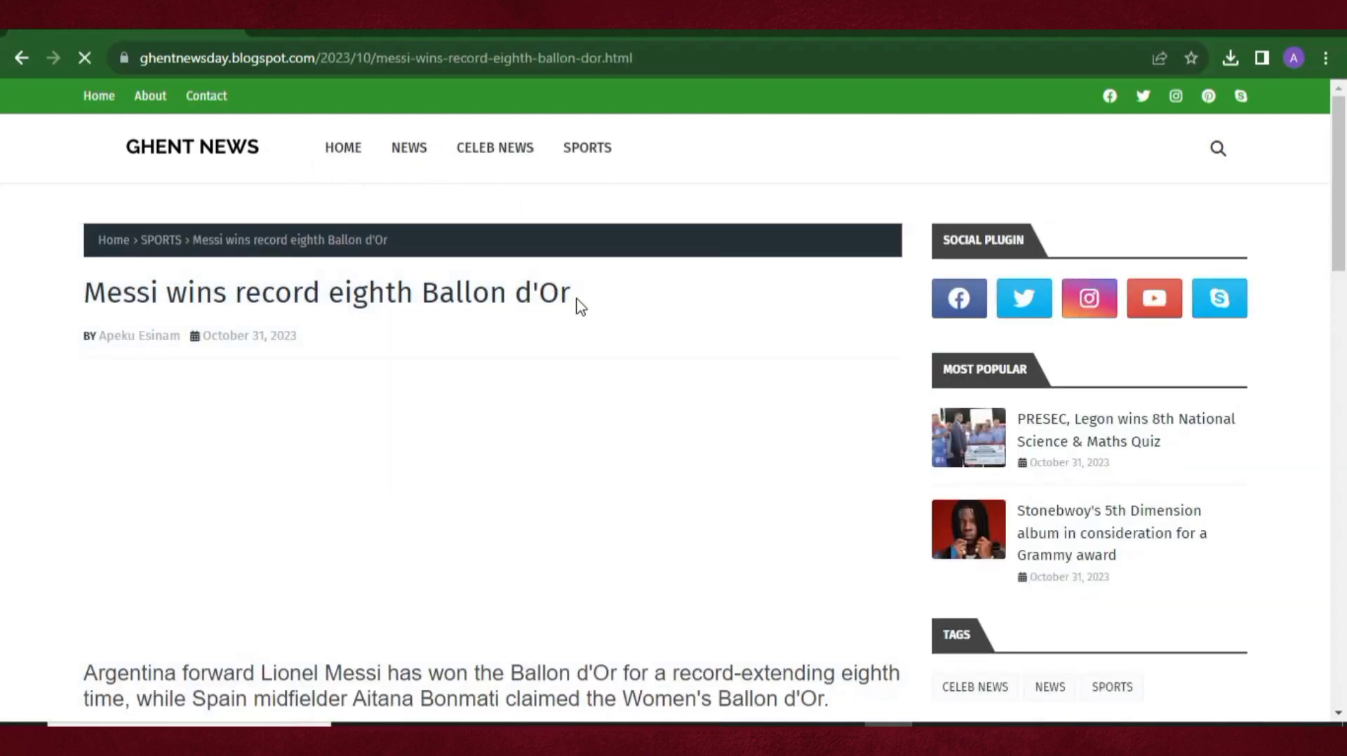
{"action": "left_click_drag", "start_coordinate": [578, 295], "coordinate": [85, 285]}
{"action": "right_click", "coordinate": [129, 293]}
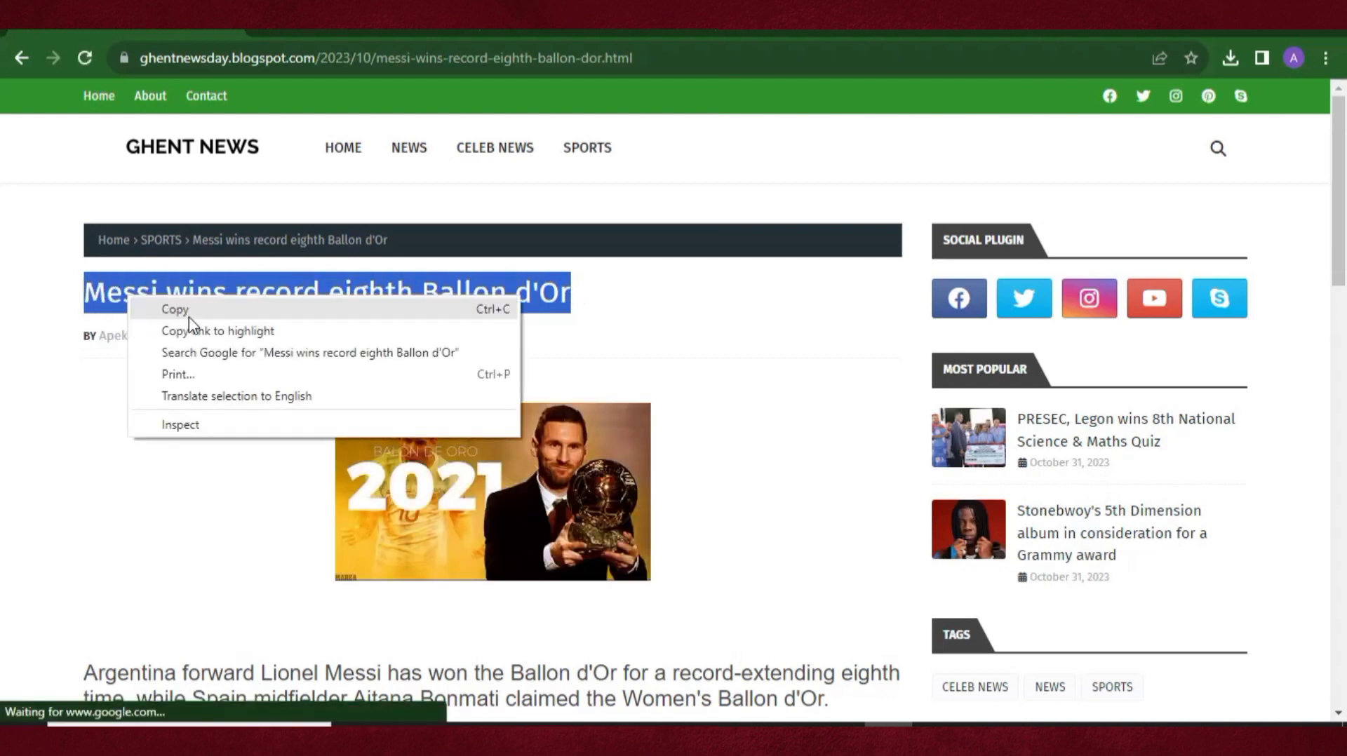
{"action": "left_click", "coordinate": [175, 307]}
Start a new Ghent Multimedia post and paste the copied Messi headline as its title
{"action": "left_click", "coordinate": [295, 28]}
{"action": "left_click", "coordinate": [108, 236]}
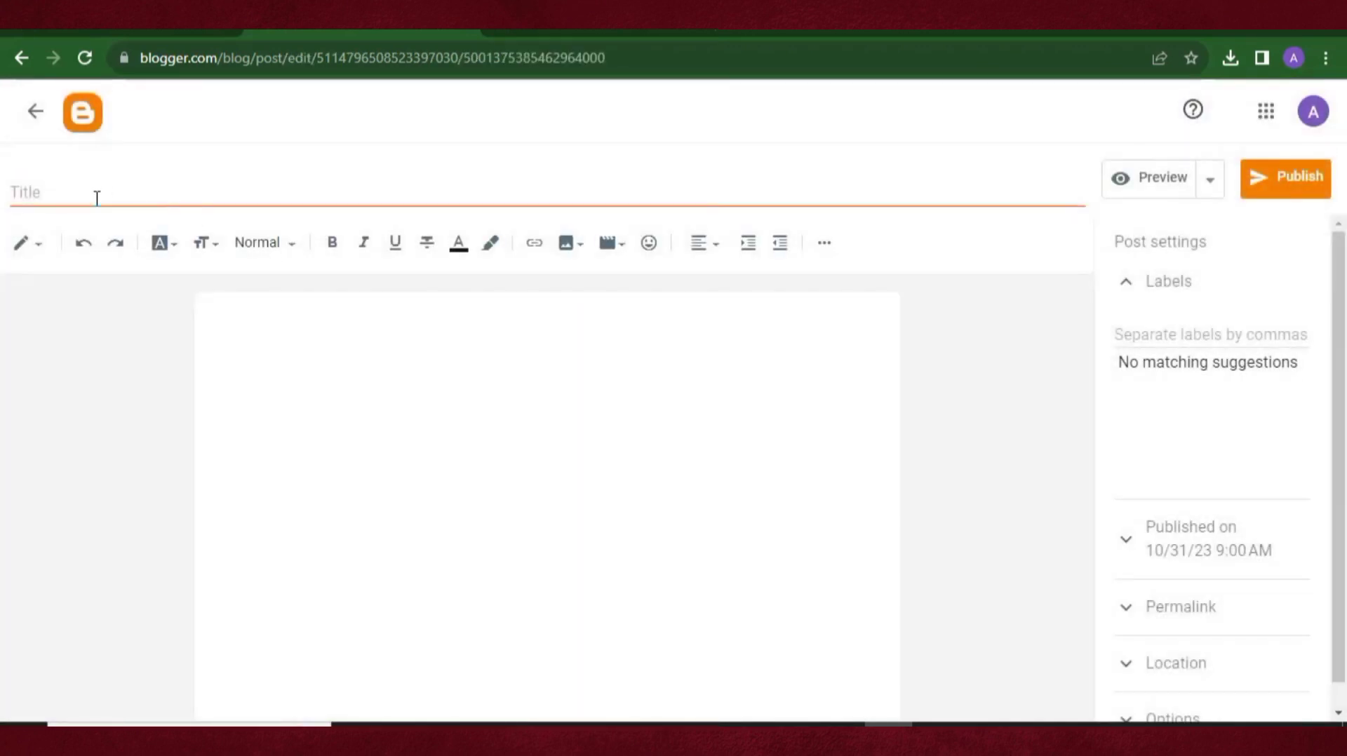
{"action": "right_click", "coordinate": [97, 198]}
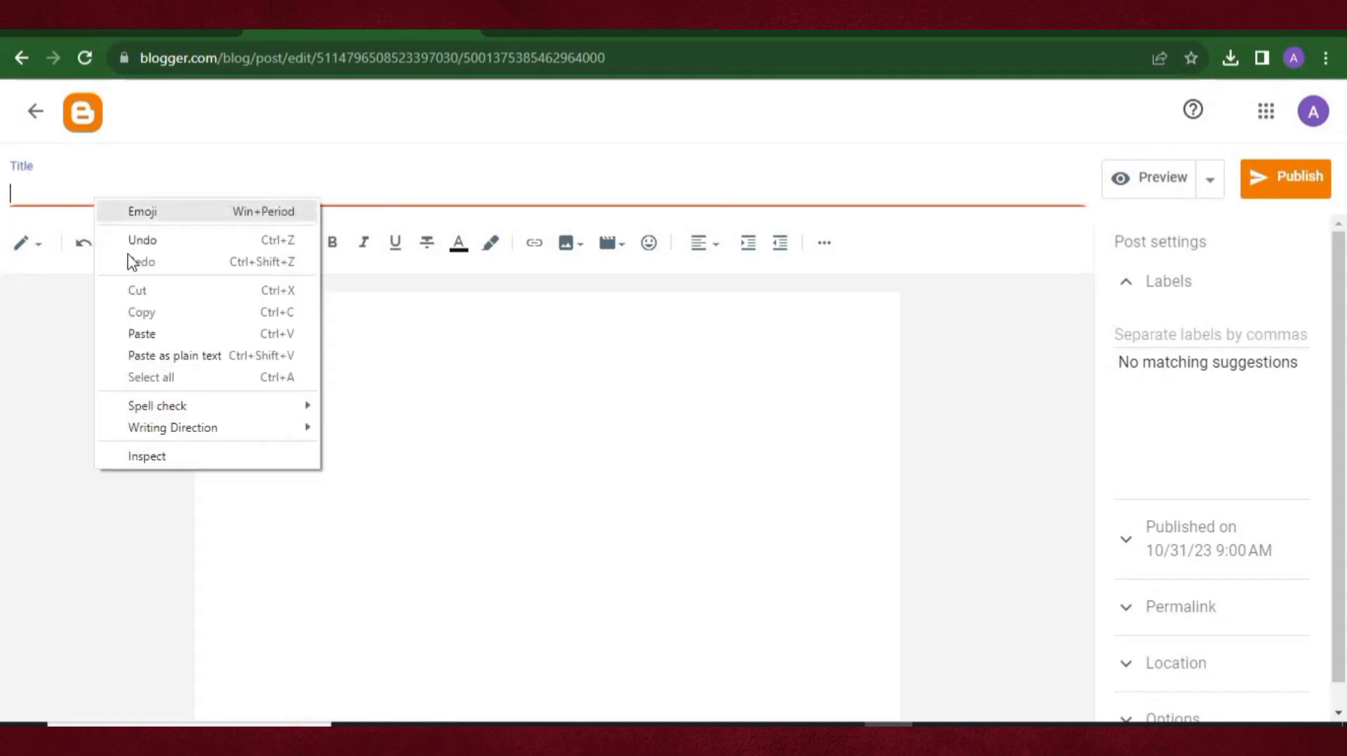
{"action": "left_click", "coordinate": [171, 337]}
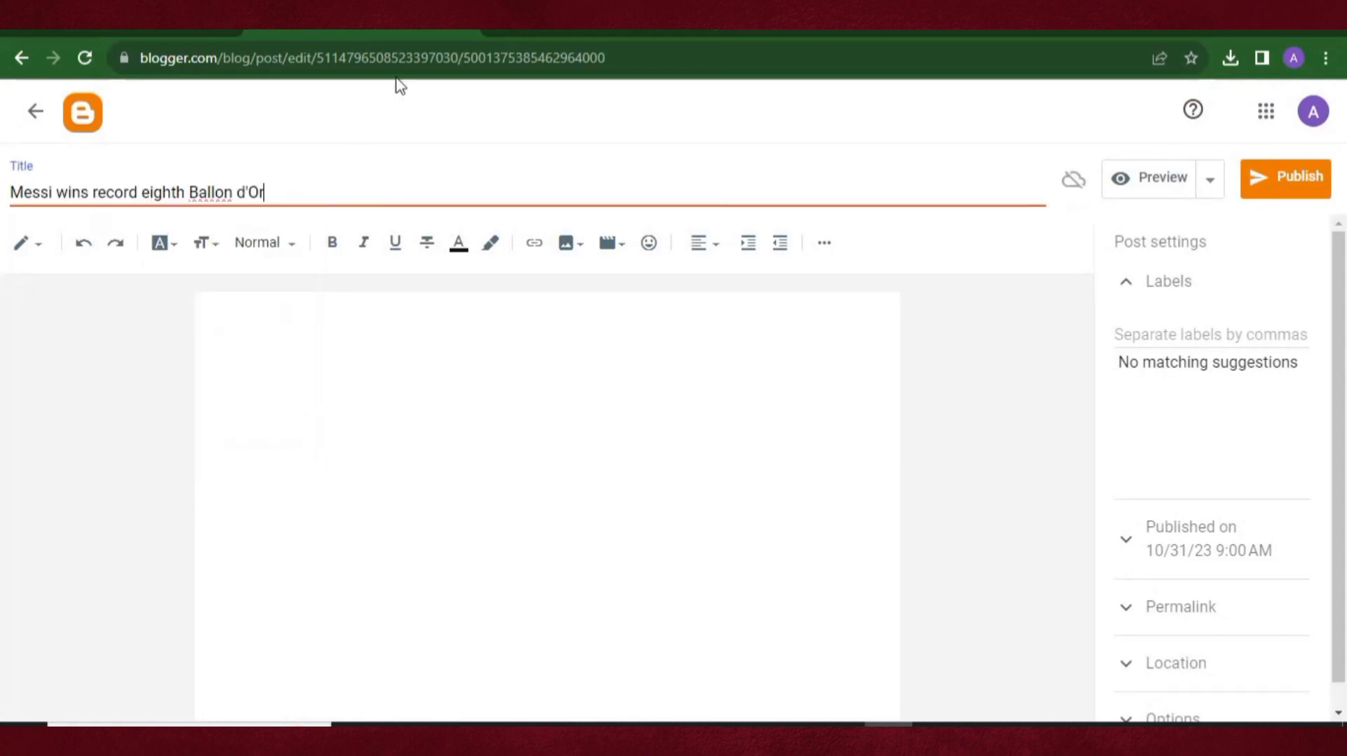
Copy both paragraphs of the Messi article on Ghent News and paste them into the body of the new post
{"action": "left_click", "coordinate": [119, 30]}
{"action": "scroll", "coordinate": [348, 379], "scroll_direction": "down", "scroll_amount": 4}
{"action": "left_click_drag", "start_coordinate": [294, 518], "coordinate": [84, 384]}
{"action": "right_click", "coordinate": [175, 395]}
{"action": "left_click", "coordinate": [181, 402]}
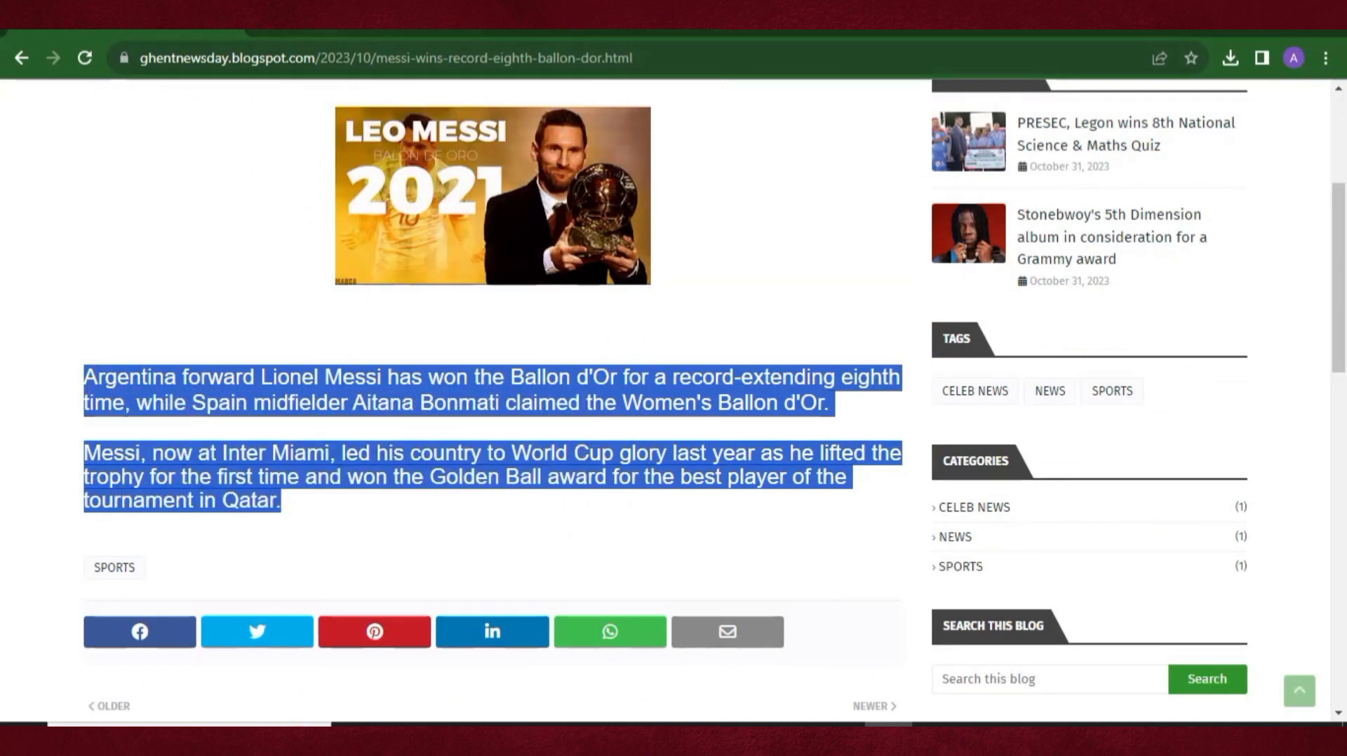
{"action": "left_click", "coordinate": [363, 30]}
{"action": "right_click", "coordinate": [240, 334]}
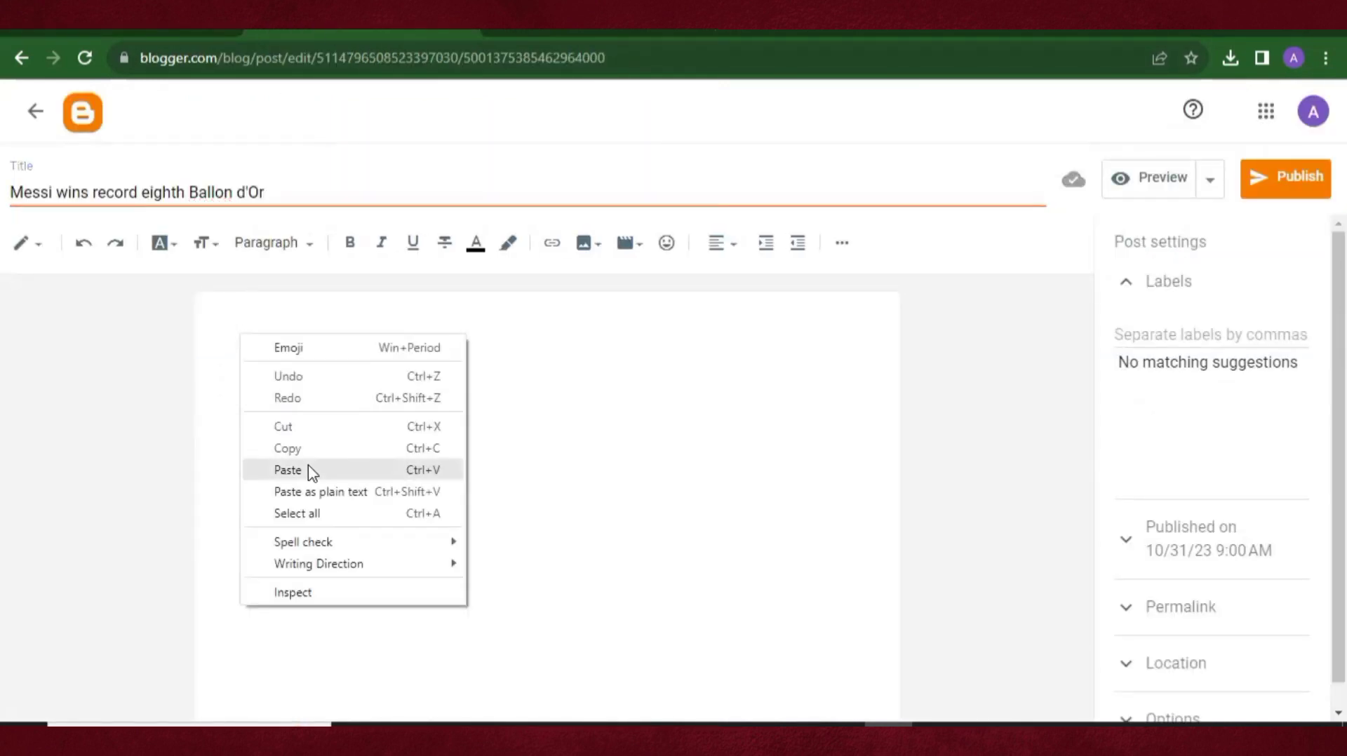
{"action": "left_click", "coordinate": [311, 471]}
{"action": "left_click", "coordinate": [618, 21]}
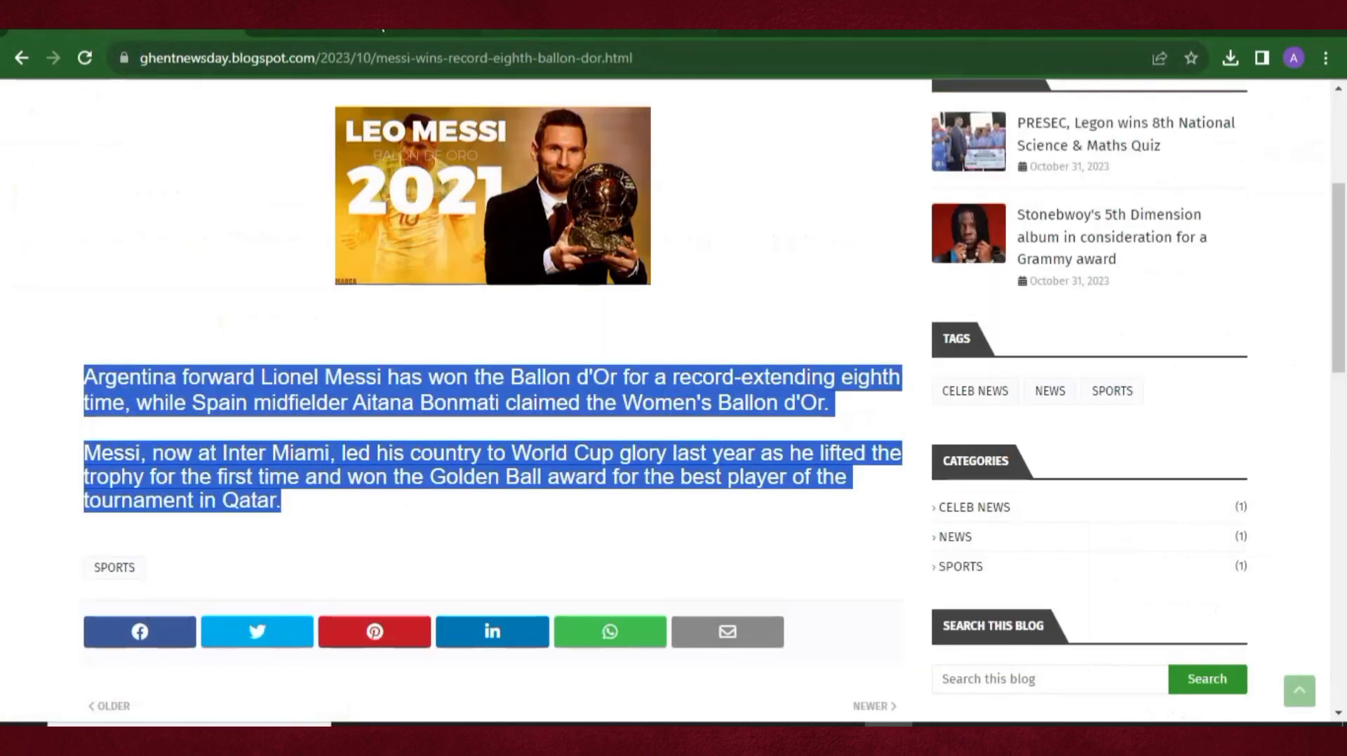
{"action": "left_click", "coordinate": [394, 29]}
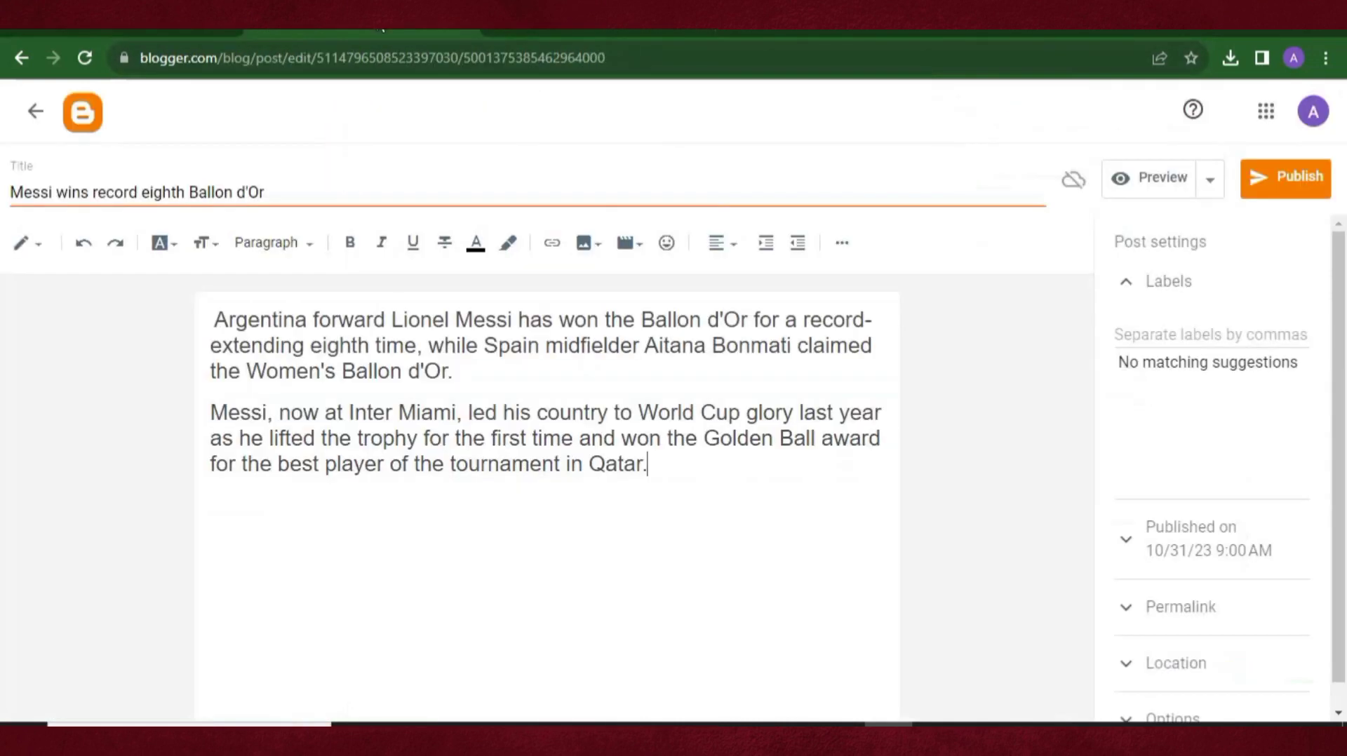
Add a blank line above the Messi text and insert the MESSI 1 JPEG image from the Downloads folder there
{"action": "left_click", "coordinate": [218, 320]}
{"action": "key", "text": "Return"}
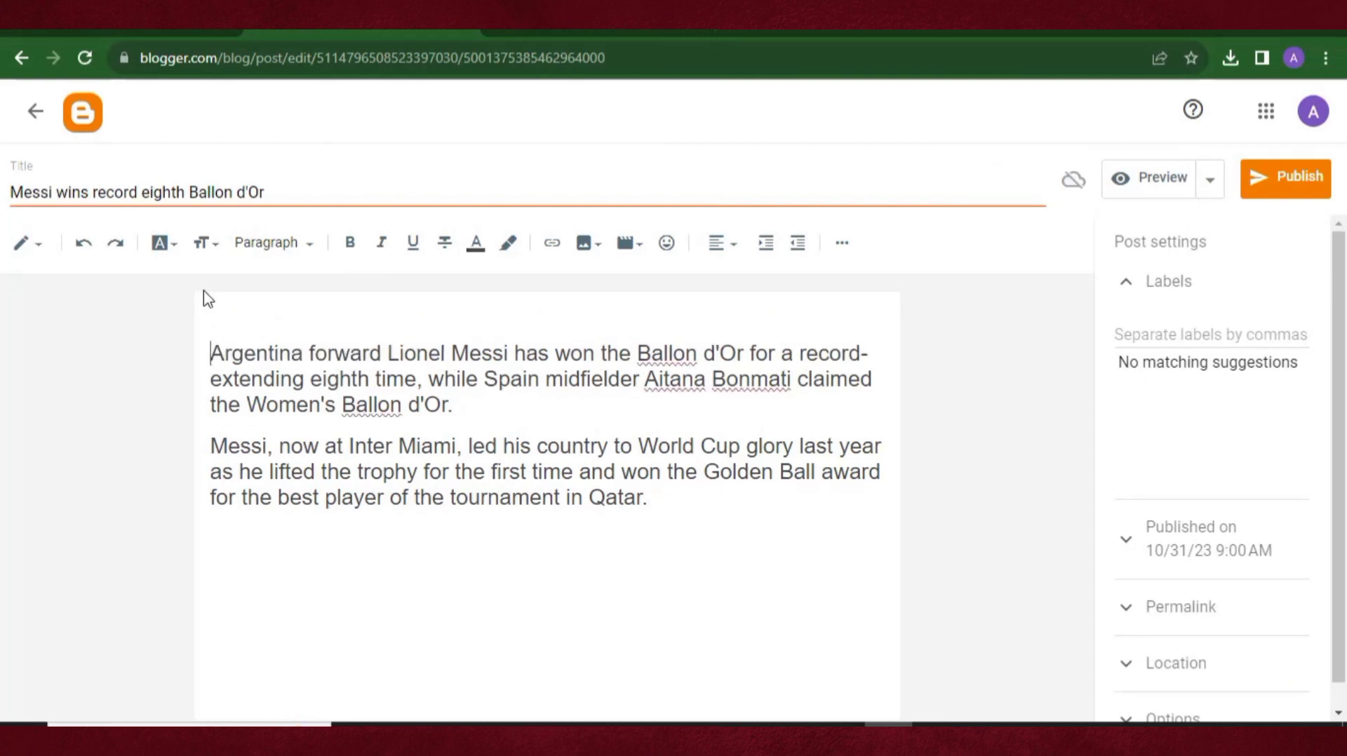
{"action": "left_click", "coordinate": [239, 312]}
{"action": "left_click", "coordinate": [589, 246]}
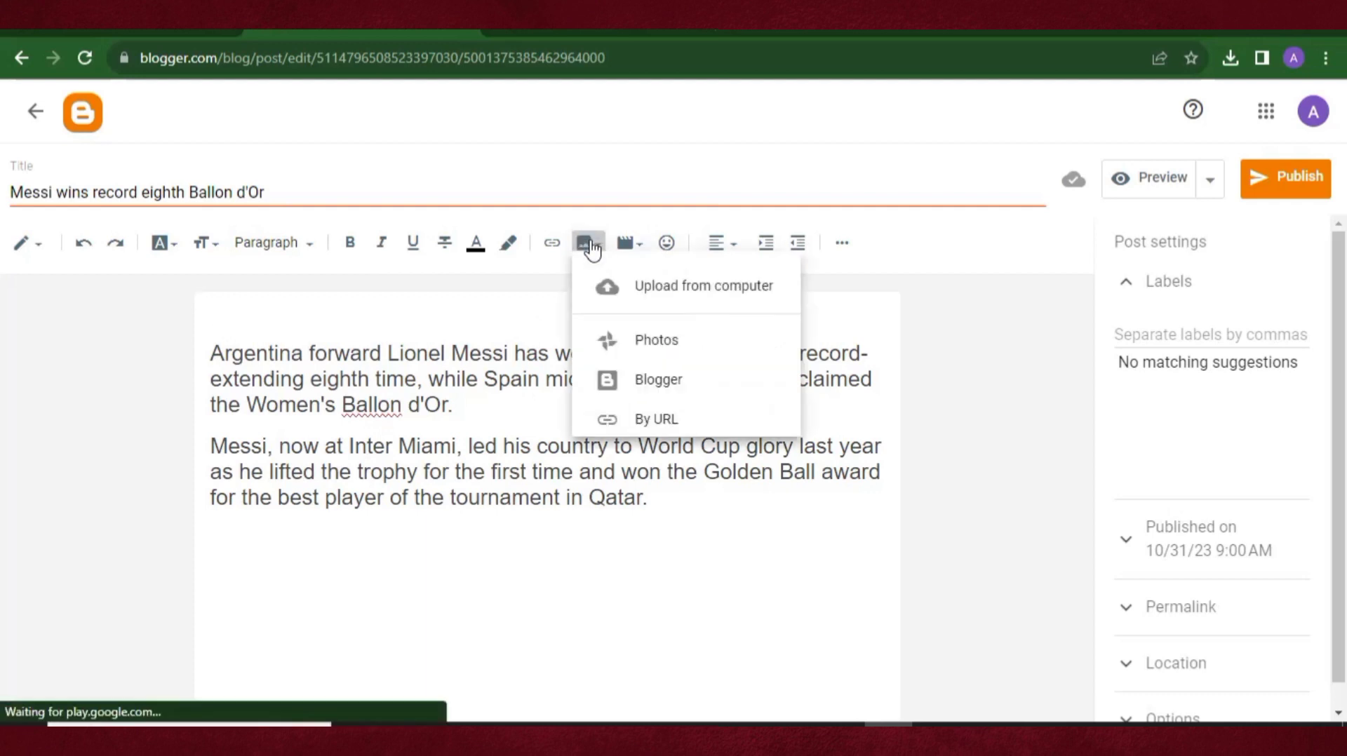
{"action": "left_click", "coordinate": [667, 303]}
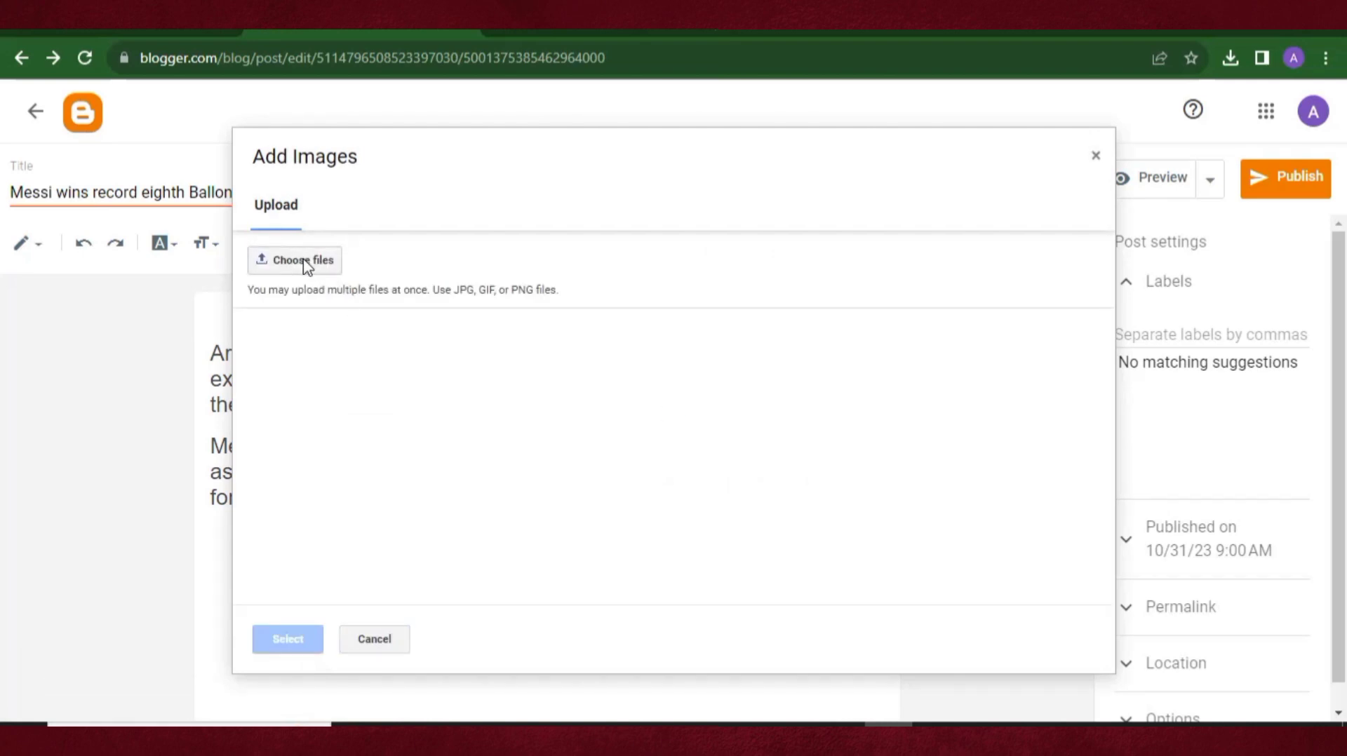
{"action": "left_click", "coordinate": [303, 261]}
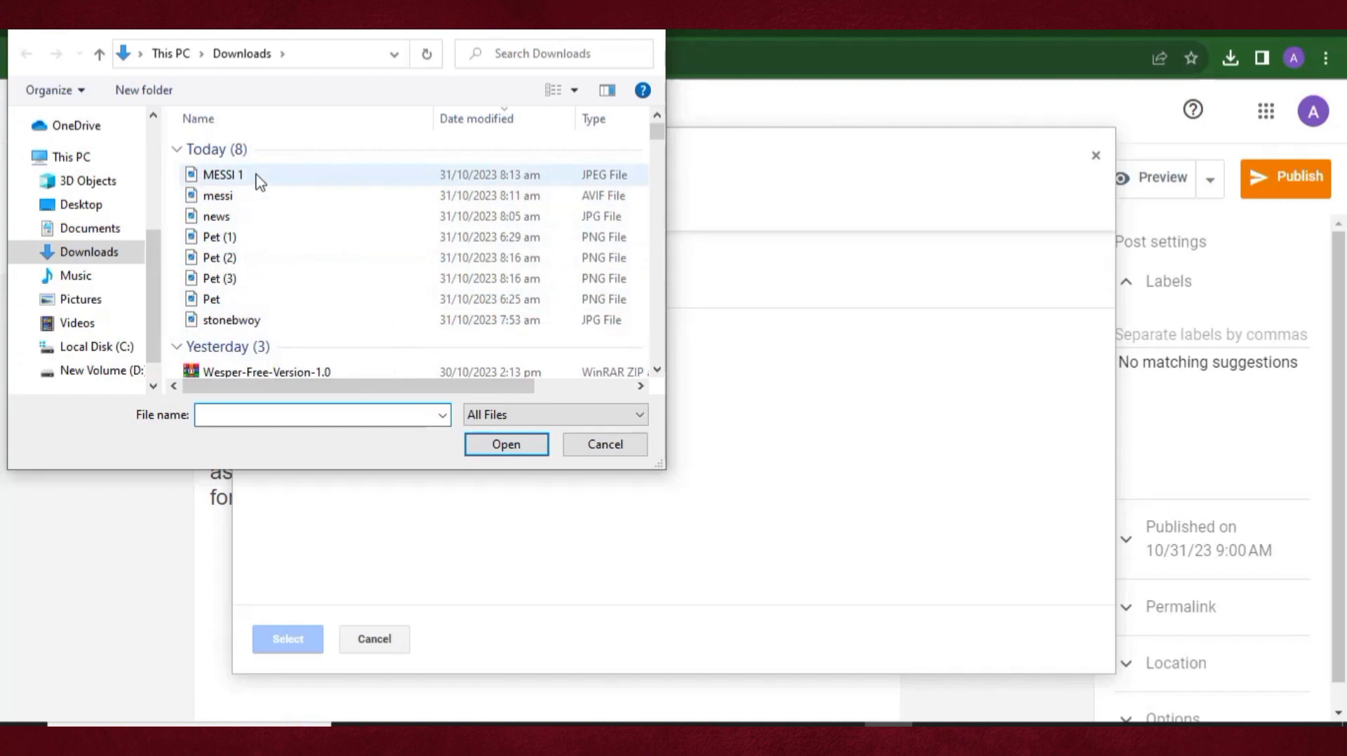
{"action": "double_click", "coordinate": [224, 175]}
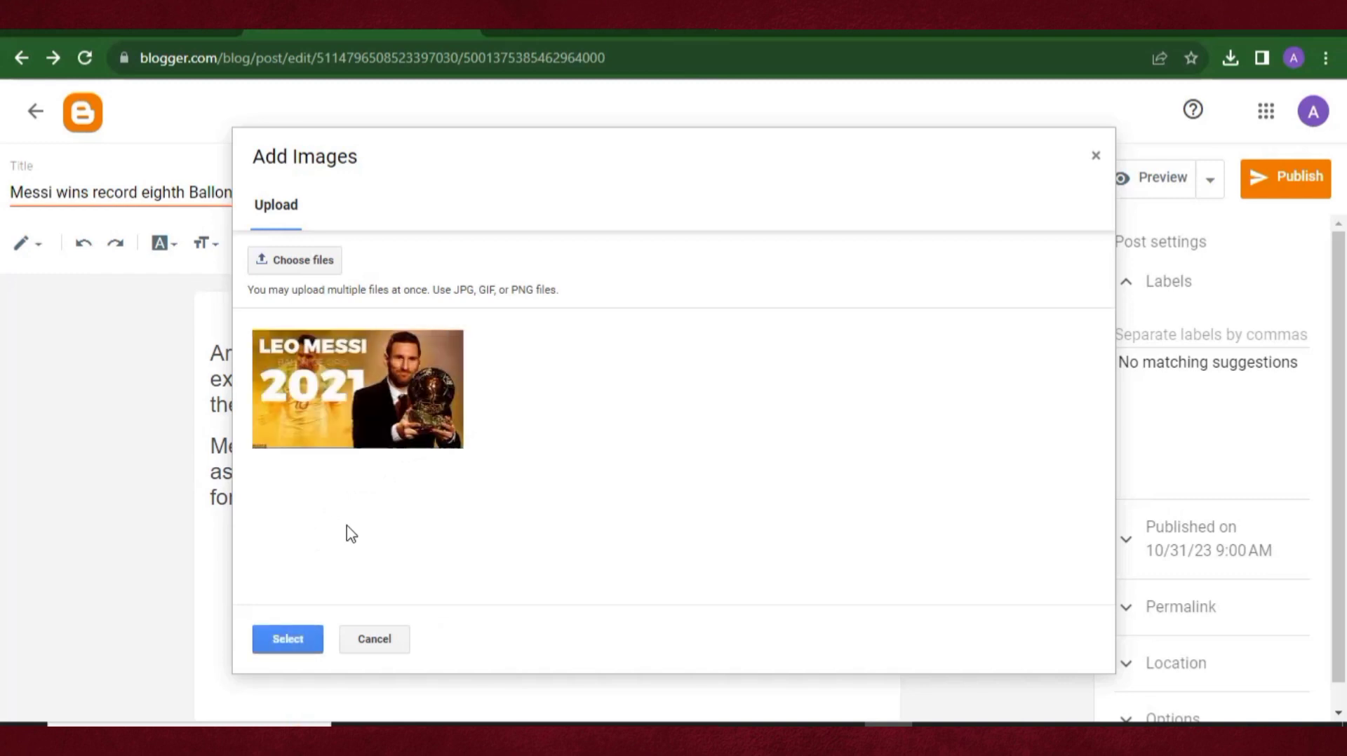
{"action": "left_click", "coordinate": [286, 641]}
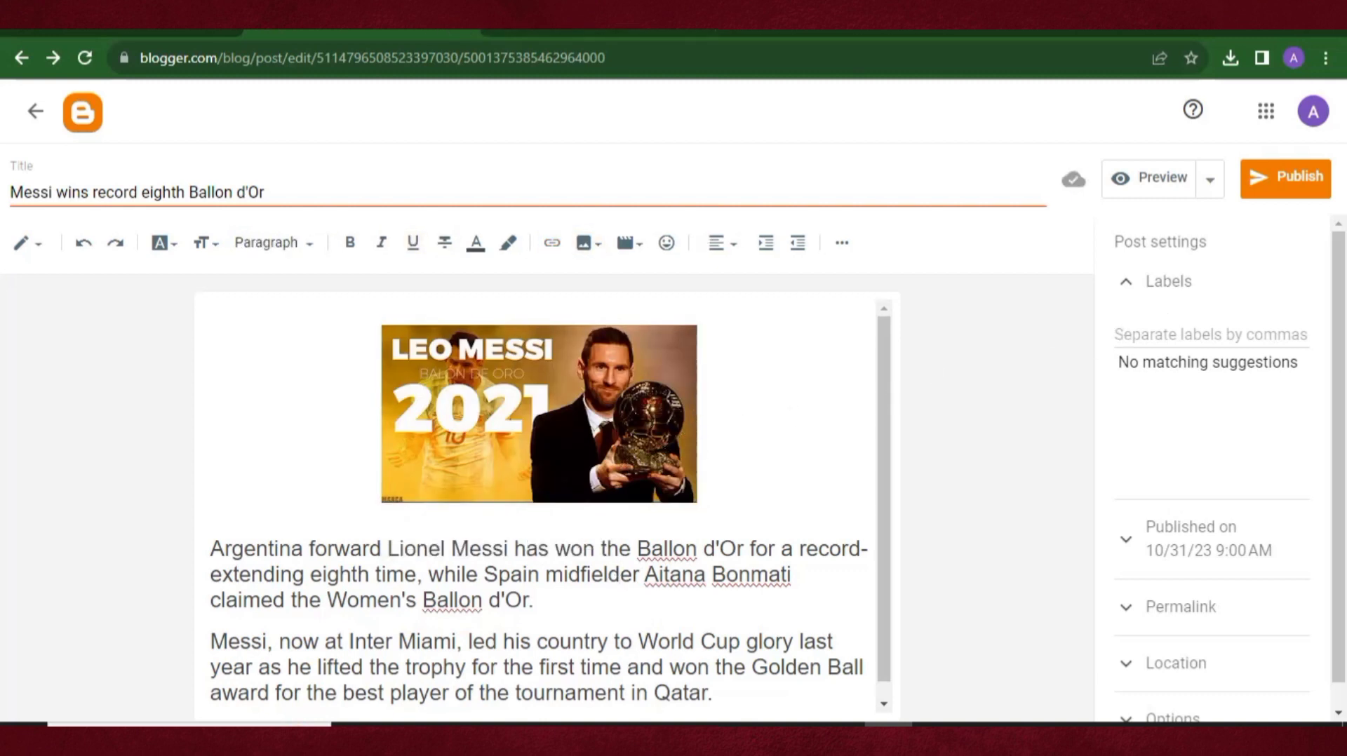
Label the Messi post SPORTS and publish it to the blog
{"action": "left_click", "coordinate": [1132, 333]}
{"action": "type", "text": "SPORTS"}
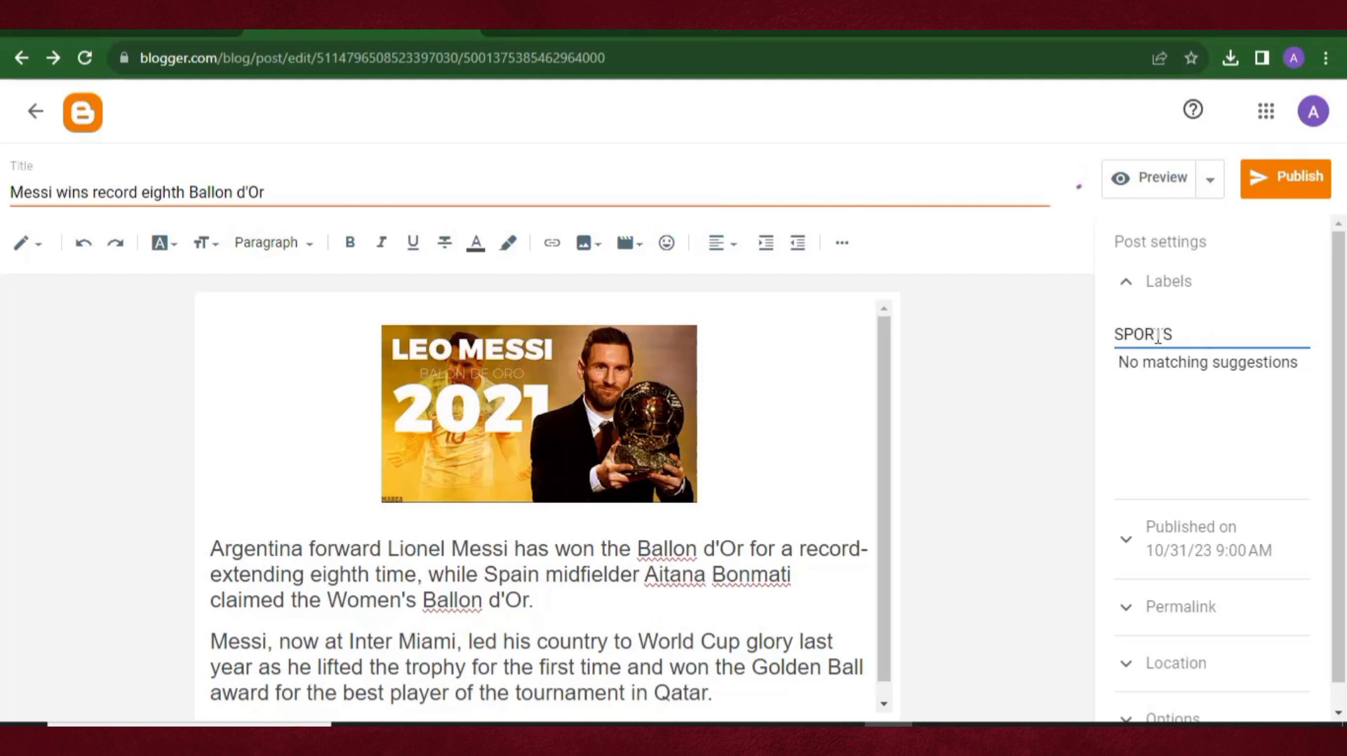
{"action": "left_click", "coordinate": [1276, 187]}
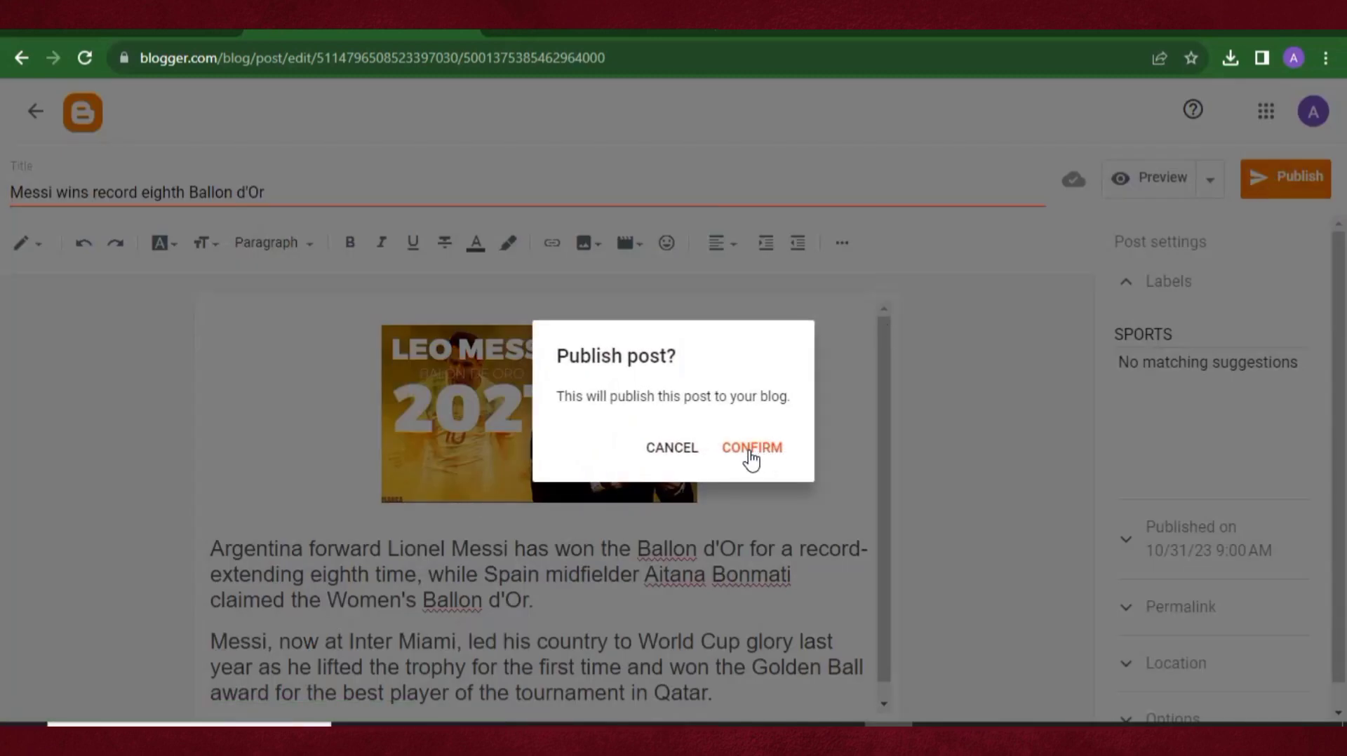
{"action": "left_click", "coordinate": [752, 456]}
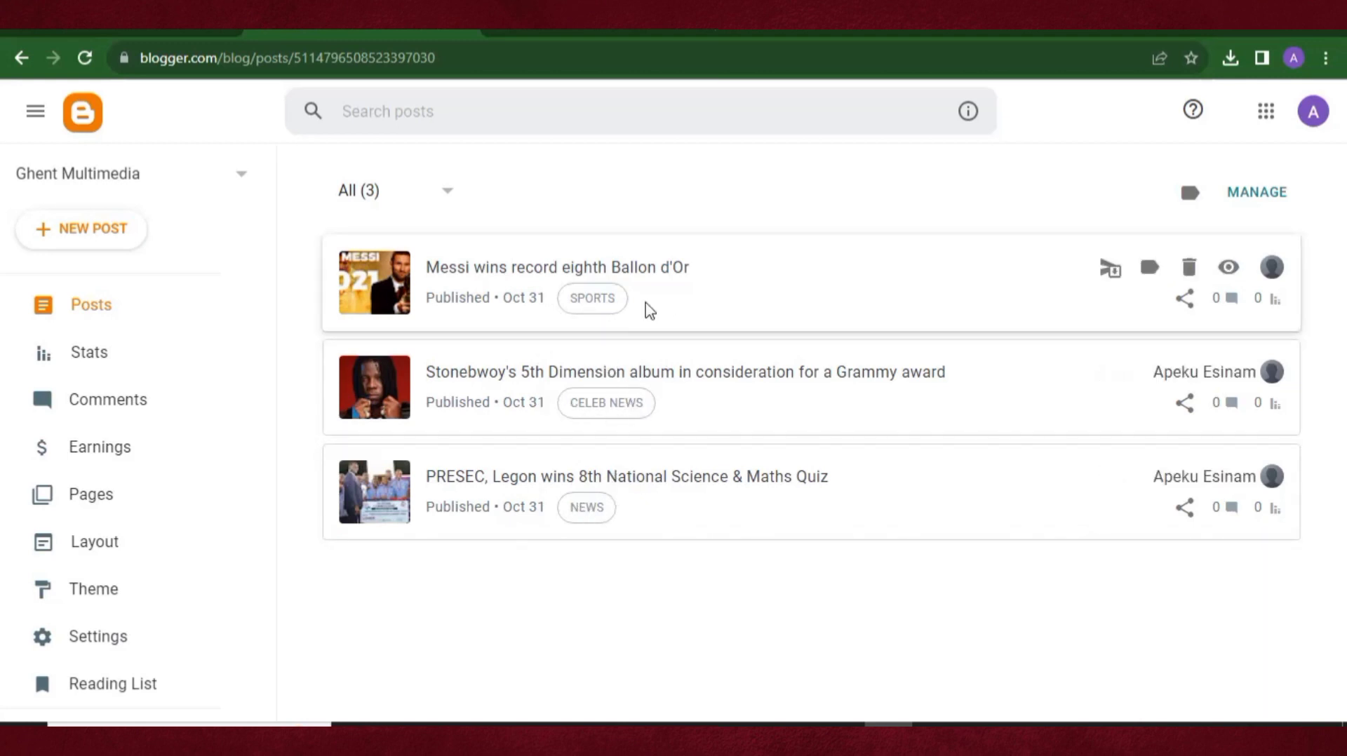
{"action": "left_click", "coordinate": [463, 468]}
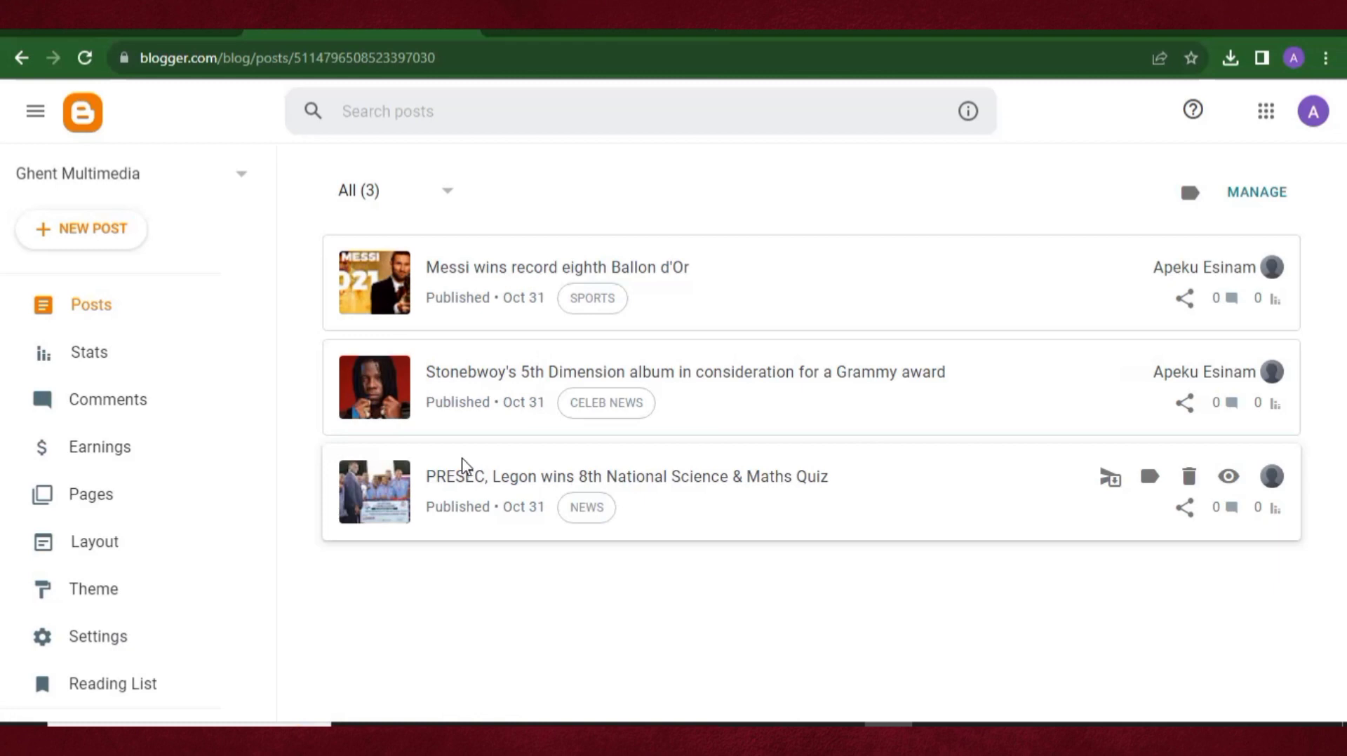
Switch to the refreshed live Ghent Multimedia blog and look over the SPORTS, CELEB NEWS and NEWS posts on its homepage
{"action": "key", "text": "ctrl+Tab"}
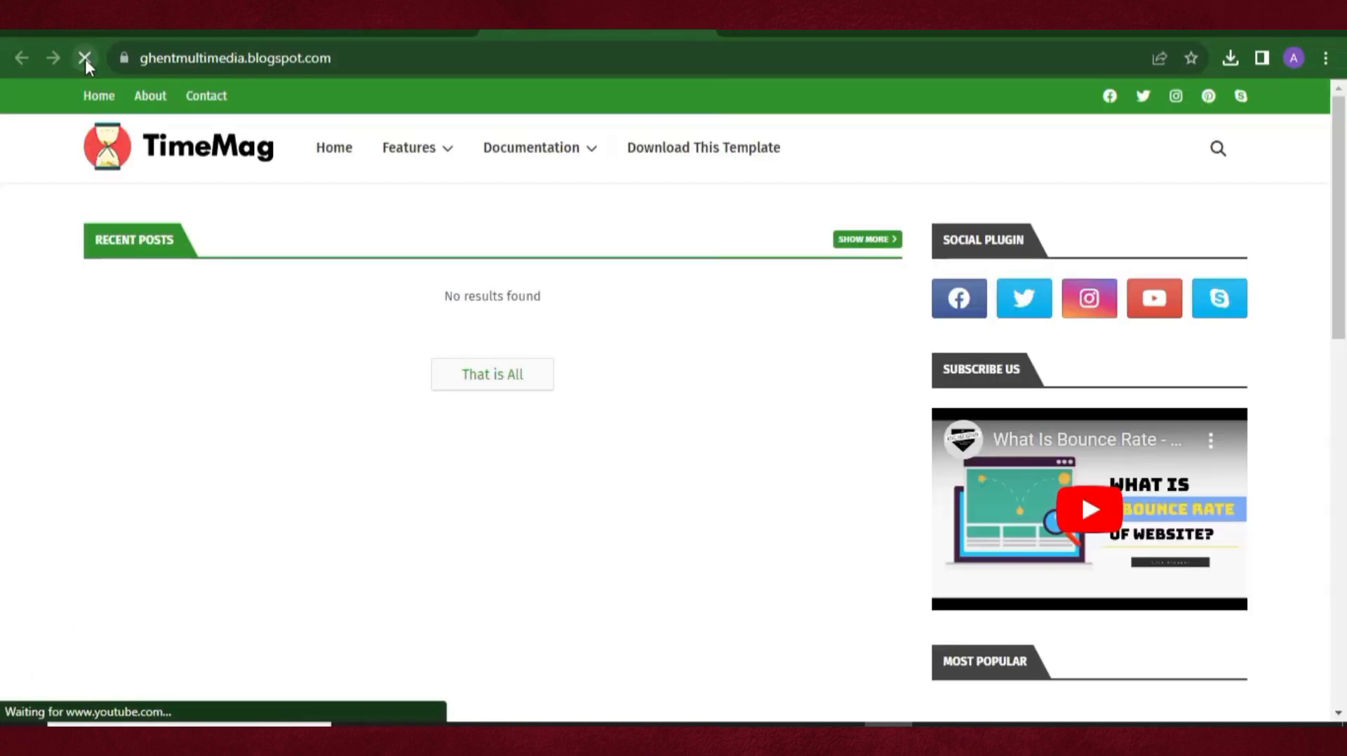
{"action": "scroll", "coordinate": [472, 442], "scroll_direction": "down", "scroll_amount": 1}
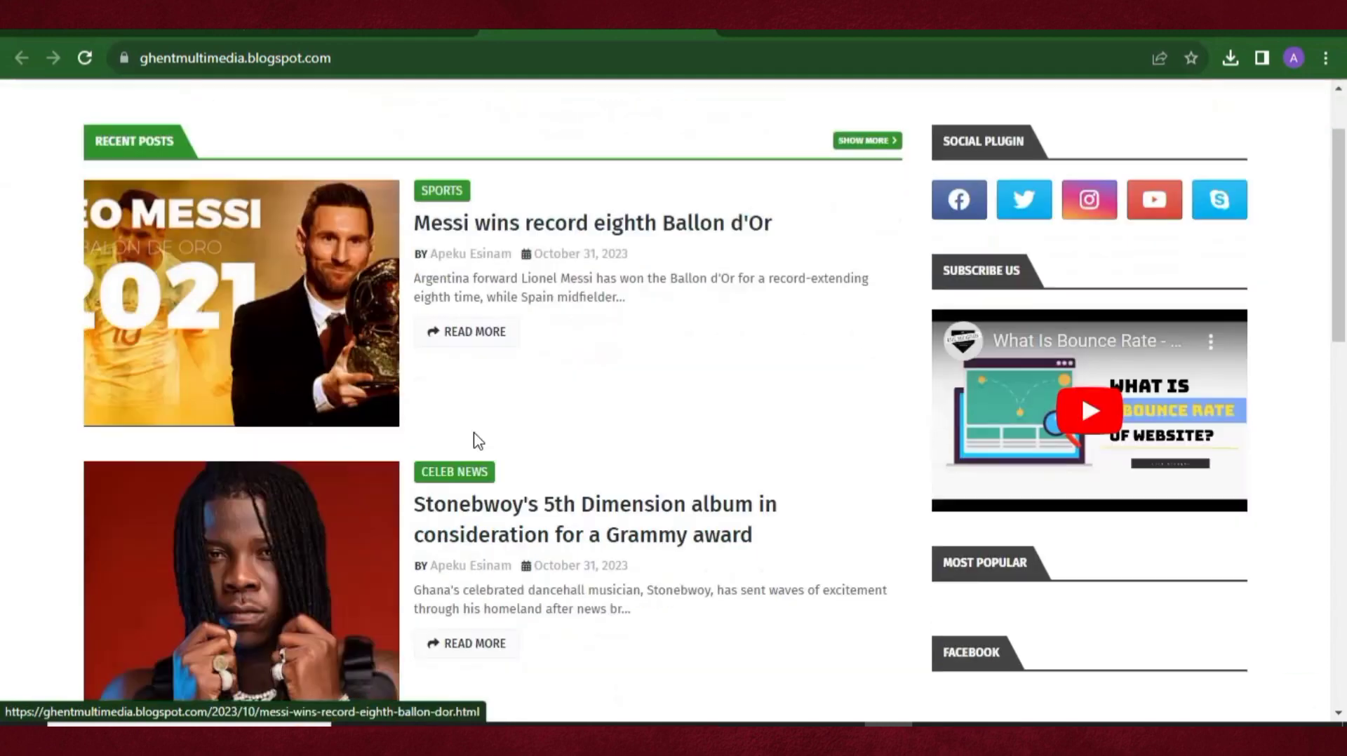
{"action": "scroll", "coordinate": [491, 435], "scroll_direction": "down", "scroll_amount": 3}
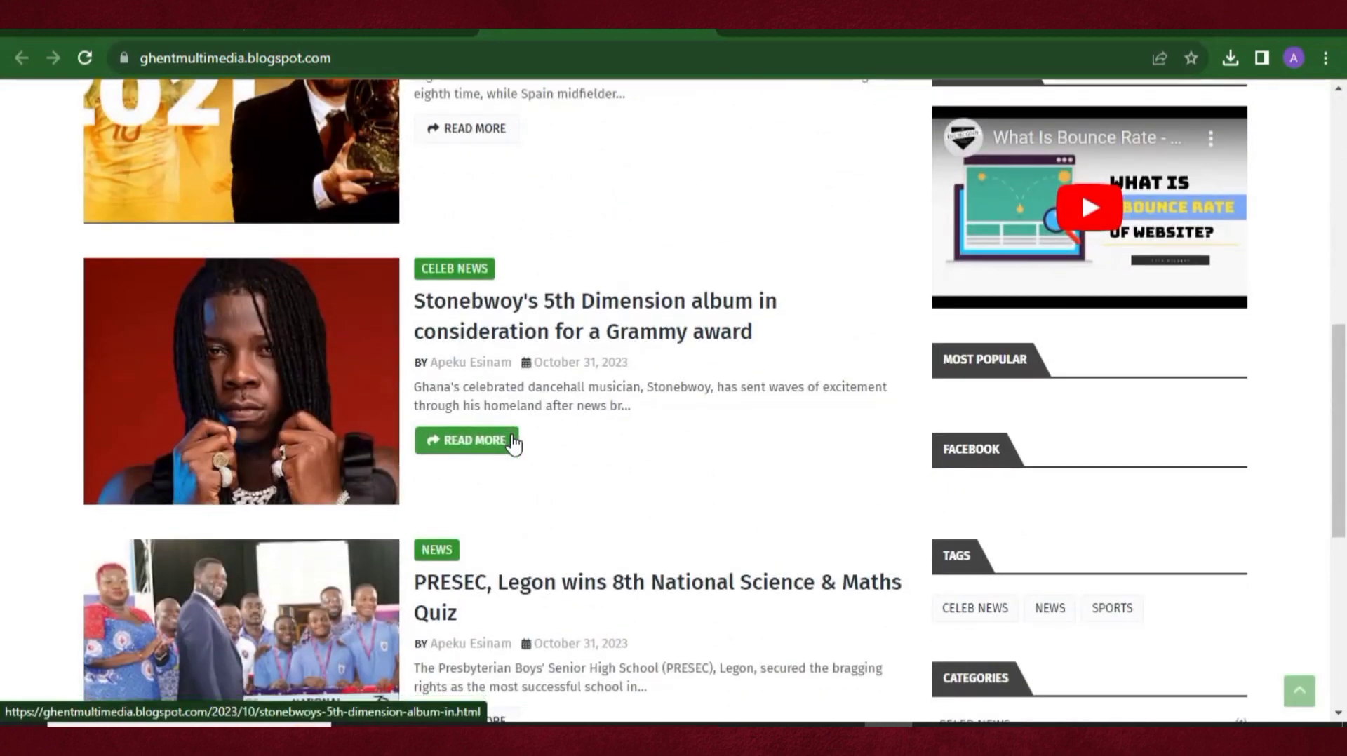
{"action": "scroll", "coordinate": [512, 445], "scroll_direction": "down", "scroll_amount": 2}
{"action": "scroll", "coordinate": [527, 442], "scroll_direction": "up", "scroll_amount": 5}
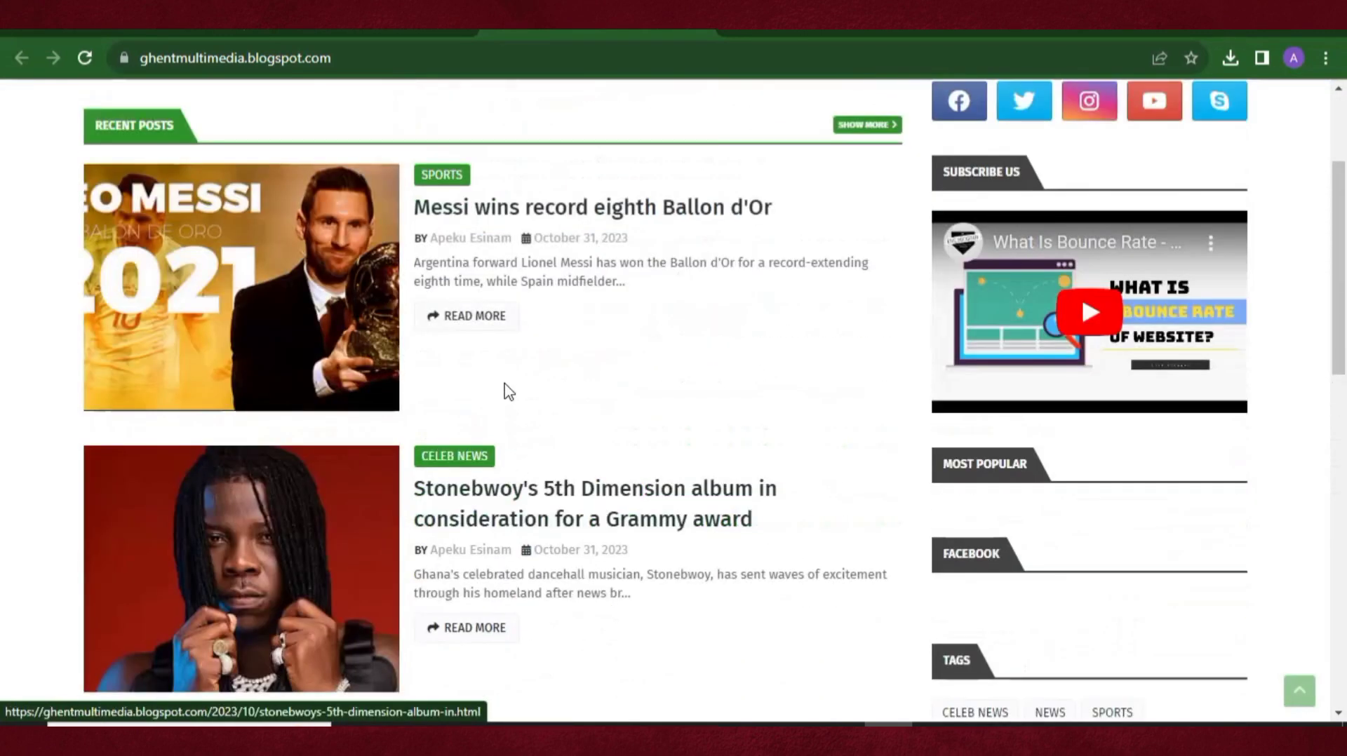
{"action": "scroll", "coordinate": [521, 406], "scroll_direction": "down", "scroll_amount": 4}
{"action": "scroll", "coordinate": [561, 498], "scroll_direction": "up", "scroll_amount": 6}
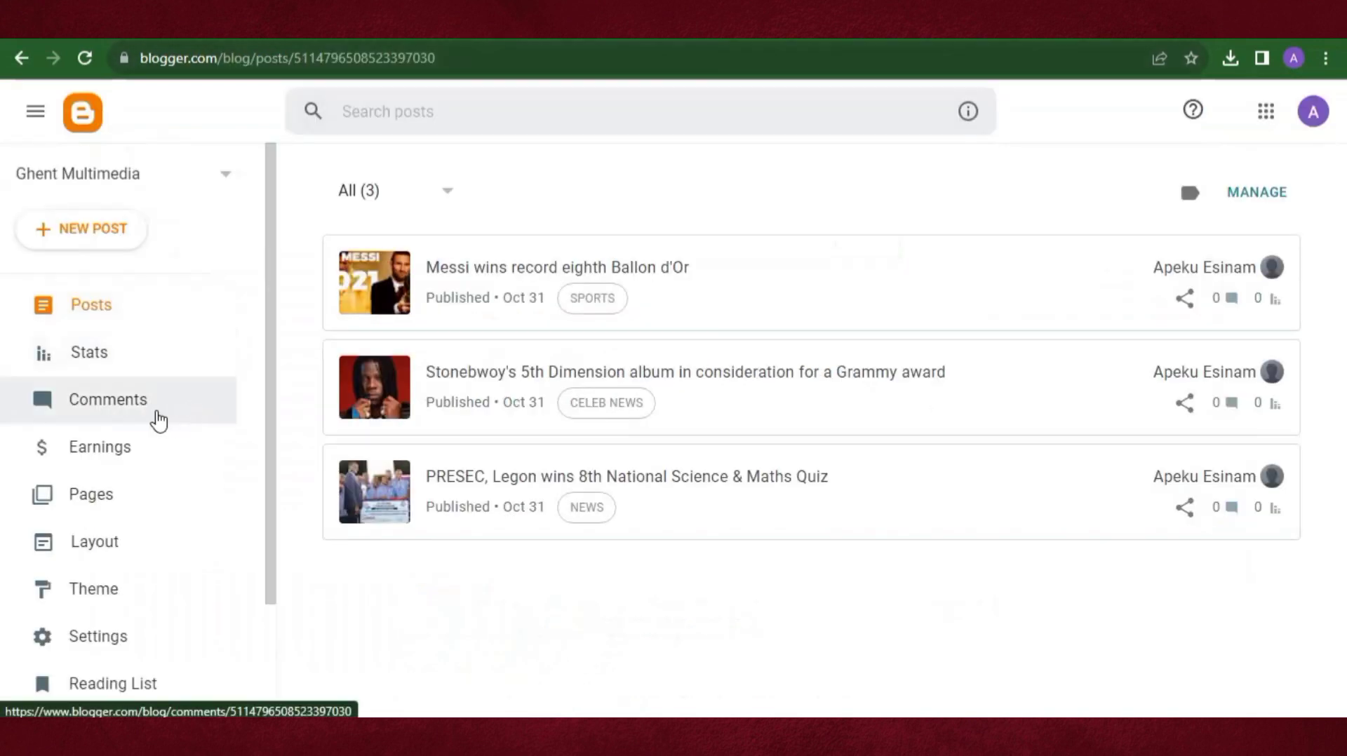
Open the blog's Layout page in Blogger and look through its sections from Theme Options to the end of the Sidebar Right gadgets
{"action": "left_click", "coordinate": [105, 549]}
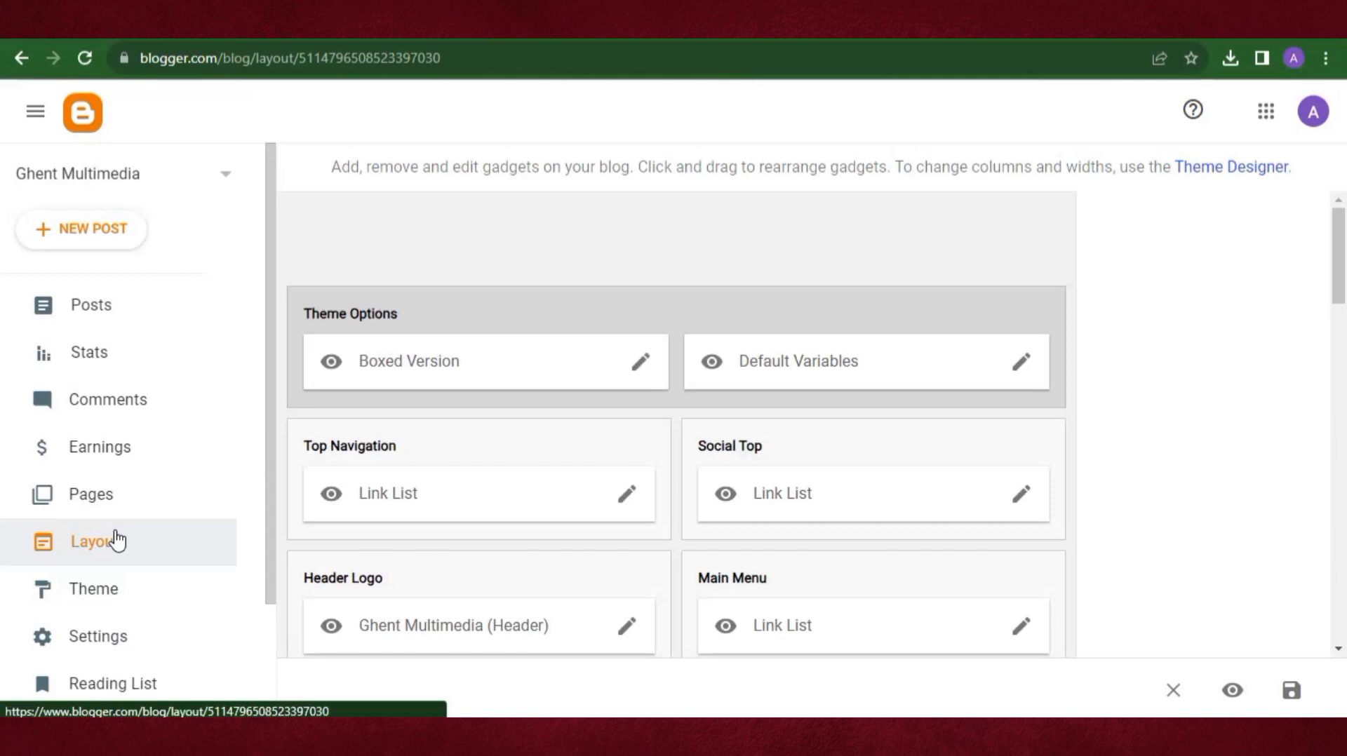
{"action": "scroll", "coordinate": [546, 379], "scroll_direction": "down", "scroll_amount": 3}
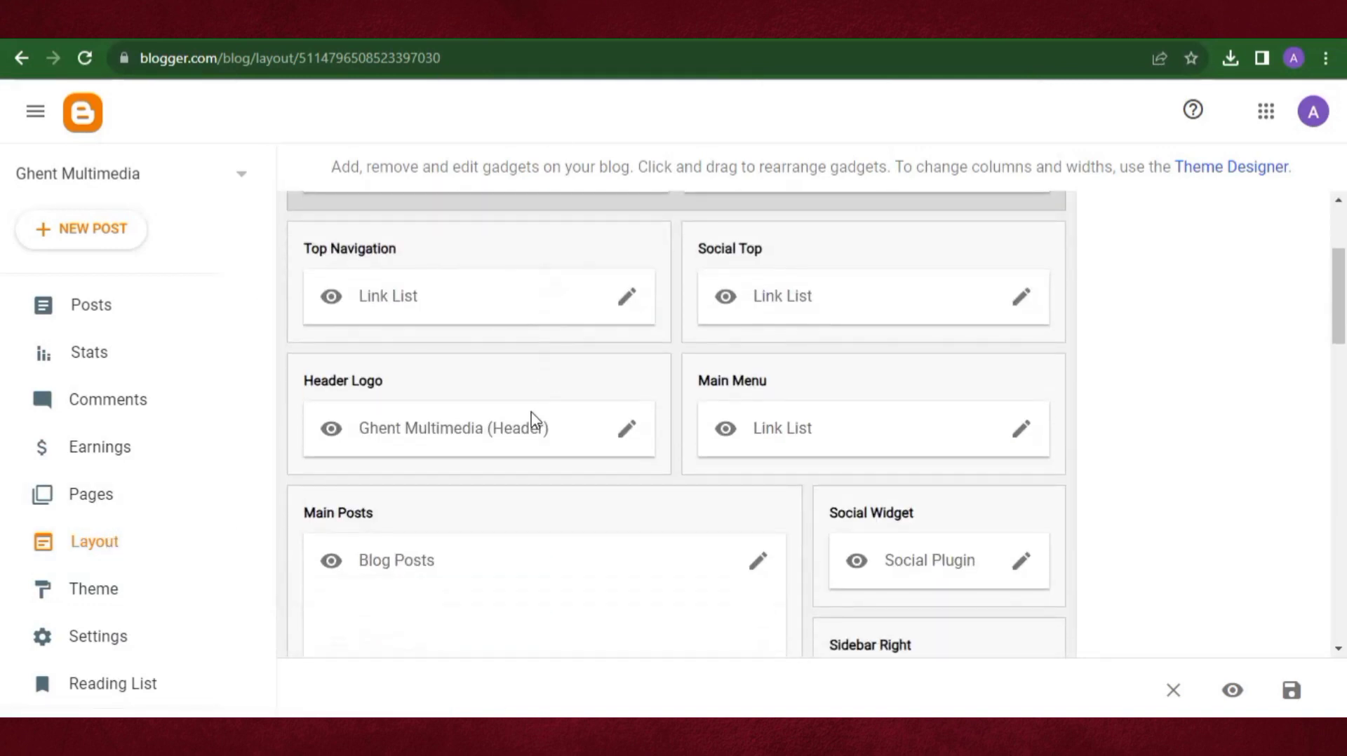
{"action": "scroll", "coordinate": [539, 473], "scroll_direction": "up", "scroll_amount": 3}
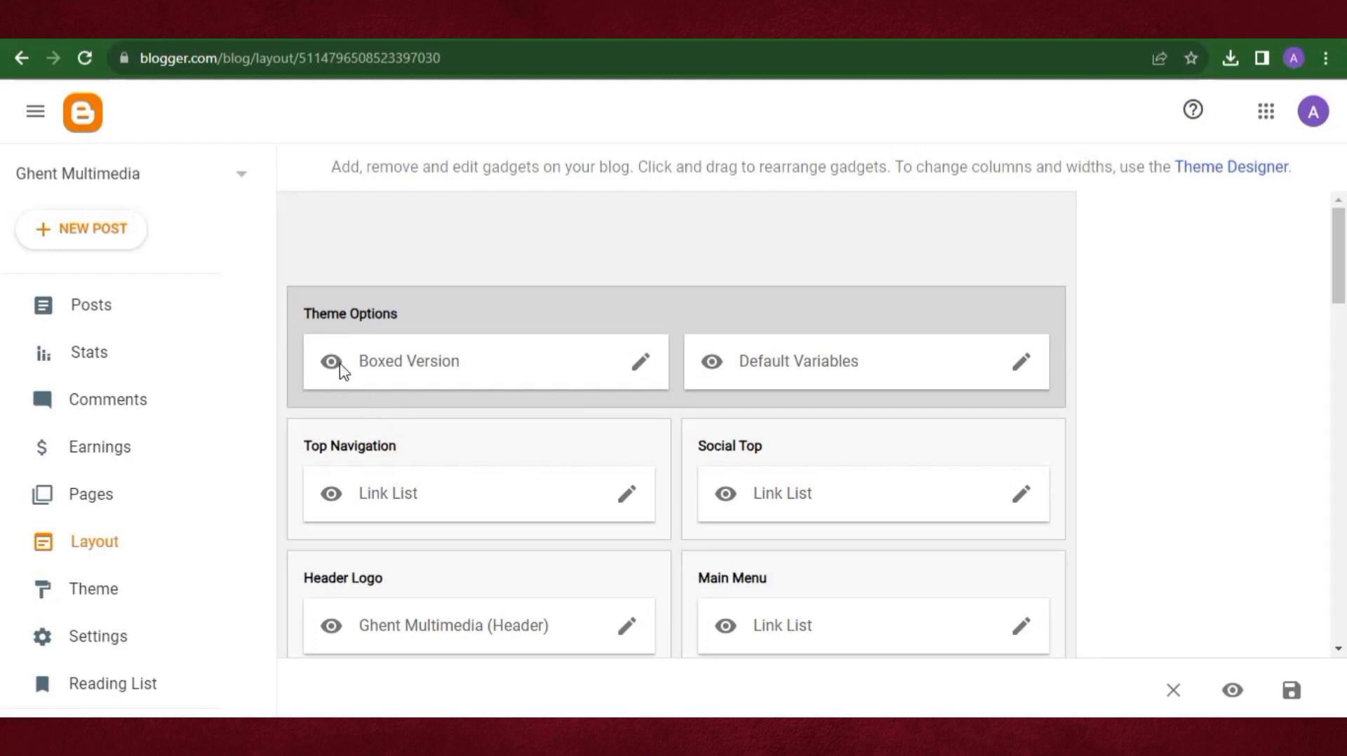
{"action": "scroll", "coordinate": [387, 526], "scroll_direction": "down", "scroll_amount": 2}
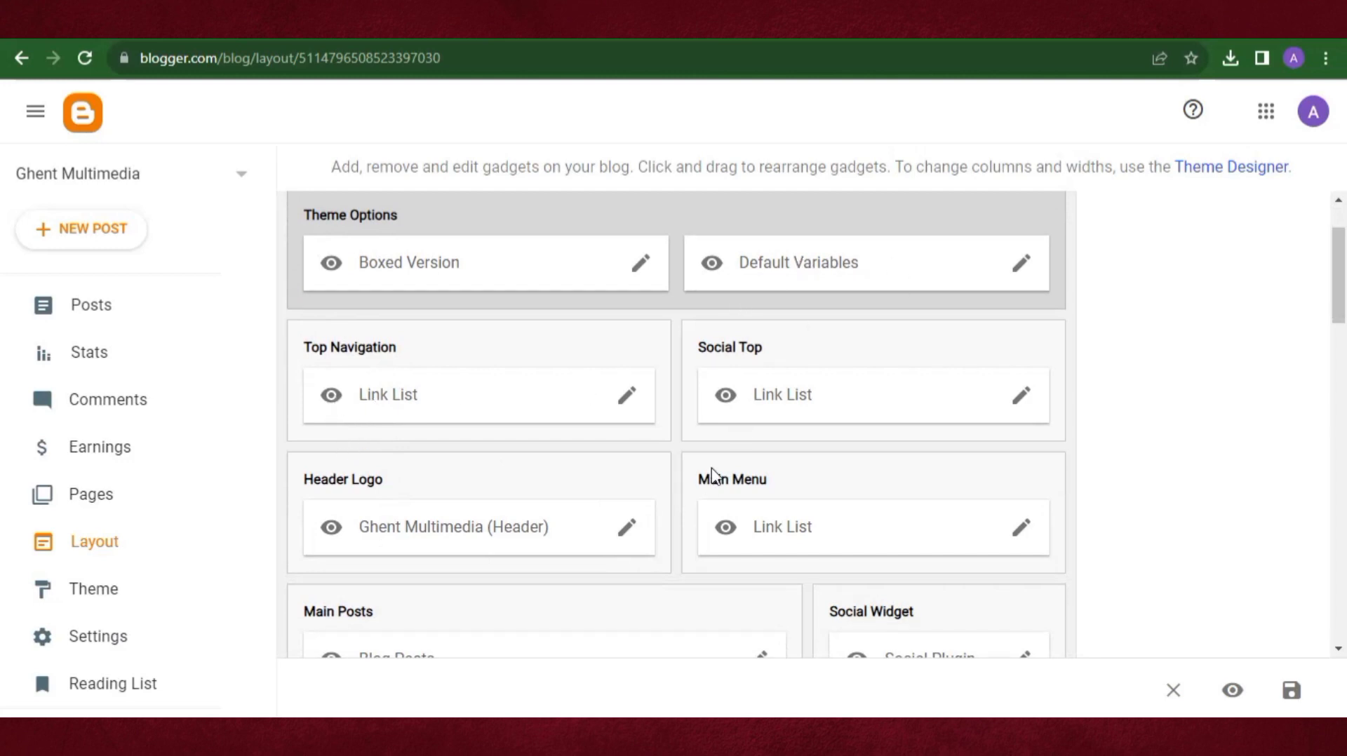
{"action": "scroll", "coordinate": [743, 430], "scroll_direction": "down", "scroll_amount": 2}
{"action": "scroll", "coordinate": [474, 520], "scroll_direction": "down", "scroll_amount": 6}
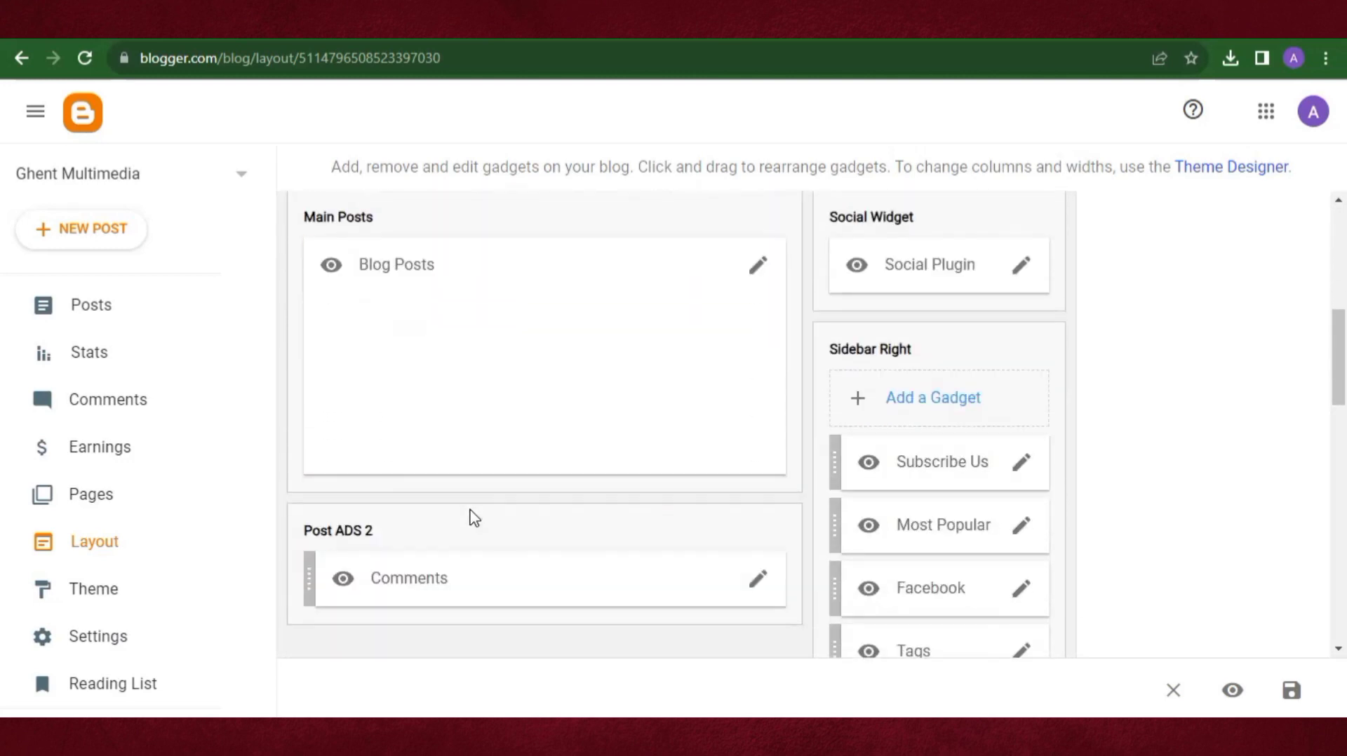
{"action": "scroll", "coordinate": [854, 491], "scroll_direction": "down", "scroll_amount": 8}
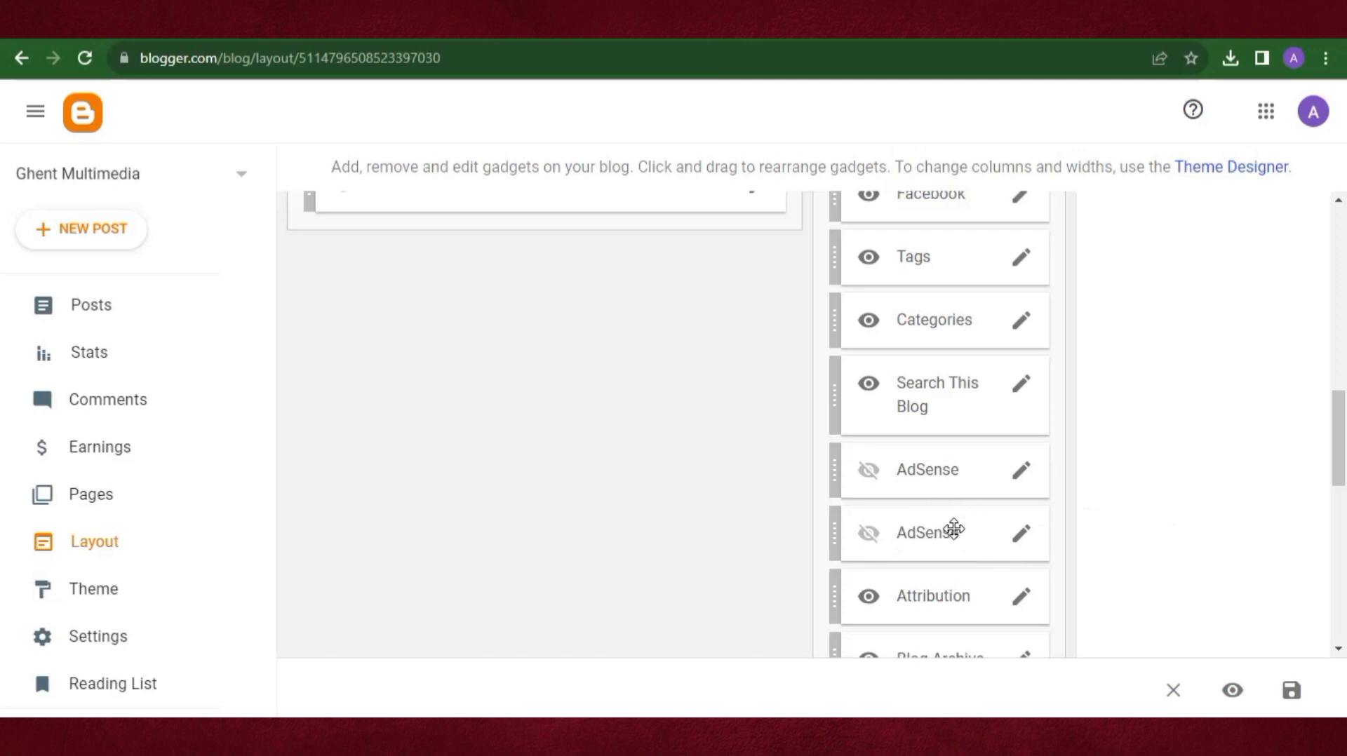
{"action": "scroll", "coordinate": [955, 532], "scroll_direction": "down", "scroll_amount": 4}
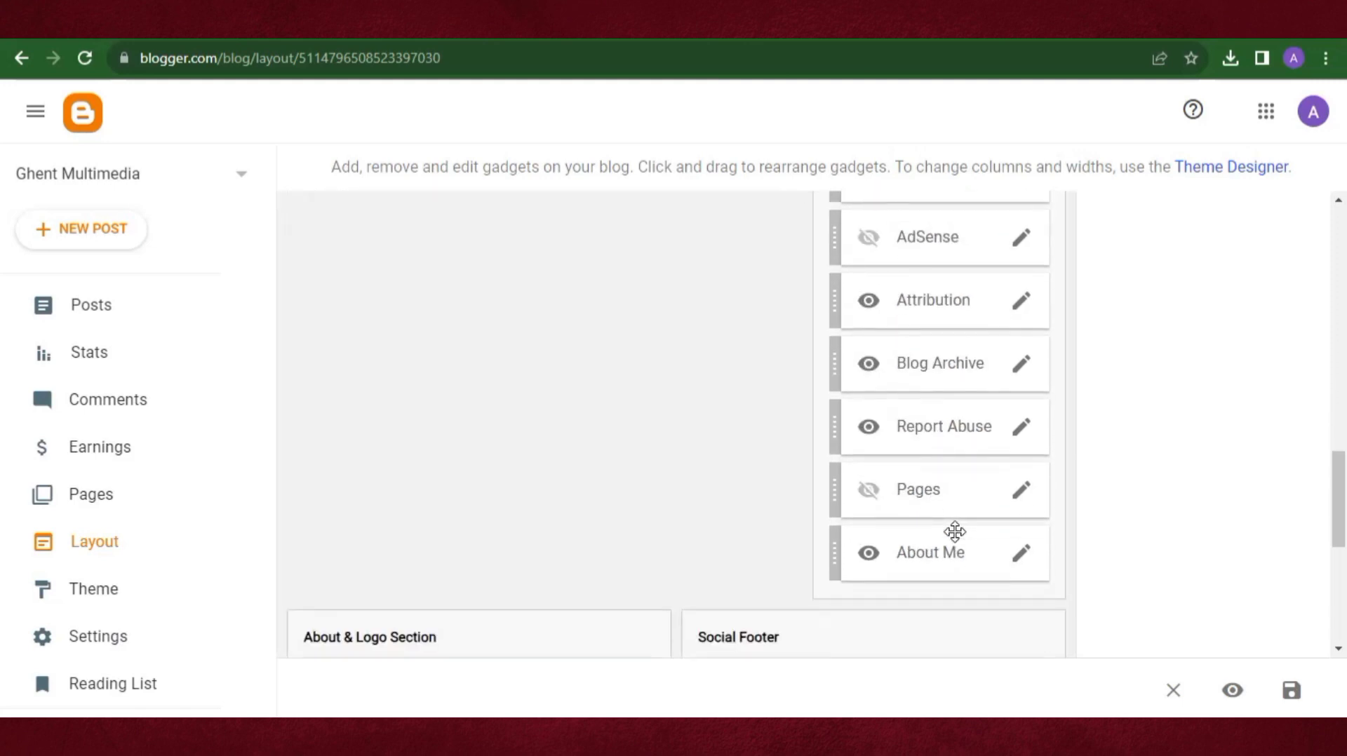
{"action": "scroll", "coordinate": [954, 531], "scroll_direction": "up", "scroll_amount": 8}
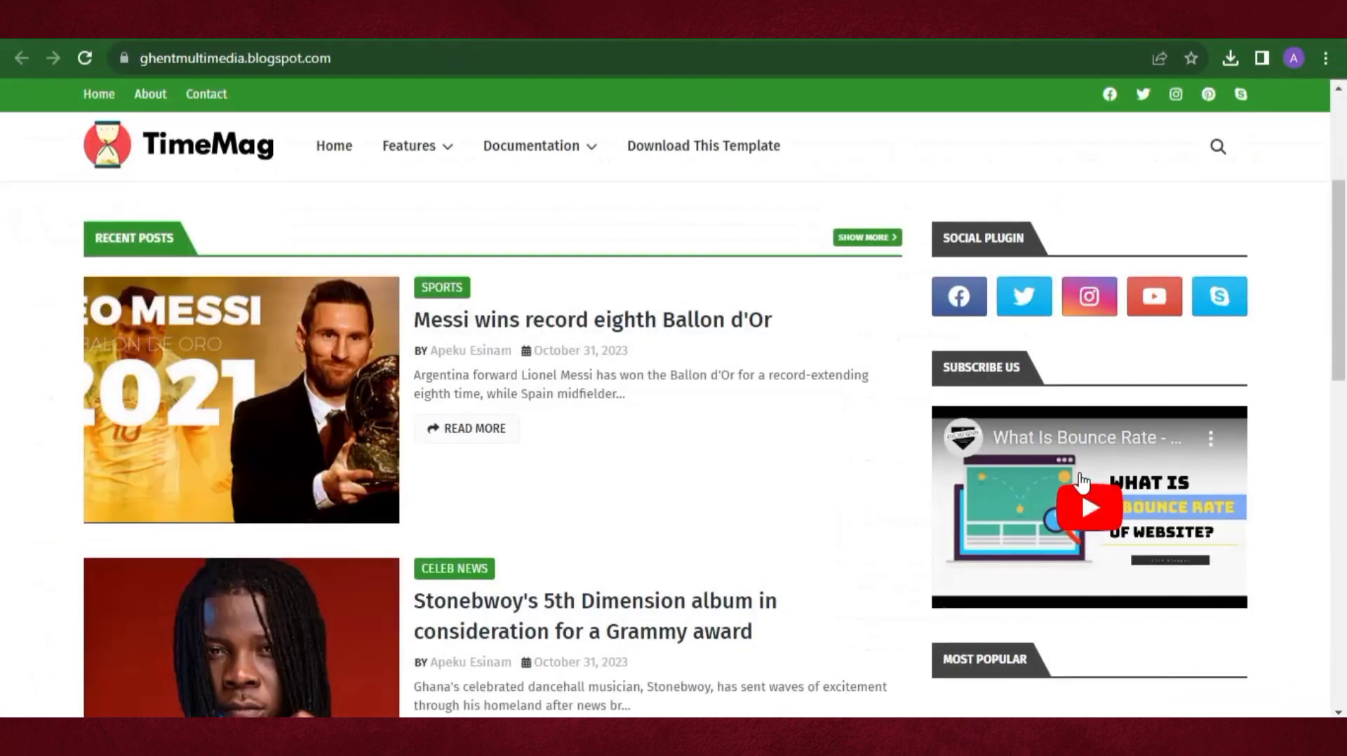
Examine the sidebar widgets on the live blog, from Subscribe Us to About Me, to compare them with the layout
{"action": "scroll", "coordinate": [1044, 312], "scroll_direction": "down", "scroll_amount": 4}
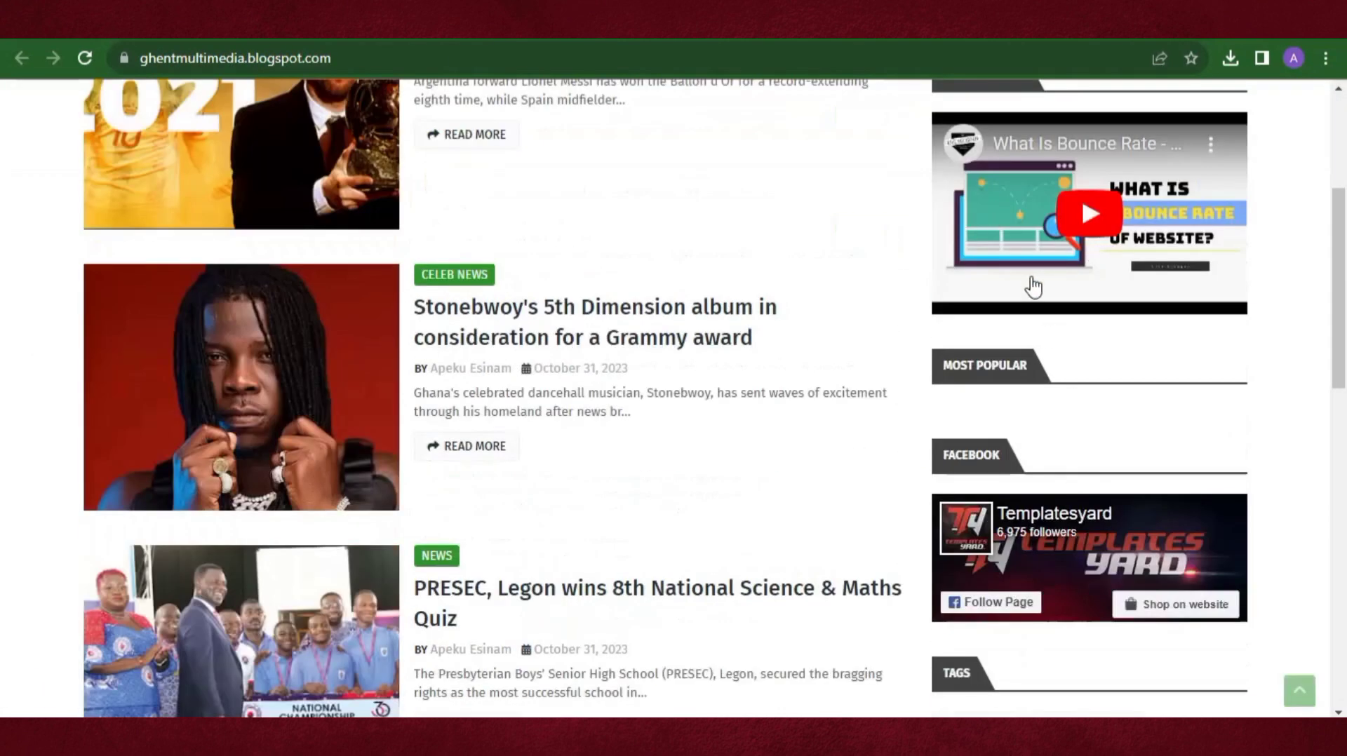
{"action": "scroll", "coordinate": [1044, 337], "scroll_direction": "up", "scroll_amount": 1}
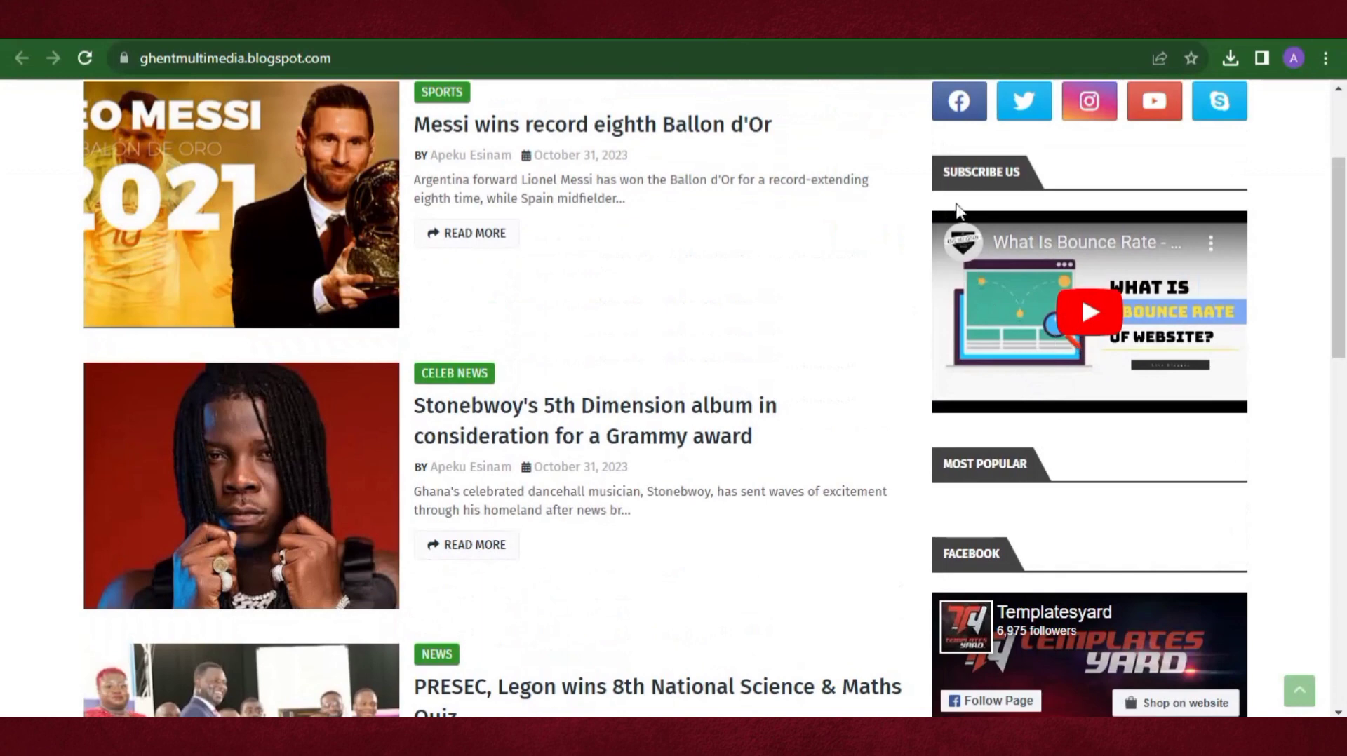
{"action": "scroll", "coordinate": [1043, 382], "scroll_direction": "down", "scroll_amount": 2}
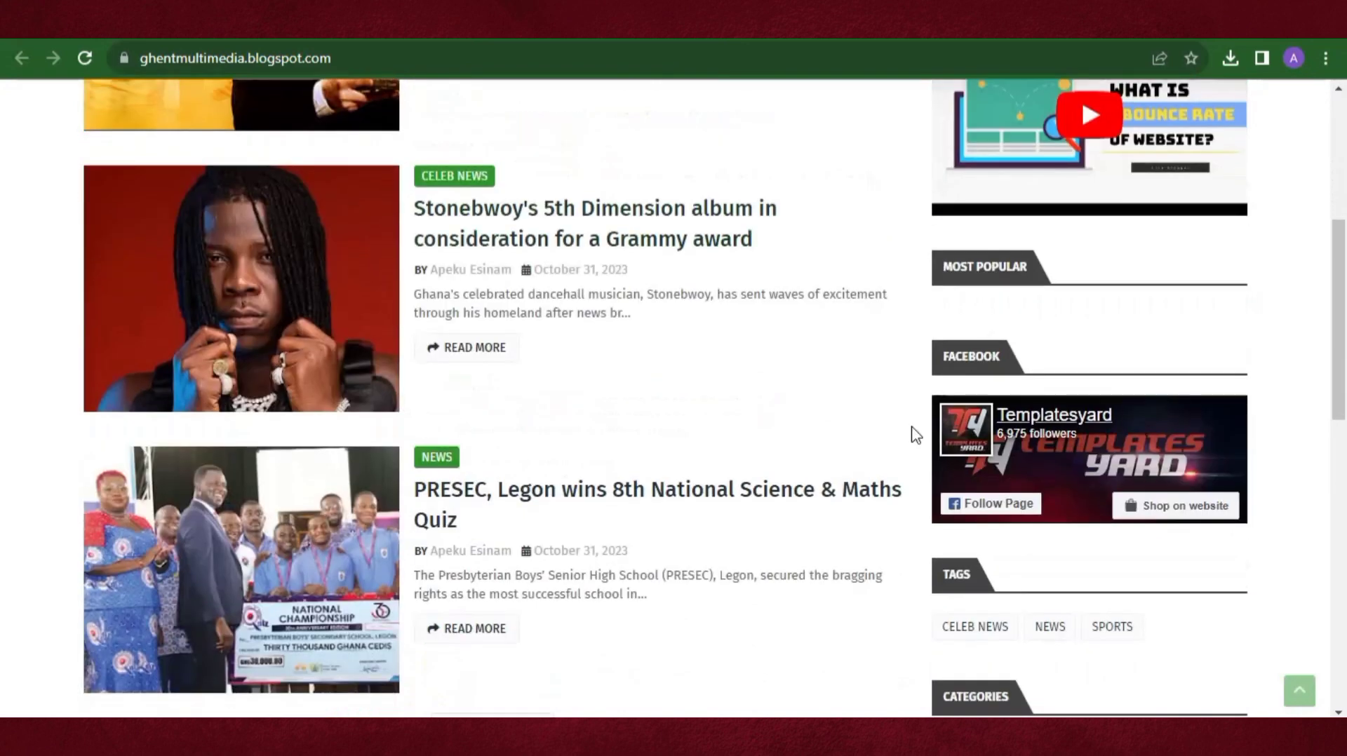
{"action": "scroll", "coordinate": [947, 469], "scroll_direction": "down", "scroll_amount": 1}
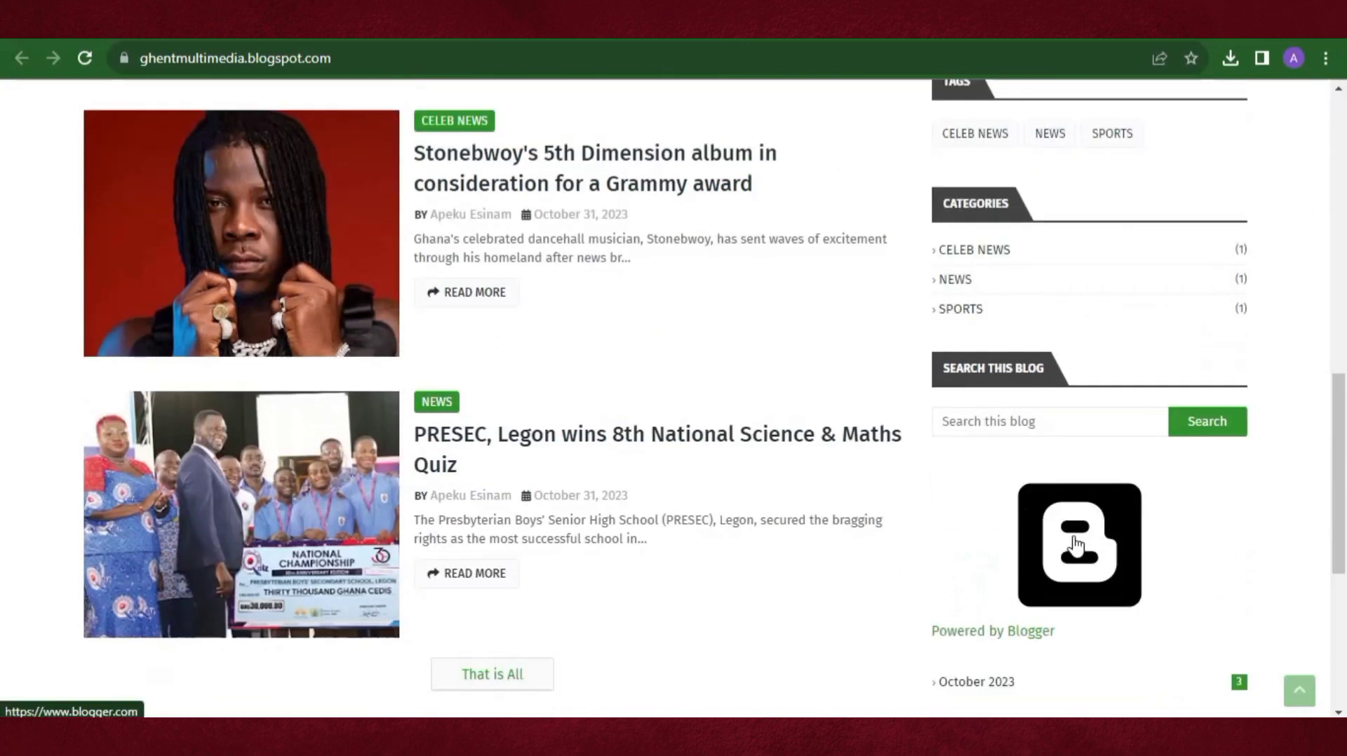
{"action": "scroll", "coordinate": [1032, 562], "scroll_direction": "down", "scroll_amount": 1}
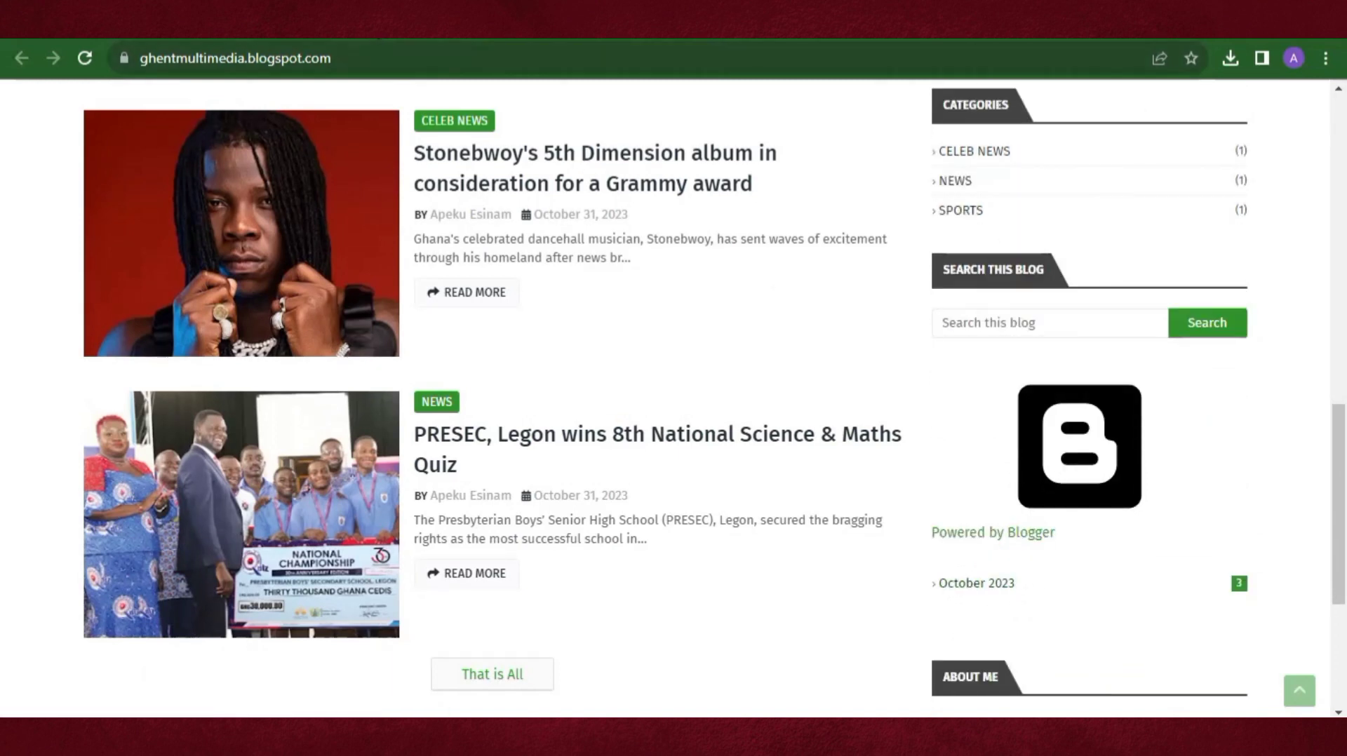
Return to the Blogger layout and remove the Subscribe Us gadget from the Sidebar Right section
{"action": "left_click", "coordinate": [426, 42]}
{"action": "scroll", "coordinate": [980, 484], "scroll_direction": "down", "scroll_amount": 2}
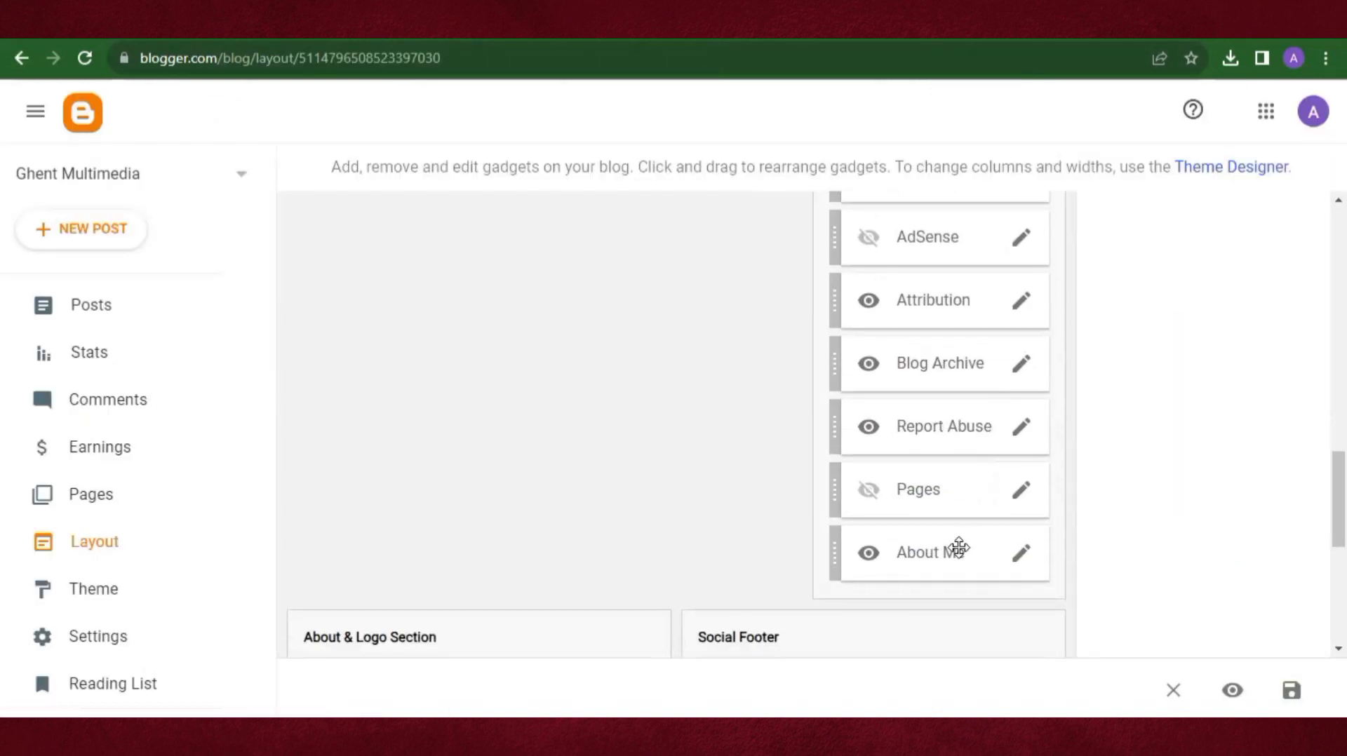
{"action": "scroll", "coordinate": [959, 547], "scroll_direction": "up", "scroll_amount": 1}
{"action": "scroll", "coordinate": [960, 548], "scroll_direction": "up", "scroll_amount": 1}
{"action": "scroll", "coordinate": [960, 544], "scroll_direction": "up", "scroll_amount": 3}
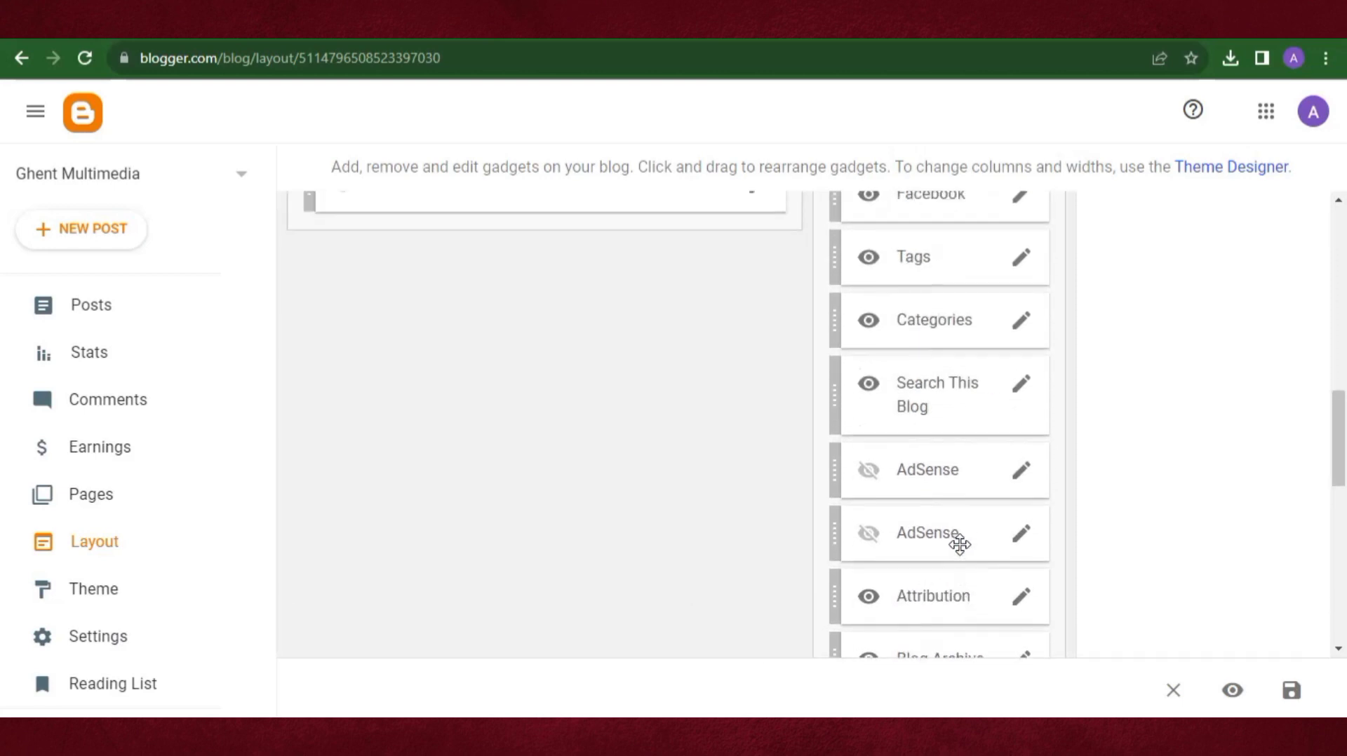
{"action": "scroll", "coordinate": [960, 540], "scroll_direction": "up", "scroll_amount": 2}
{"action": "scroll", "coordinate": [956, 436], "scroll_direction": "up", "scroll_amount": 2}
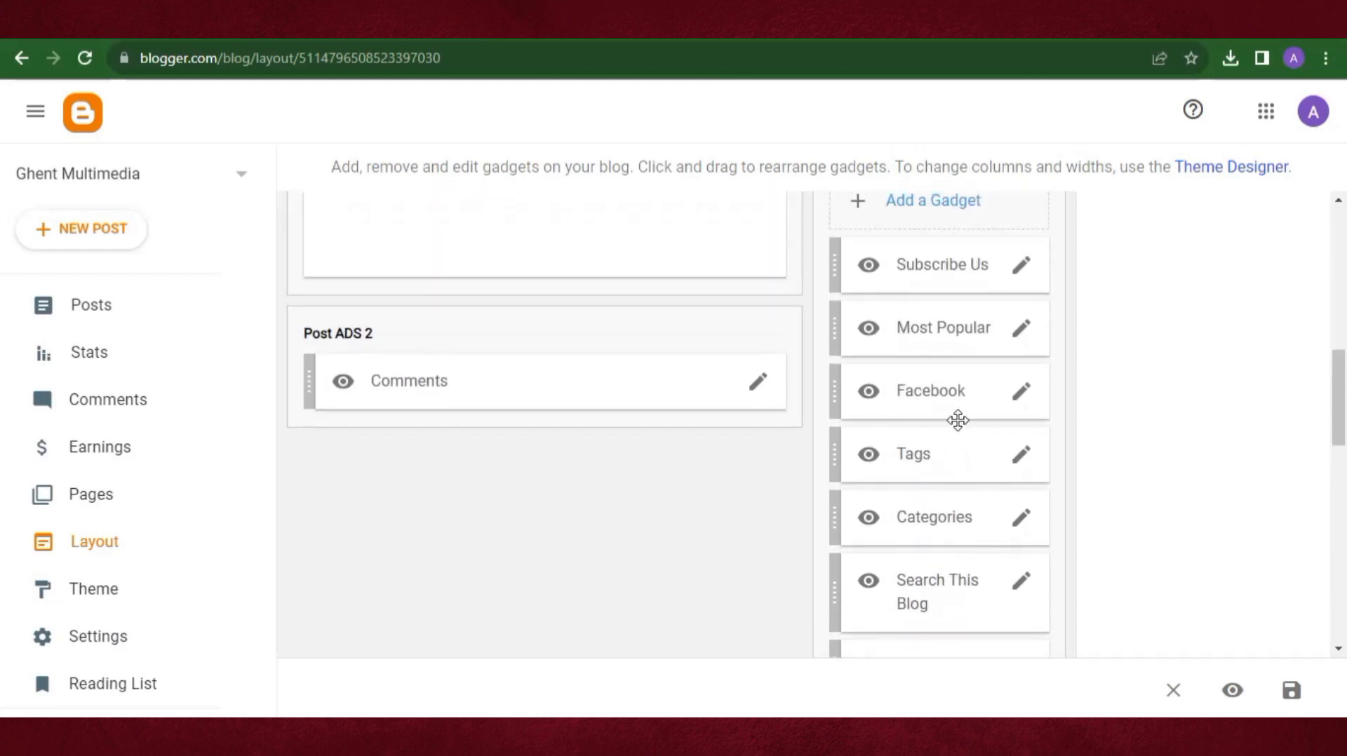
{"action": "scroll", "coordinate": [982, 351], "scroll_direction": "up", "scroll_amount": 3}
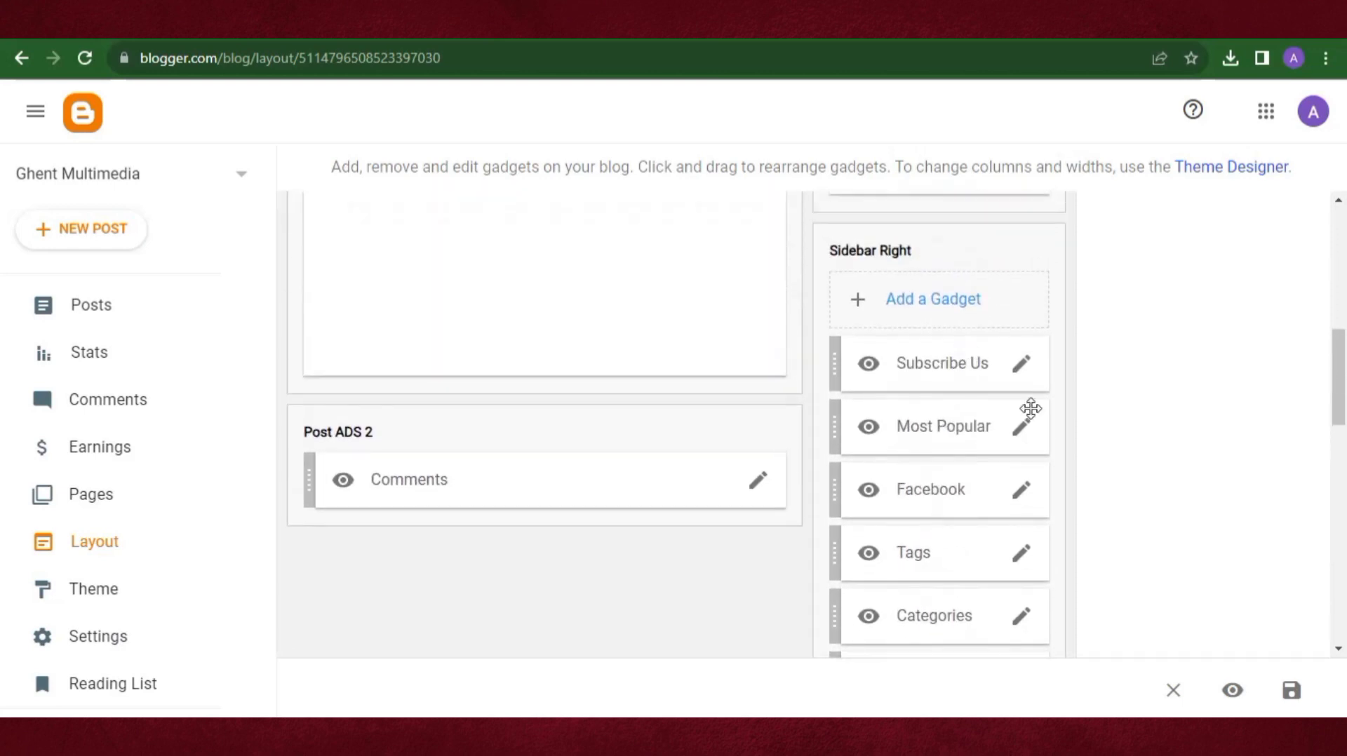
{"action": "left_click", "coordinate": [1021, 368]}
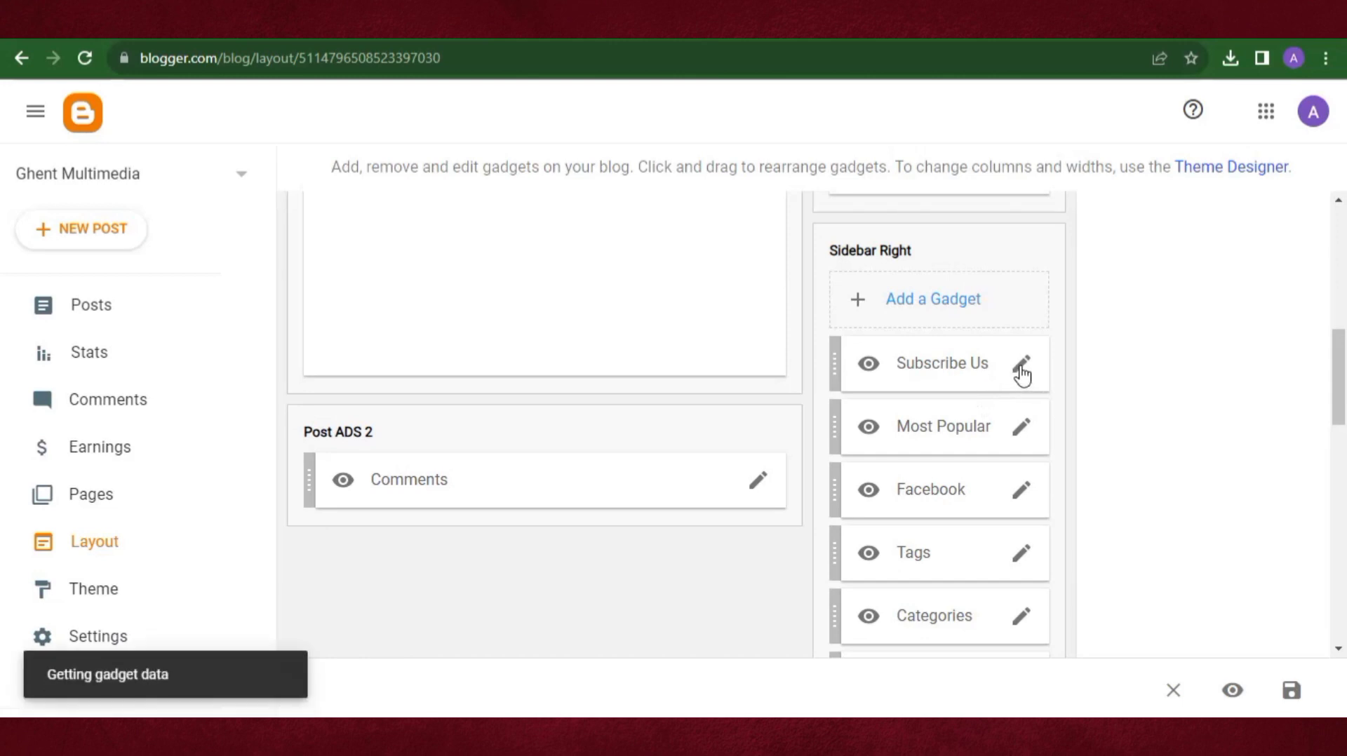
{"action": "scroll", "coordinate": [761, 527], "scroll_direction": "down", "scroll_amount": 4}
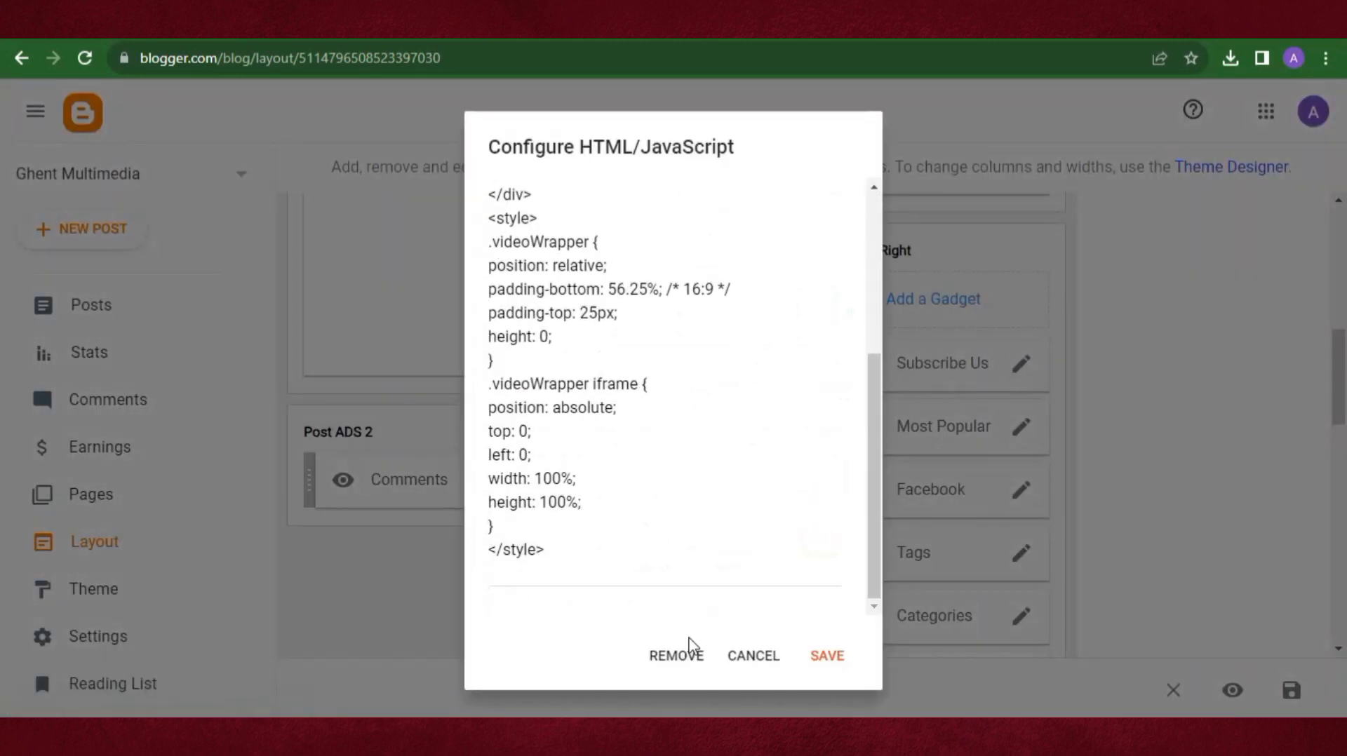
{"action": "left_click", "coordinate": [682, 658]}
{"action": "left_click", "coordinate": [814, 469]}
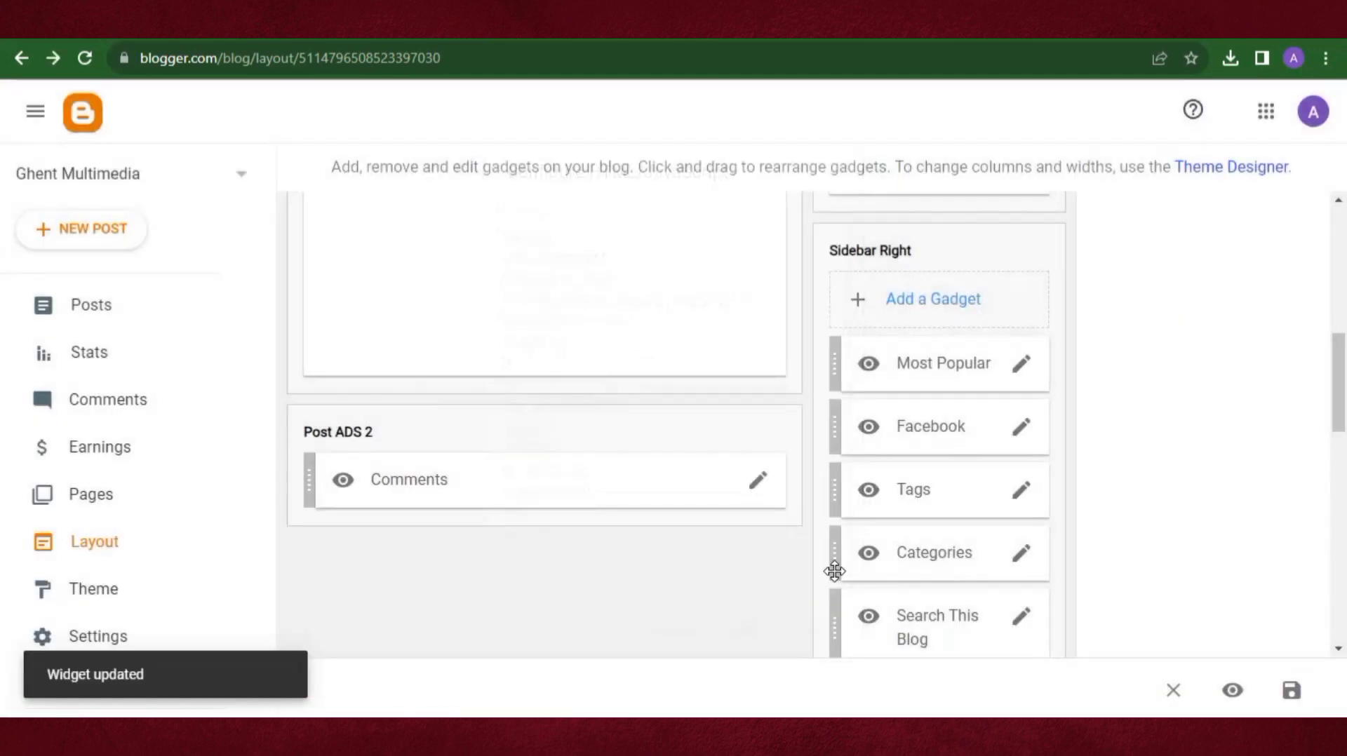
Remove the Attribution gadget from the Sidebar Right section
{"action": "scroll", "coordinate": [948, 386], "scroll_direction": "down", "scroll_amount": 3}
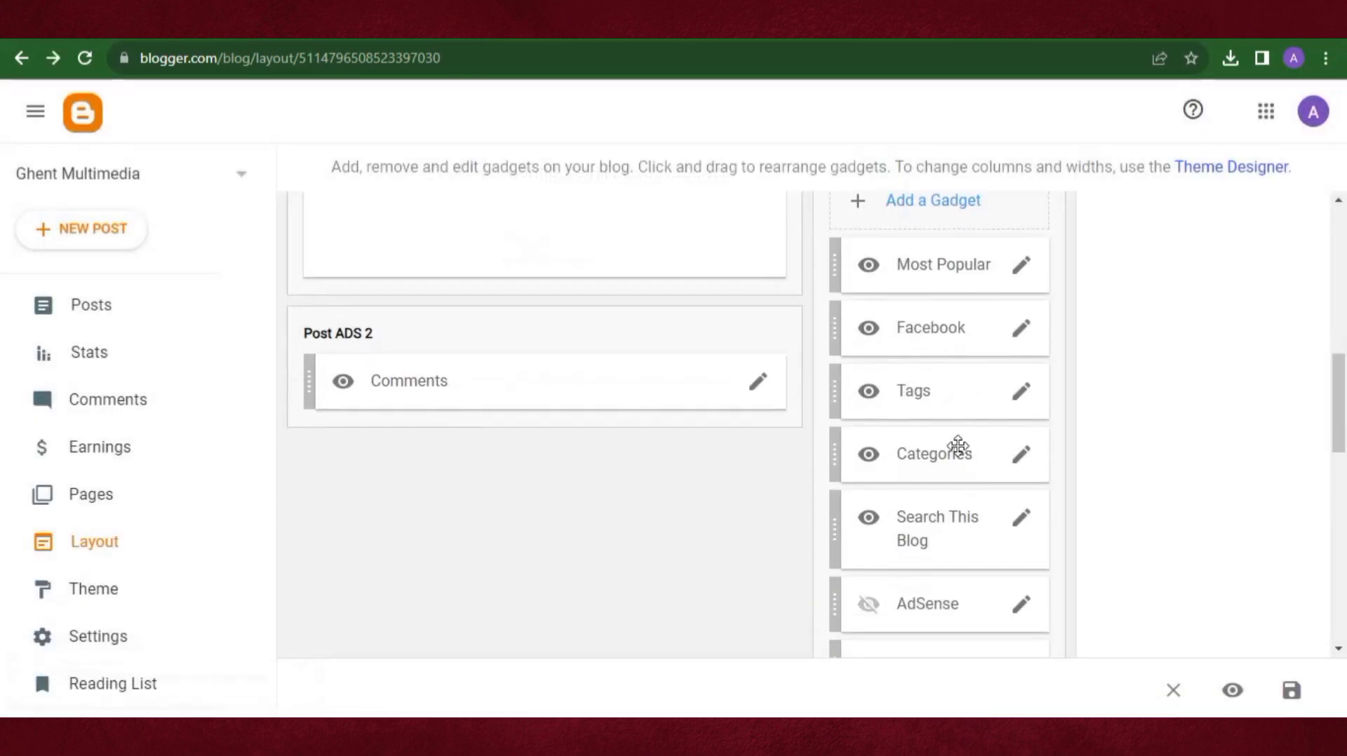
{"action": "scroll", "coordinate": [985, 447], "scroll_direction": "down", "scroll_amount": 4}
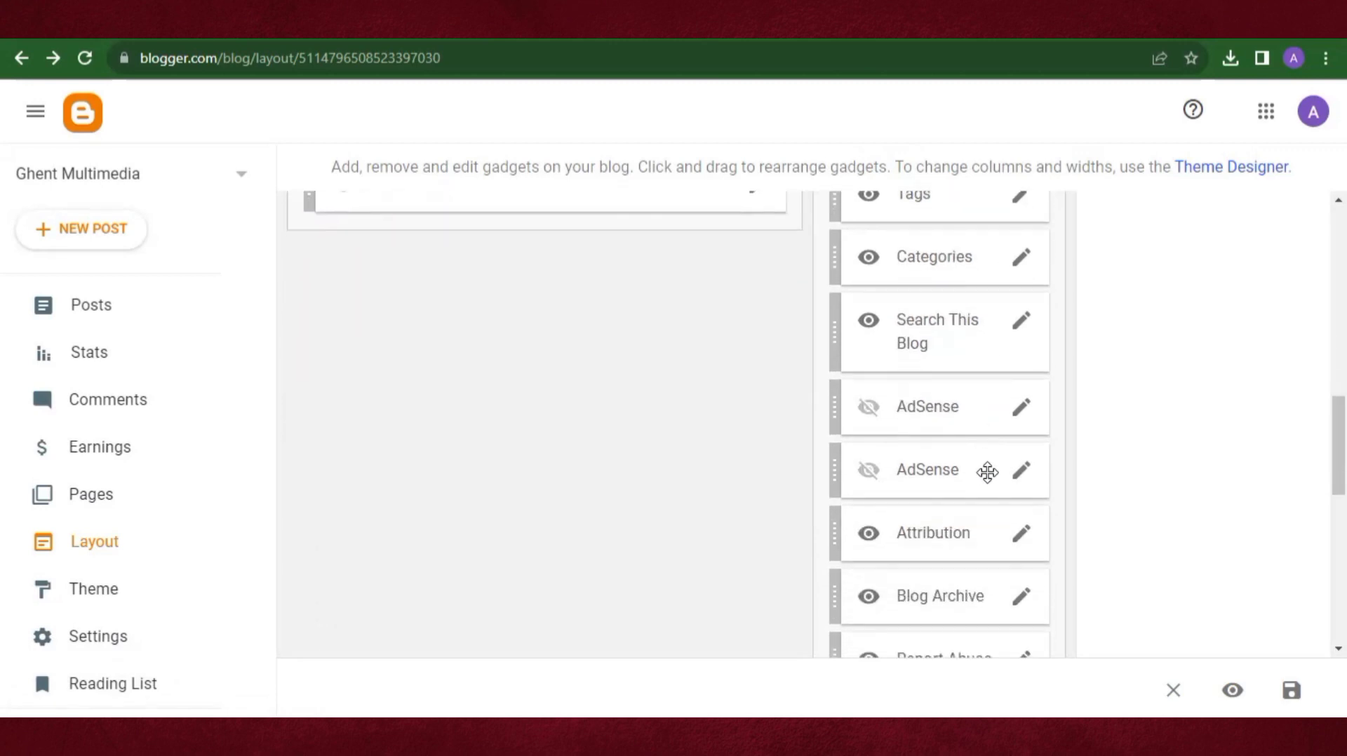
{"action": "scroll", "coordinate": [987, 469], "scroll_direction": "down", "scroll_amount": 2}
{"action": "left_click", "coordinate": [1021, 443]}
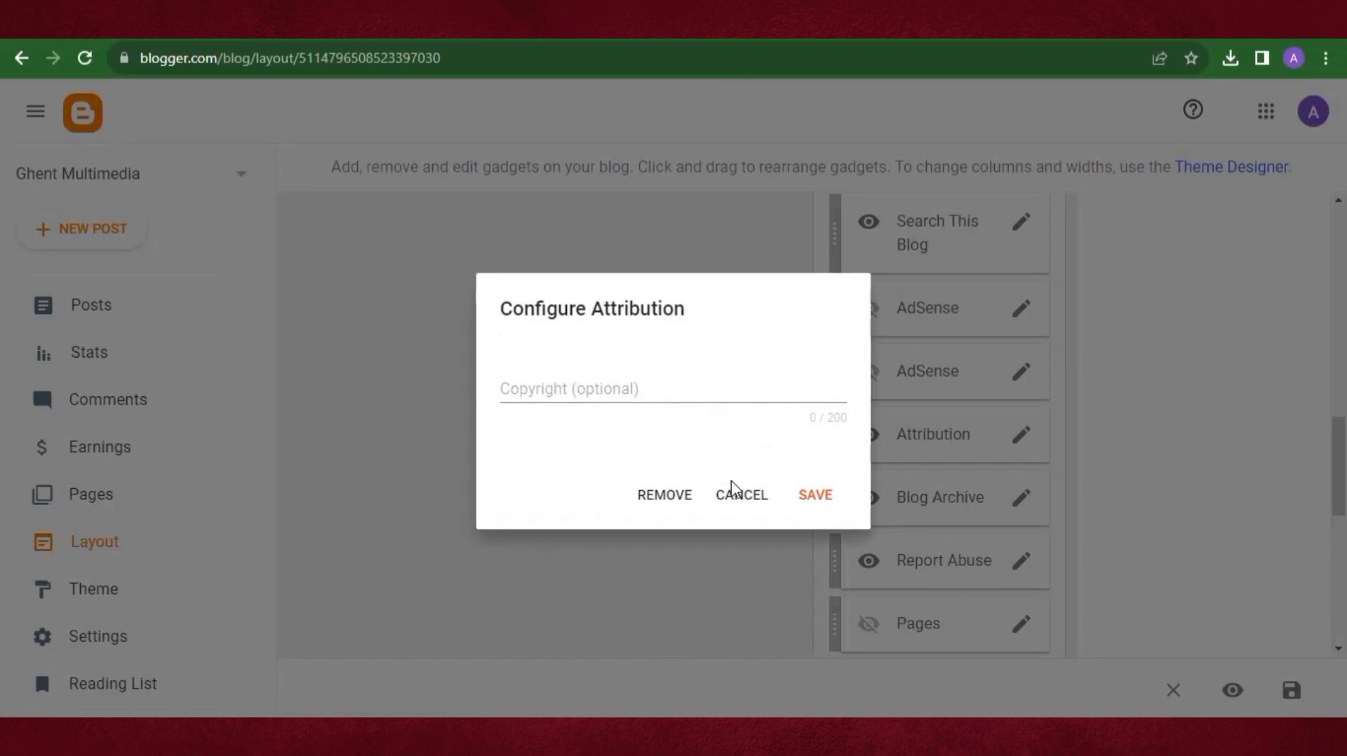
{"action": "left_click", "coordinate": [663, 496]}
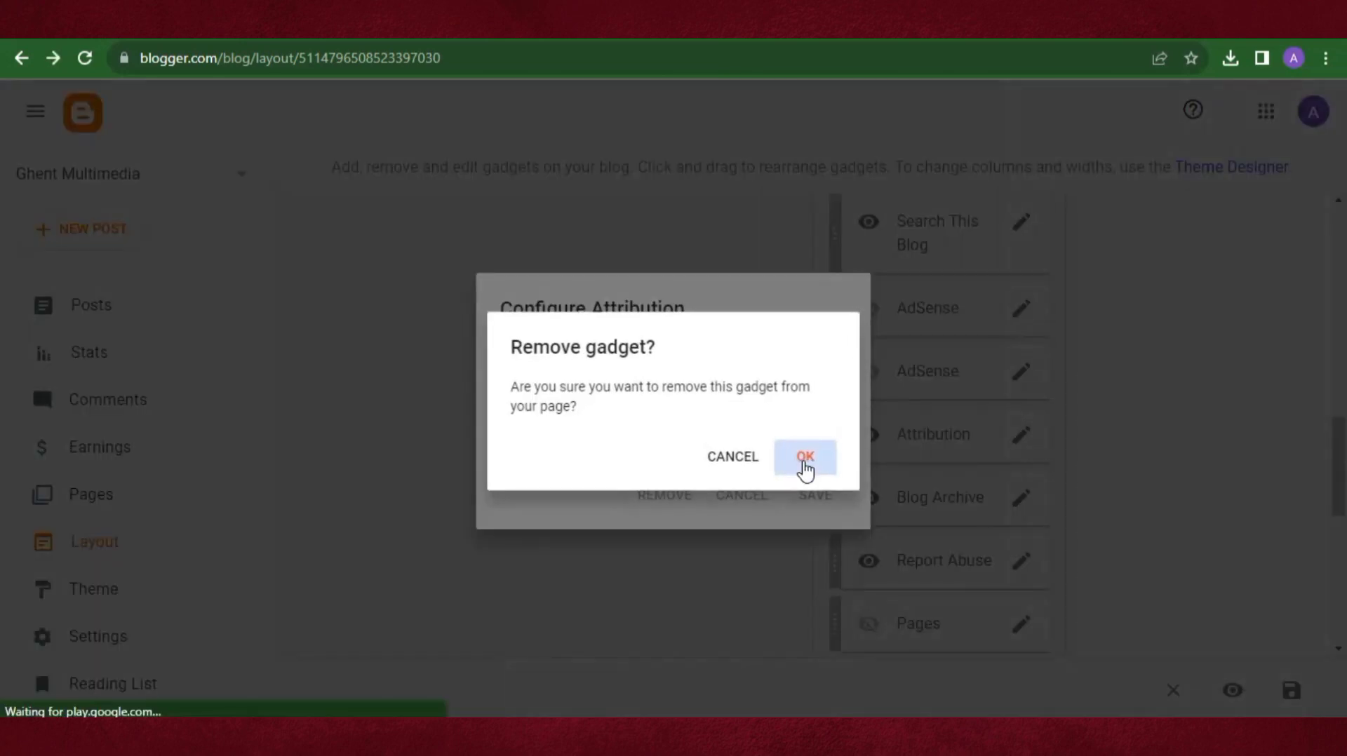
{"action": "left_click", "coordinate": [807, 459]}
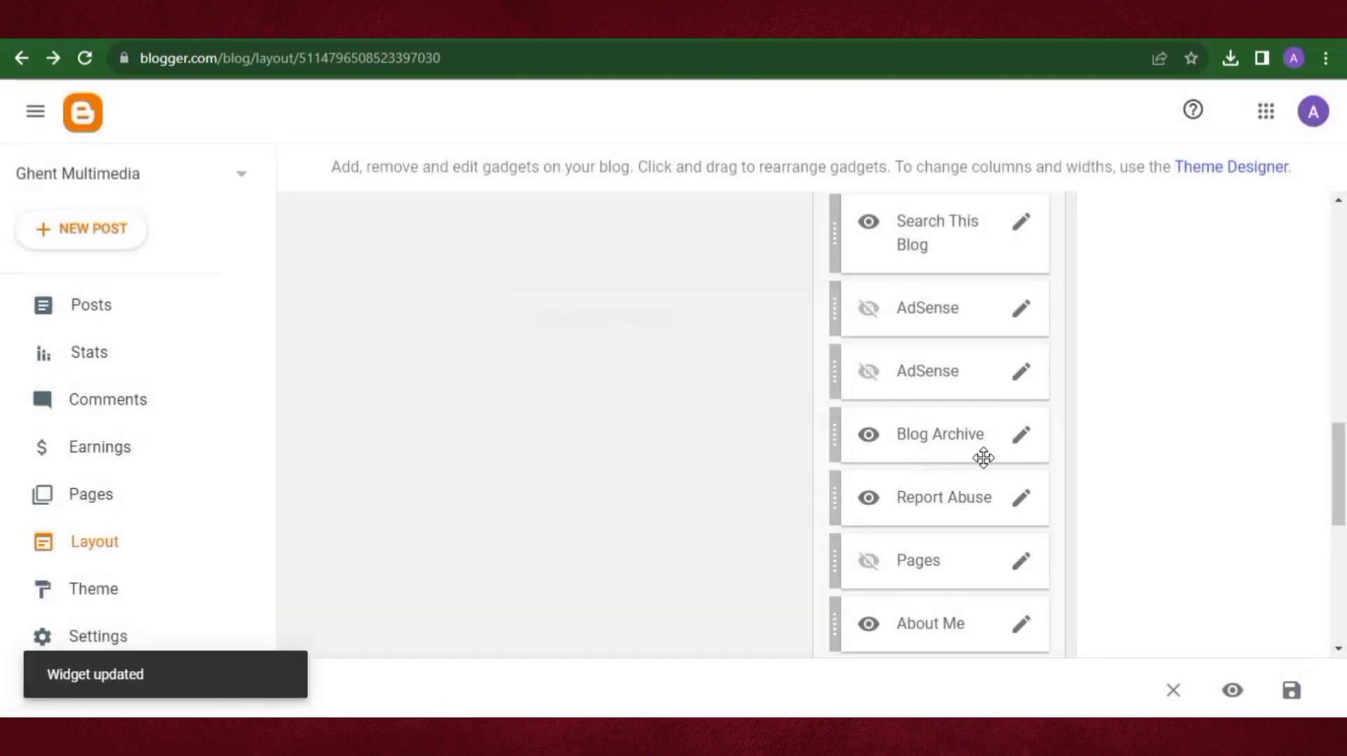
Remove the Report Abuse gadget from the Sidebar Right section and save the layout
{"action": "scroll", "coordinate": [983, 457], "scroll_direction": "down", "scroll_amount": 3}
{"action": "left_click", "coordinate": [1023, 305]}
{"action": "left_click", "coordinate": [665, 495]}
{"action": "left_click", "coordinate": [801, 469]}
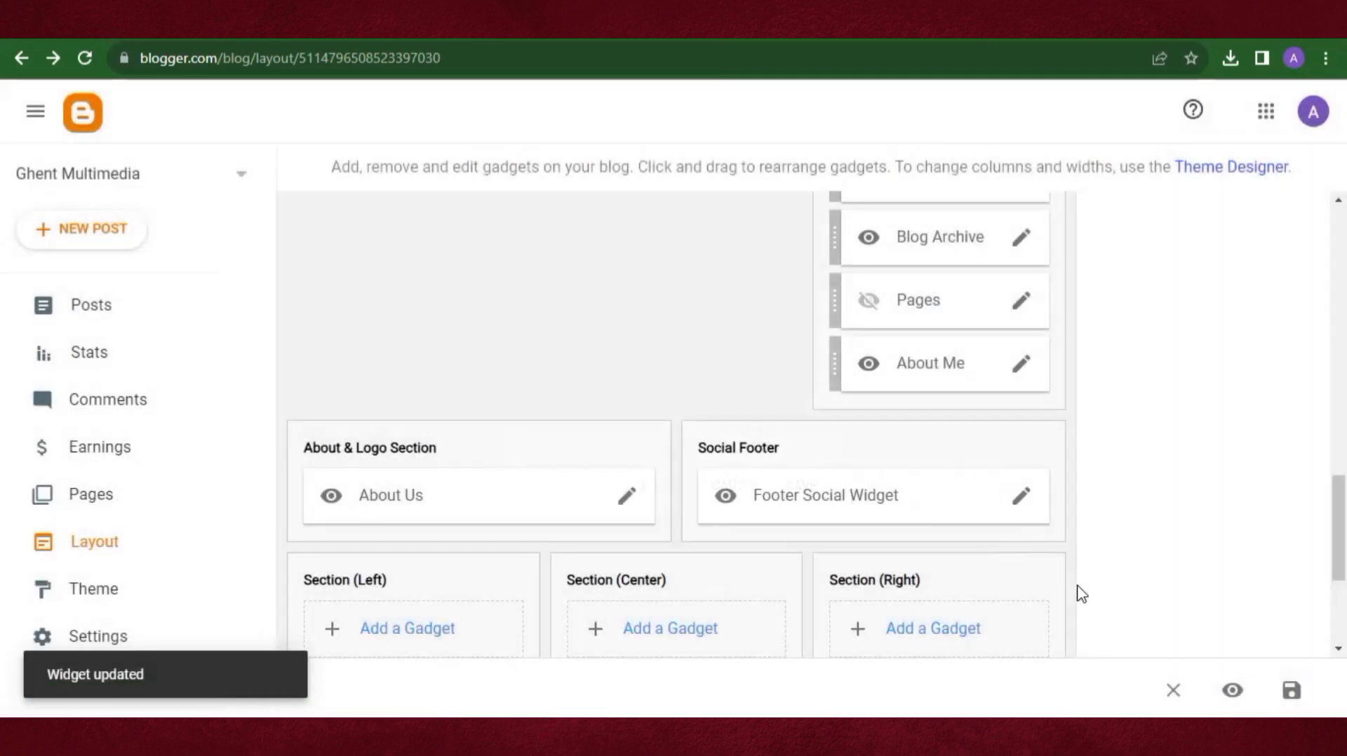
{"action": "left_click", "coordinate": [1292, 693]}
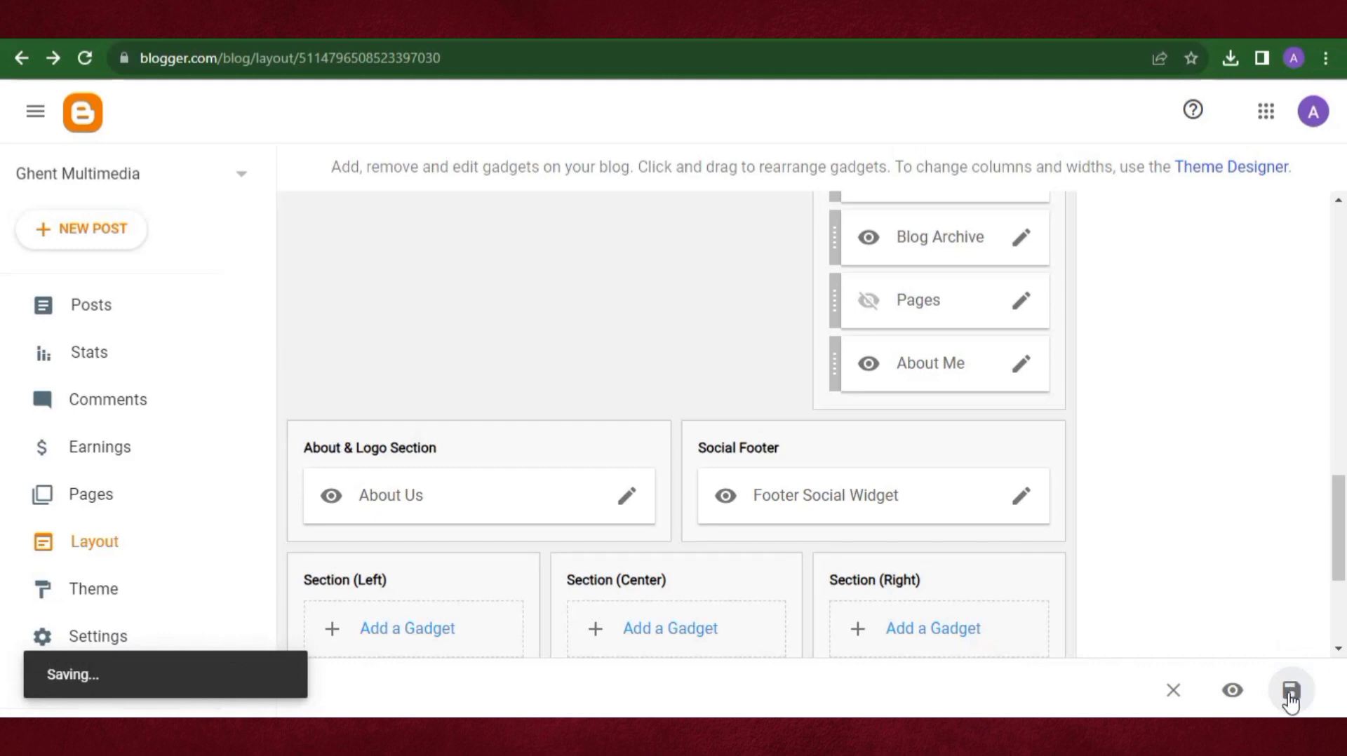
Compare the Top Navigation and header sections of the layout with the top of the live blog
{"action": "scroll", "coordinate": [652, 511], "scroll_direction": "up", "scroll_amount": 15}
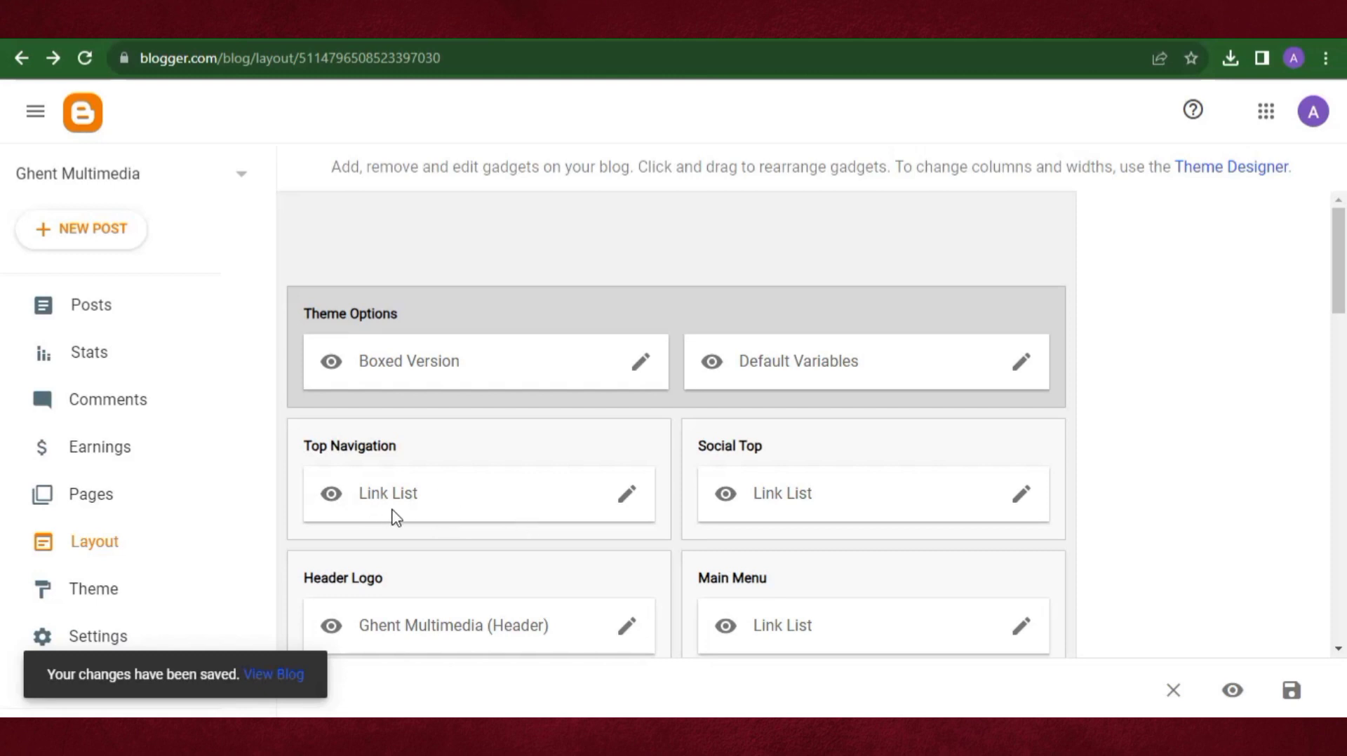
{"action": "scroll", "coordinate": [409, 526], "scroll_direction": "down", "scroll_amount": 2}
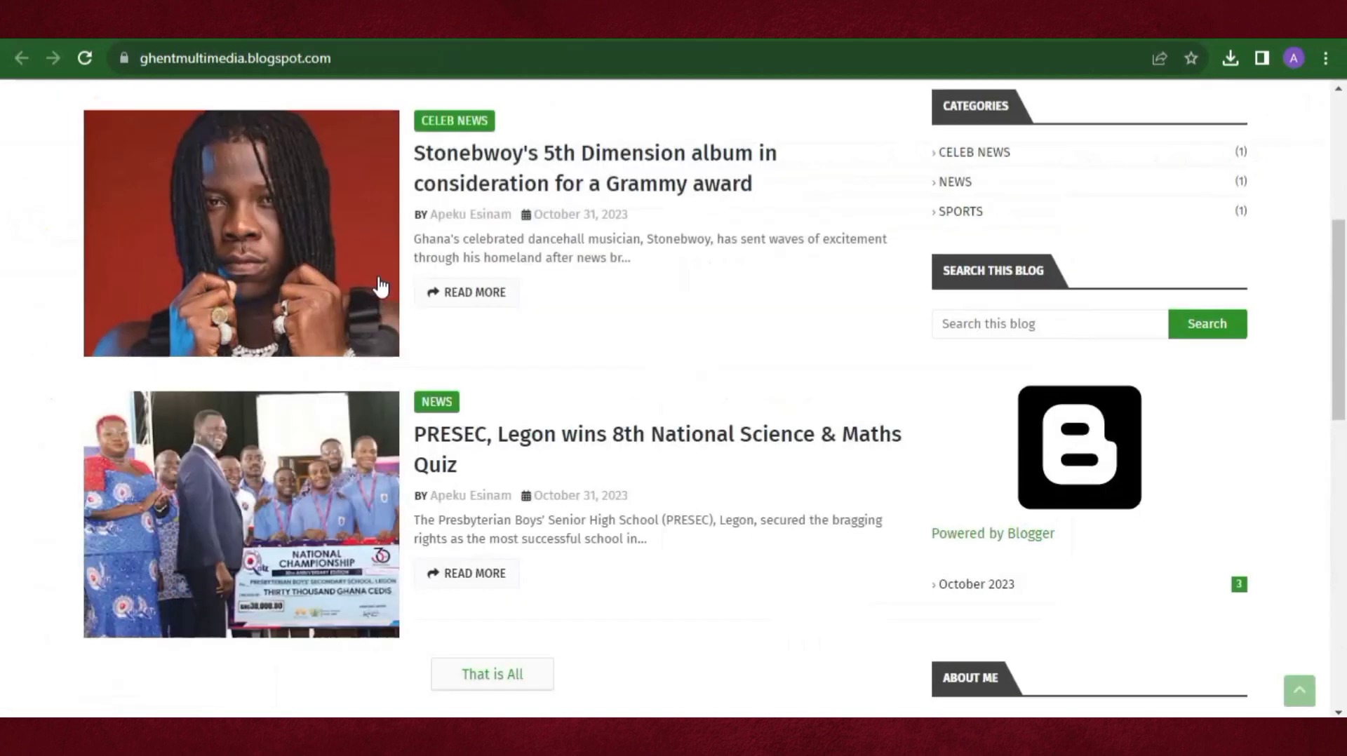
{"action": "scroll", "coordinate": [211, 127], "scroll_direction": "up", "scroll_amount": 10}
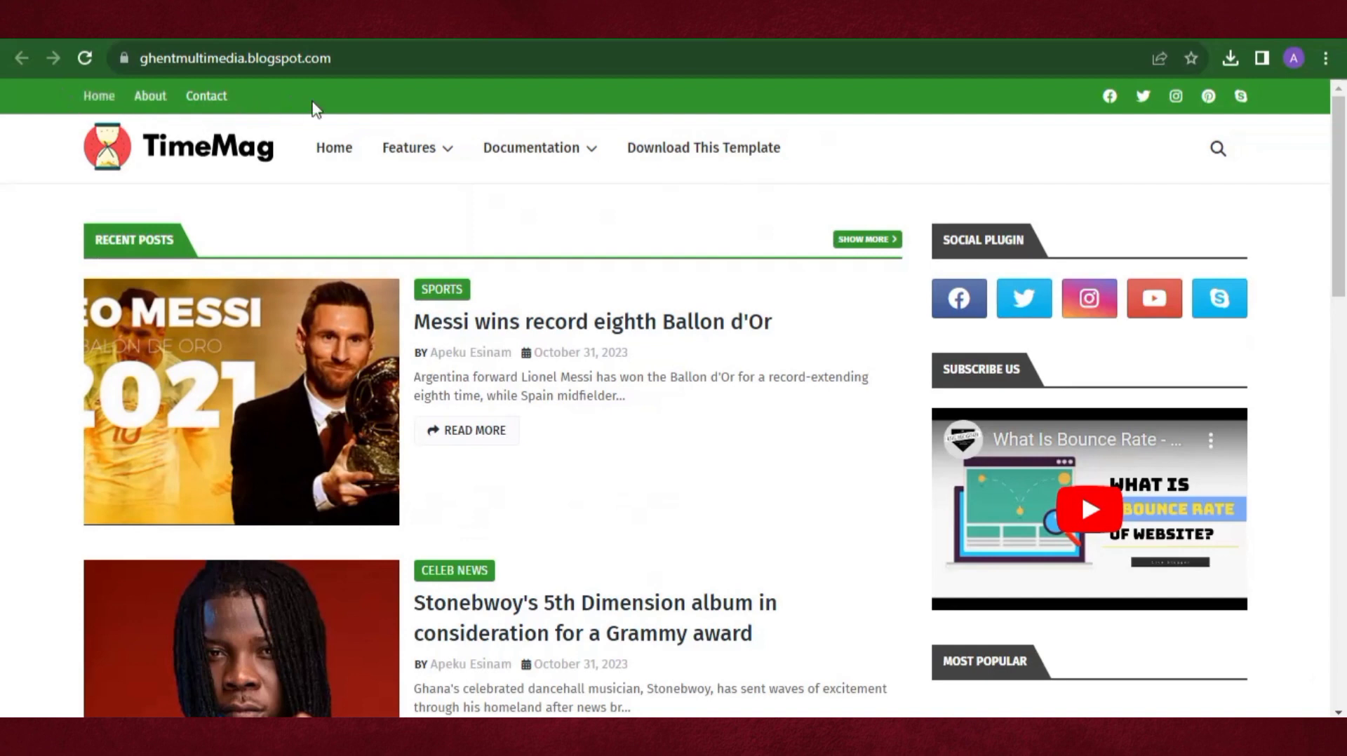
Compare the main menu on the live blog with the Main Menu section of the Blogger layout
{"action": "mouse_move", "coordinate": [421, 170]}
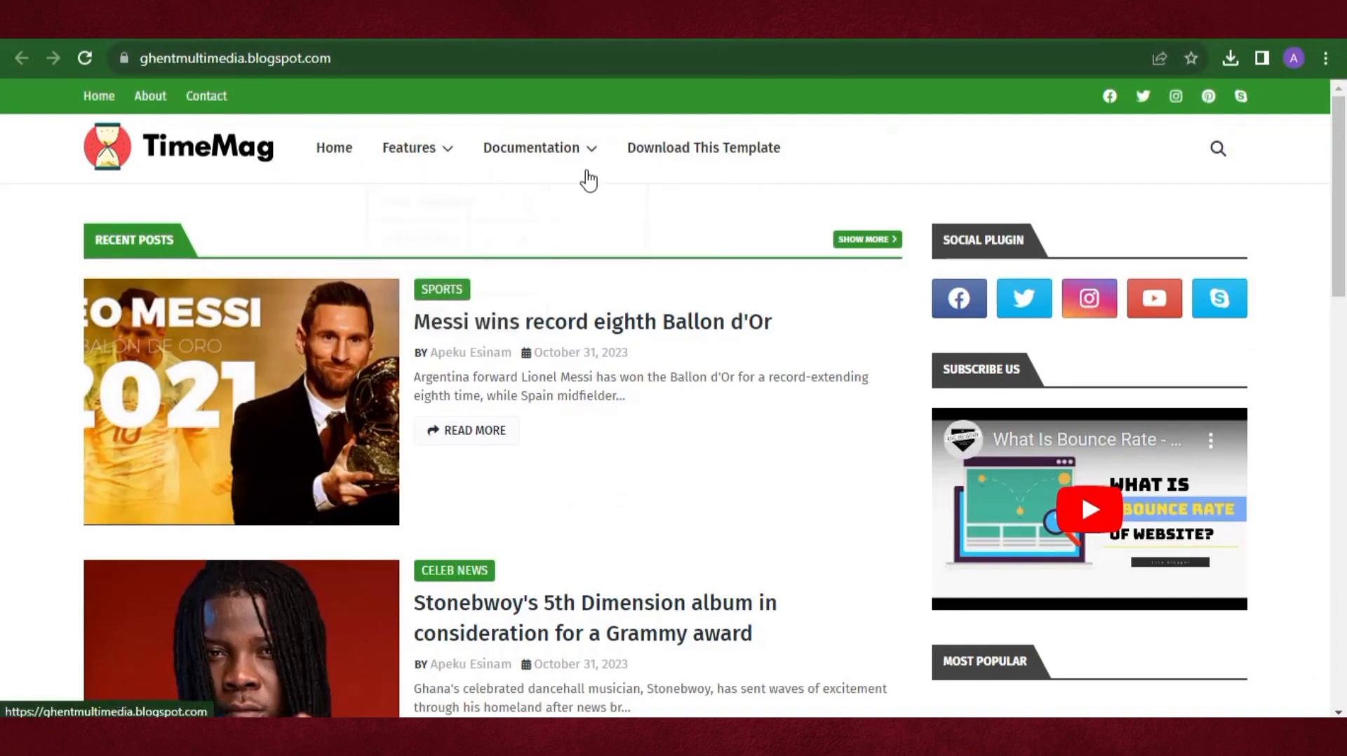
{"action": "left_click", "coordinate": [457, 40]}
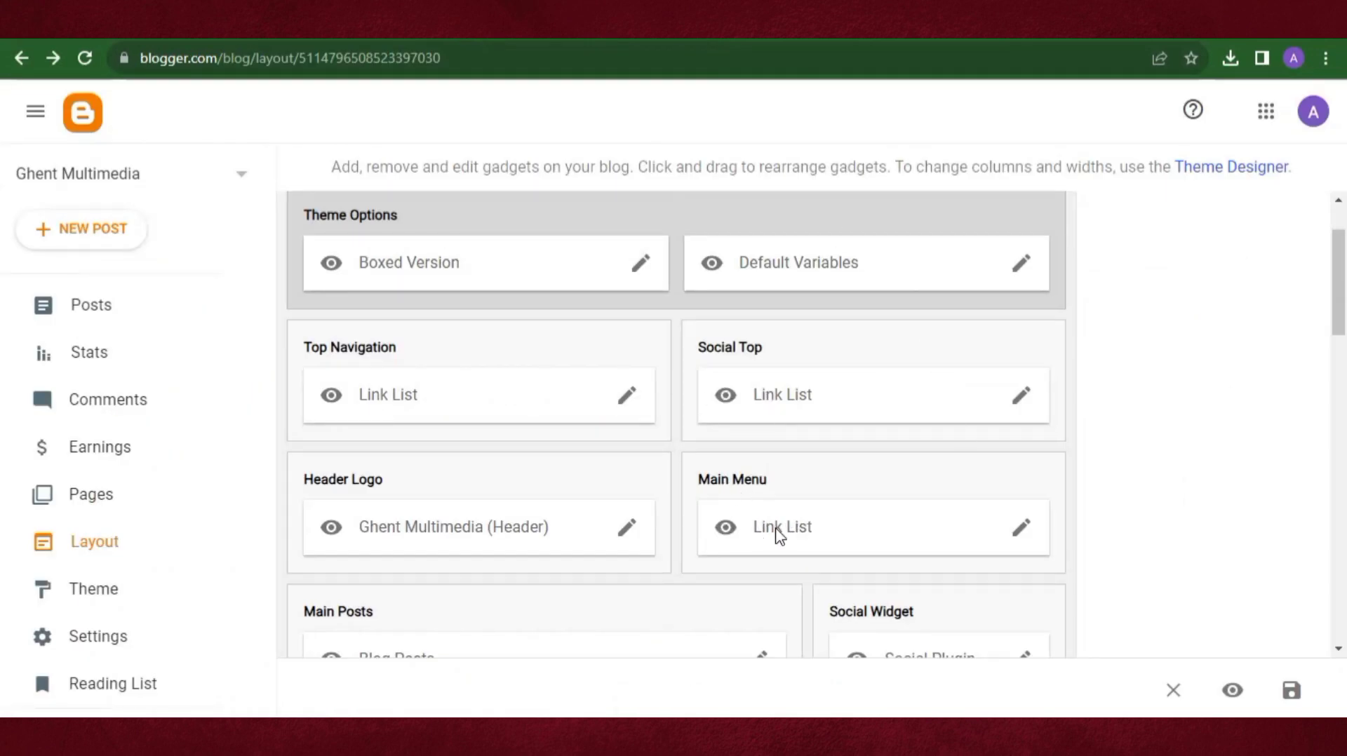
{"action": "key", "text": "ctrl+Tab"}
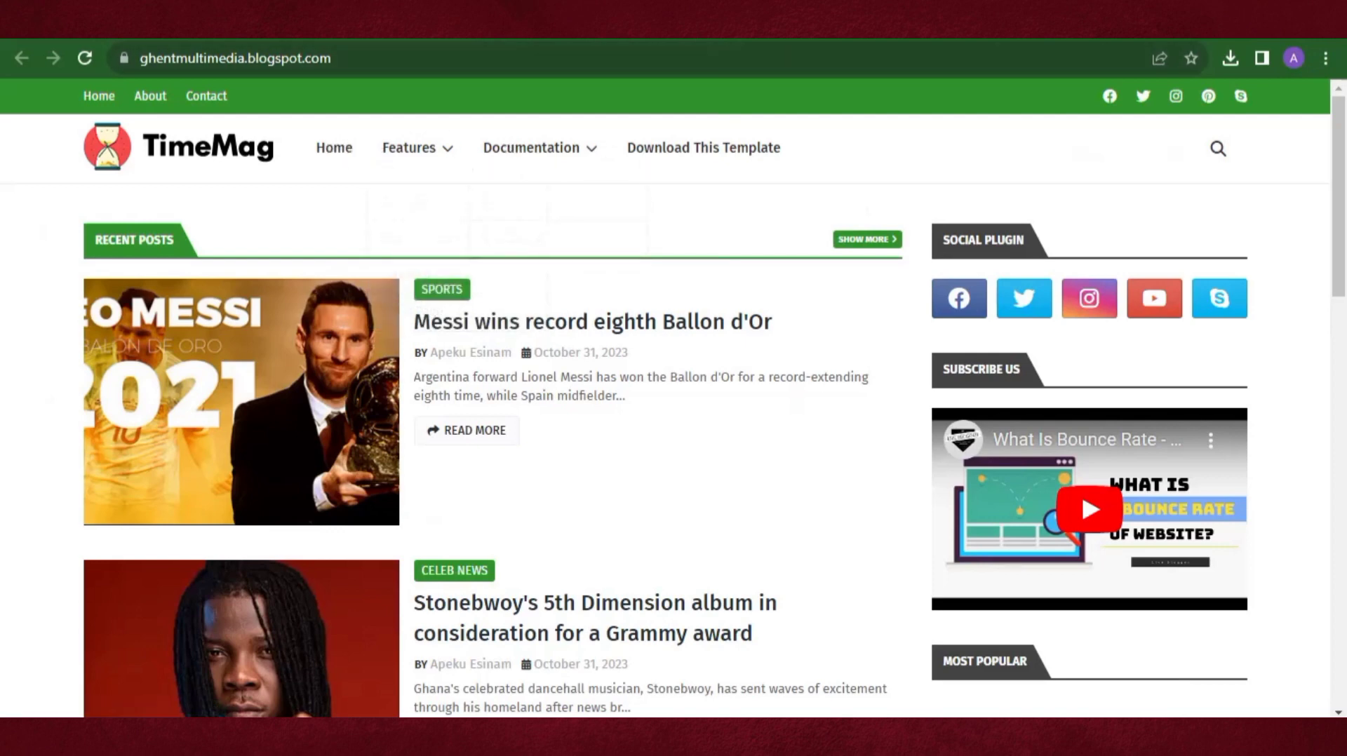
{"action": "key", "text": "ctrl+Tab"}
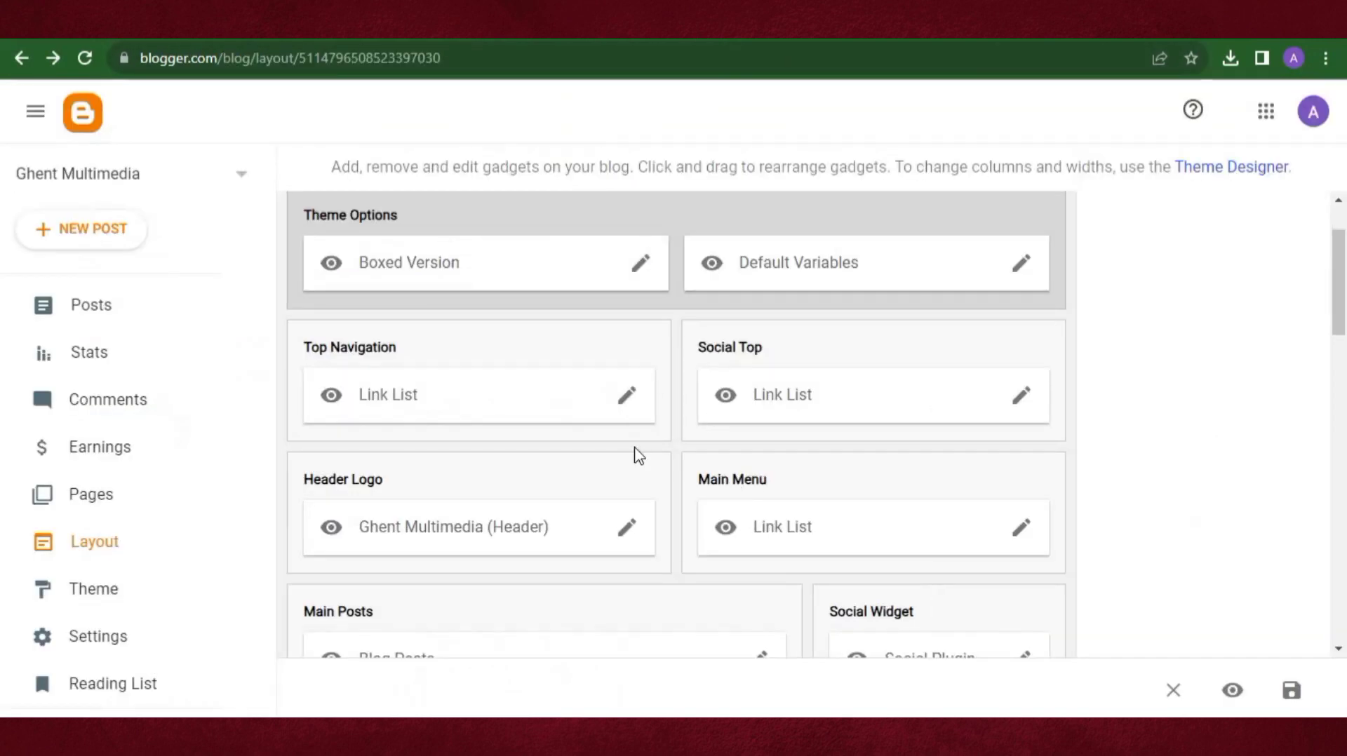
Open the Main Menu link list configuration and review its Features, DropDown and ShortCodes items
{"action": "scroll", "coordinate": [639, 456], "scroll_direction": "down", "scroll_amount": 3}
{"action": "scroll", "coordinate": [685, 499], "scroll_direction": "up", "scroll_amount": 1}
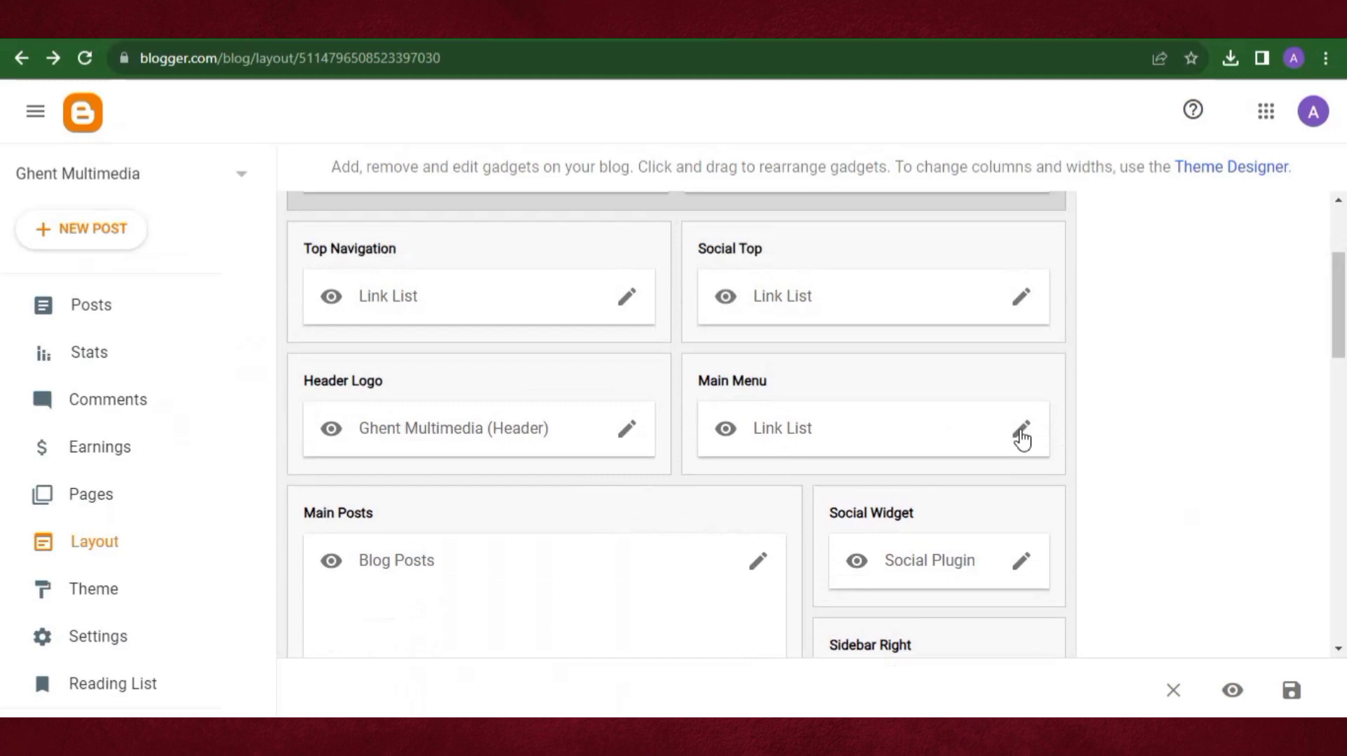
{"action": "left_click", "coordinate": [1021, 432]}
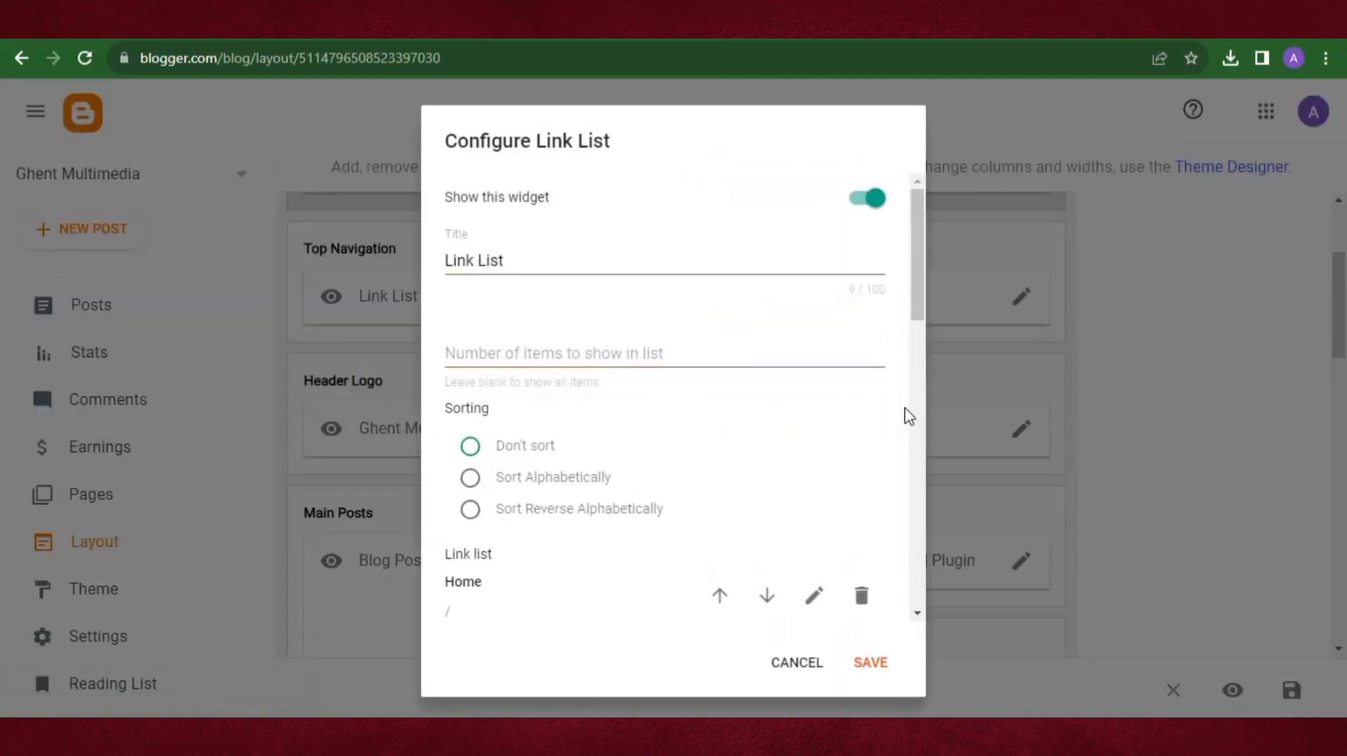
{"action": "scroll", "coordinate": [554, 421], "scroll_direction": "down", "scroll_amount": 3}
{"action": "scroll", "coordinate": [558, 429], "scroll_direction": "down", "scroll_amount": 2}
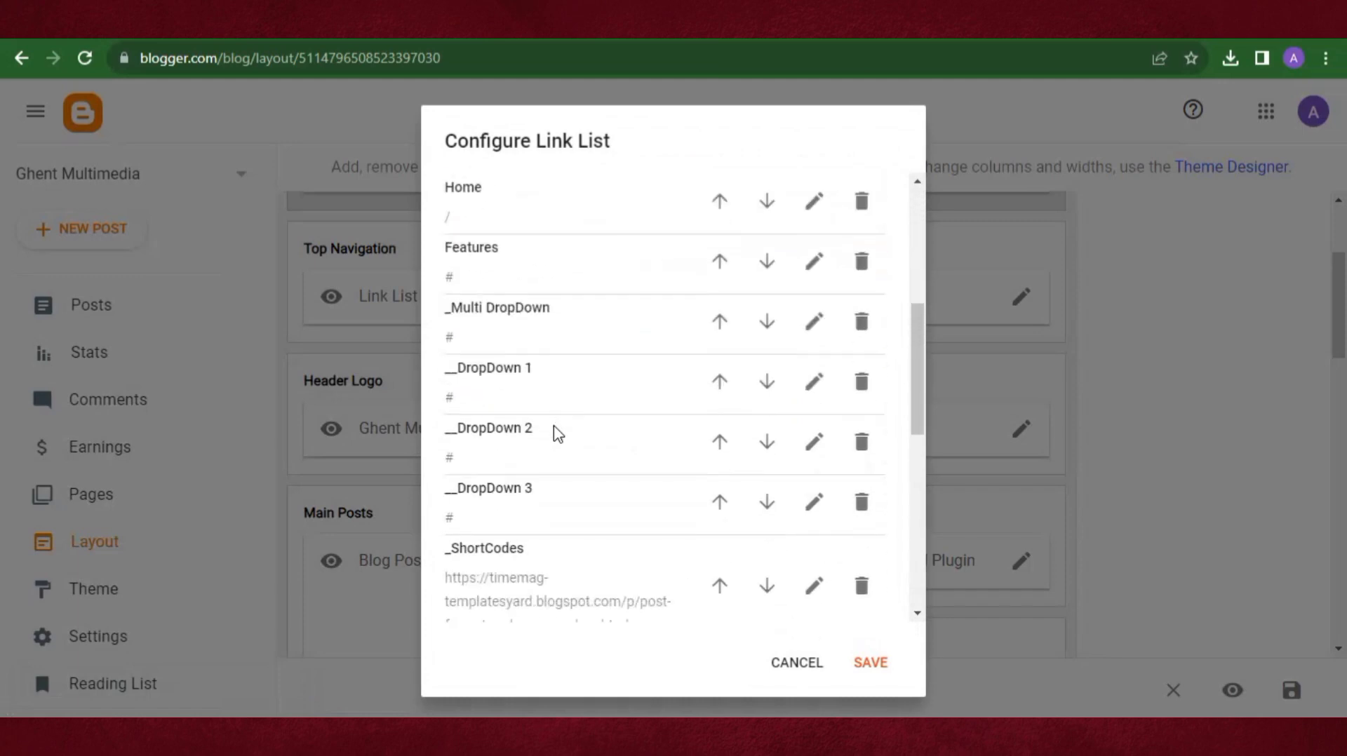
{"action": "scroll", "coordinate": [477, 517], "scroll_direction": "down", "scroll_amount": 1}
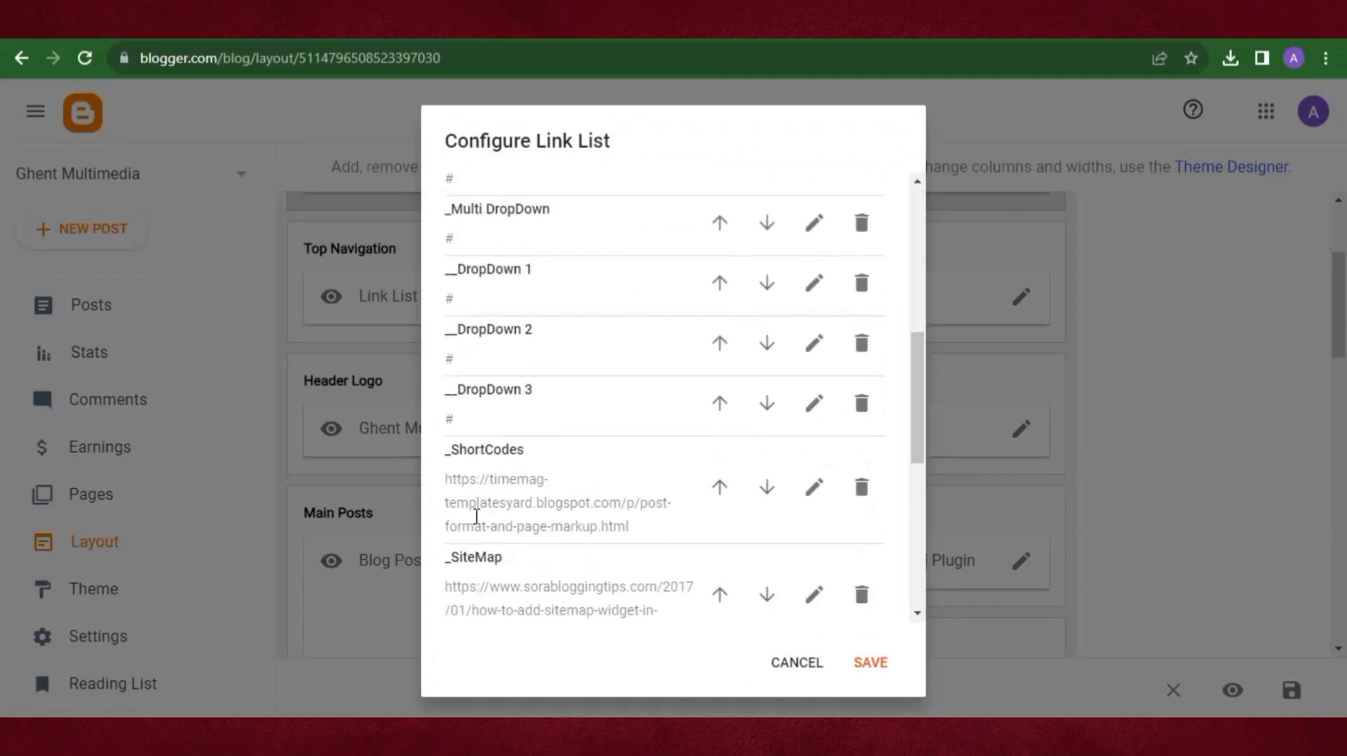
{"action": "scroll", "coordinate": [489, 538], "scroll_direction": "up", "scroll_amount": 3}
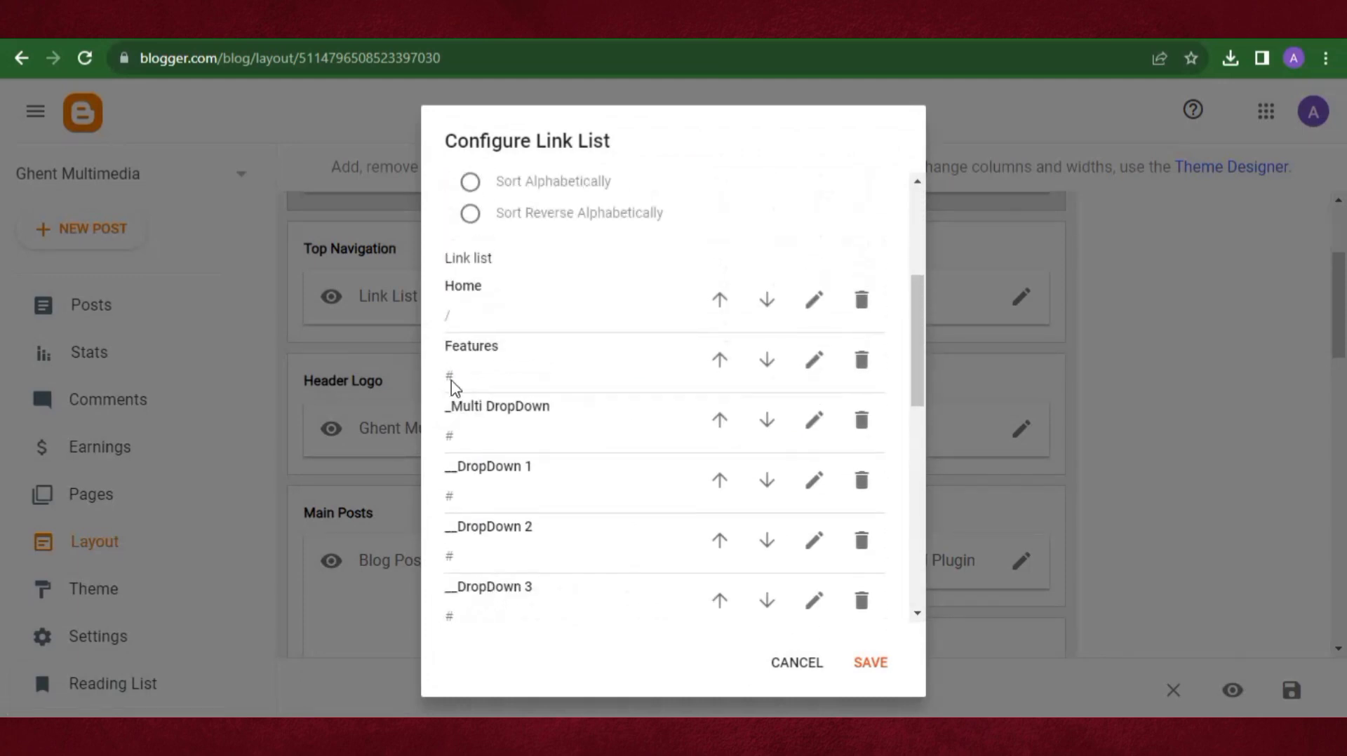
{"action": "triple_click", "coordinate": [455, 473]}
{"action": "left_click", "coordinate": [453, 474]}
{"action": "scroll", "coordinate": [503, 513], "scroll_direction": "down", "scroll_amount": 1}
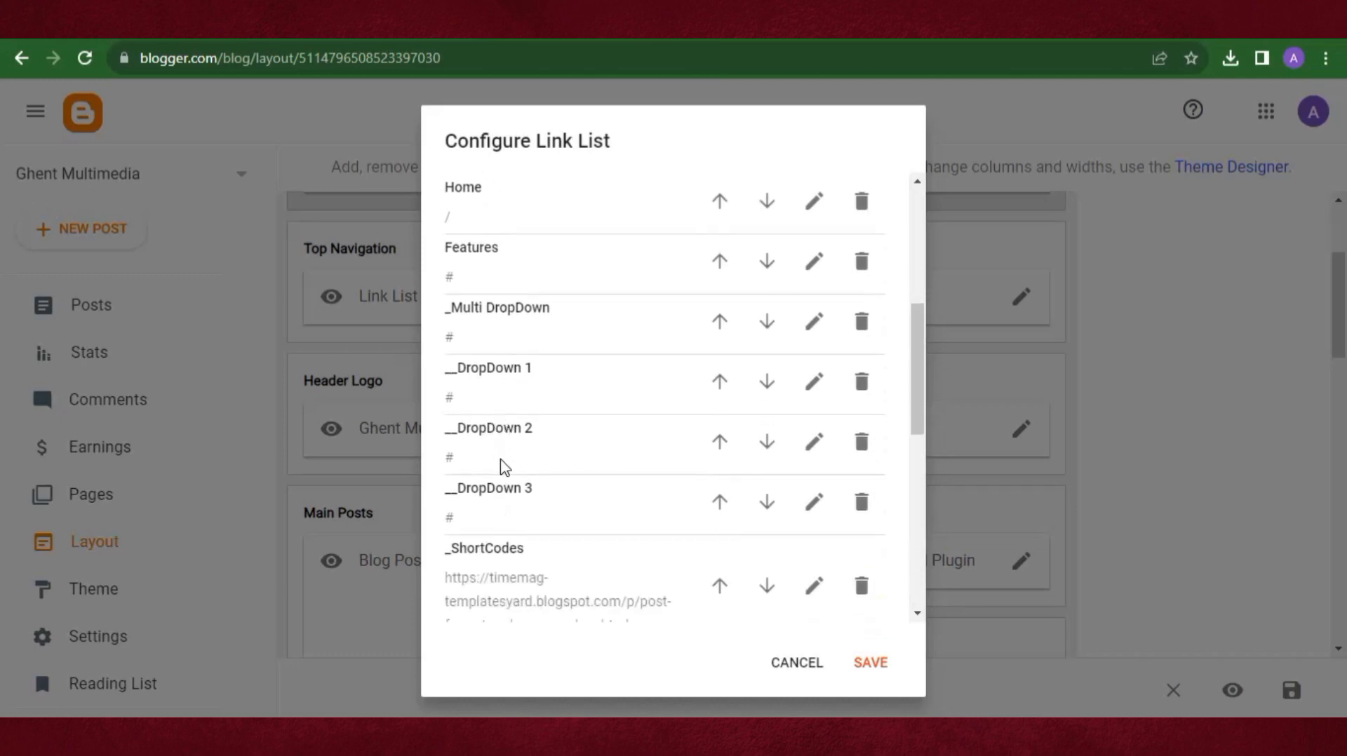
Delete the Documentation items, Download This Template, _Error Page, _SiteMap and _ShortCodes from the Main Menu link list
{"action": "scroll", "coordinate": [513, 467], "scroll_direction": "down", "scroll_amount": 3}
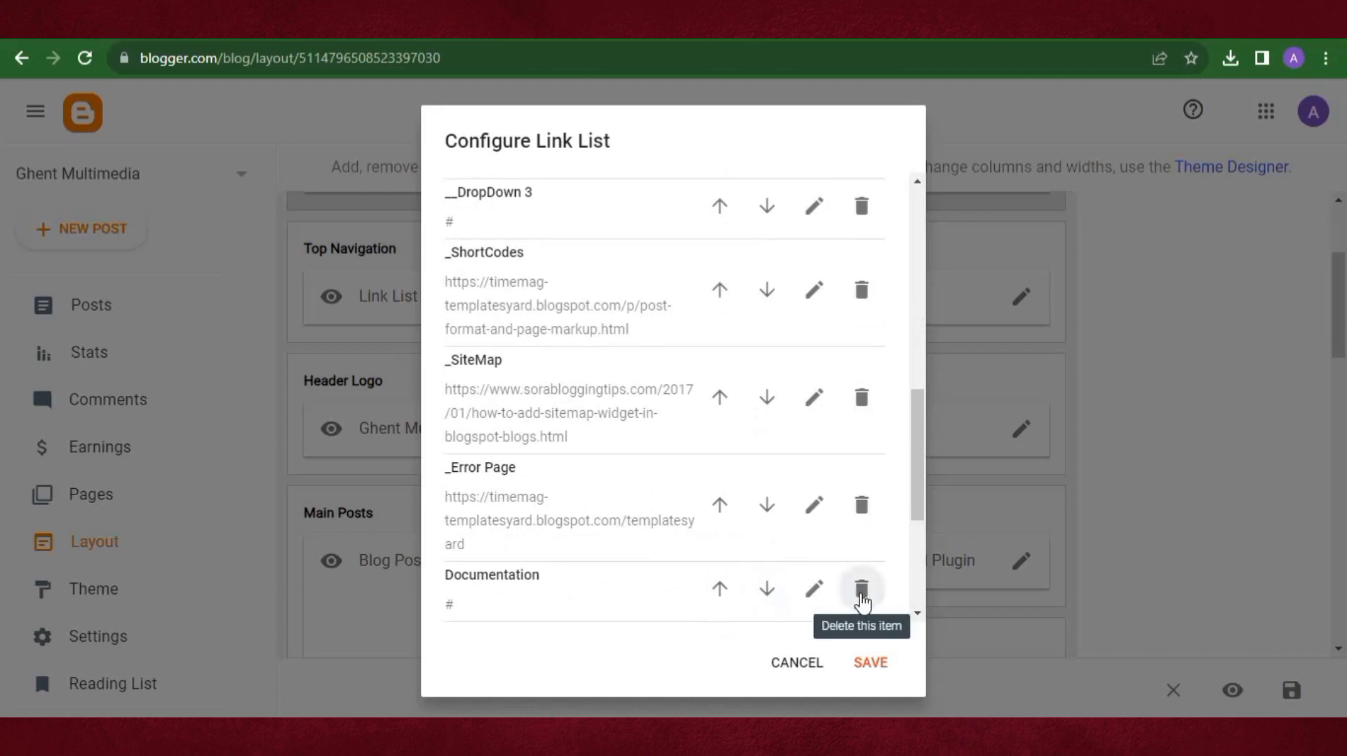
{"action": "left_click", "coordinate": [861, 601]}
{"action": "left_click", "coordinate": [862, 612]}
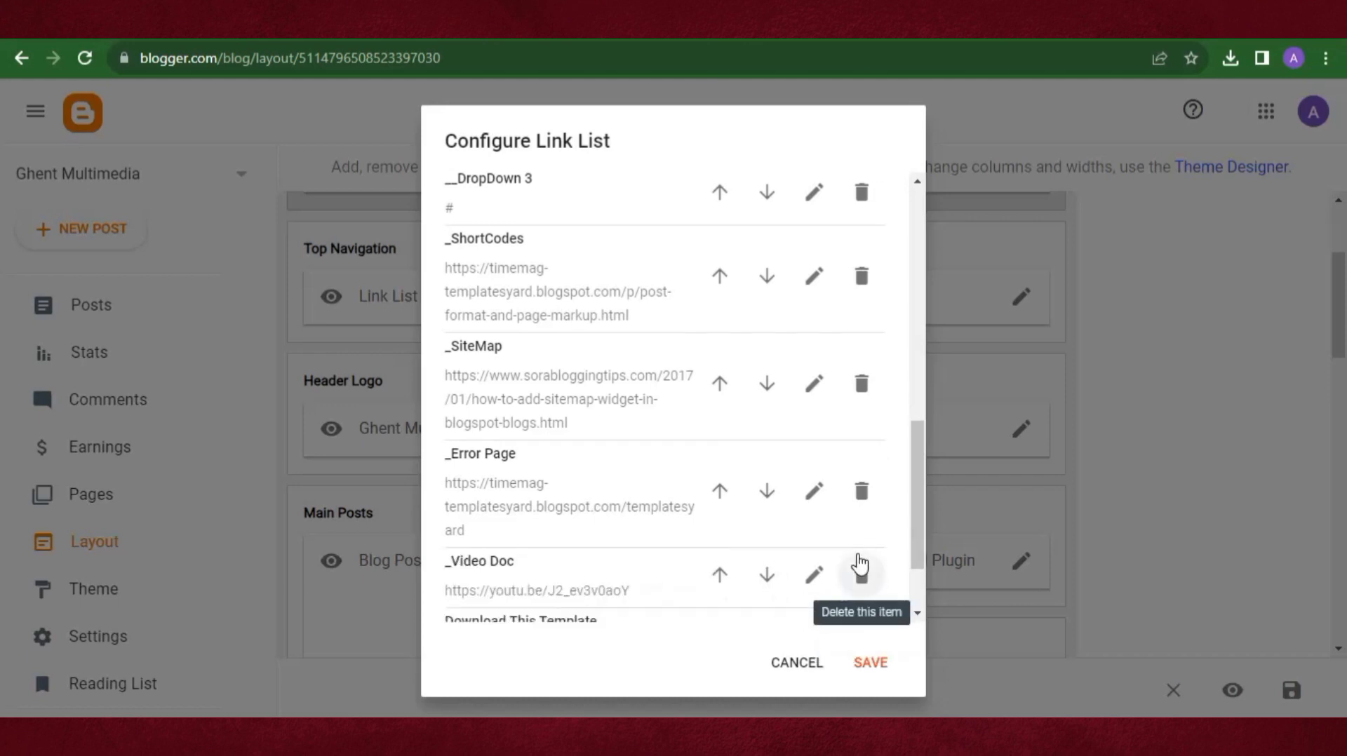
{"action": "left_click", "coordinate": [860, 568]}
{"action": "left_click", "coordinate": [860, 578]}
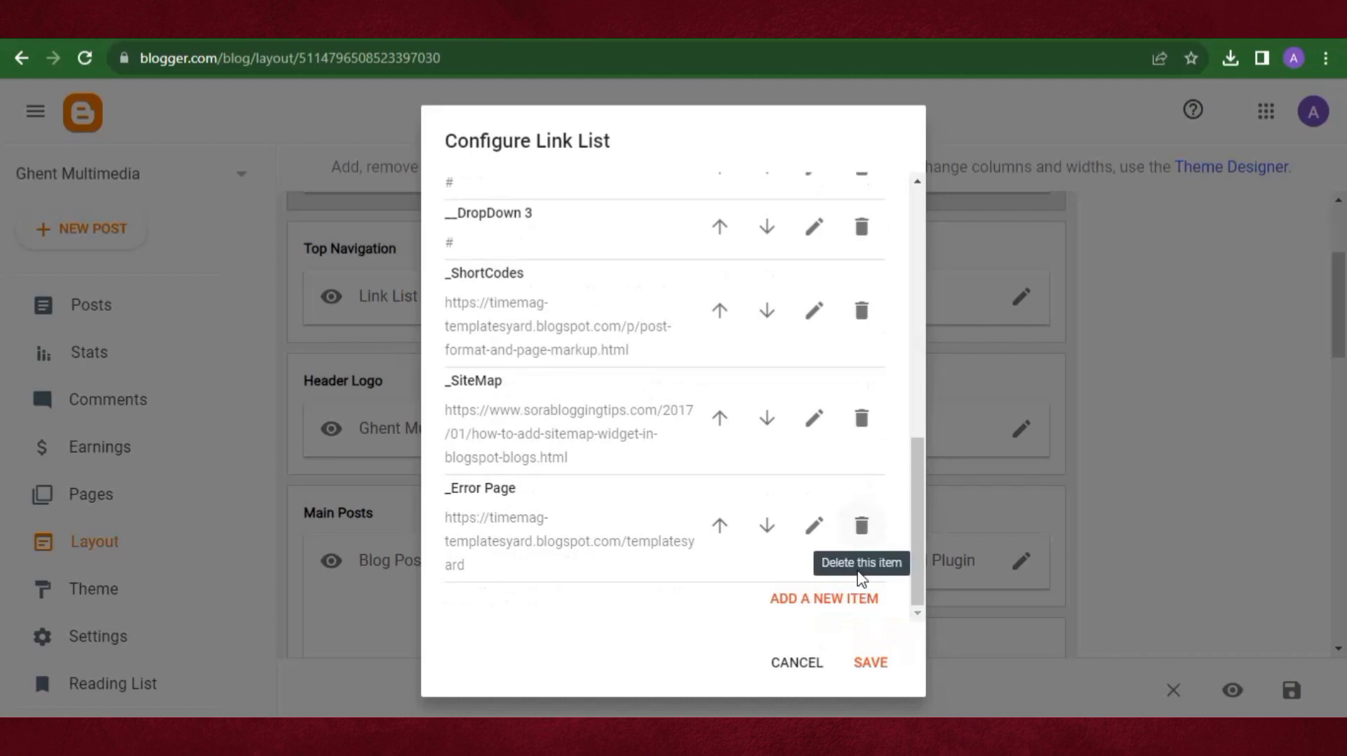
{"action": "left_click", "coordinate": [862, 528]}
{"action": "left_click", "coordinate": [862, 526]}
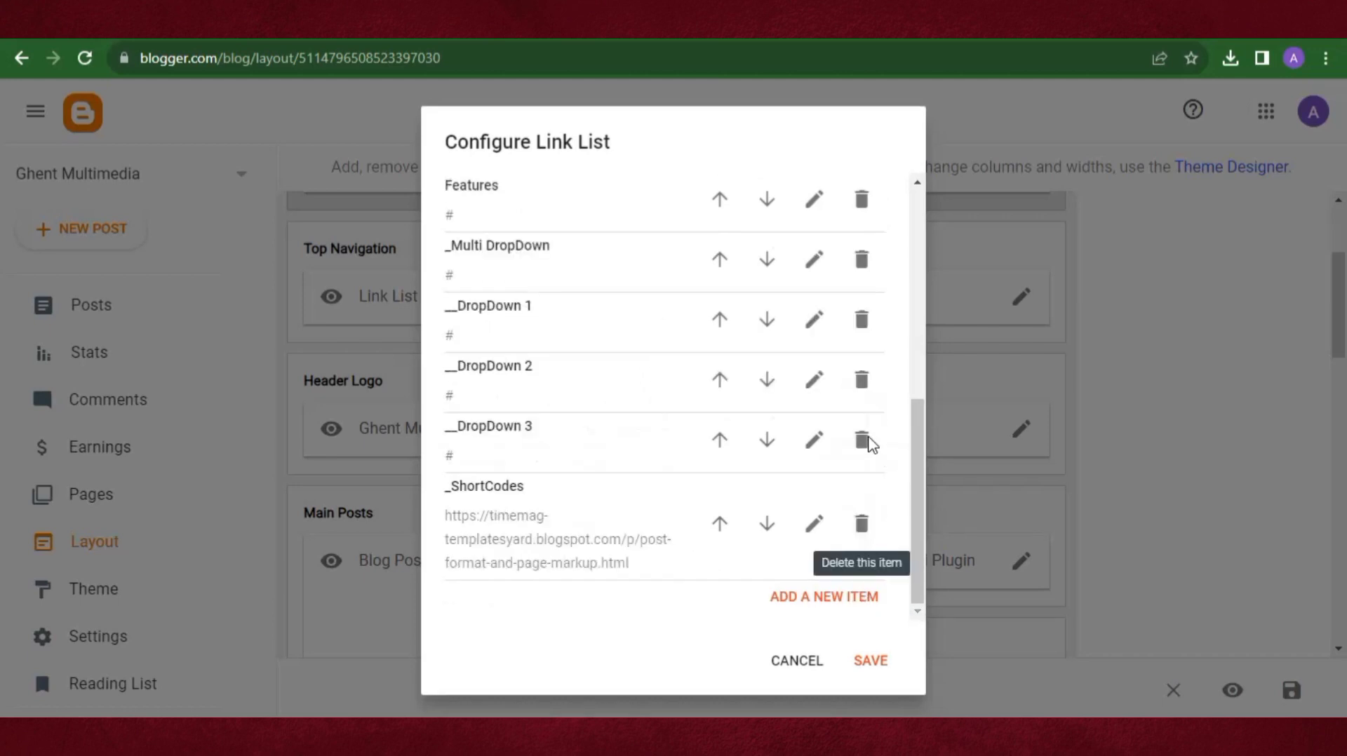
{"action": "left_click", "coordinate": [862, 524]}
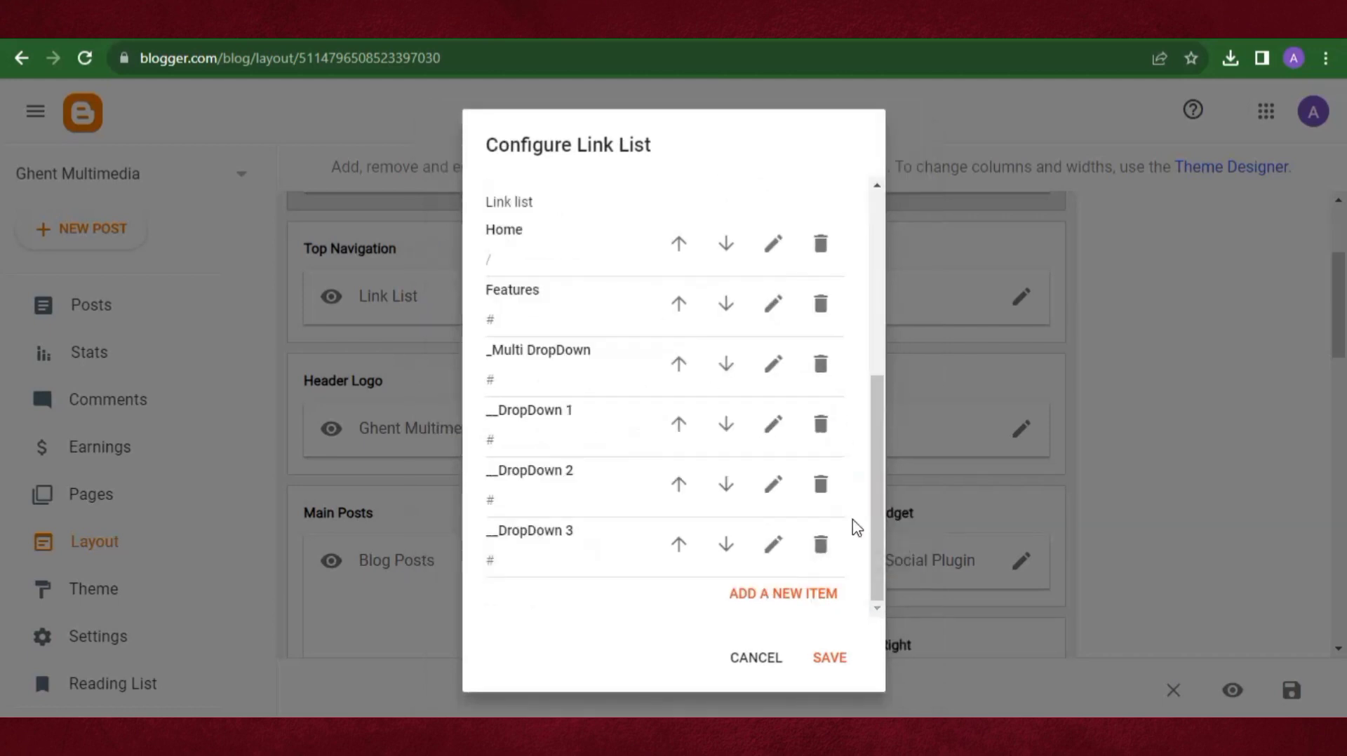
Delete the three __DropDown items, Features and _Multi DropDown from the link list, keeping only Home
{"action": "left_click", "coordinate": [820, 544]}
{"action": "left_click", "coordinate": [816, 481]}
{"action": "left_click", "coordinate": [818, 536]}
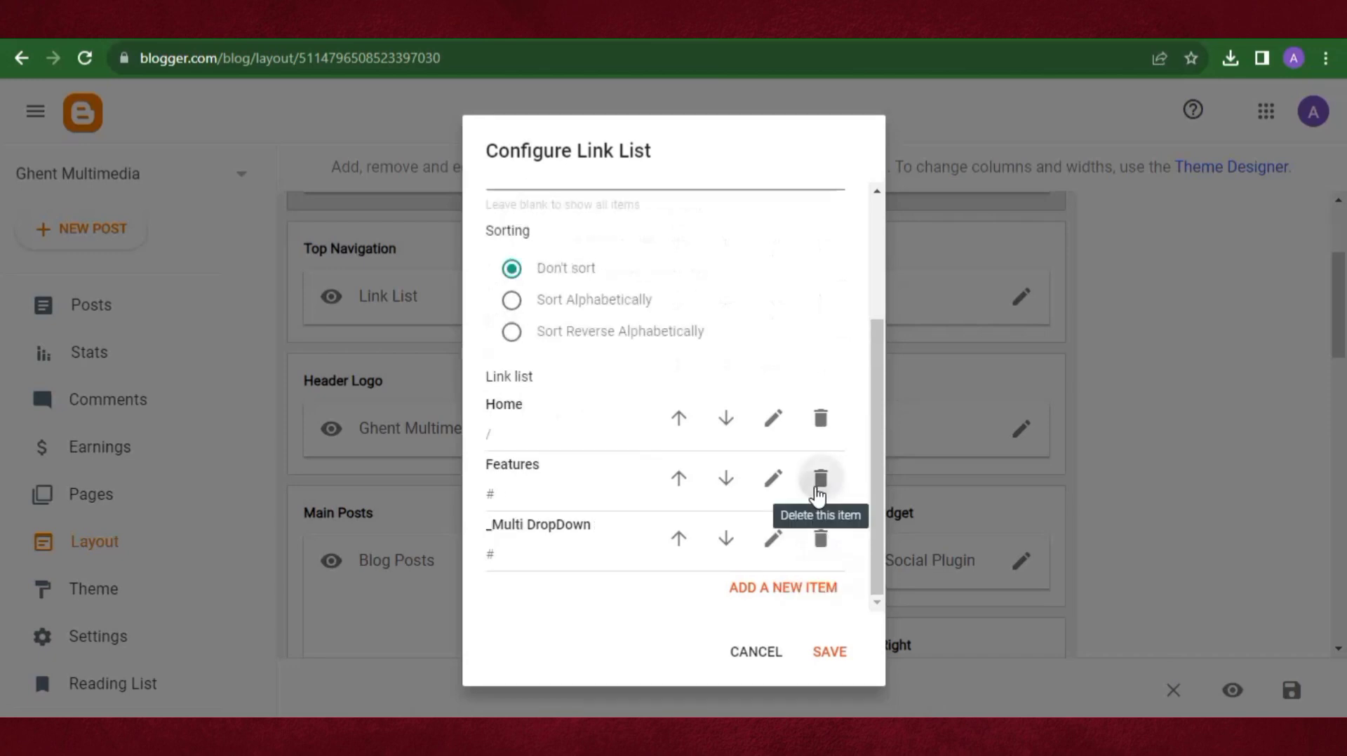
{"action": "left_click", "coordinate": [818, 491]}
{"action": "left_click", "coordinate": [821, 536]}
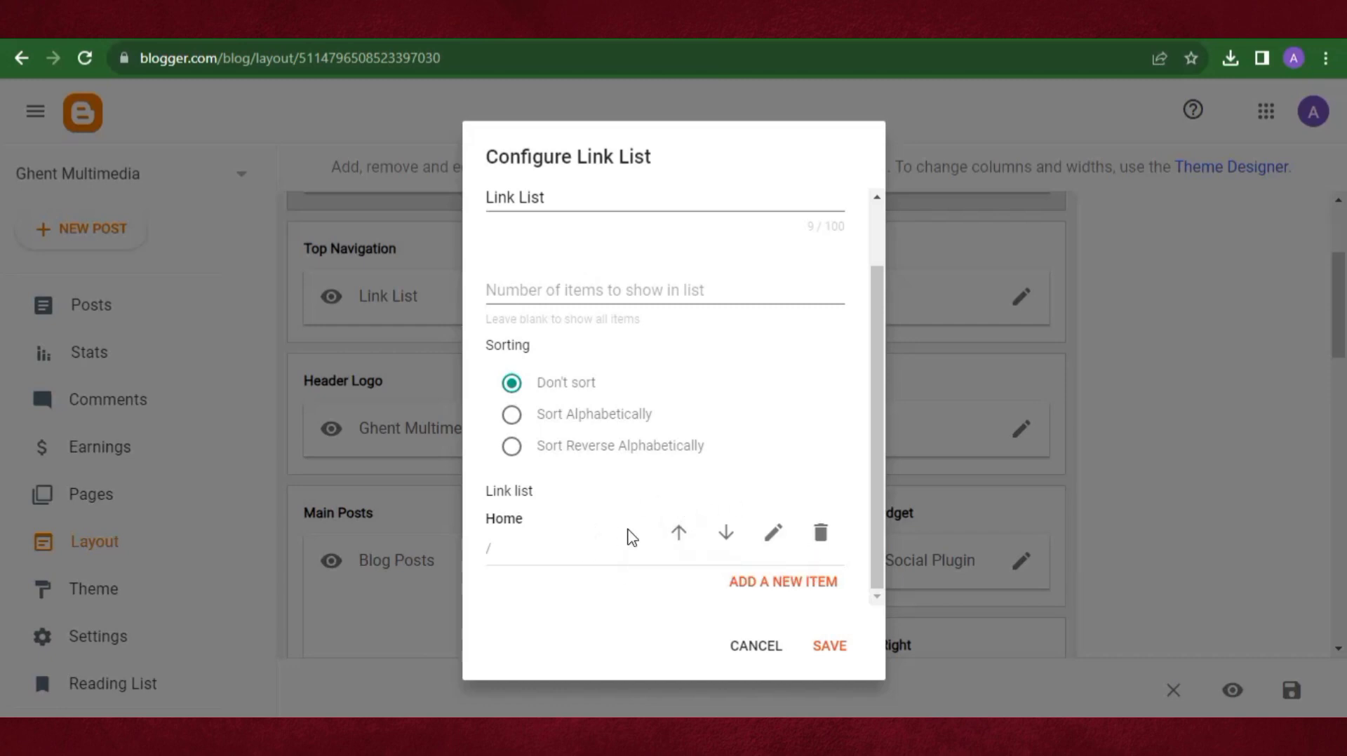
Add a new item to the Main Menu link list with the site name NEWS
{"action": "left_click", "coordinate": [768, 592]}
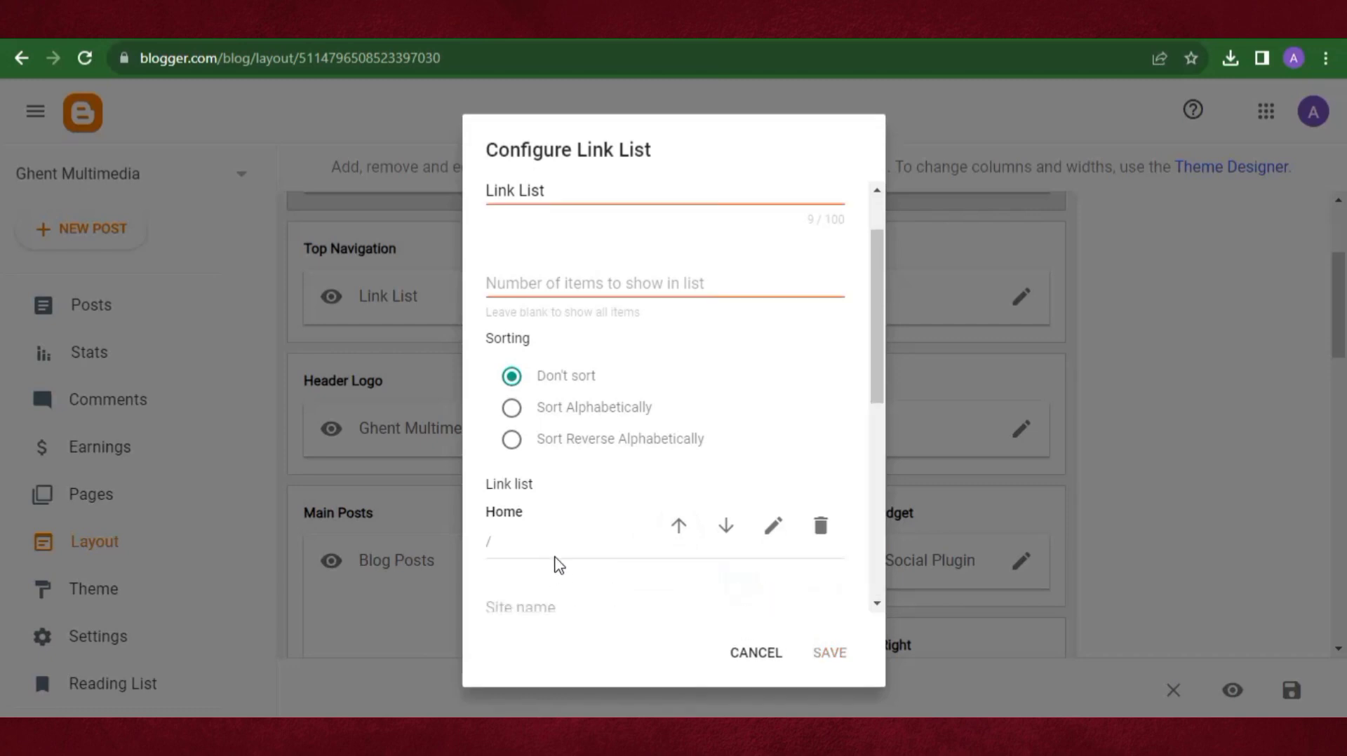
{"action": "scroll", "coordinate": [559, 565], "scroll_direction": "down", "scroll_amount": 3}
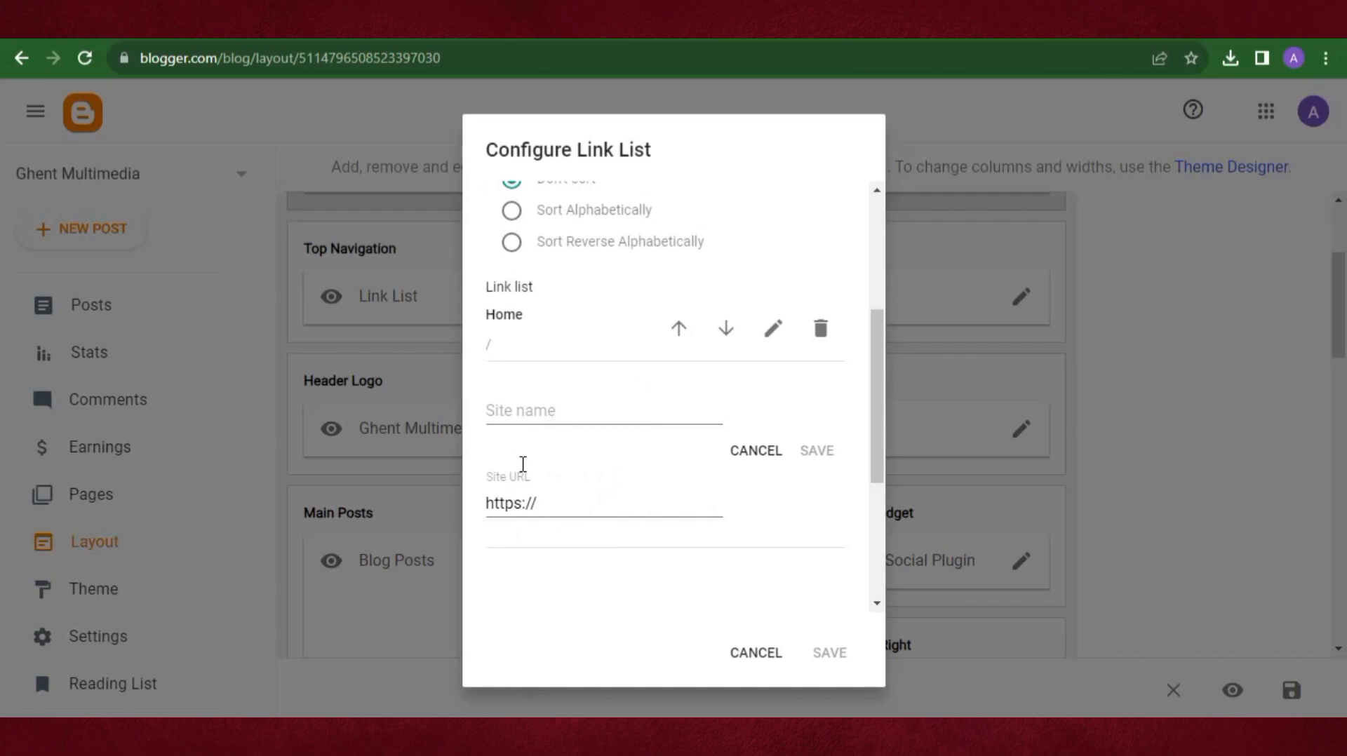
{"action": "left_click", "coordinate": [530, 410]}
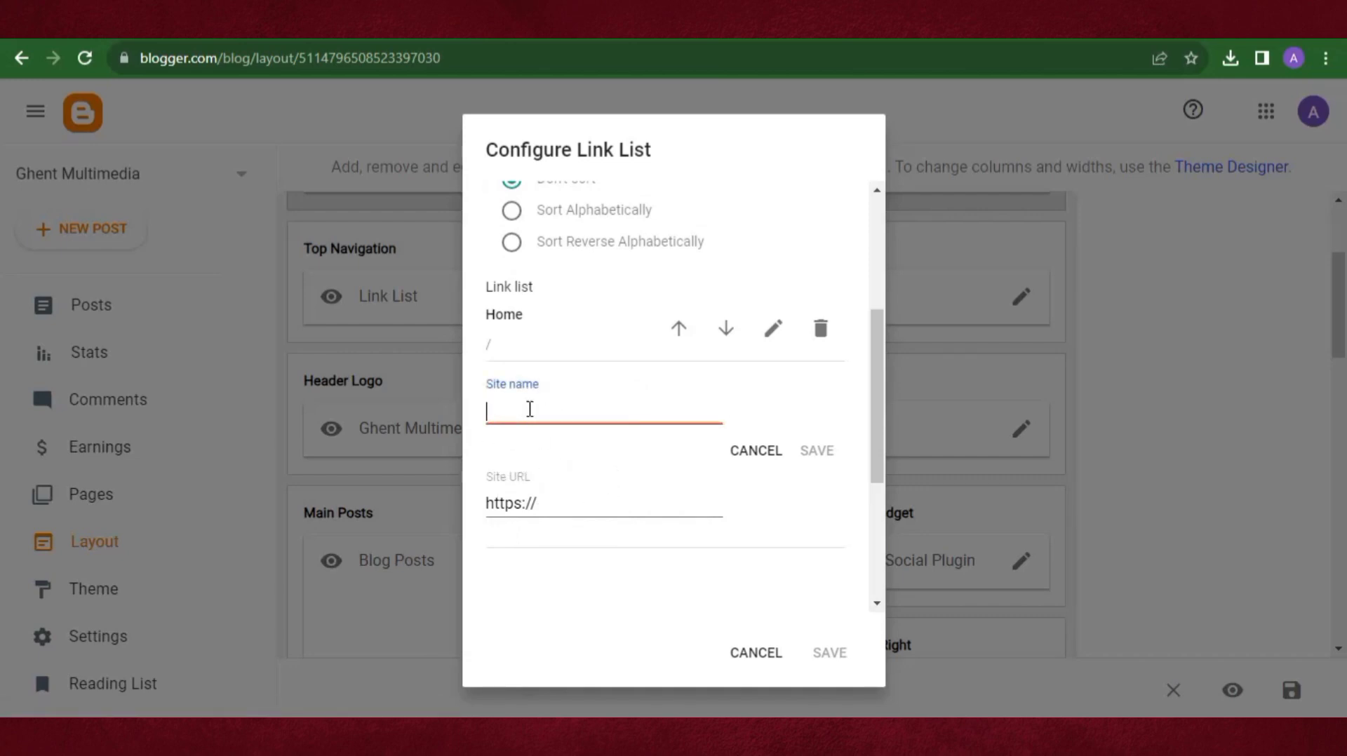
{"action": "type", "text": "N"}
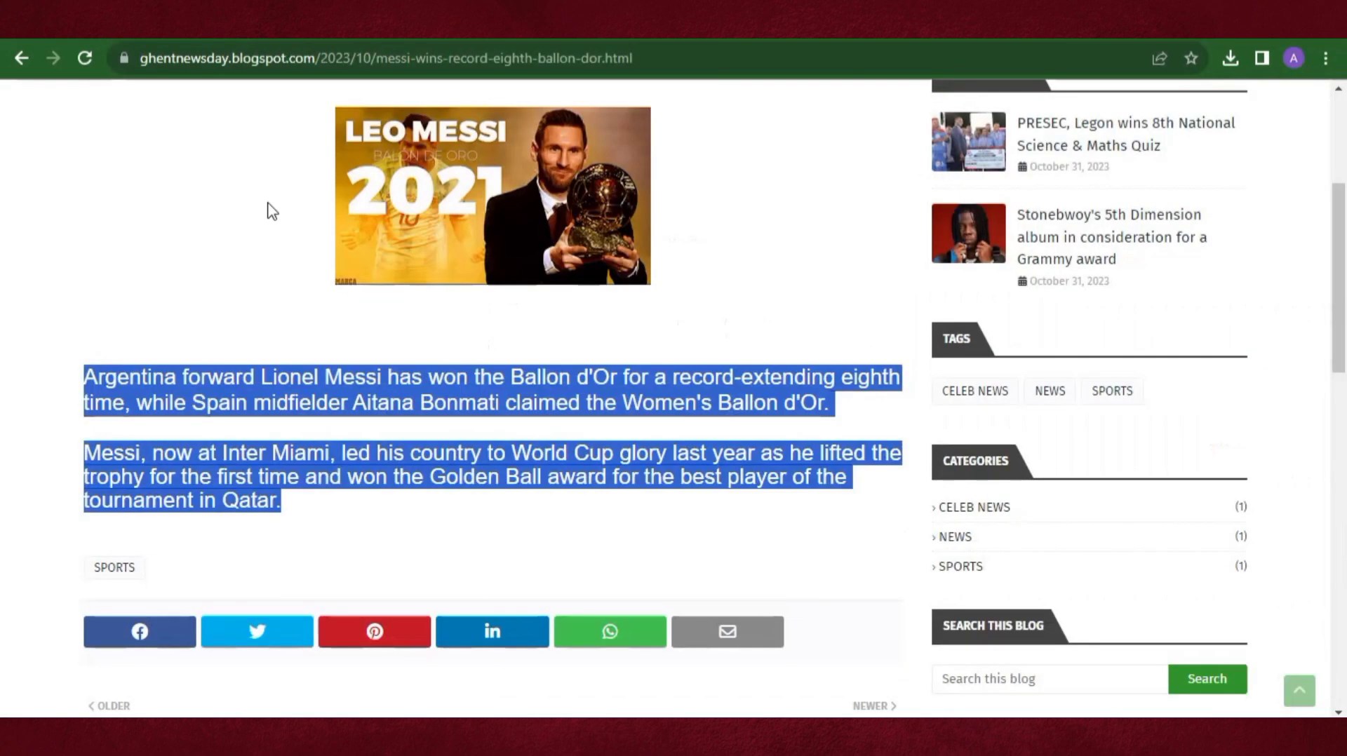
Check the menu of the Ghent News blog, and copy the NEWS label page's URL from the live Ghent Multimedia blog
{"action": "scroll", "coordinate": [267, 214], "scroll_direction": "up", "scroll_amount": 4}
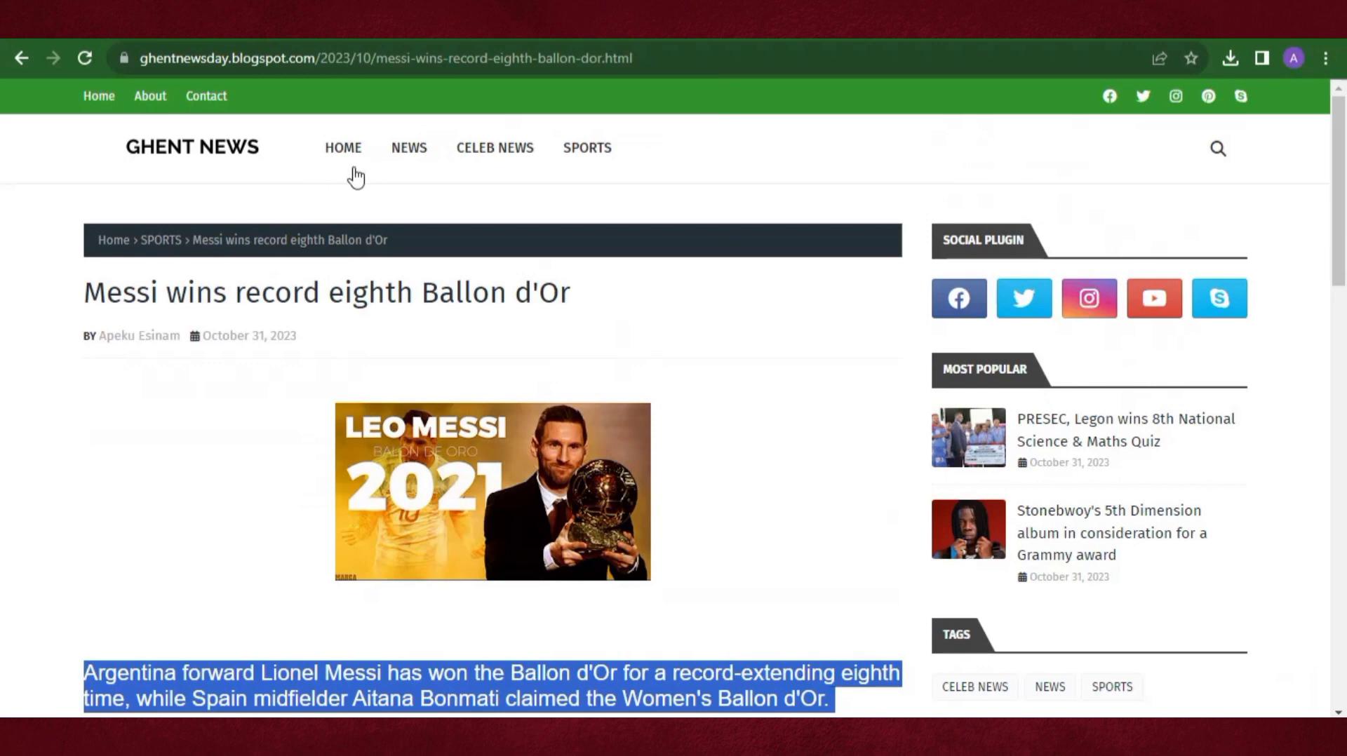
{"action": "left_click", "coordinate": [335, 150]}
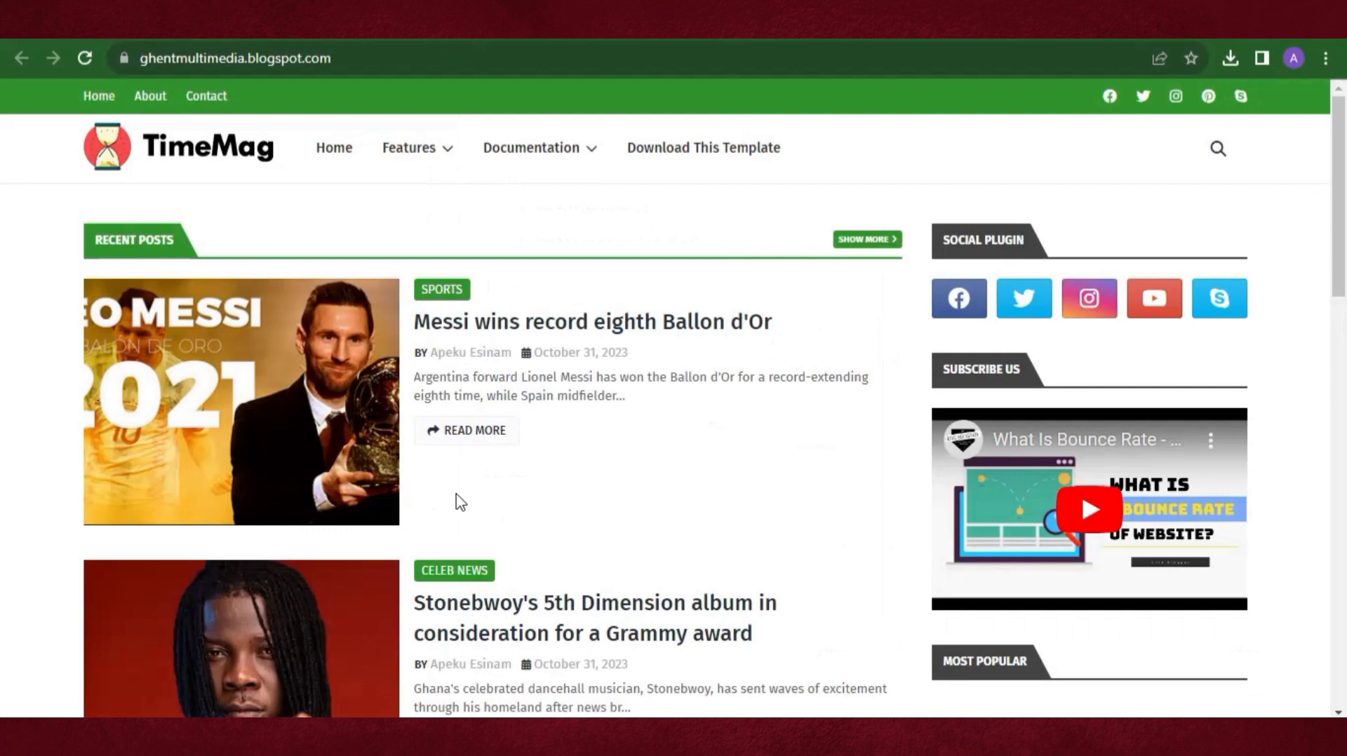
{"action": "scroll", "coordinate": [467, 519], "scroll_direction": "down", "scroll_amount": 1}
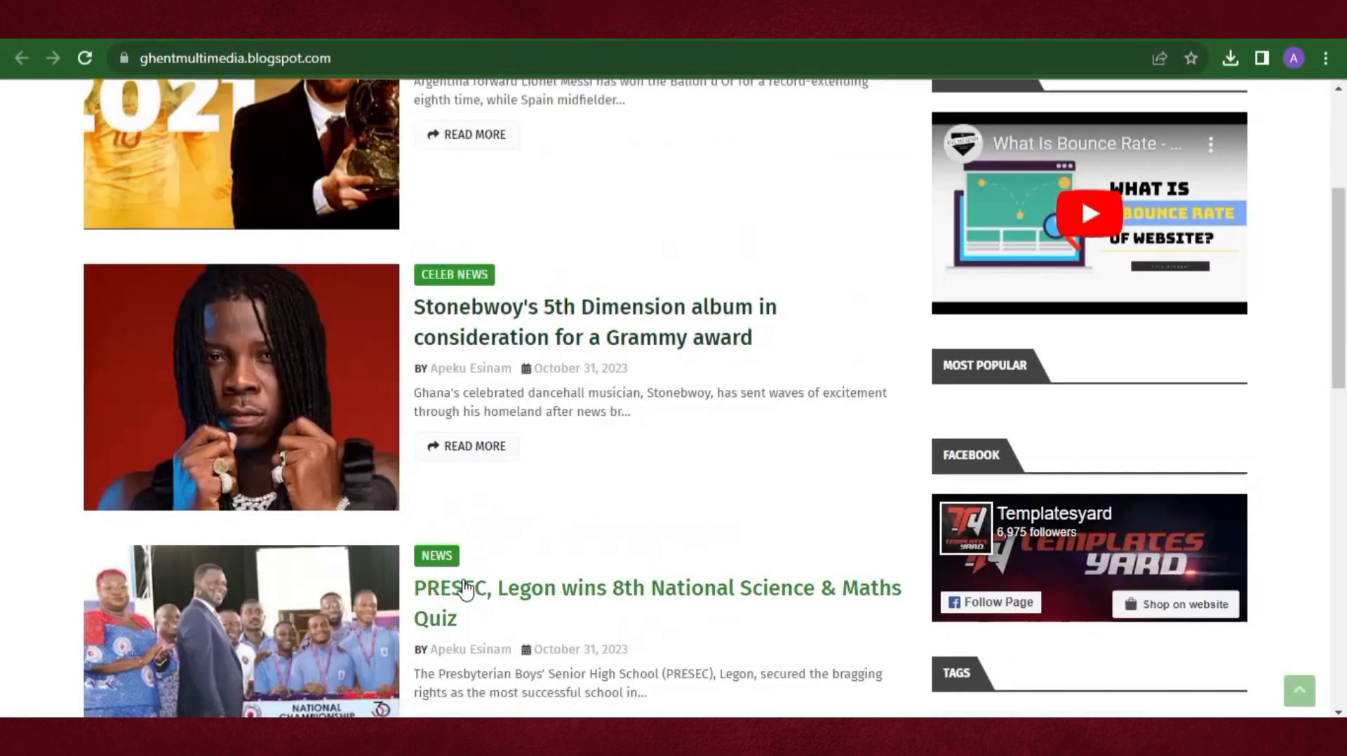
{"action": "scroll", "coordinate": [460, 586], "scroll_direction": "down", "scroll_amount": 2}
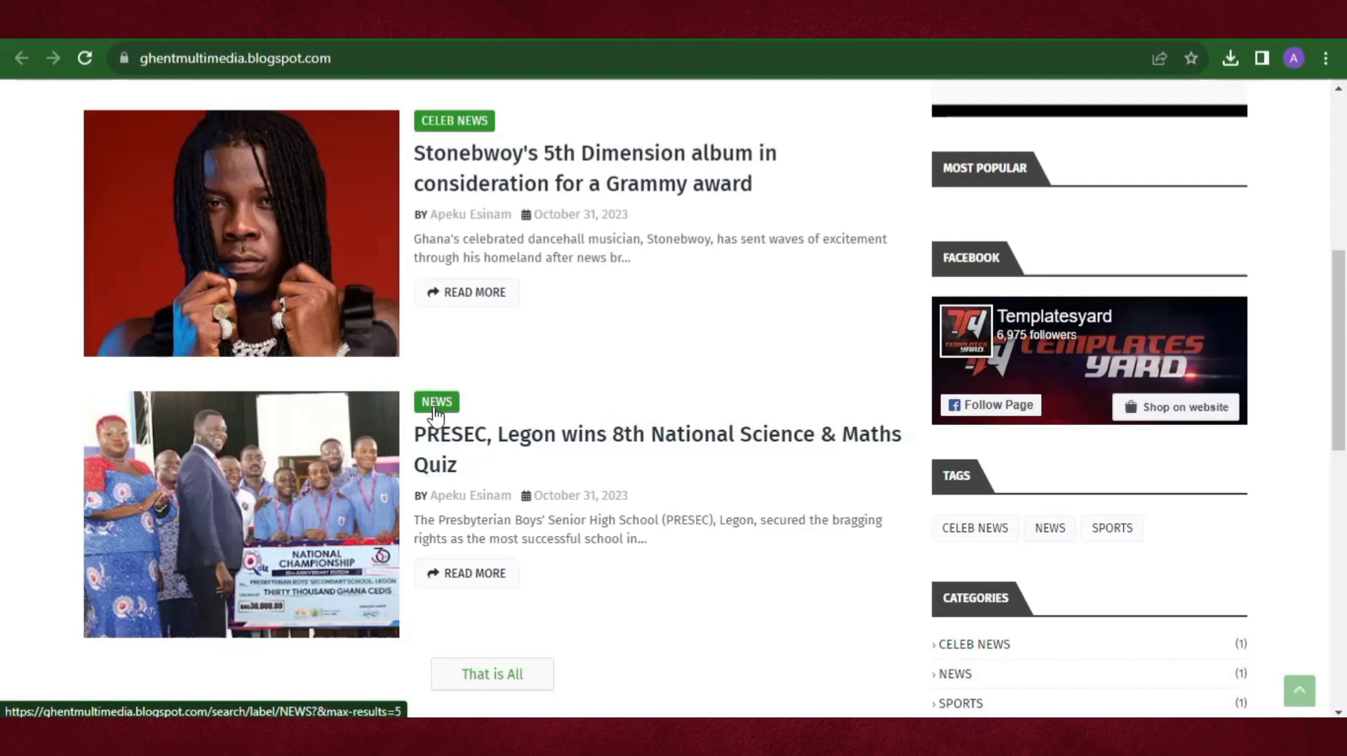
{"action": "left_click", "coordinate": [435, 411]}
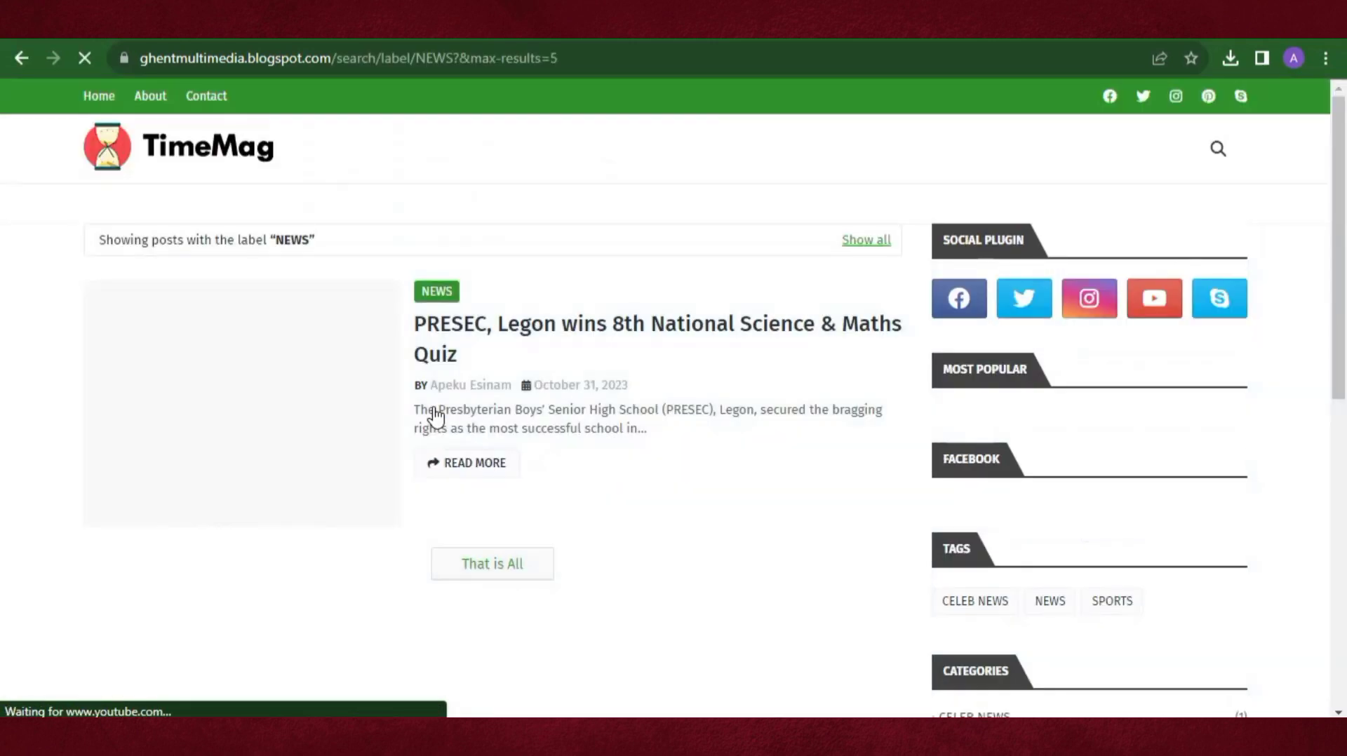
{"action": "left_click", "coordinate": [564, 58]}
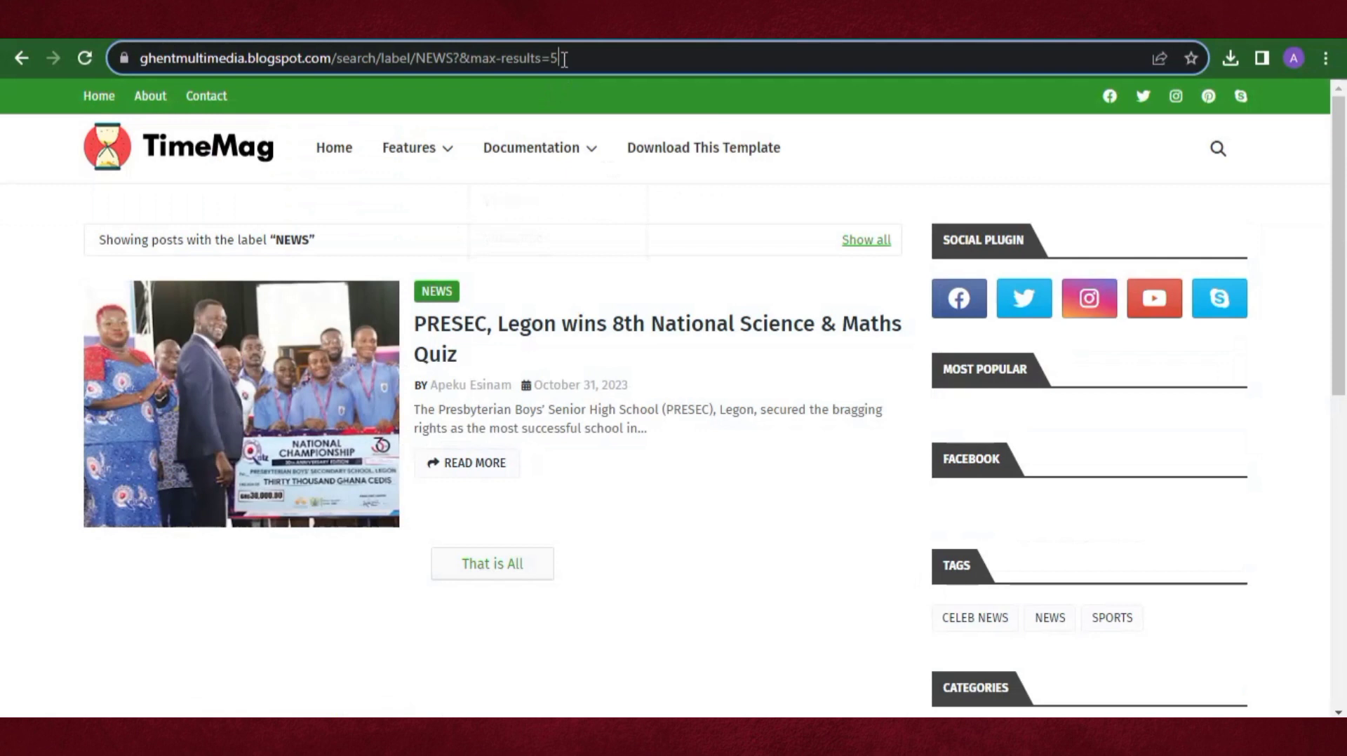
{"action": "left_click_drag", "start_coordinate": [564, 58], "coordinate": [128, 63]}
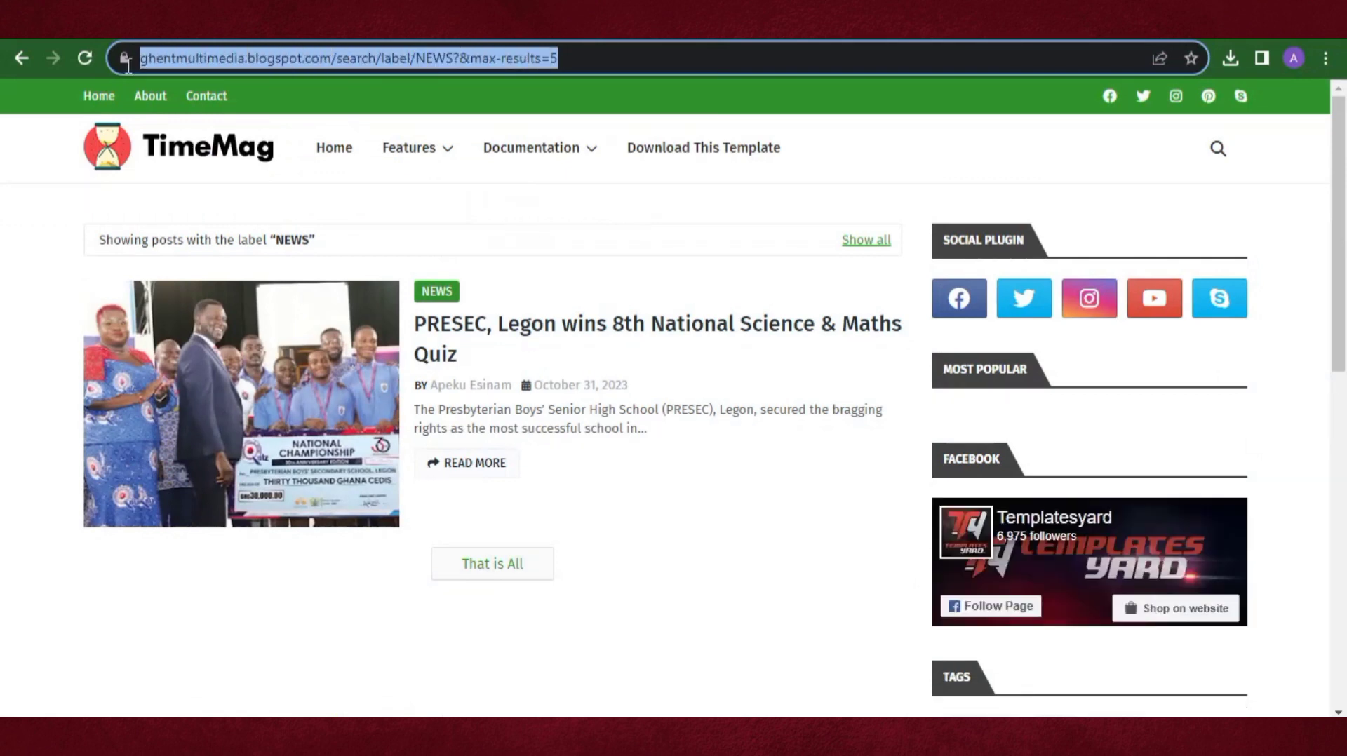
{"action": "right_click", "coordinate": [285, 59]}
{"action": "left_click", "coordinate": [336, 178]}
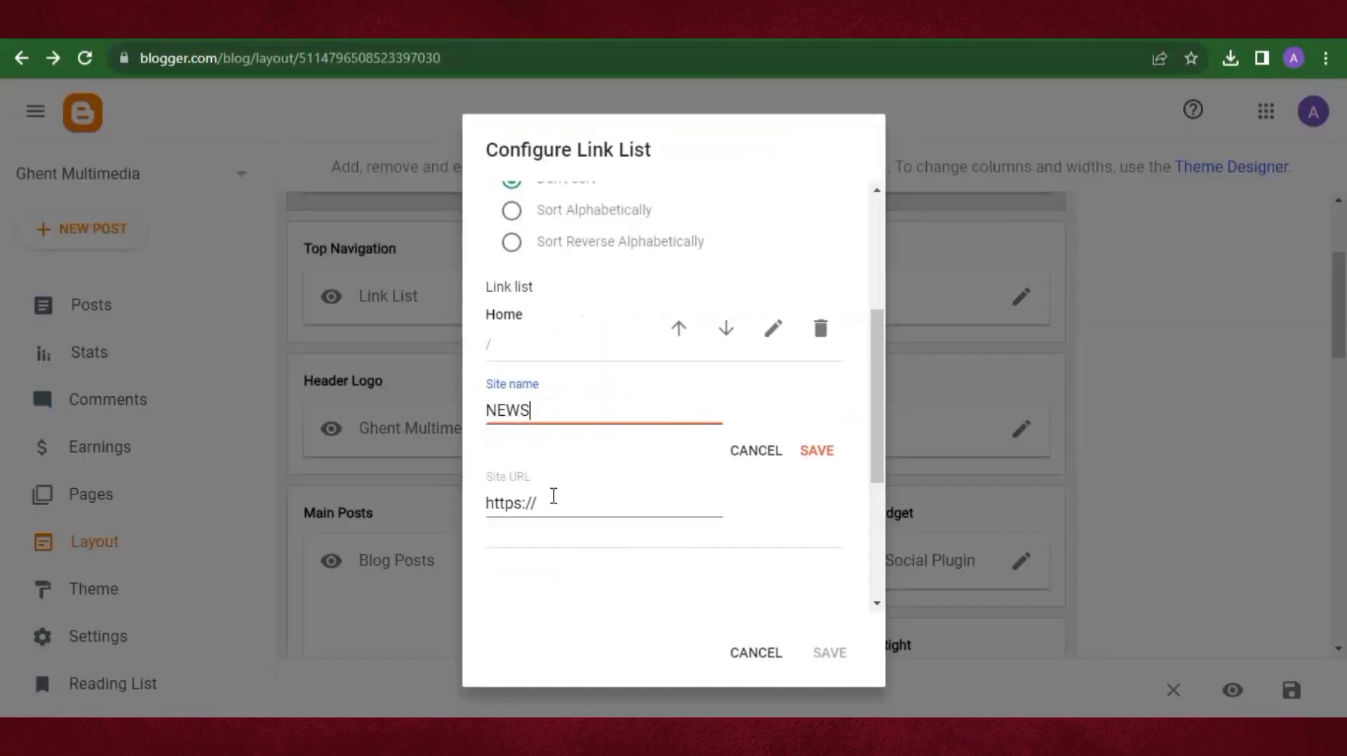
Replace the NEWS item's site URL with the copied label page address, and save the item, link list and layout
{"action": "left_click", "coordinate": [554, 496]}
{"action": "left_click_drag", "start_coordinate": [527, 496], "coordinate": [487, 505]}
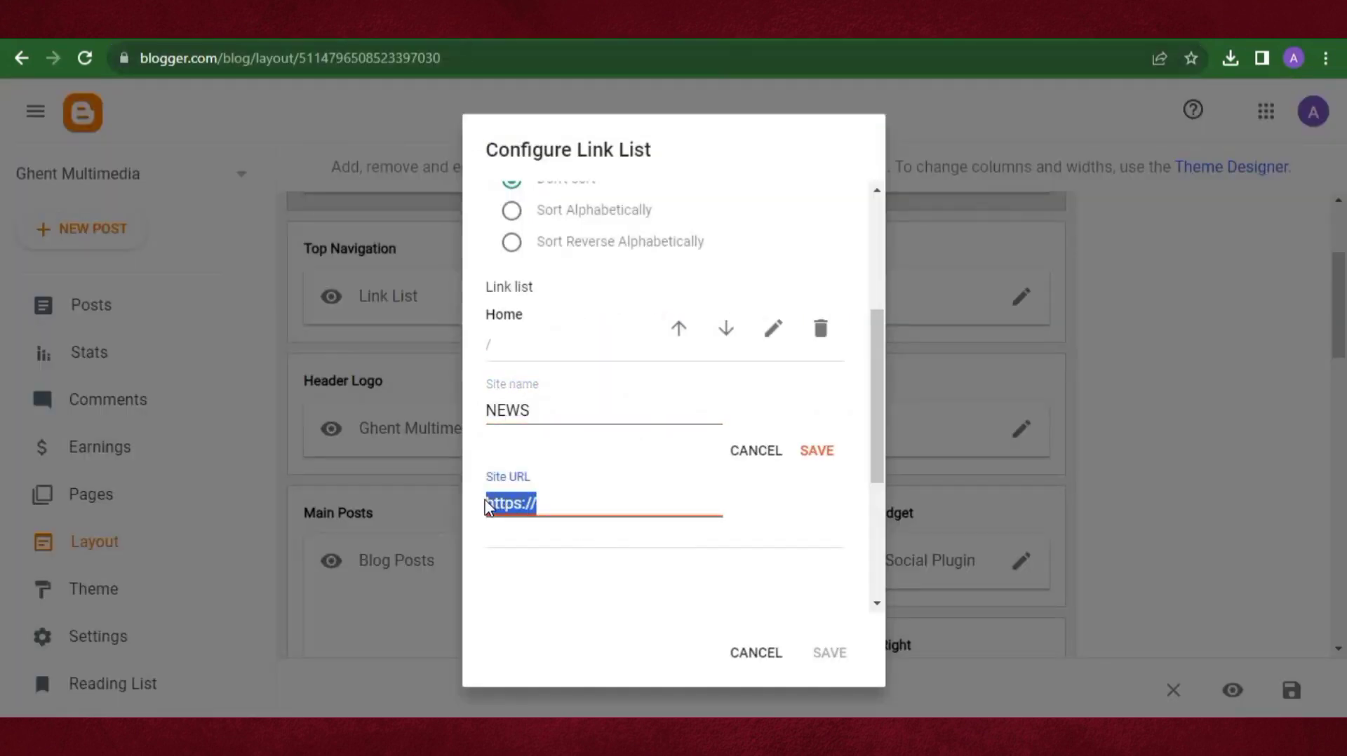
{"action": "key", "text": "BackSpace"}
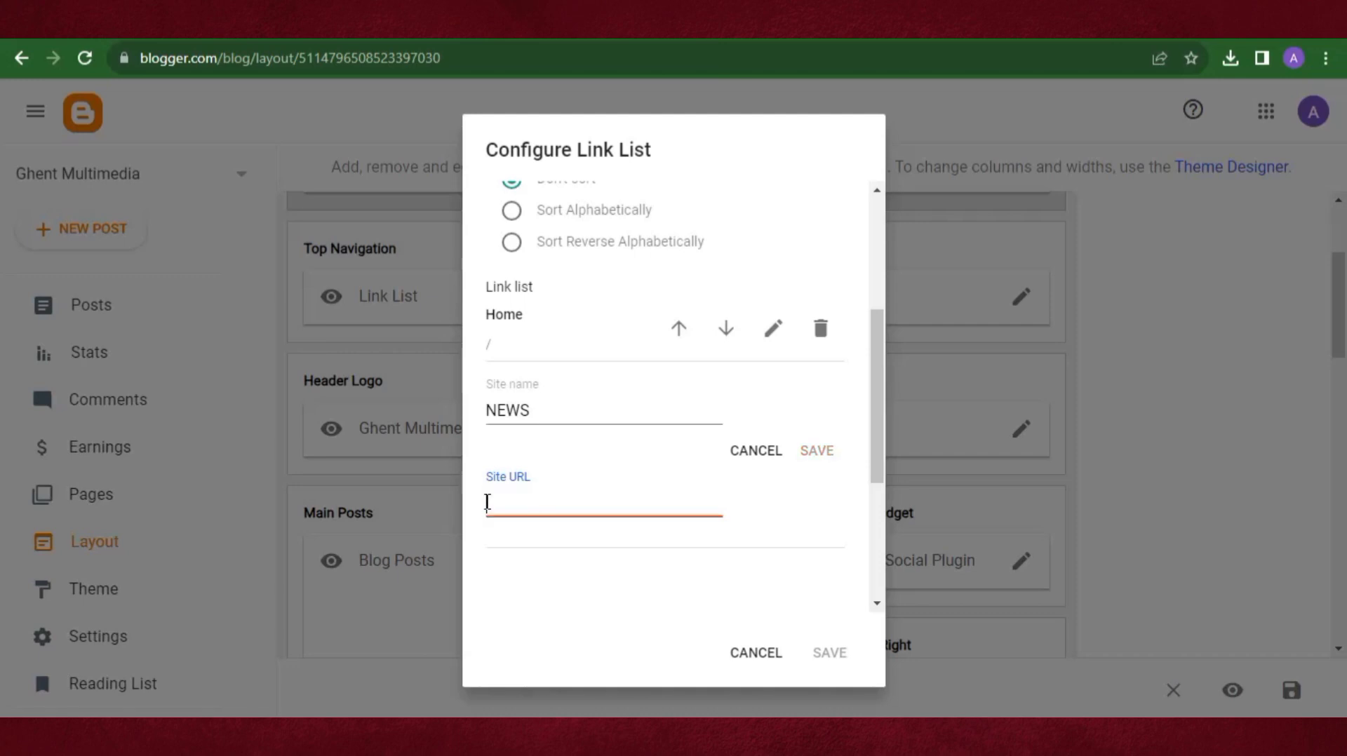
{"action": "right_click", "coordinate": [488, 502]}
{"action": "left_click", "coordinate": [555, 364]}
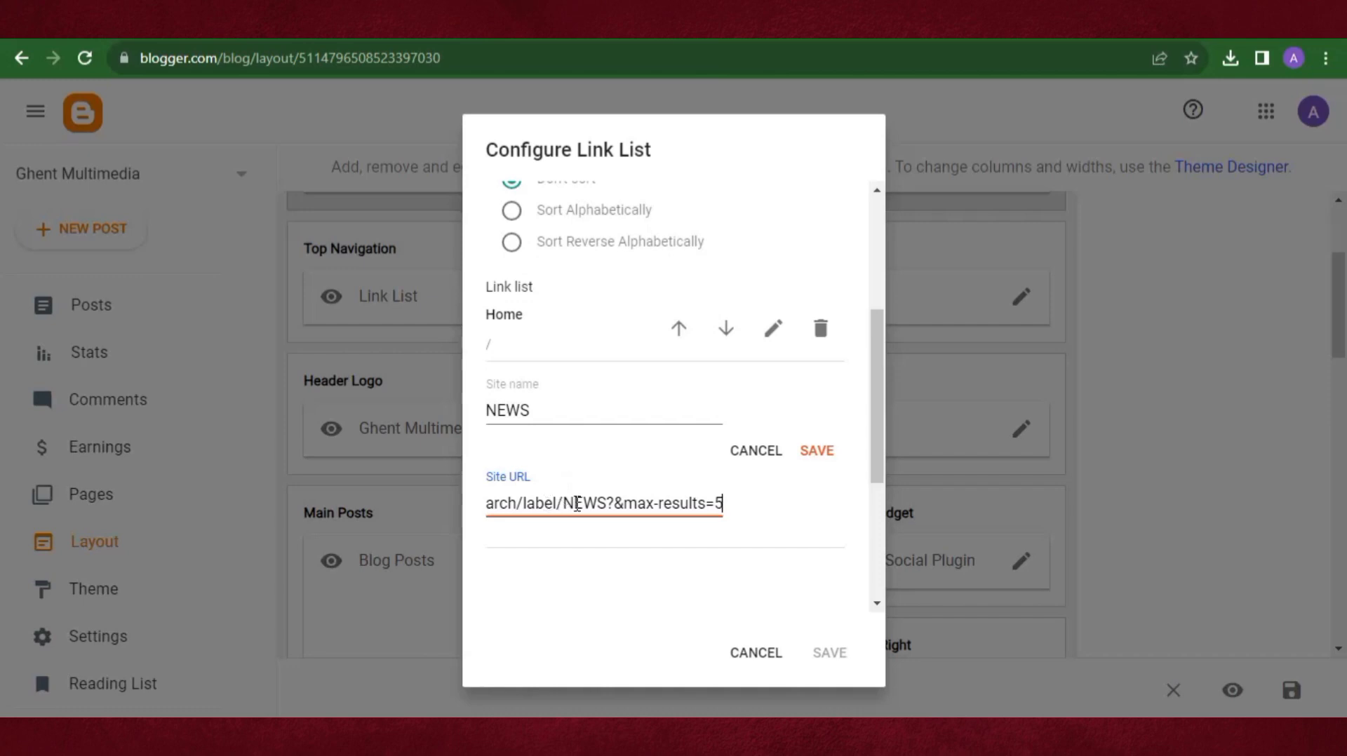
{"action": "left_click", "coordinate": [816, 453]}
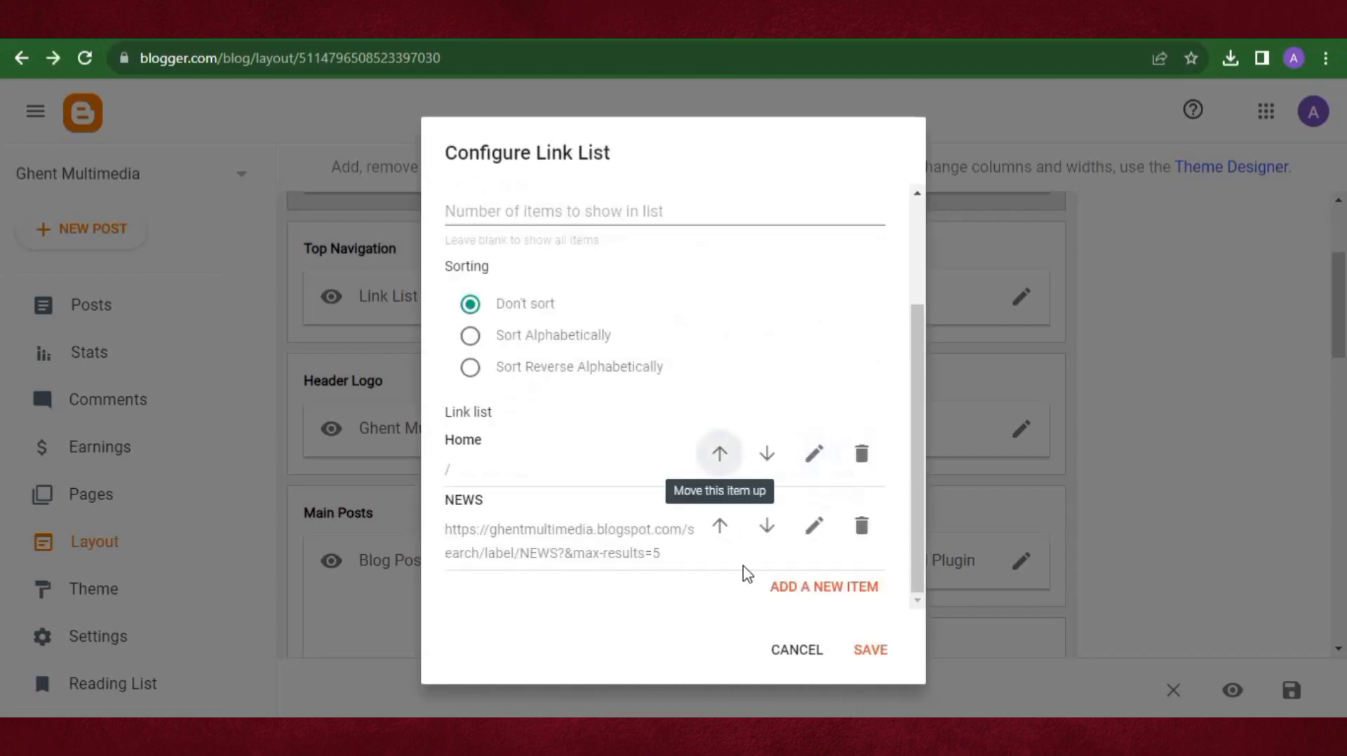
{"action": "left_click", "coordinate": [871, 659]}
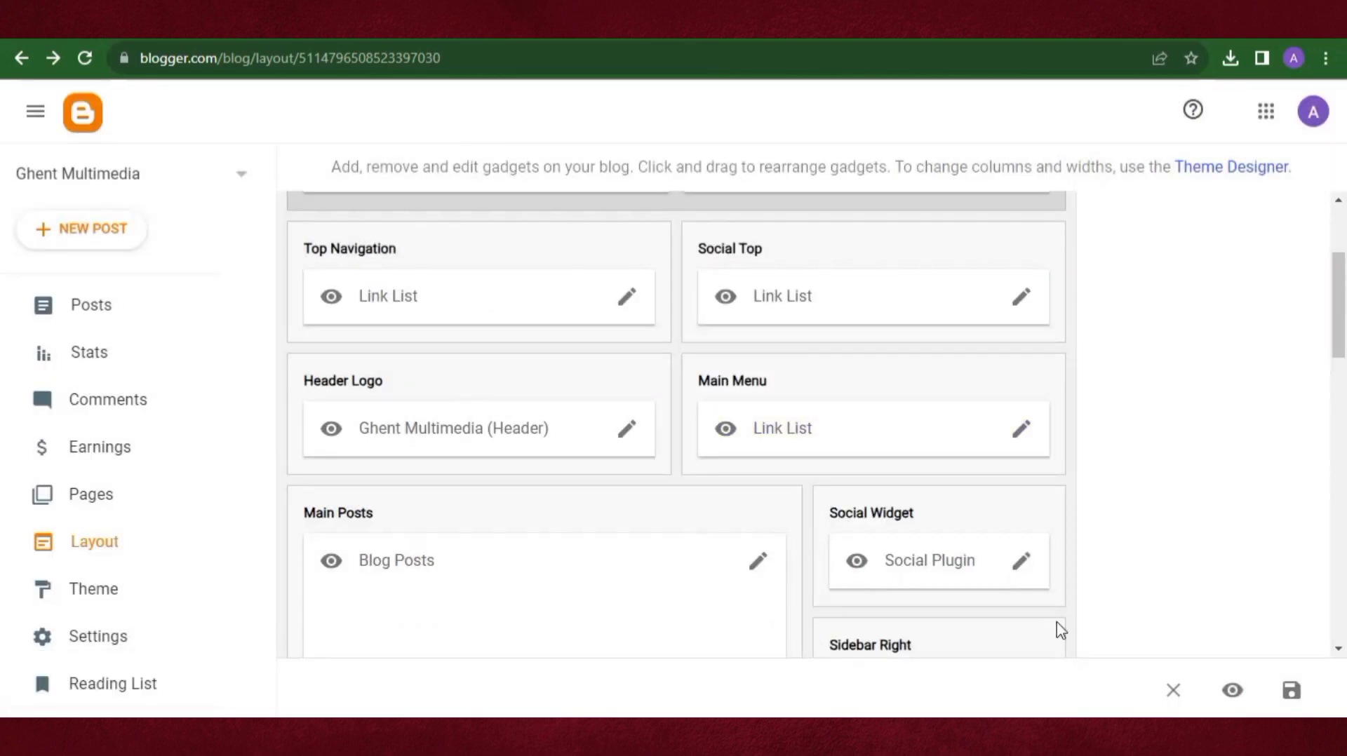
{"action": "left_click", "coordinate": [1291, 693]}
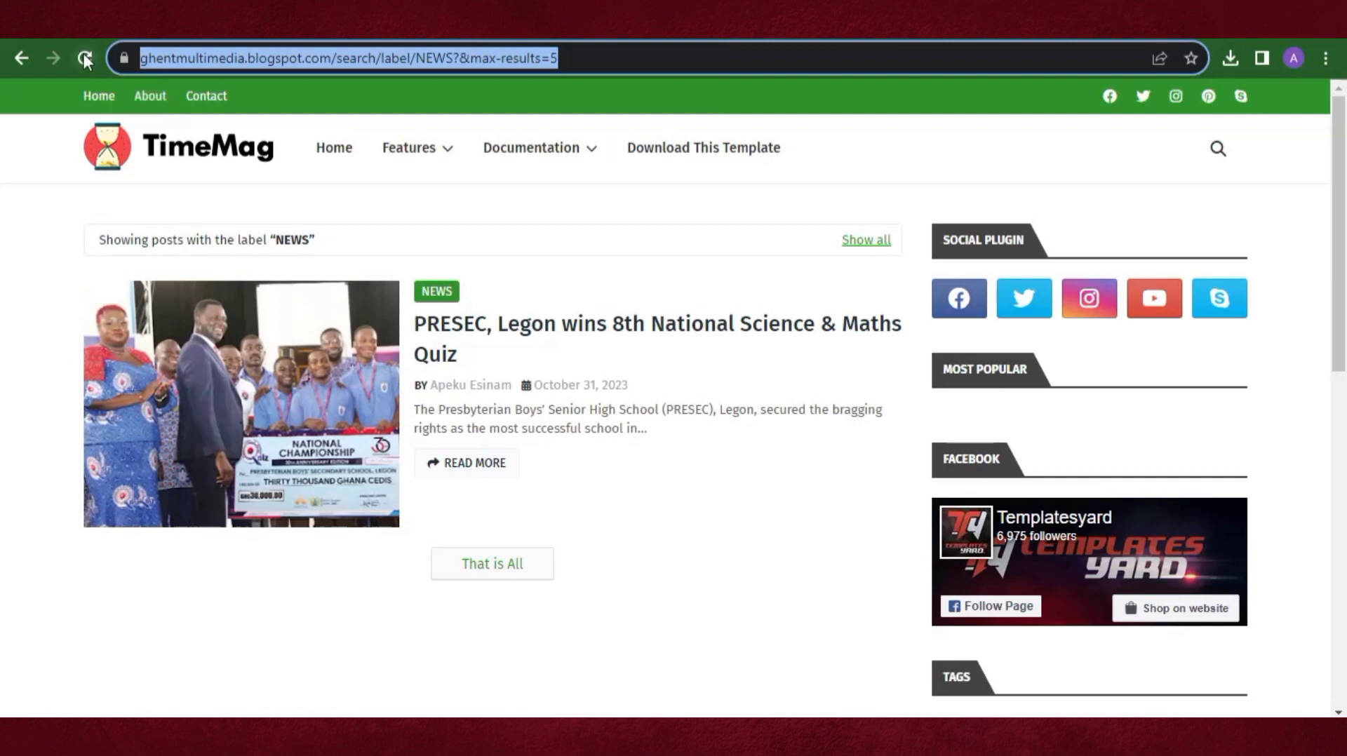
Reload the live Ghent Multimedia blog and check the page opened by the NEWS item of the main menu
{"action": "left_click", "coordinate": [85, 58]}
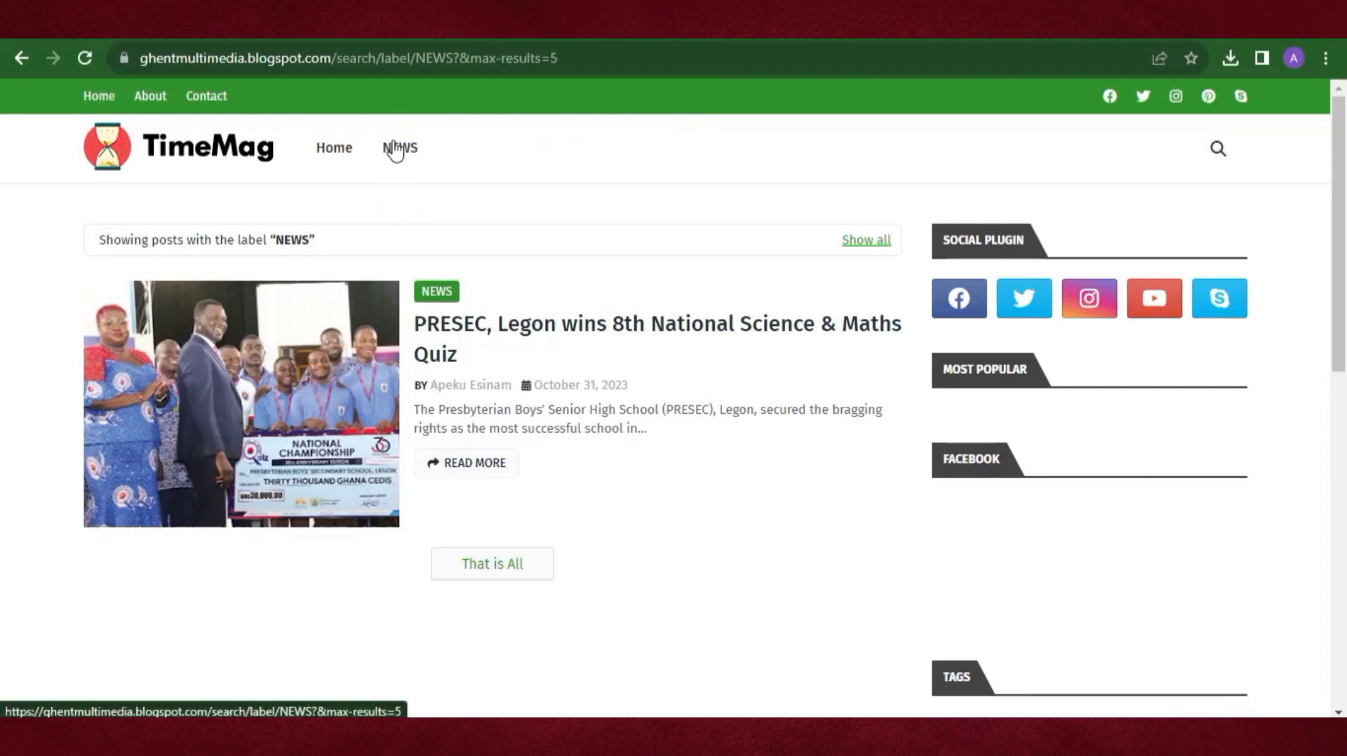
{"action": "left_click", "coordinate": [395, 150]}
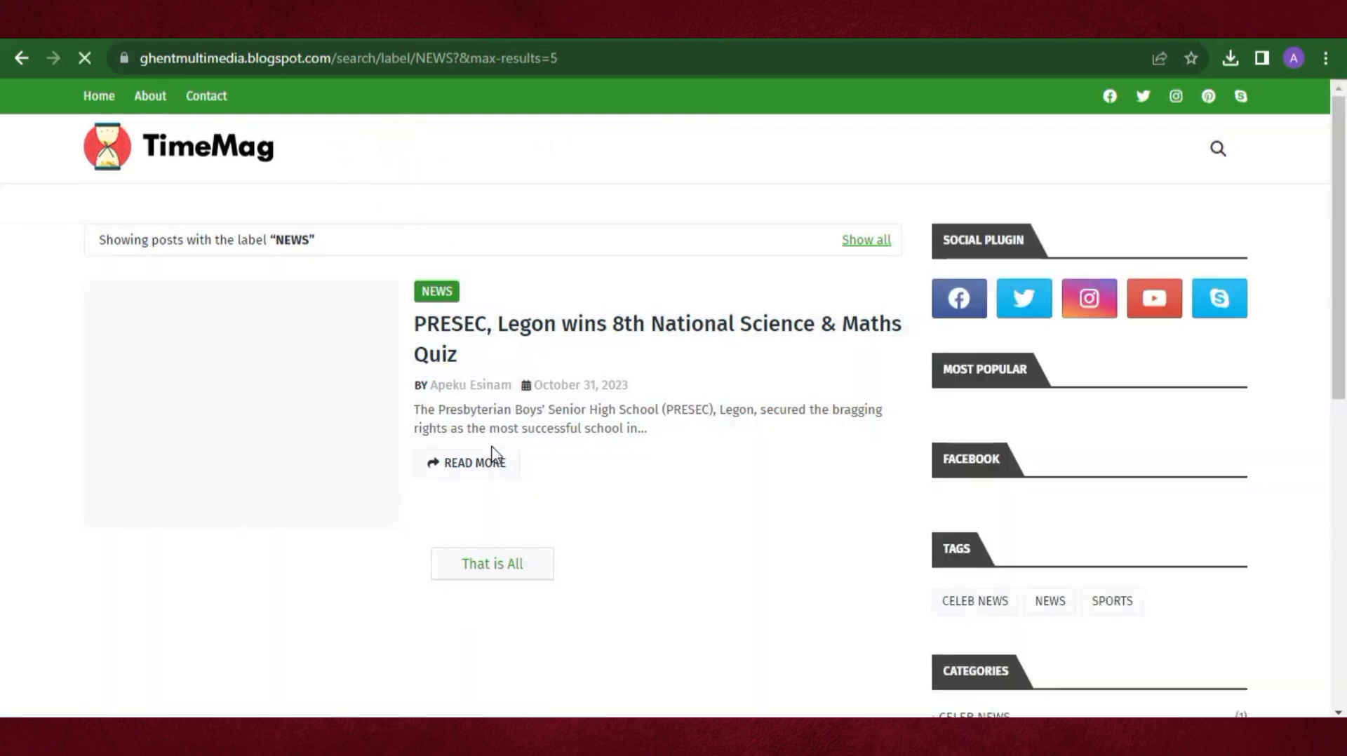
{"action": "scroll", "coordinate": [572, 586], "scroll_direction": "down", "scroll_amount": 2}
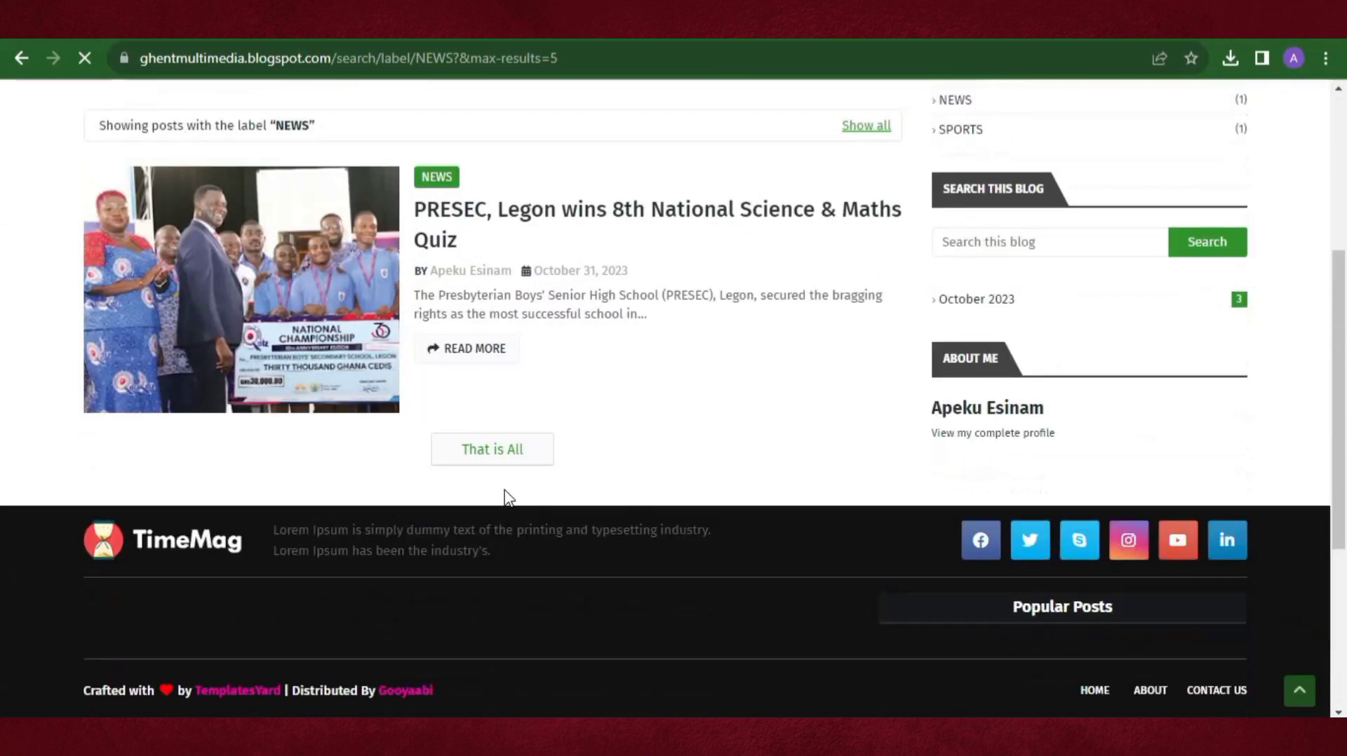
{"action": "scroll", "coordinate": [449, 463], "scroll_direction": "up", "scroll_amount": 2}
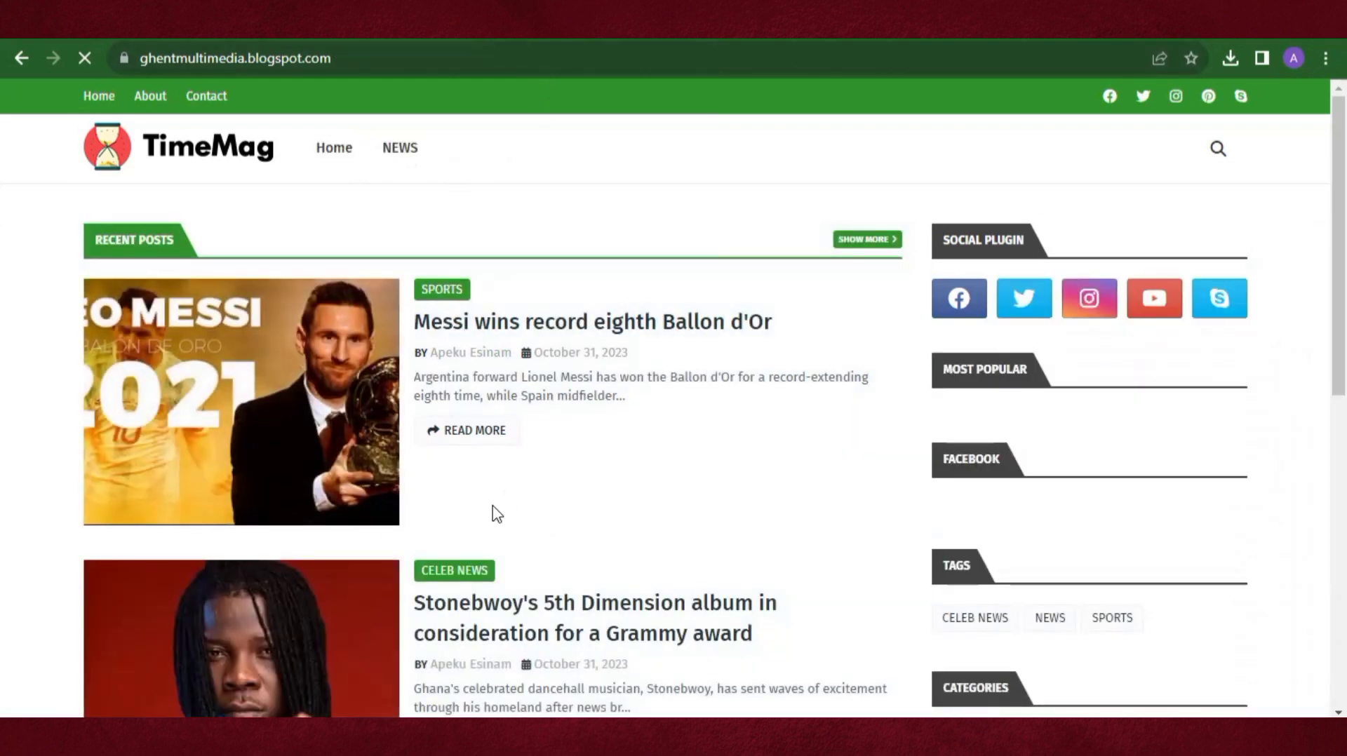
Open the CELEB NEWS label page from the Stonebwoy post on the blog's homepage, and copy the page's URL
{"action": "scroll", "coordinate": [493, 515], "scroll_direction": "down", "scroll_amount": 3}
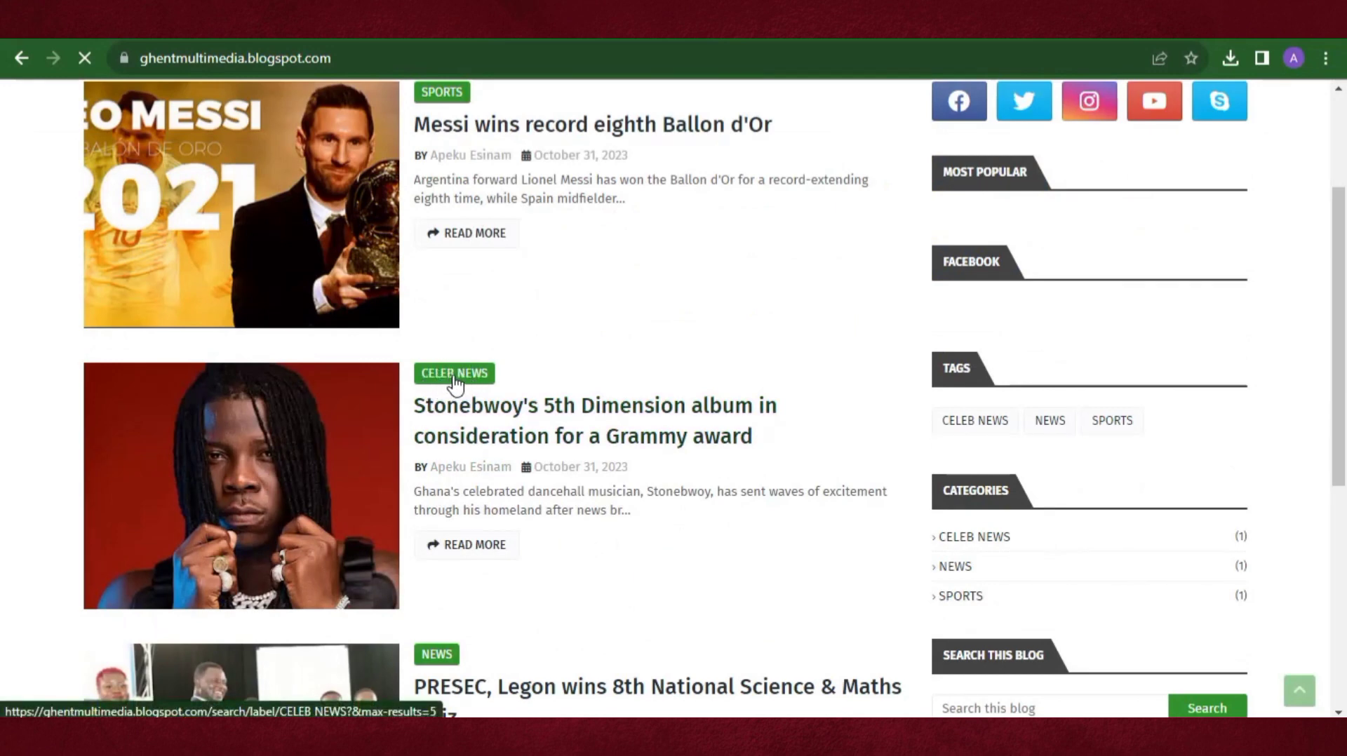
{"action": "left_click", "coordinate": [454, 377]}
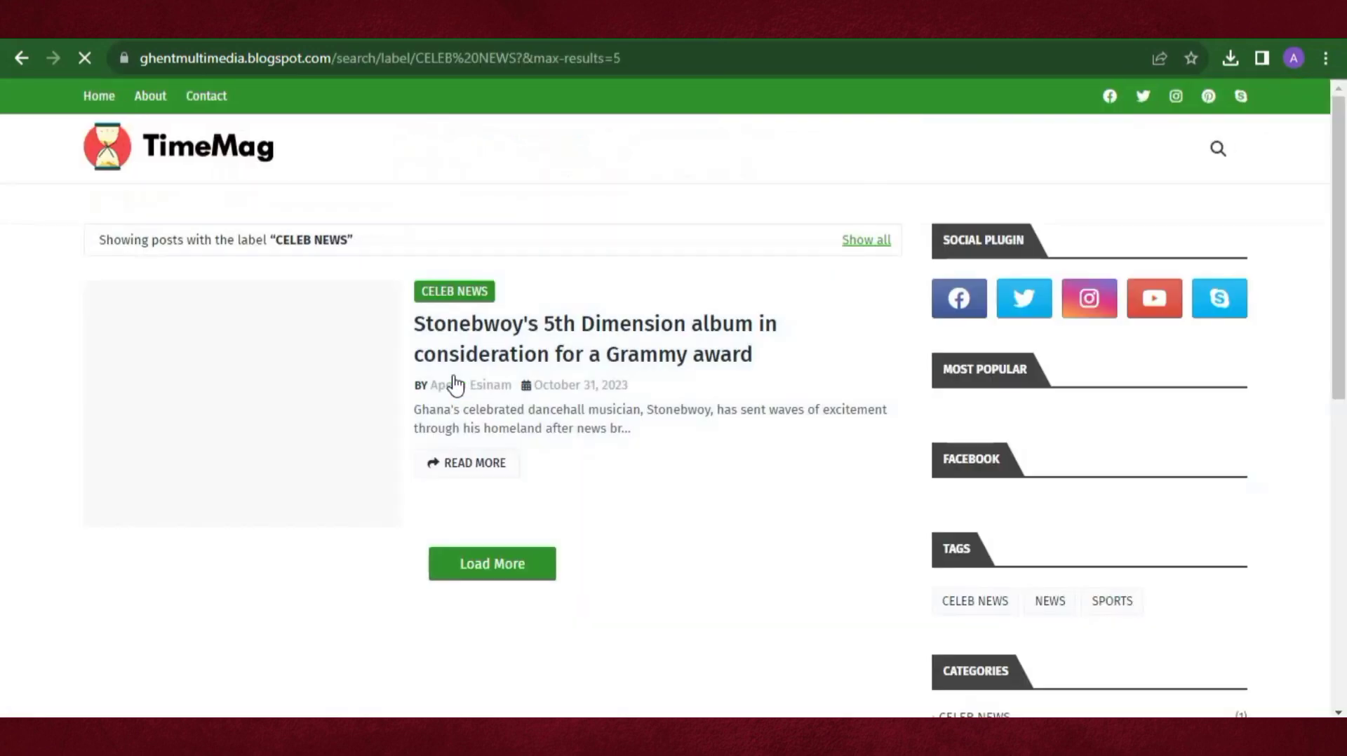
{"action": "left_click_drag", "start_coordinate": [620, 59], "coordinate": [128, 96]}
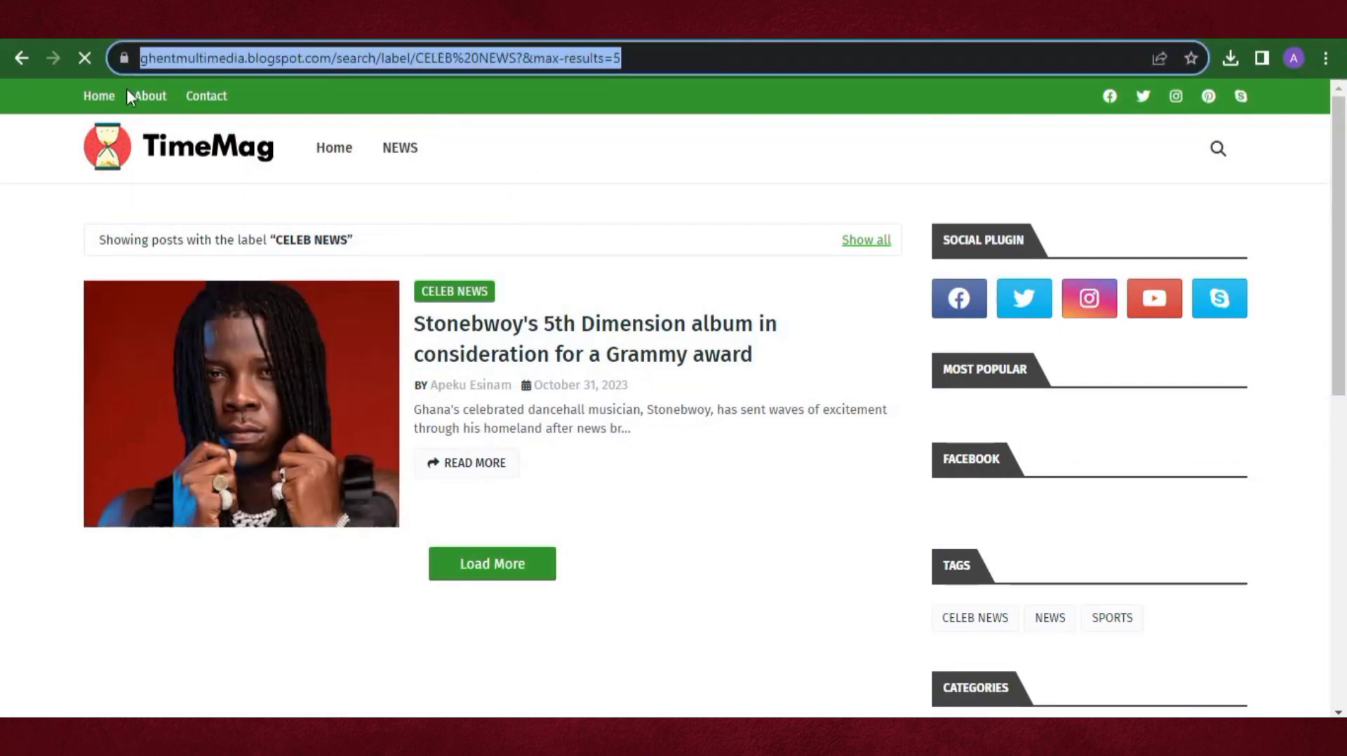
{"action": "right_click", "coordinate": [295, 71]}
{"action": "left_click", "coordinate": [346, 192]}
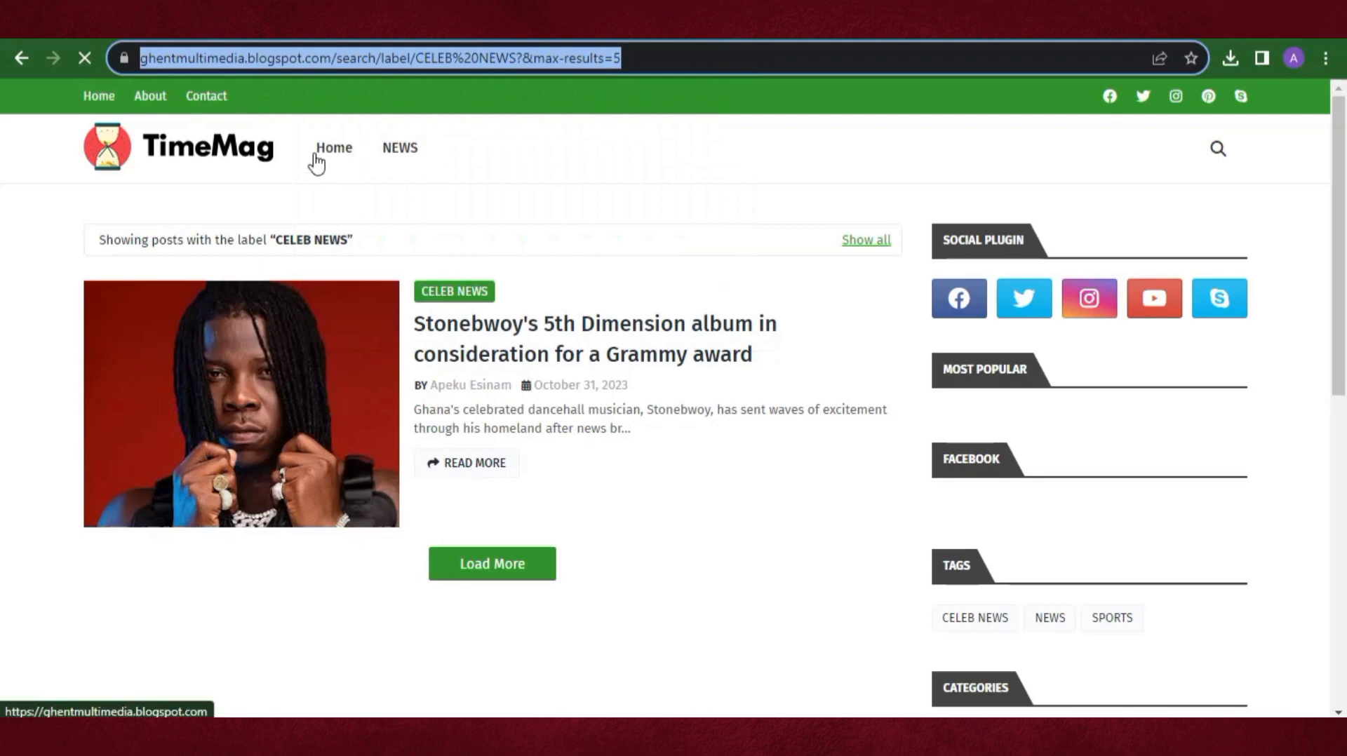
Return to the Blogger layout, open the Main Menu link list and add a new item with the site name CELEB NEWS
{"action": "left_click", "coordinate": [308, 31]}
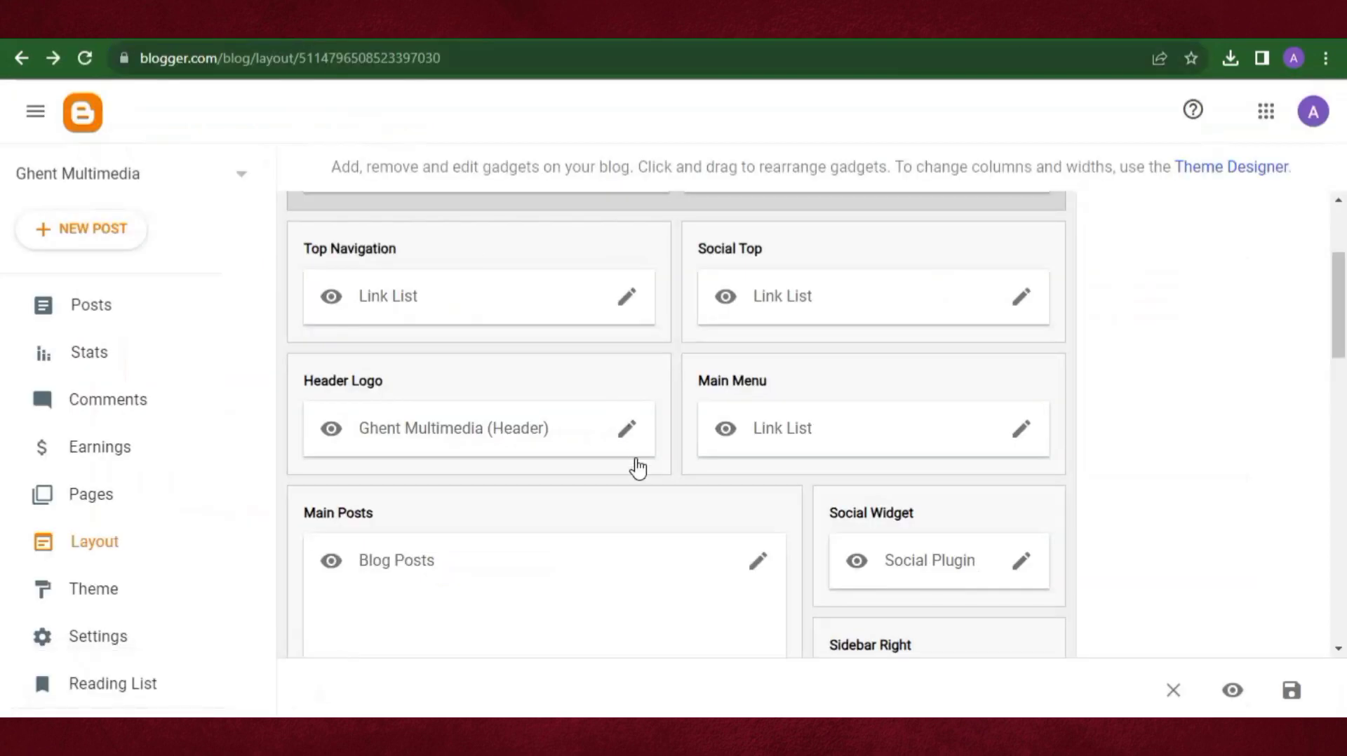
{"action": "scroll", "coordinate": [723, 511], "scroll_direction": "up", "scroll_amount": 3}
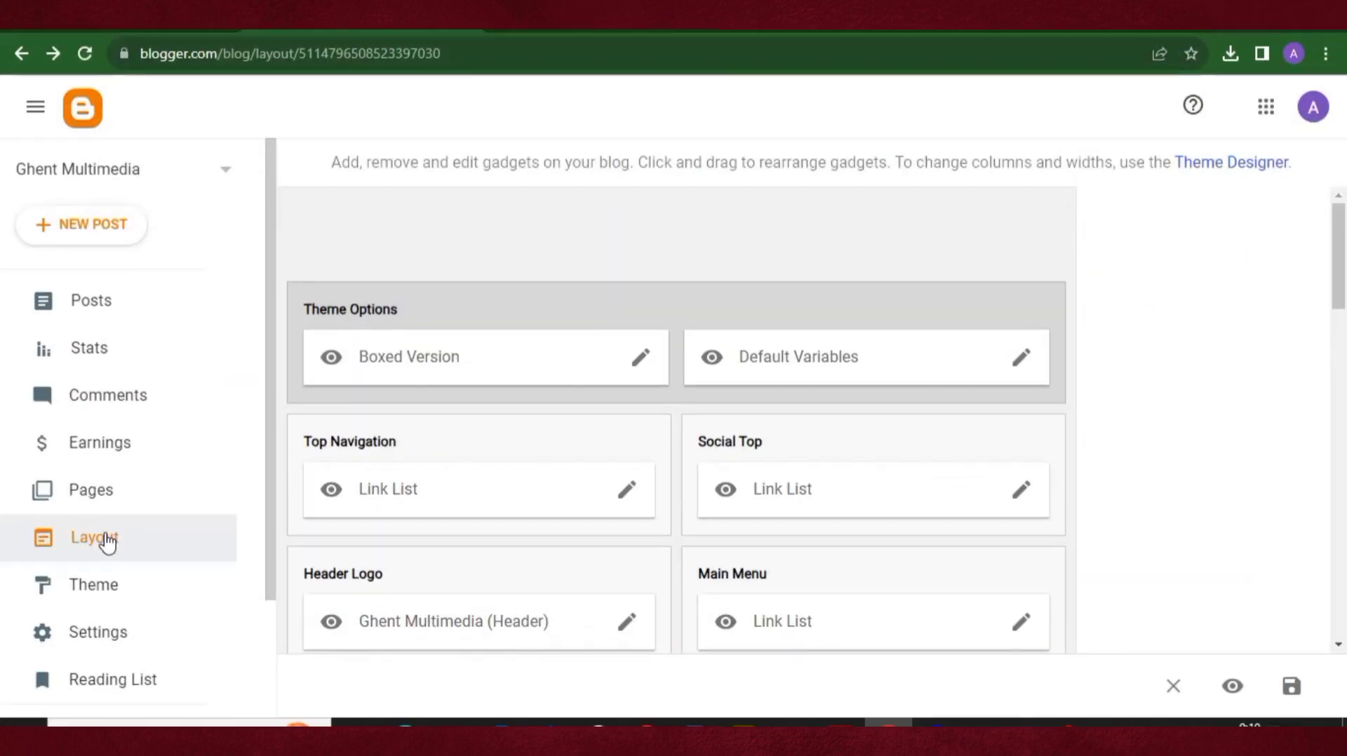
{"action": "left_click", "coordinate": [108, 543]}
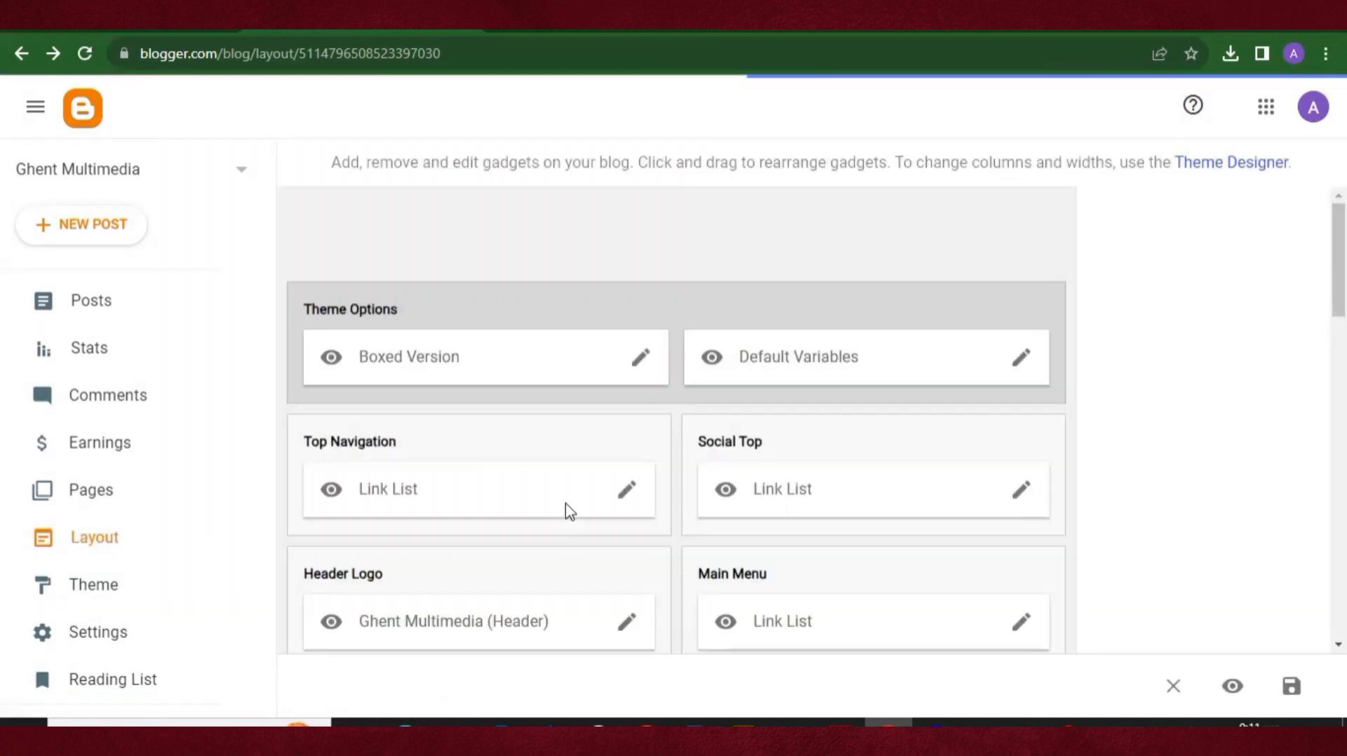
{"action": "scroll", "coordinate": [872, 486], "scroll_direction": "down", "scroll_amount": 1}
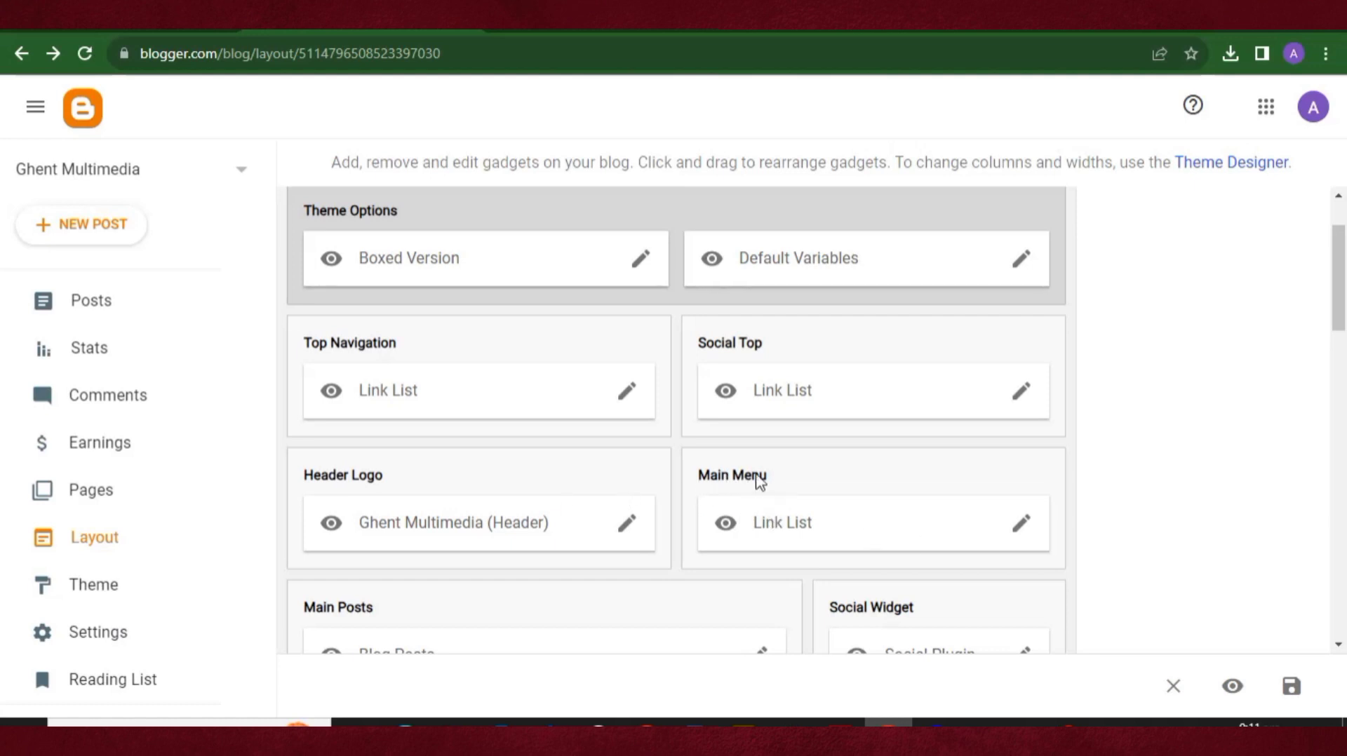
{"action": "left_click", "coordinate": [1019, 522]}
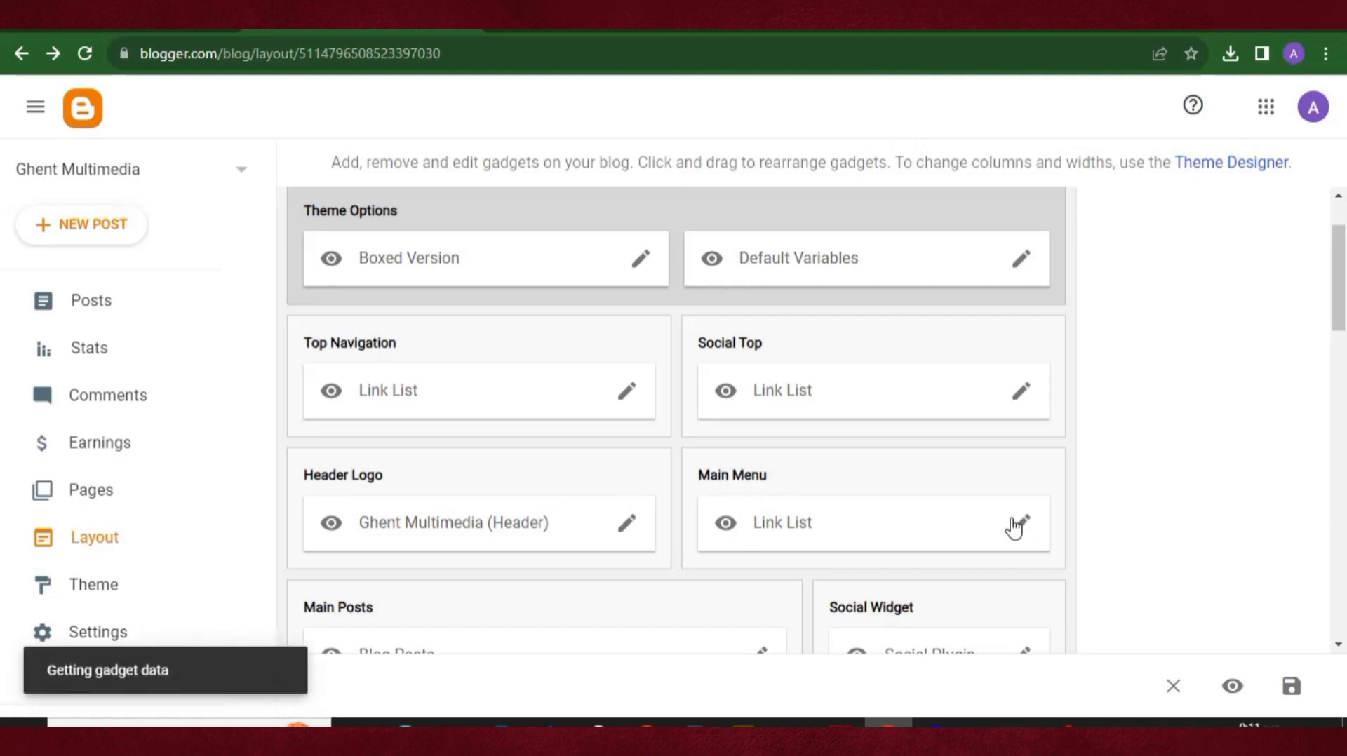
{"action": "scroll", "coordinate": [683, 436], "scroll_direction": "down", "scroll_amount": 2}
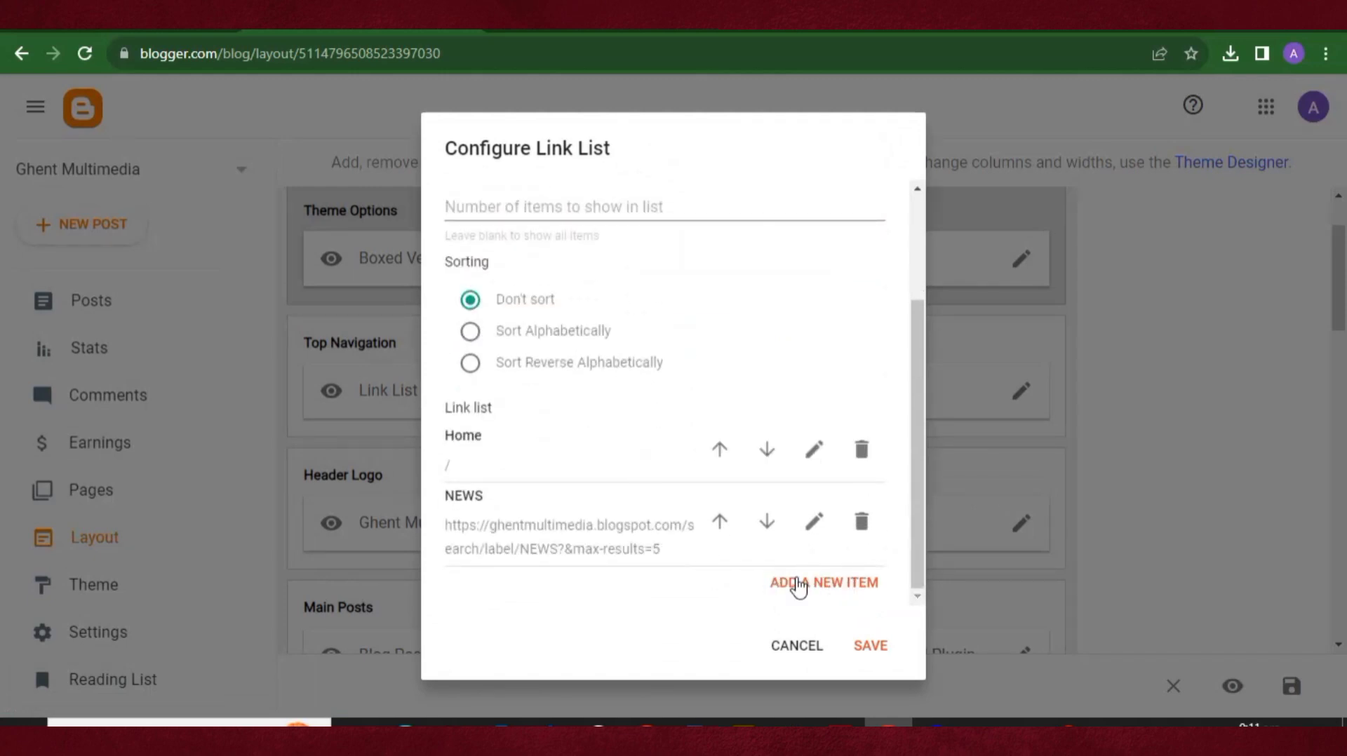
{"action": "left_click", "coordinate": [807, 584]}
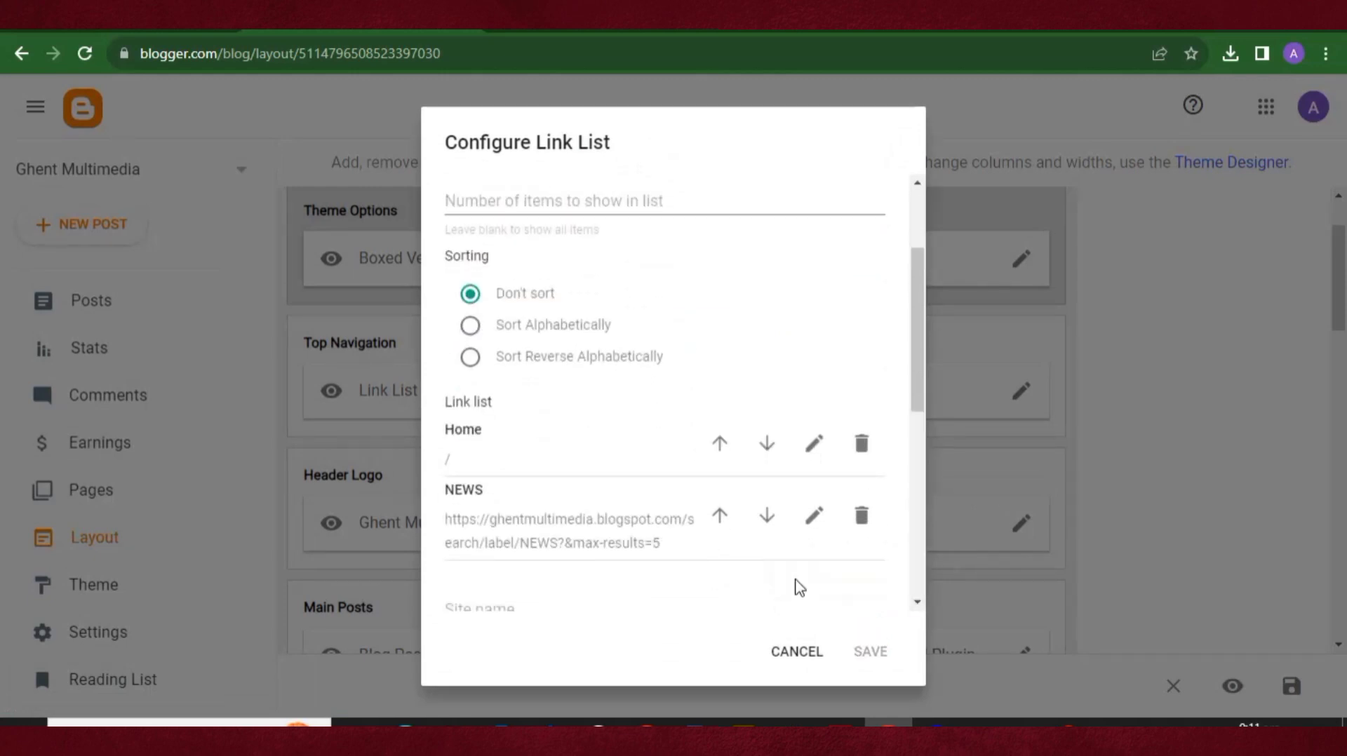
{"action": "scroll", "coordinate": [547, 526], "scroll_direction": "down", "scroll_amount": 4}
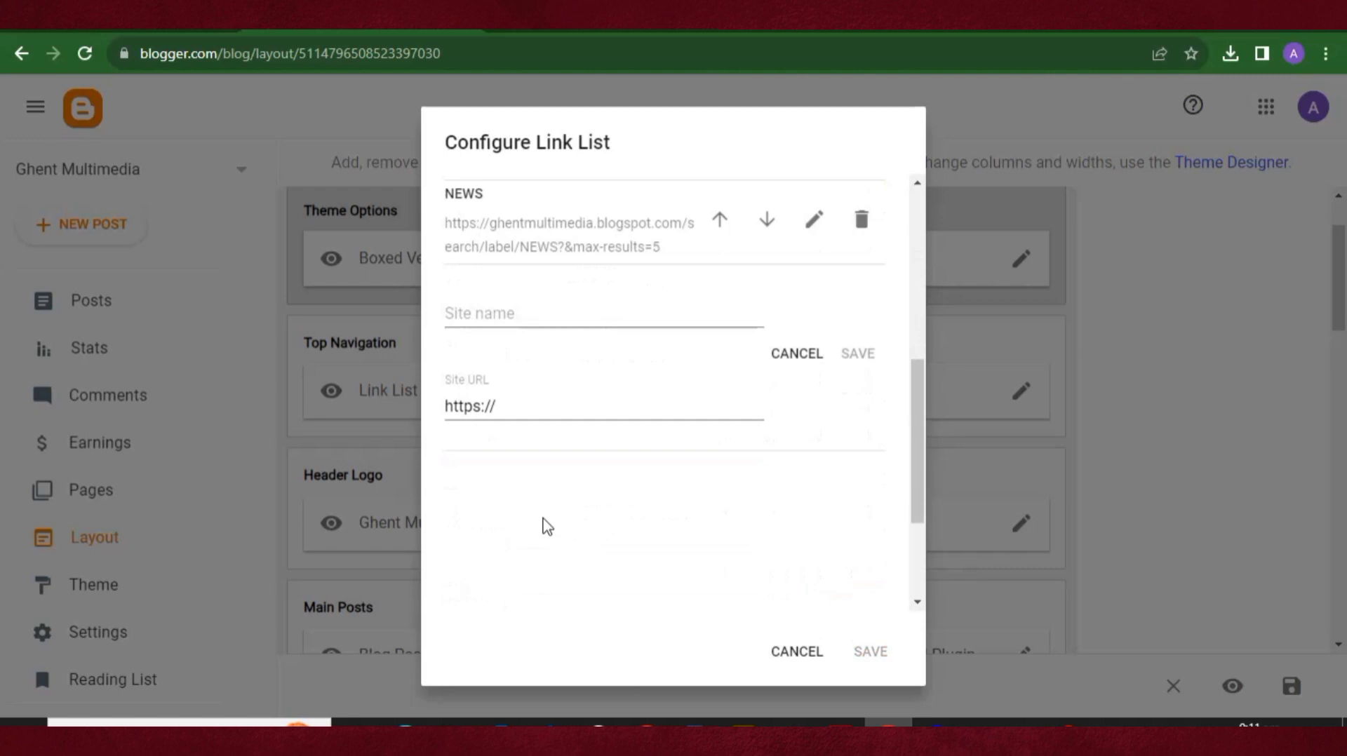
{"action": "left_click", "coordinate": [462, 310]}
{"action": "type", "text": "CELEB NEWS"}
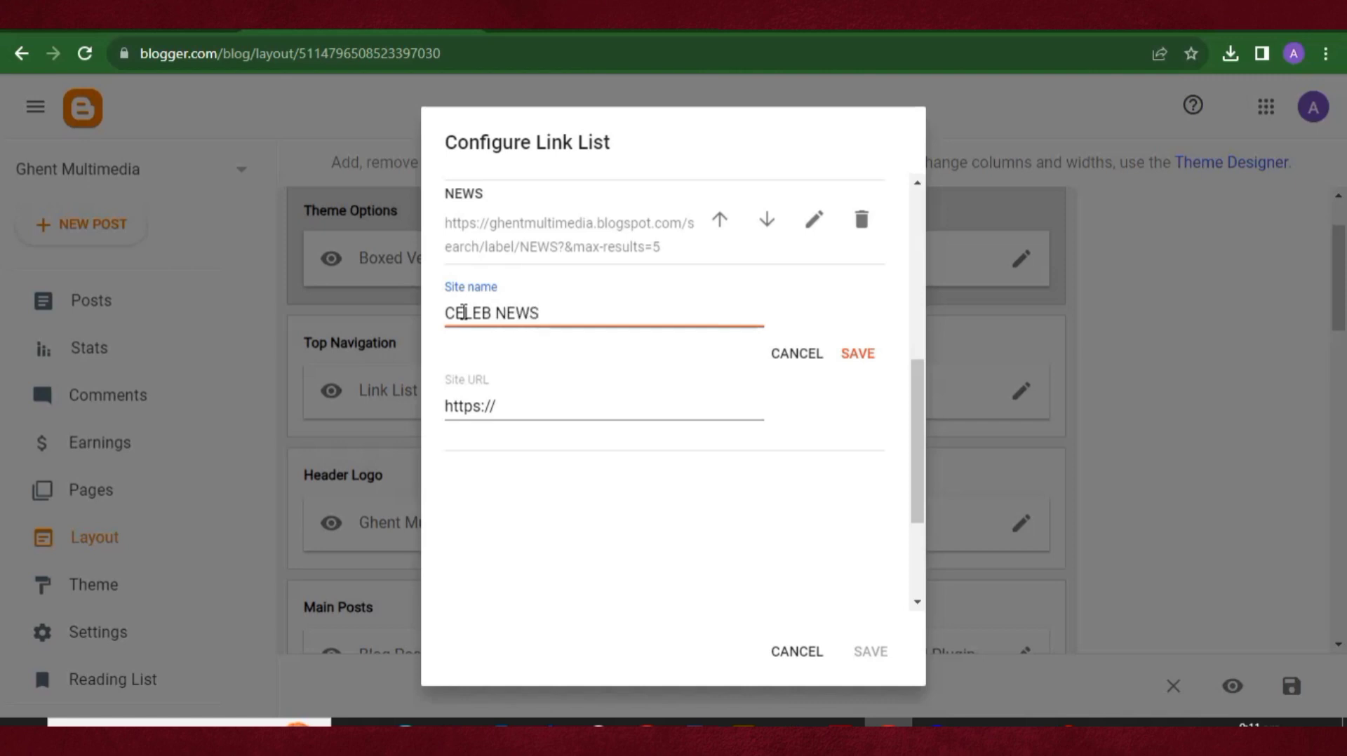
Replace the CELEB NEWS item's site URL with the copied label page address, and save the item
{"action": "left_click_drag", "start_coordinate": [528, 414], "coordinate": [428, 404]}
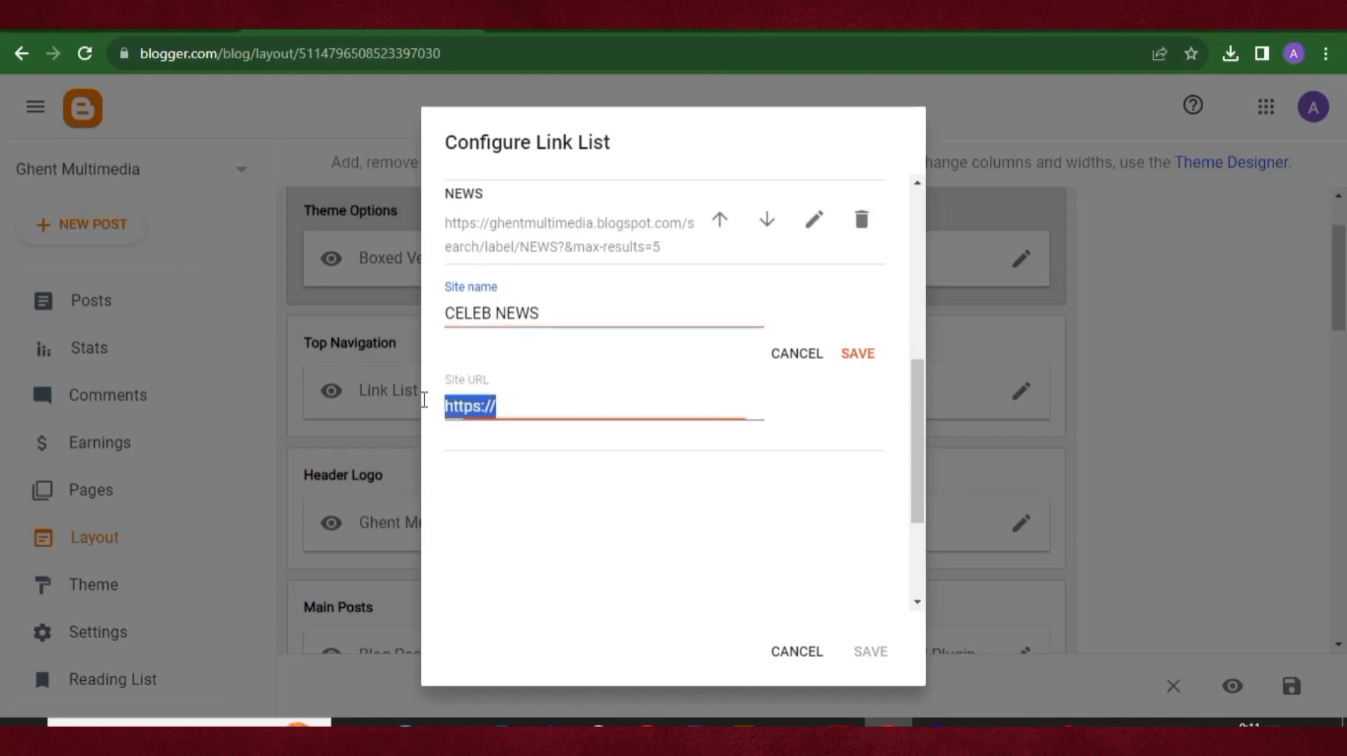
{"action": "right_click", "coordinate": [500, 416]}
{"action": "left_click", "coordinate": [548, 501]}
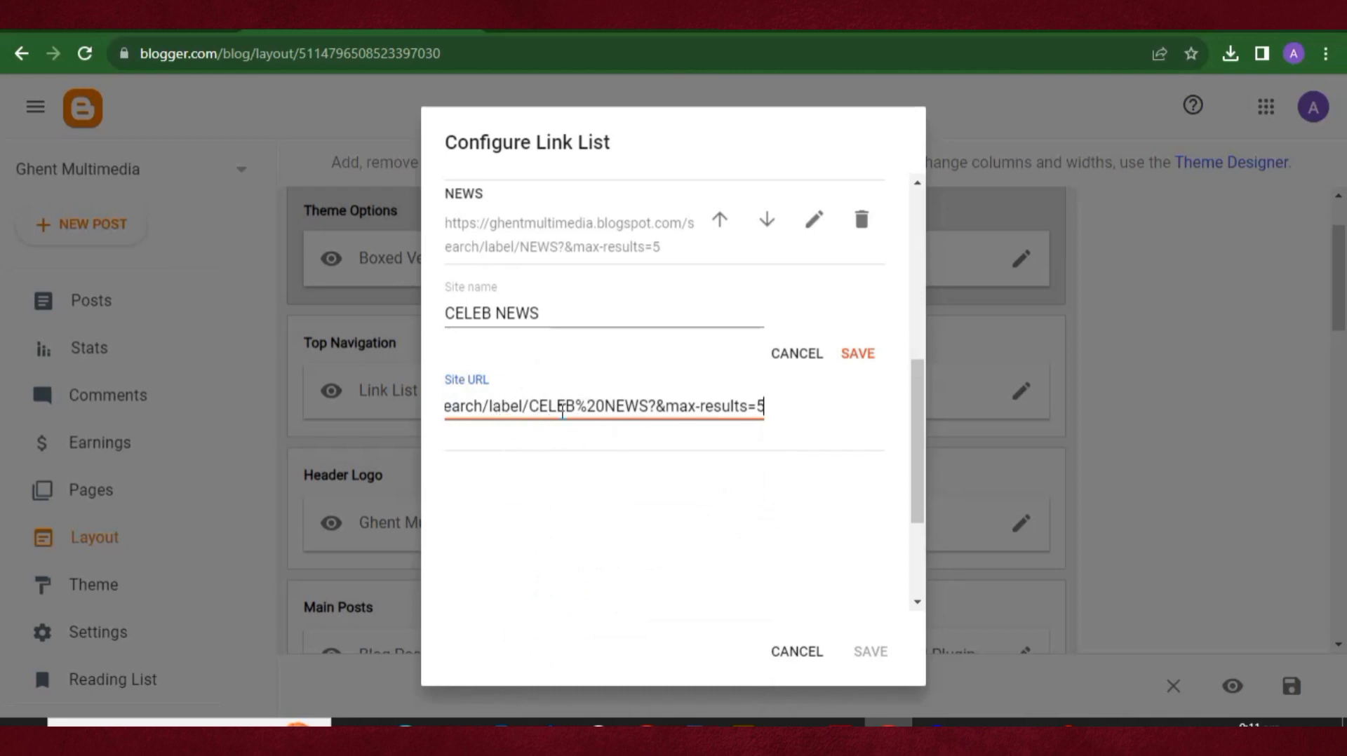
{"action": "left_click", "coordinate": [859, 356]}
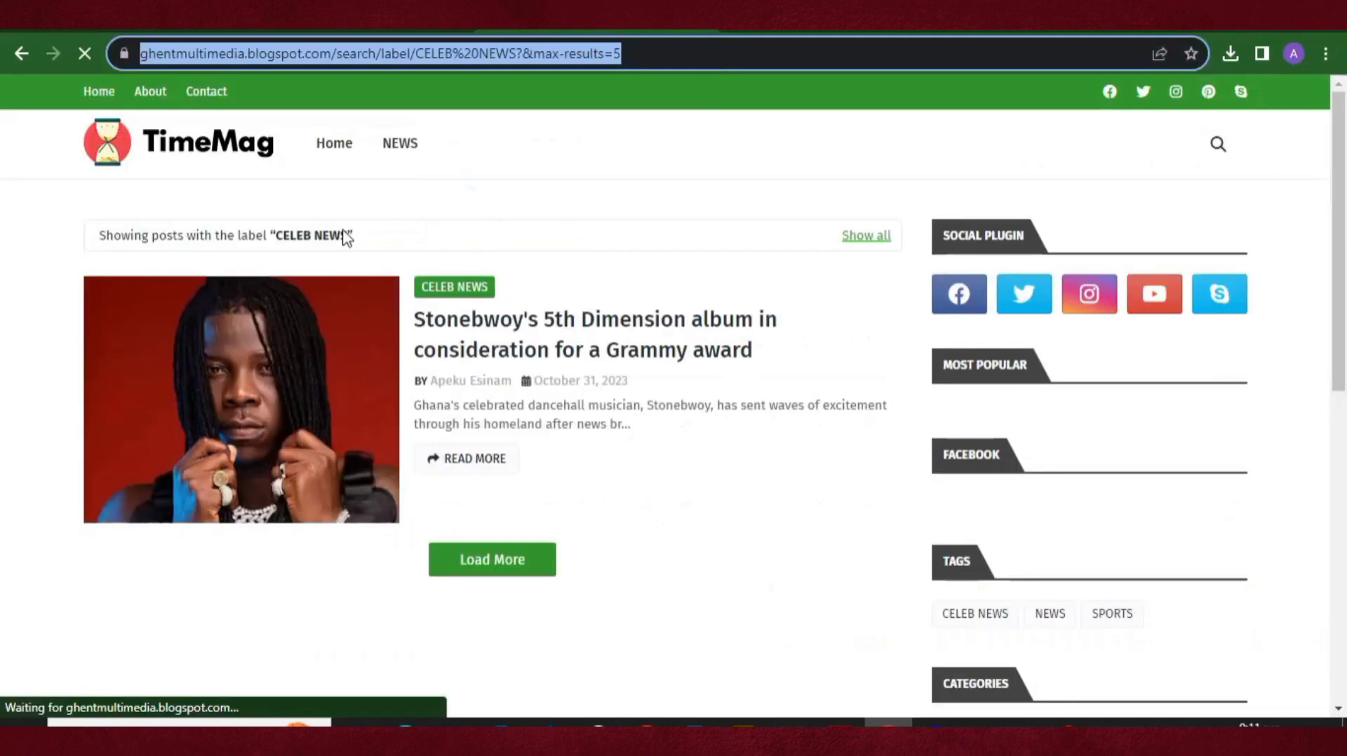
Go to the live blog's homepage, open the SPORTS label page from the Messi post and copy its URL
{"action": "left_click", "coordinate": [333, 151]}
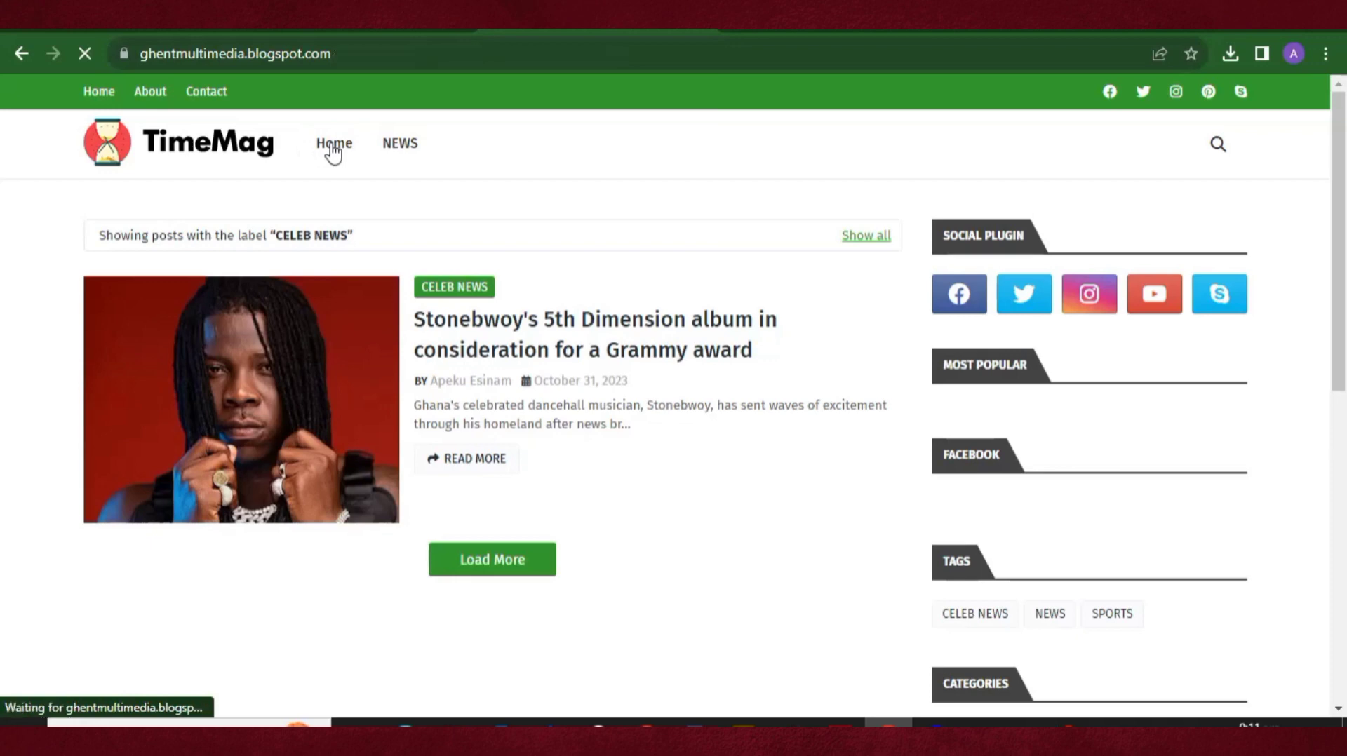
{"action": "scroll", "coordinate": [463, 449], "scroll_direction": "down", "scroll_amount": 3}
{"action": "scroll", "coordinate": [470, 555], "scroll_direction": "down", "scroll_amount": 4}
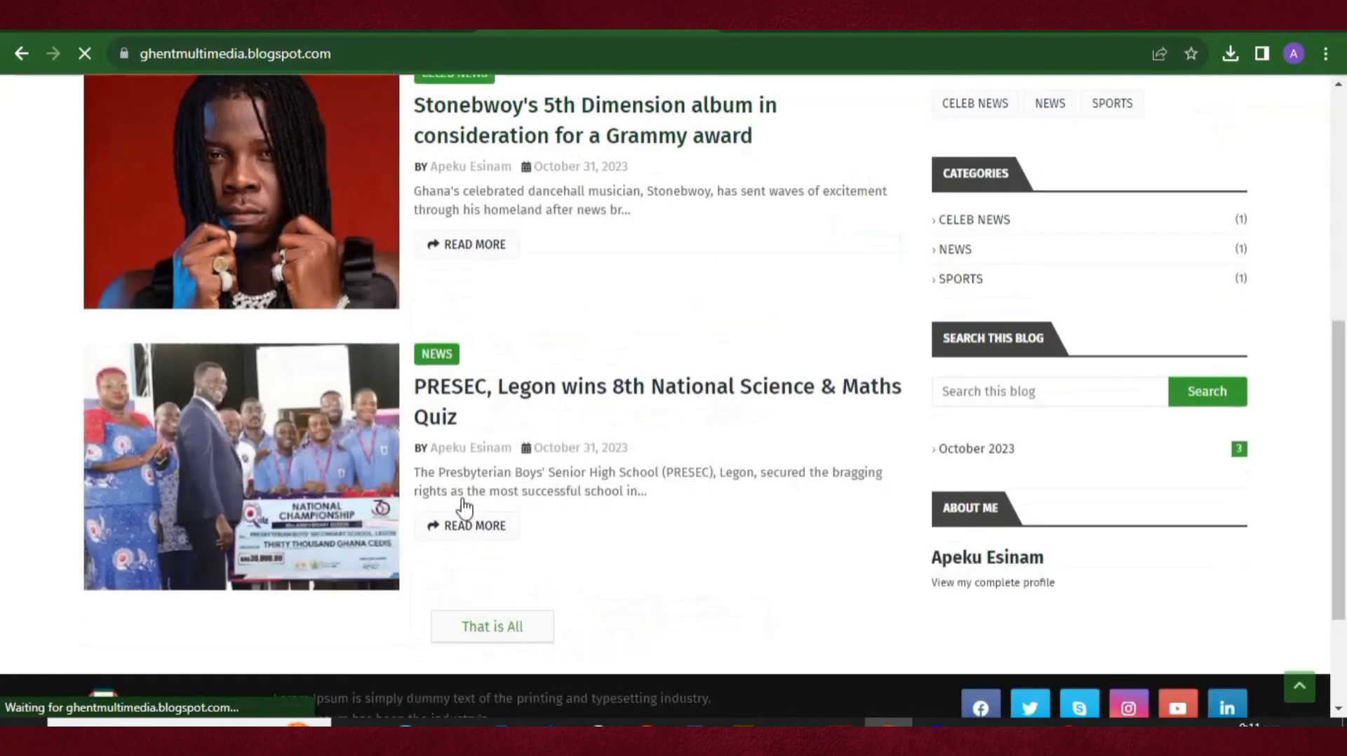
{"action": "scroll", "coordinate": [463, 477], "scroll_direction": "up", "scroll_amount": 6}
{"action": "scroll", "coordinate": [414, 195], "scroll_direction": "up", "scroll_amount": 1}
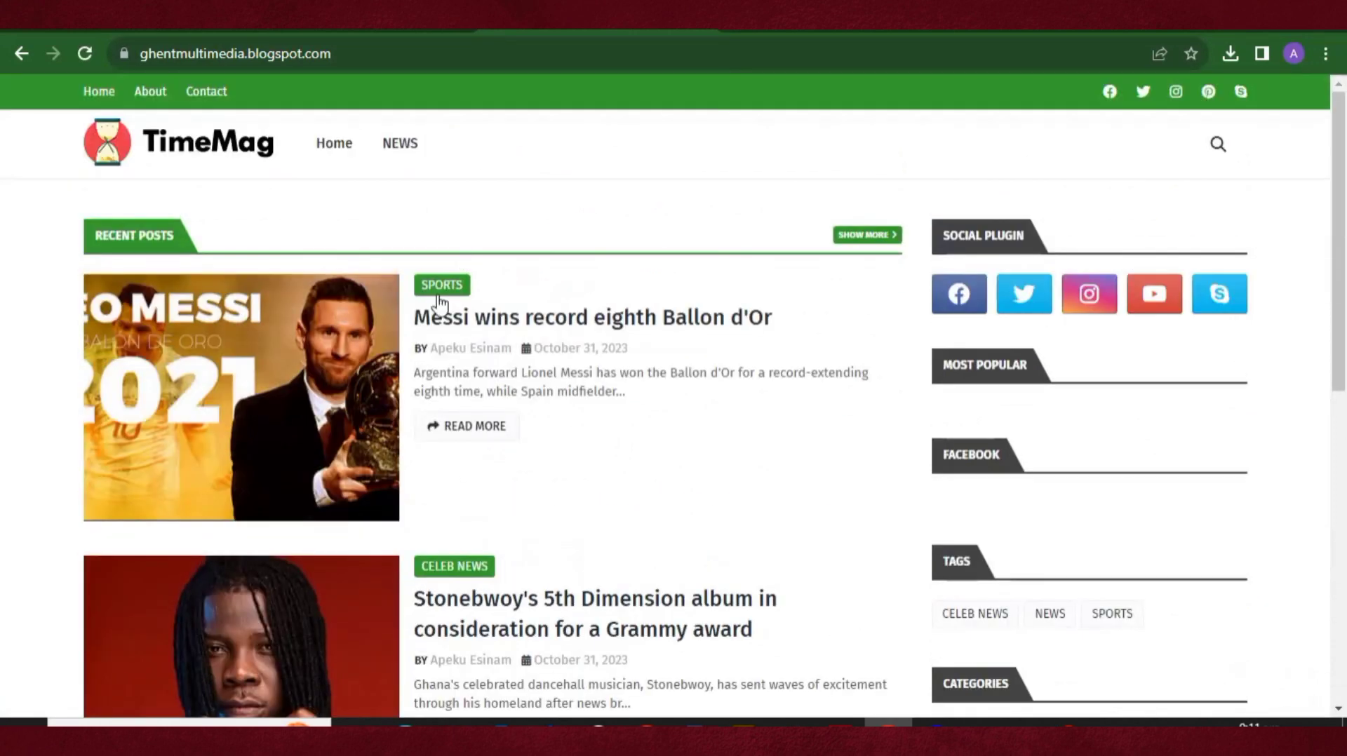
{"action": "left_click", "coordinate": [443, 288]}
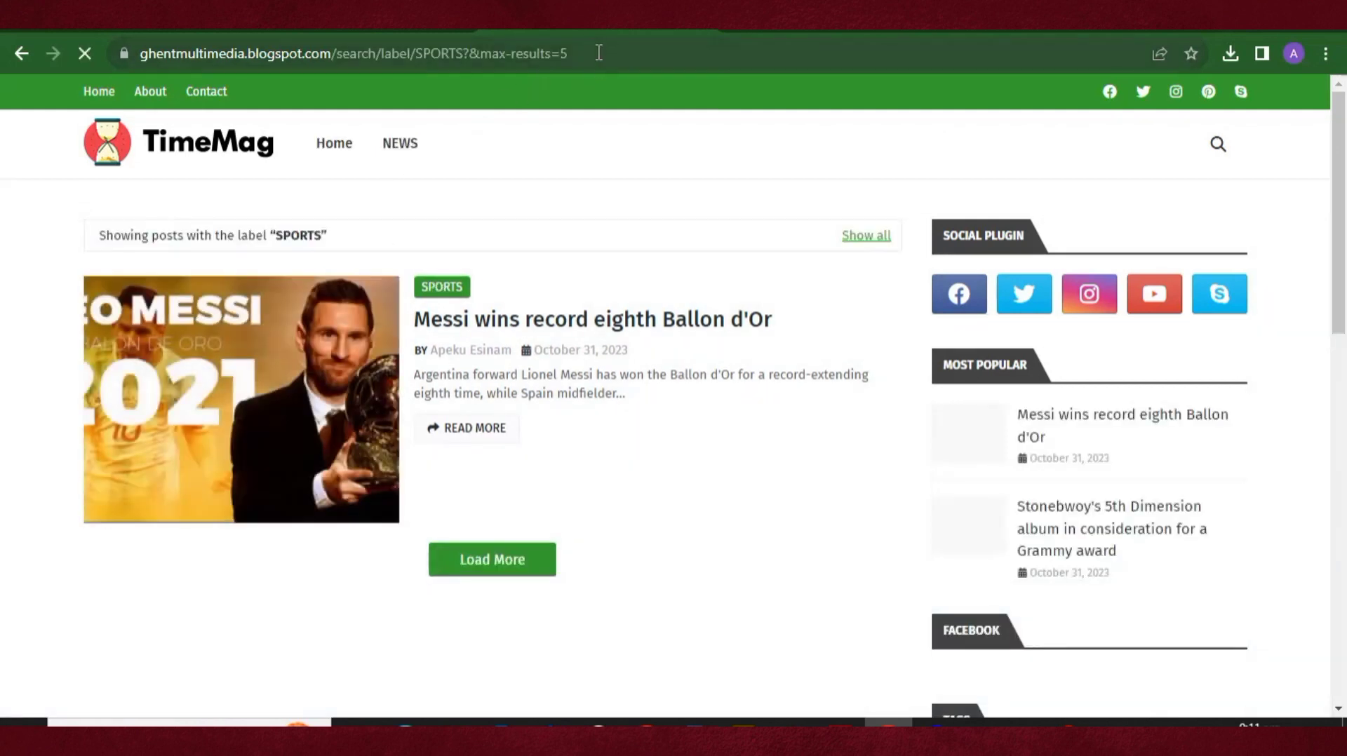
{"action": "left_click_drag", "start_coordinate": [599, 52], "coordinate": [126, 45]}
{"action": "right_click", "coordinate": [168, 56]}
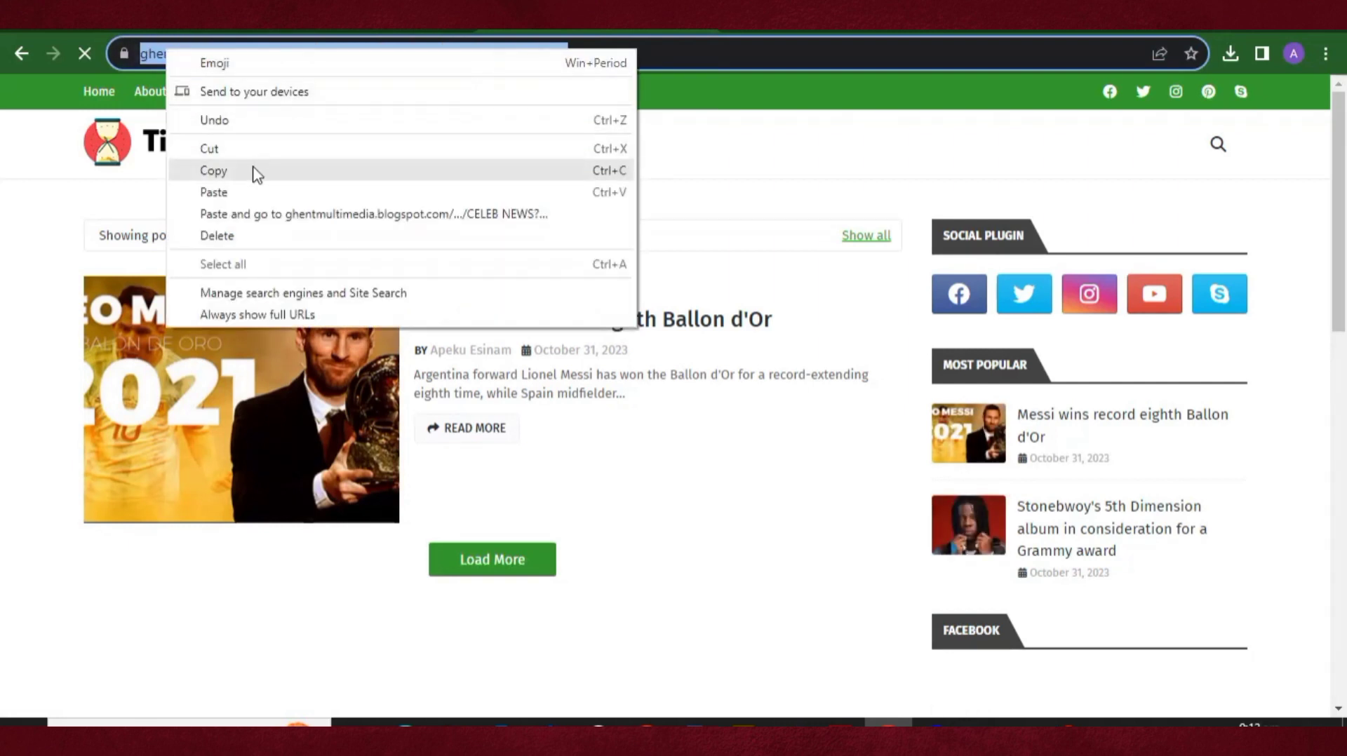
{"action": "left_click", "coordinate": [256, 171]}
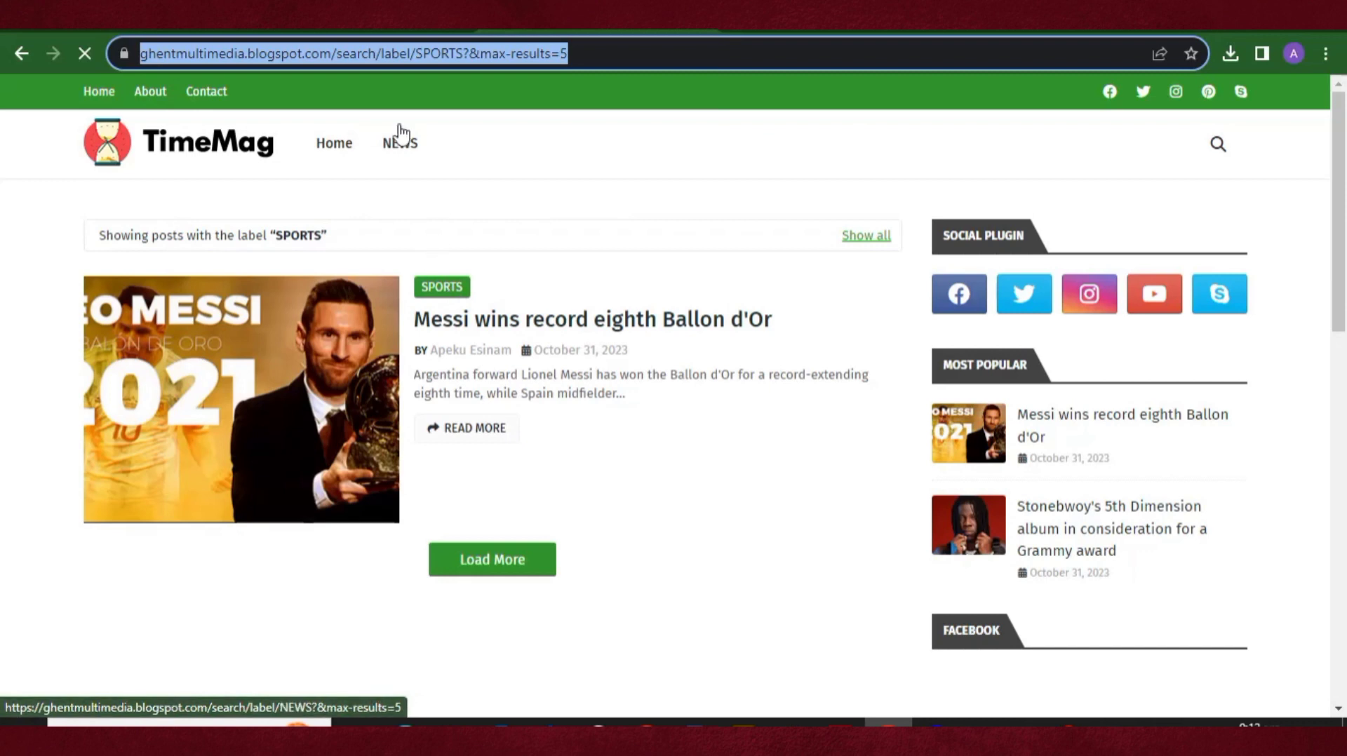
Back in the Main Menu link list, add an item named SPORTS with the copied label page address as its site URL, and save the item
{"action": "left_click", "coordinate": [365, 30]}
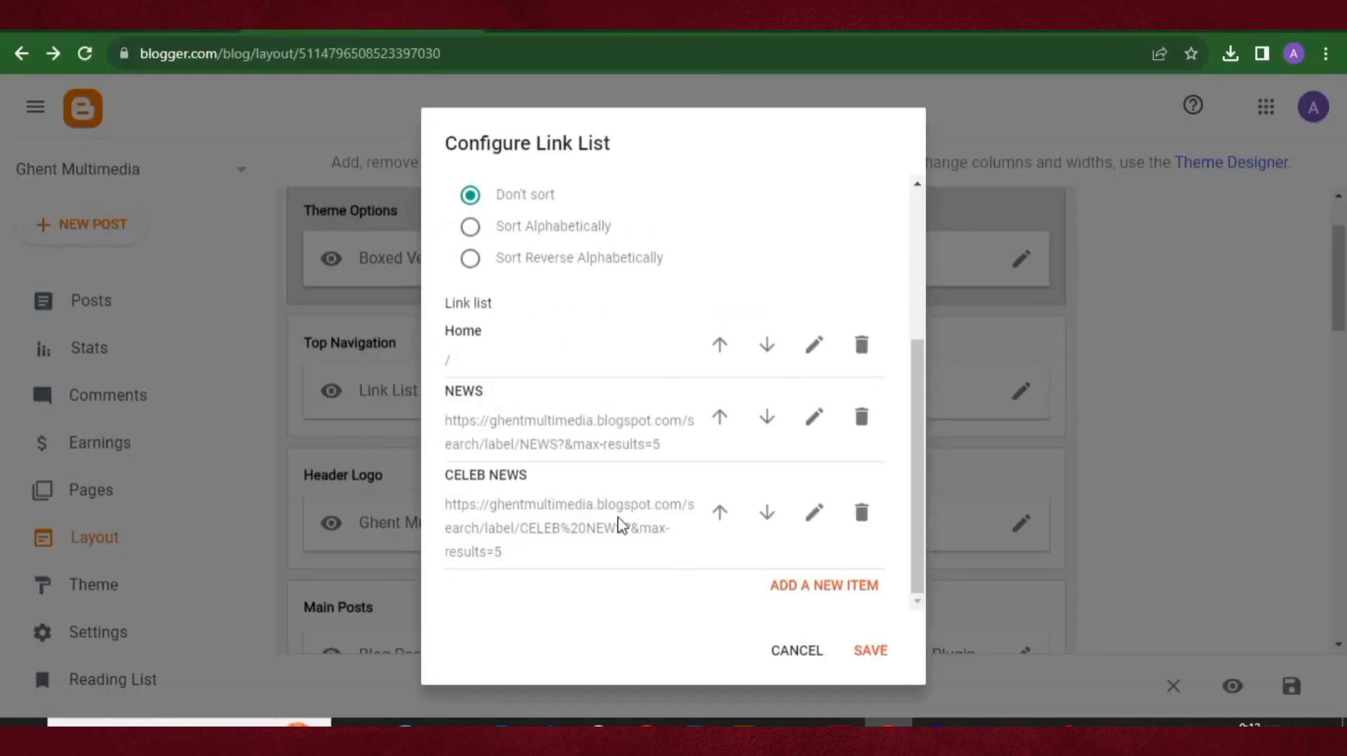
{"action": "left_click", "coordinate": [807, 593]}
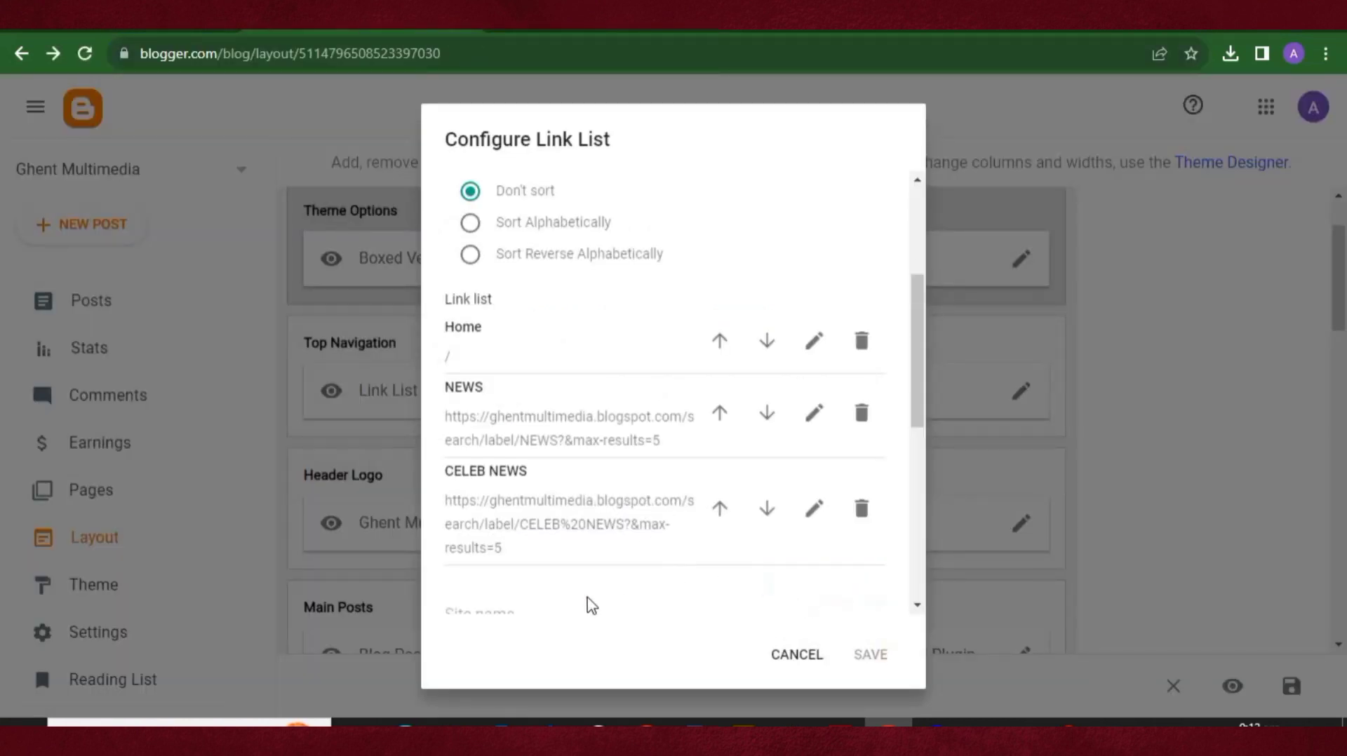
{"action": "scroll", "coordinate": [543, 506], "scroll_direction": "down", "scroll_amount": 1}
{"action": "left_click", "coordinate": [495, 414]}
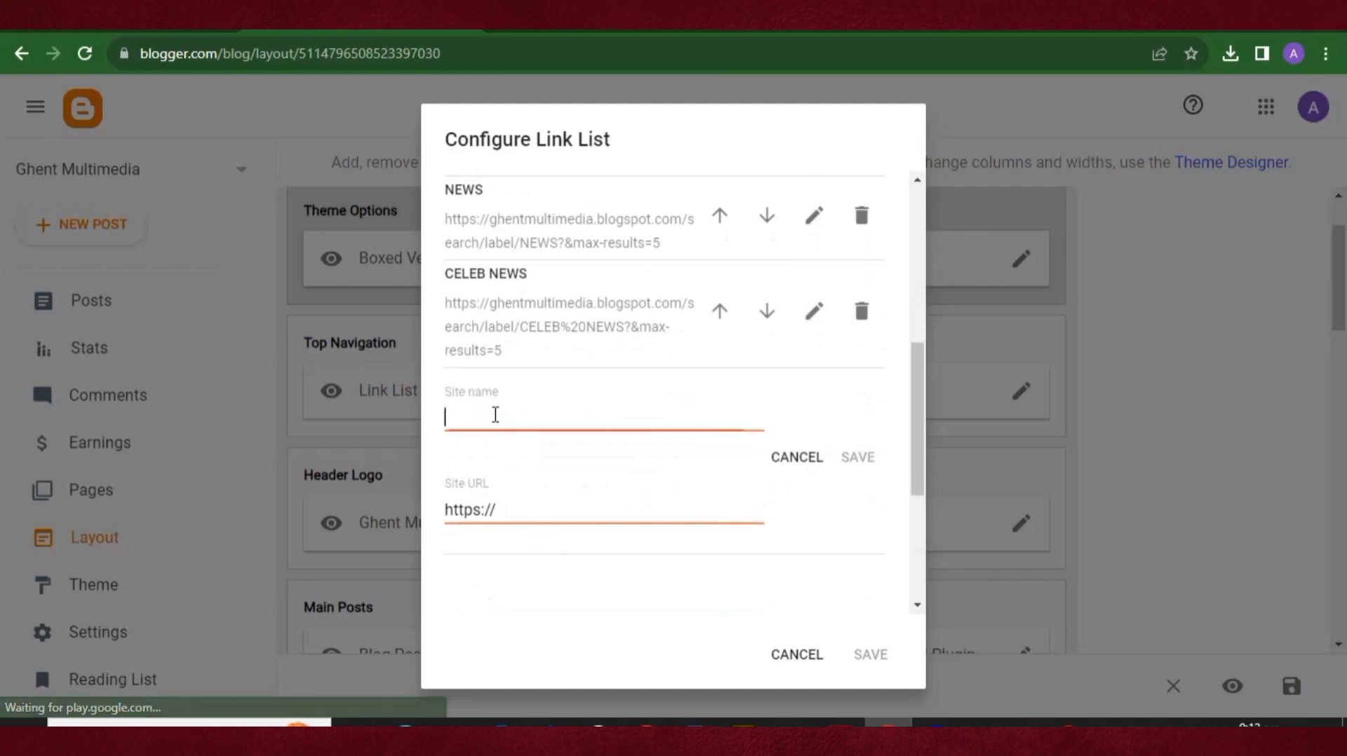
{"action": "type", "text": "SPO"}
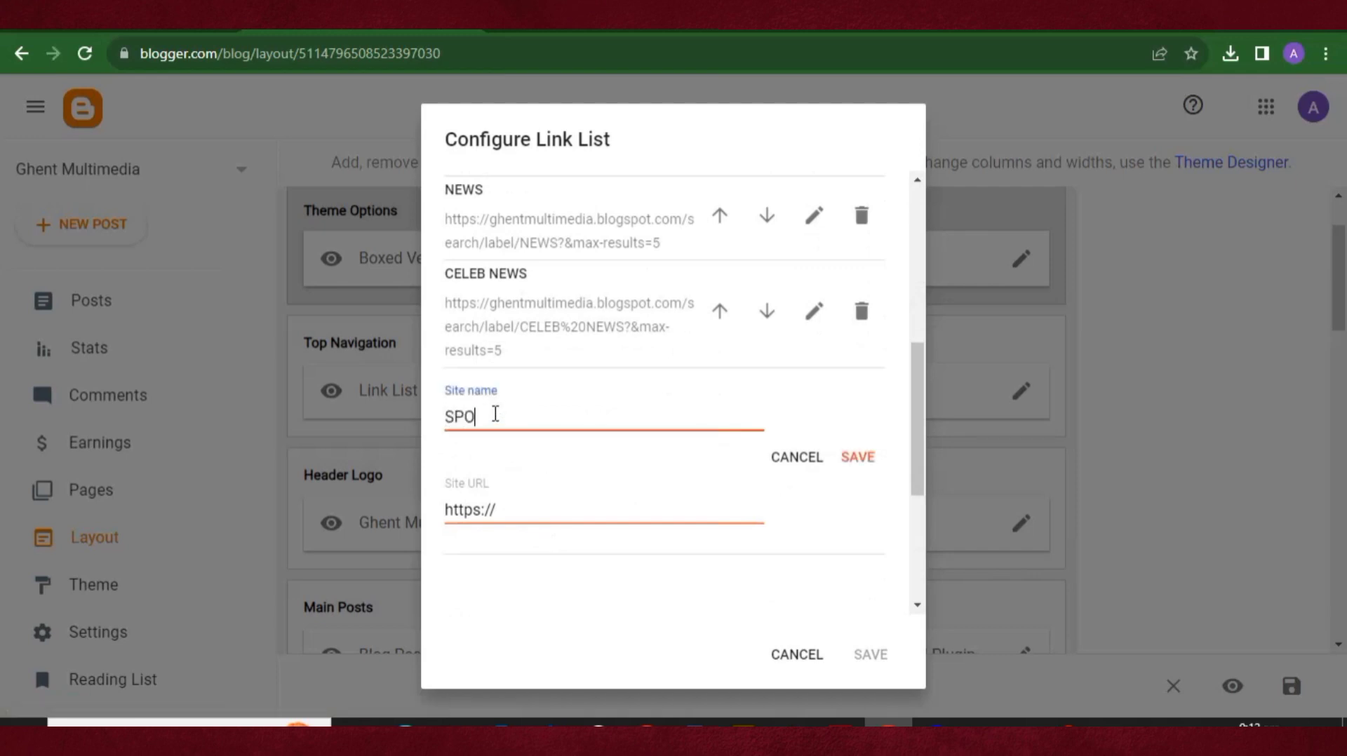
{"action": "left_click", "coordinate": [502, 511]}
{"action": "double_click", "coordinate": [500, 523]}
{"action": "right_click", "coordinate": [500, 532]}
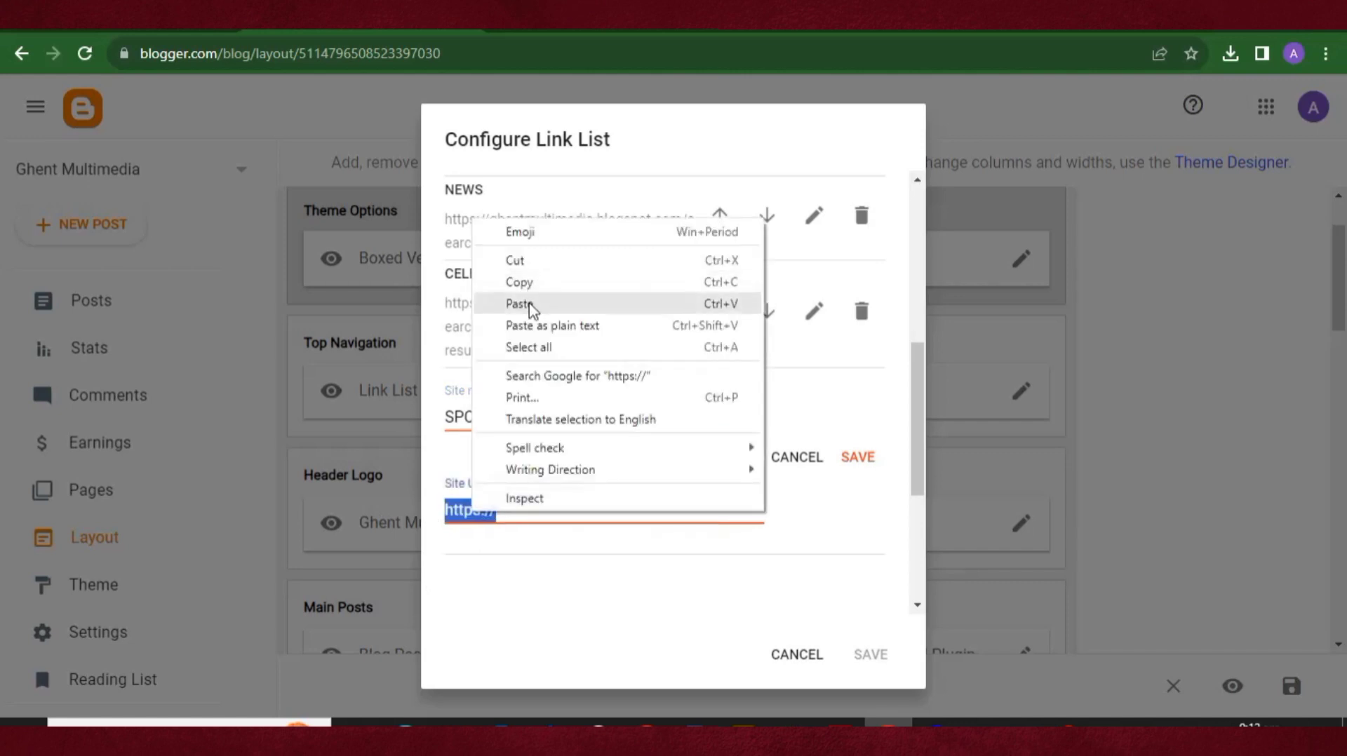
{"action": "left_click", "coordinate": [519, 304]}
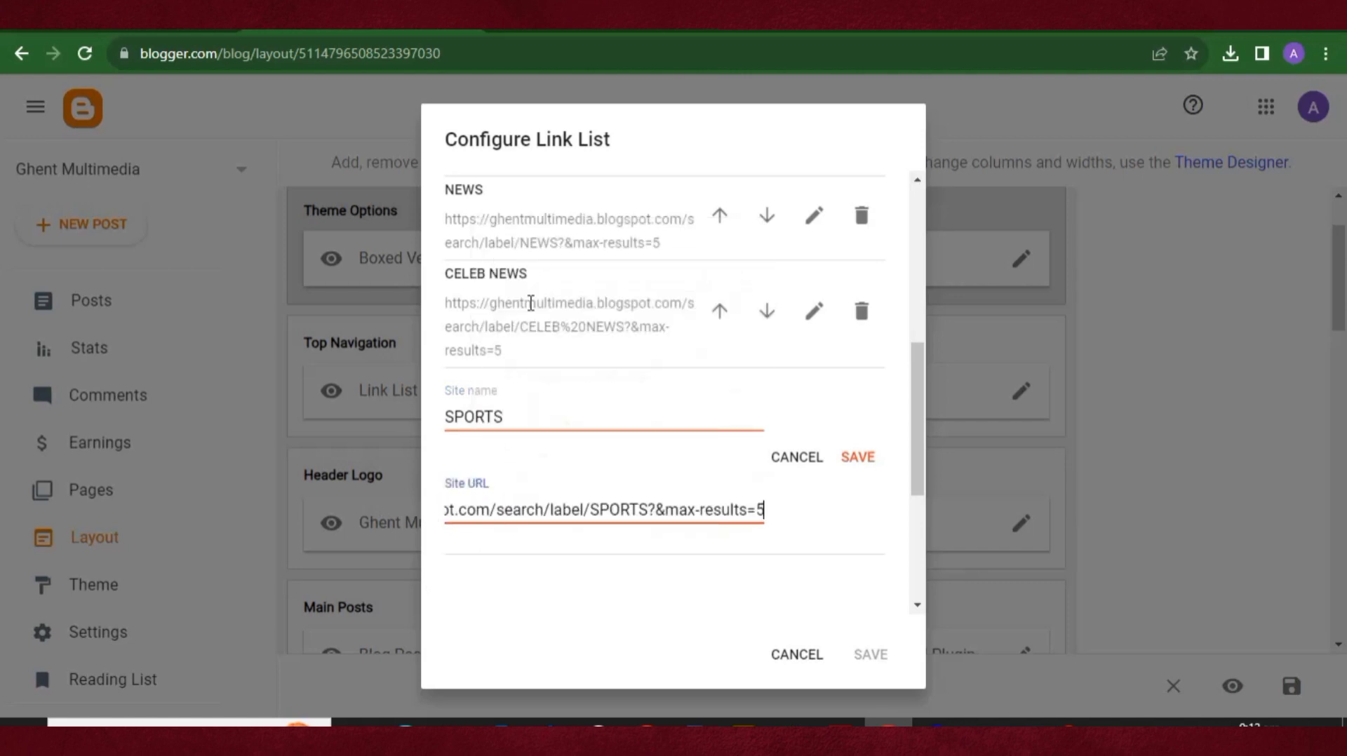
{"action": "left_click", "coordinate": [860, 460]}
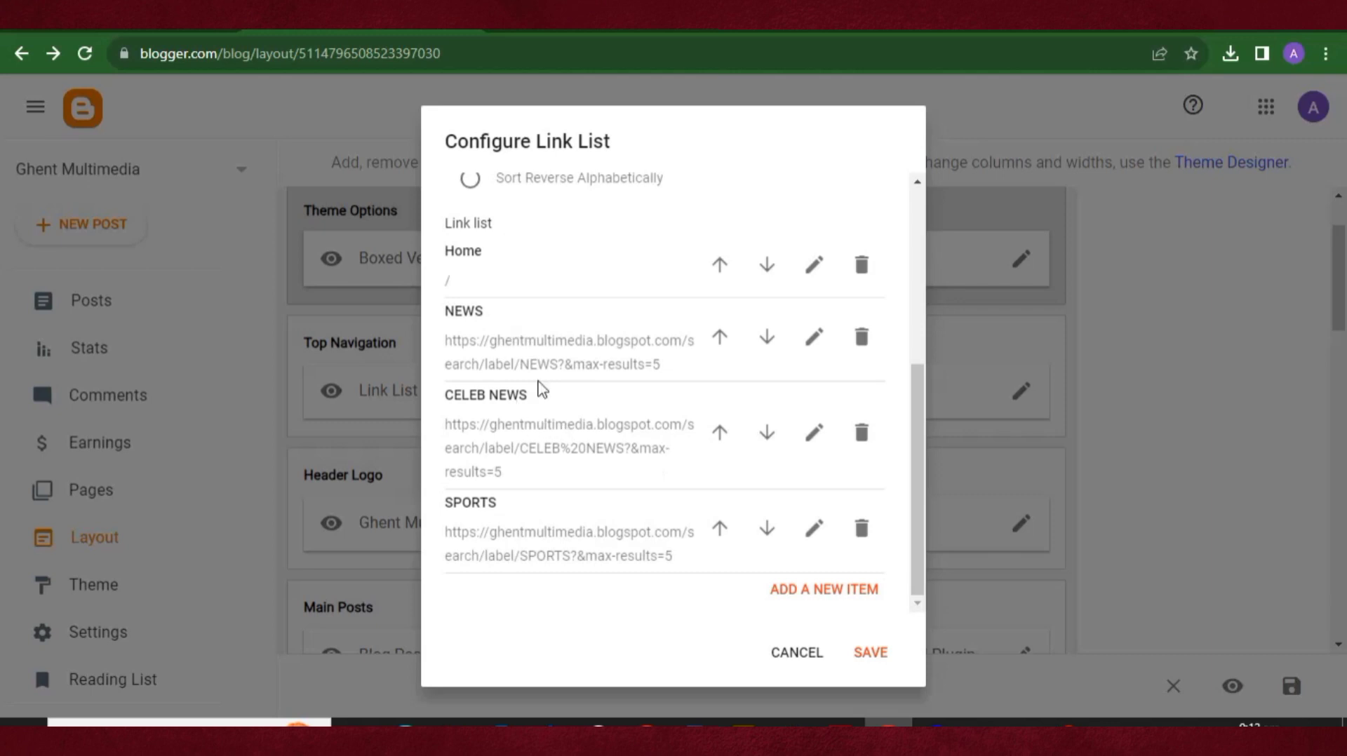
Move the CELEB NEWS item below SPORTS in the link list, and move it back up
{"action": "left_click", "coordinate": [767, 433]}
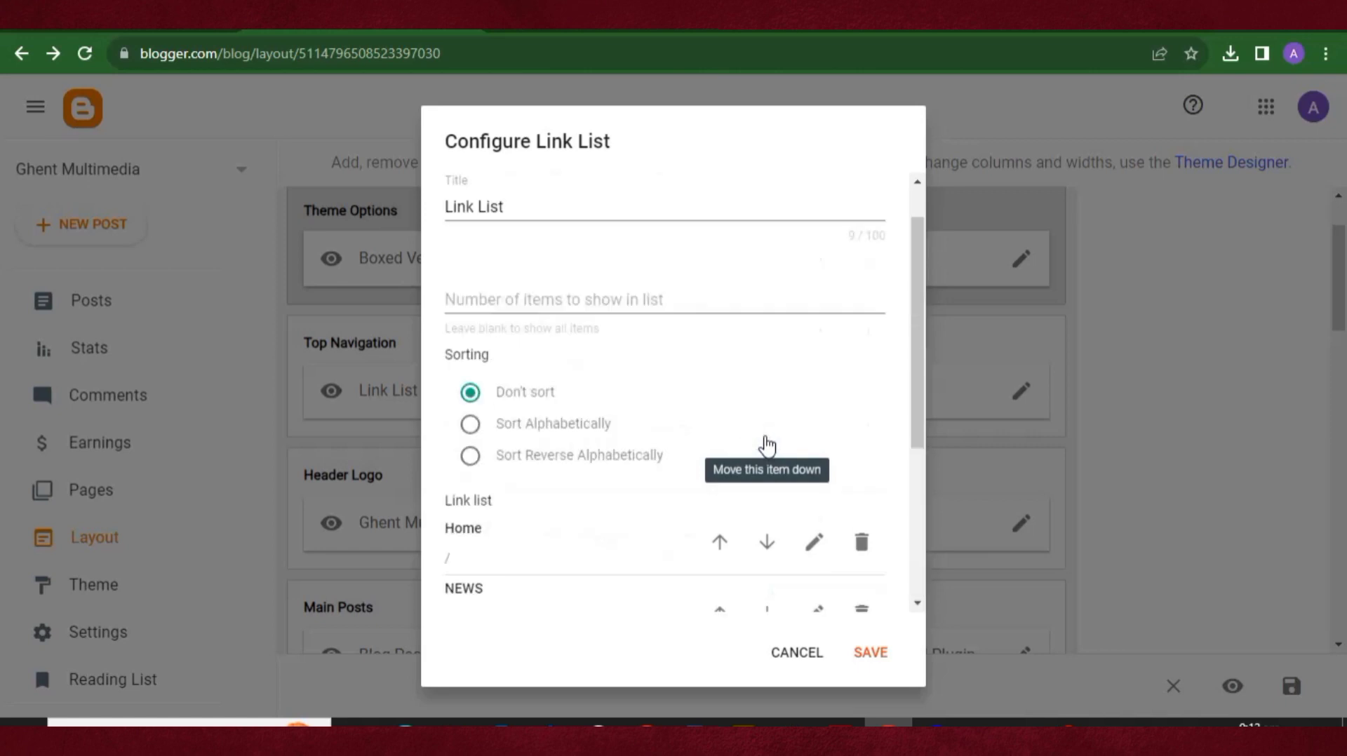
{"action": "left_click", "coordinate": [723, 534]}
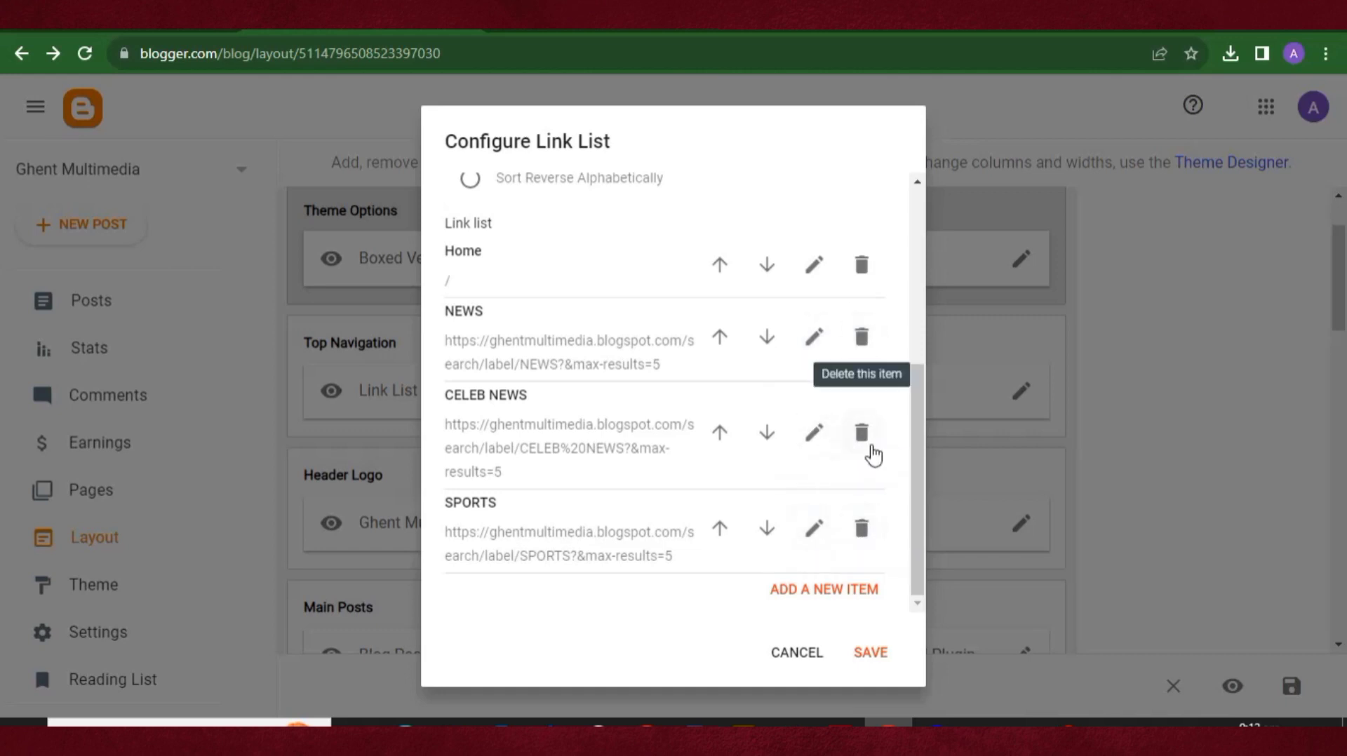
Save the Main Menu link list, and save the blog's layout arrangement
{"action": "left_click", "coordinate": [874, 657]}
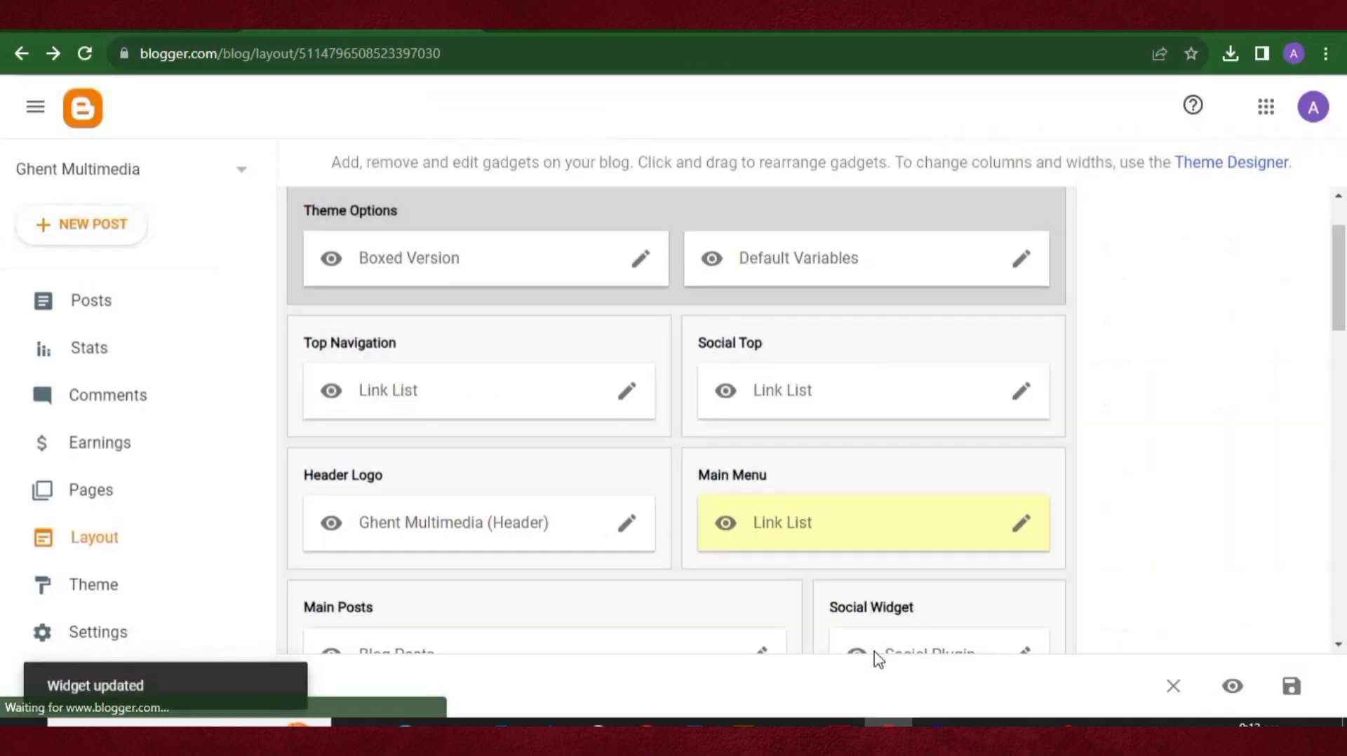
{"action": "left_click", "coordinate": [1294, 686]}
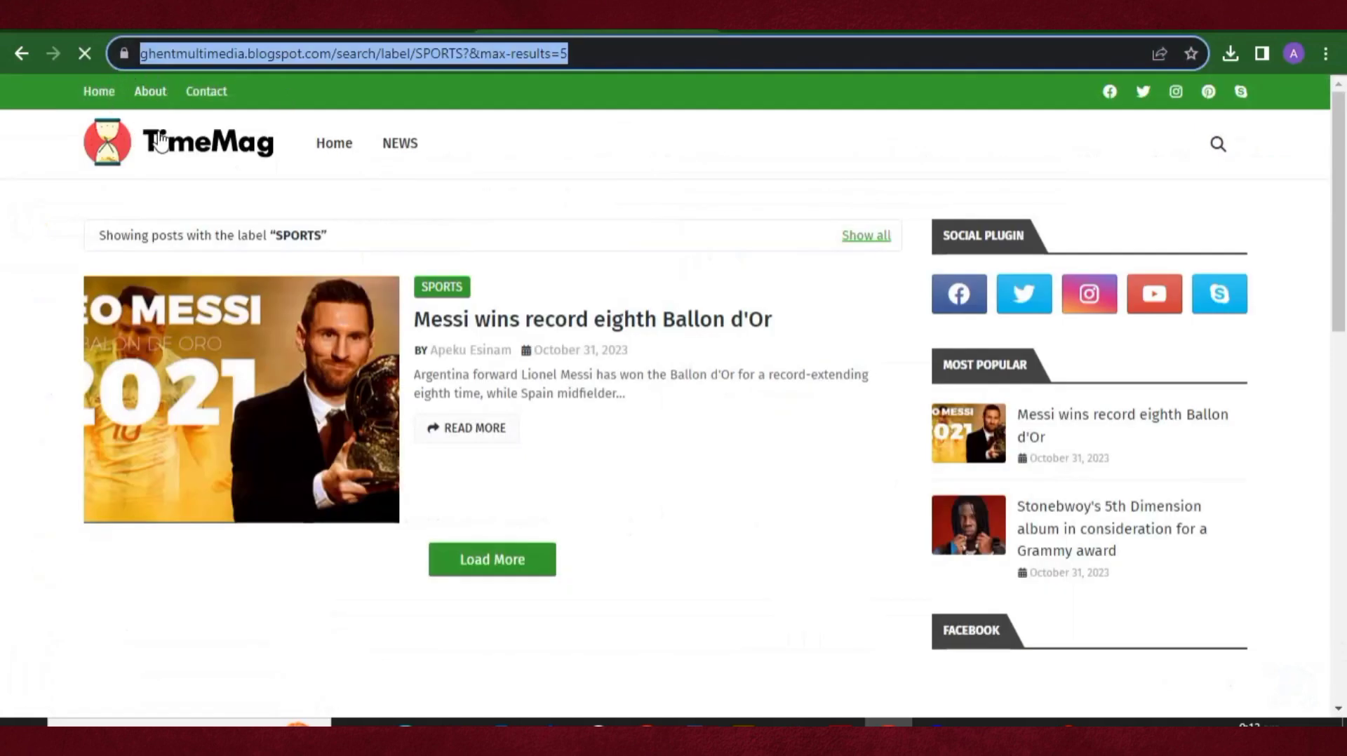
Go to the live blog's homepage, check the main menu by opening the NEWS and SPORTS pages, and return to Home
{"action": "left_click", "coordinate": [325, 149]}
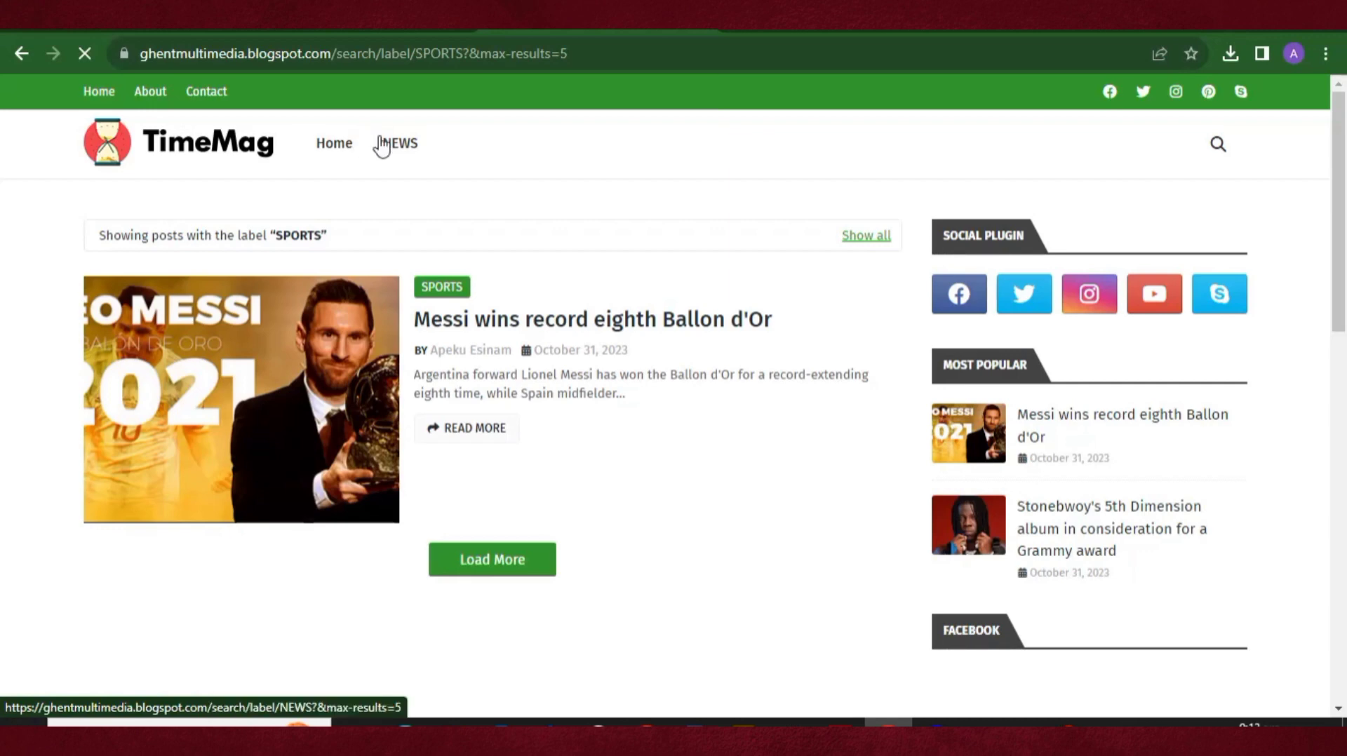
{"action": "left_click", "coordinate": [337, 144]}
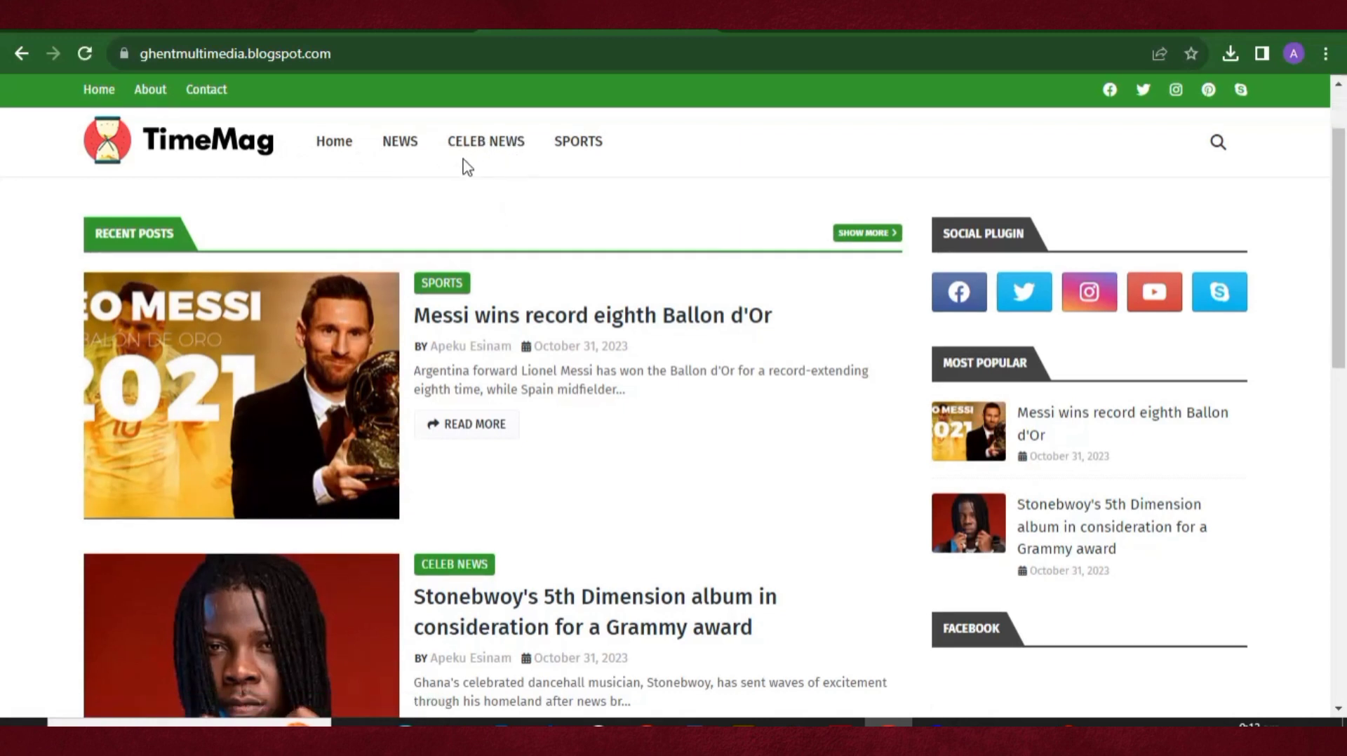
{"action": "scroll", "coordinate": [464, 166], "scroll_direction": "down", "scroll_amount": 1}
{"action": "scroll", "coordinate": [419, 186], "scroll_direction": "up", "scroll_amount": 1}
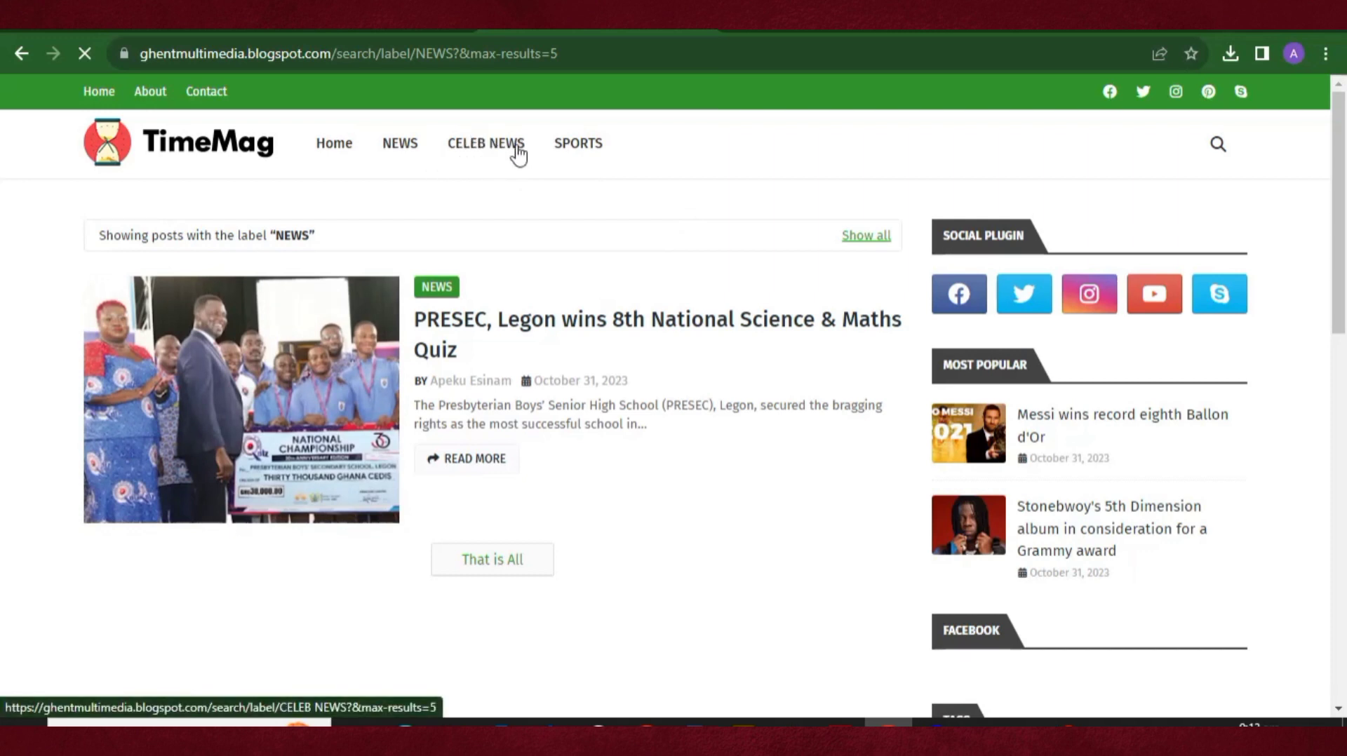
{"action": "left_click", "coordinate": [587, 153]}
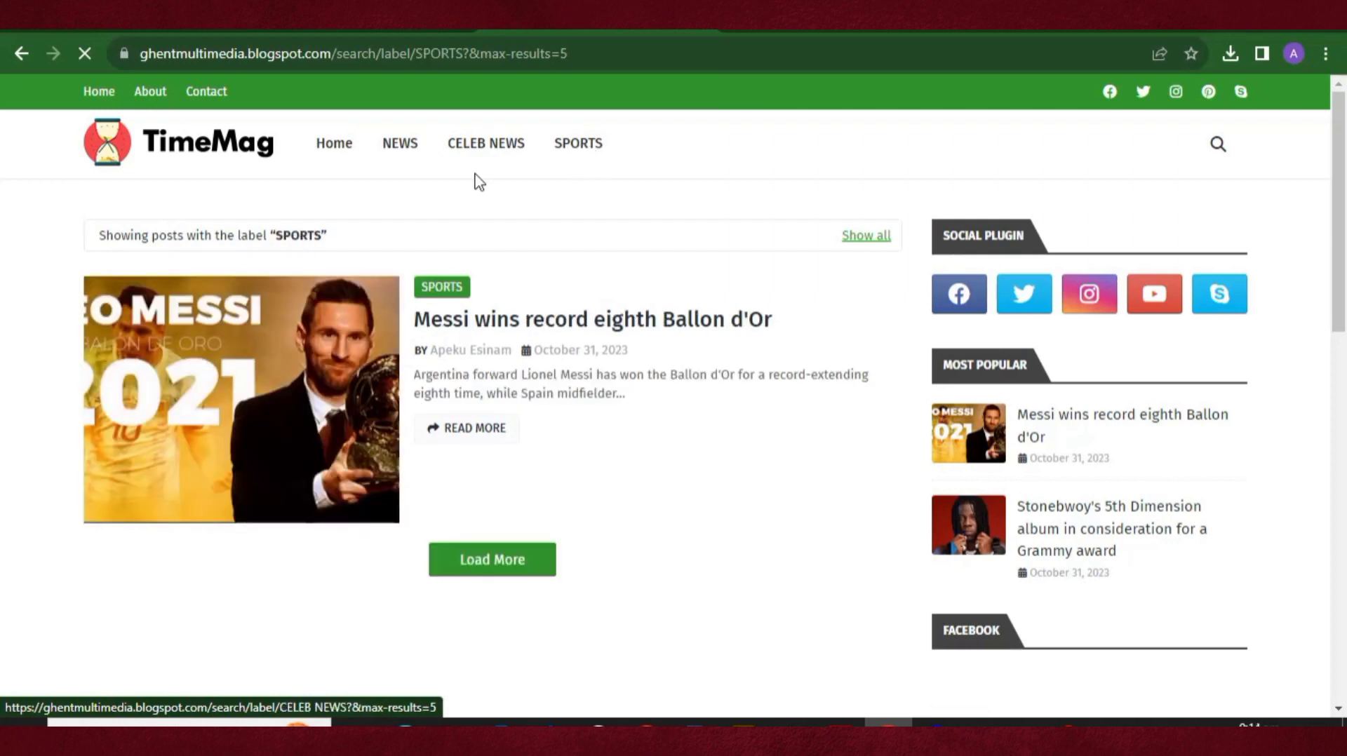
{"action": "left_click", "coordinate": [327, 153]}
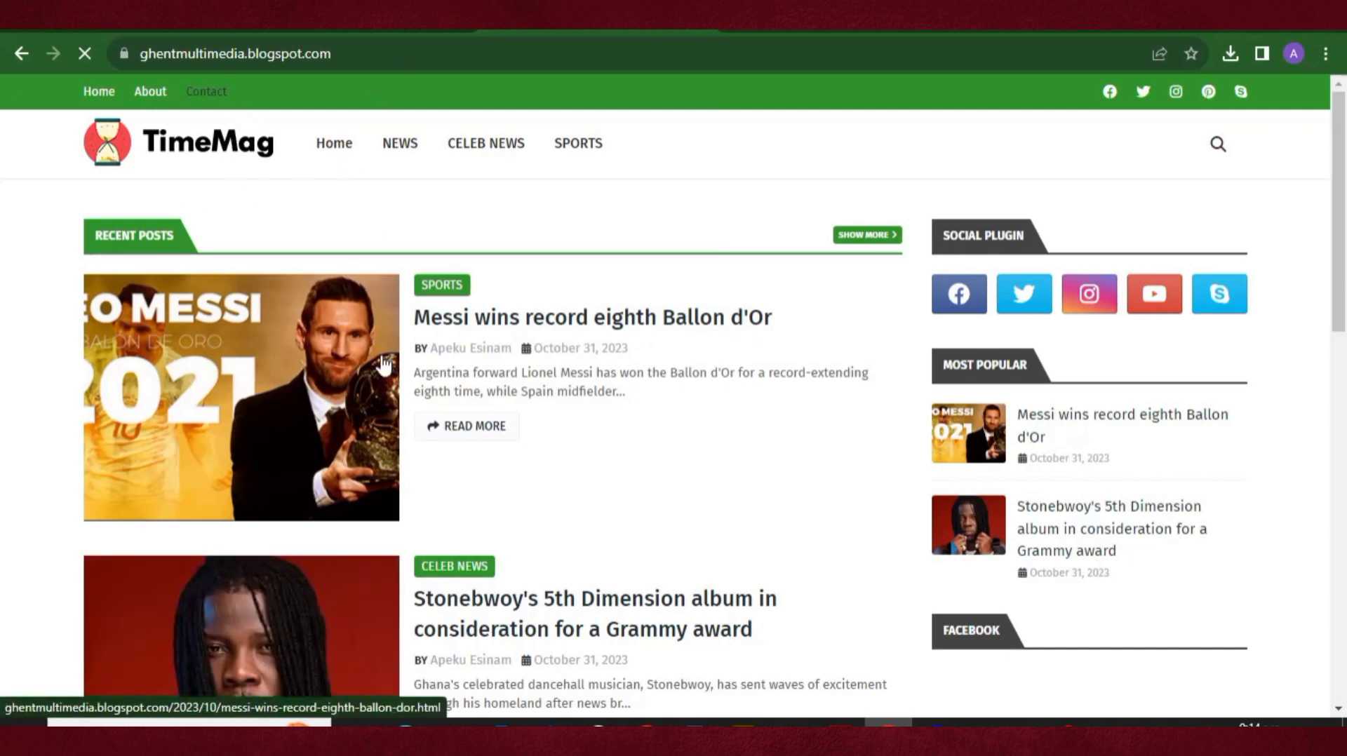
Reload the blog's homepage and examine its posts, sidebar and footer, including the TimeMag logos
{"action": "left_click", "coordinate": [84, 53]}
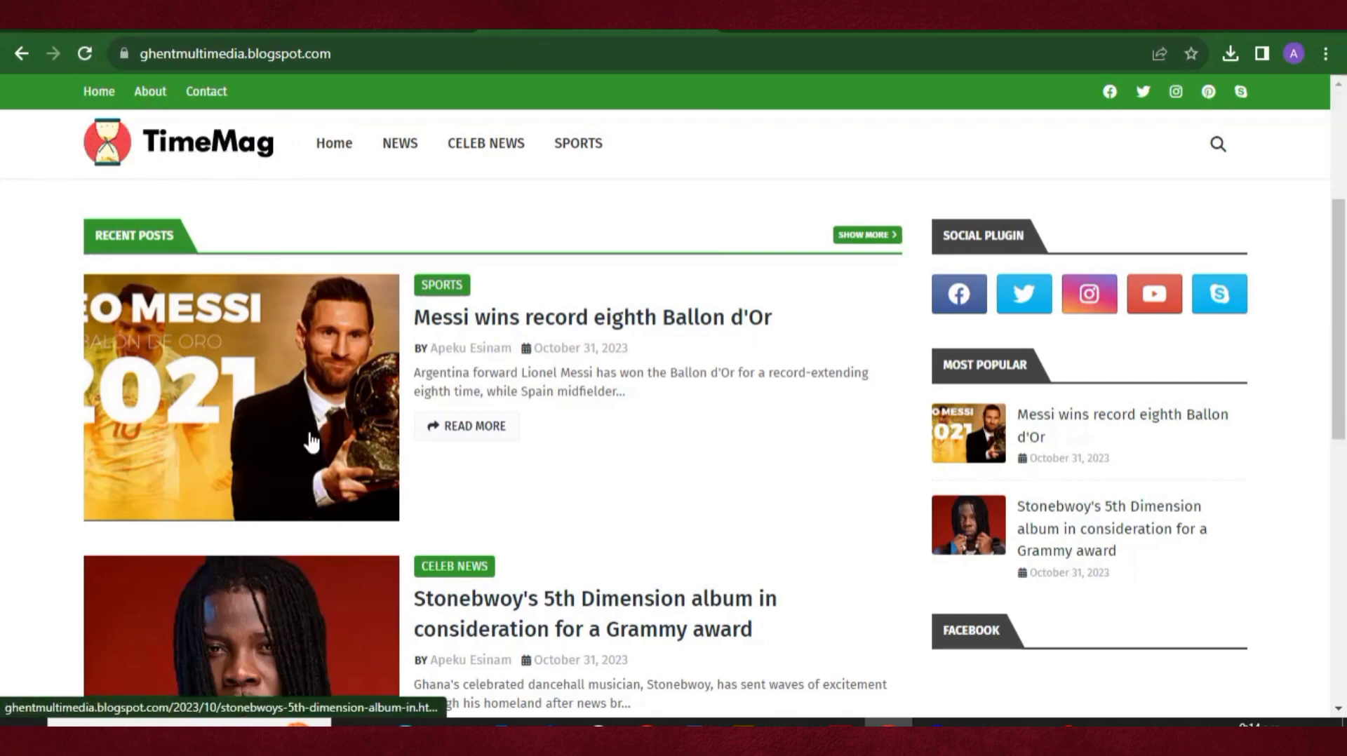
{"action": "scroll", "coordinate": [349, 543], "scroll_direction": "down", "scroll_amount": 4}
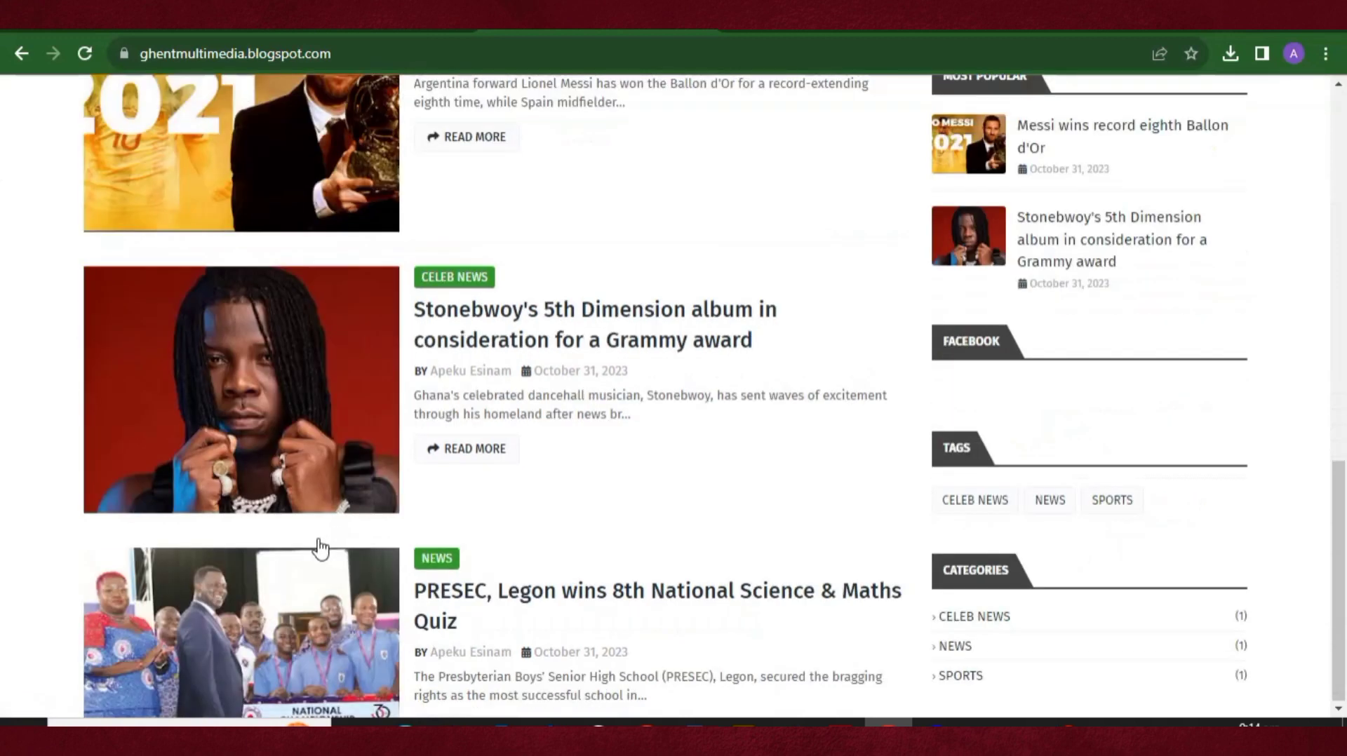
{"action": "scroll", "coordinate": [316, 559], "scroll_direction": "down", "scroll_amount": 7}
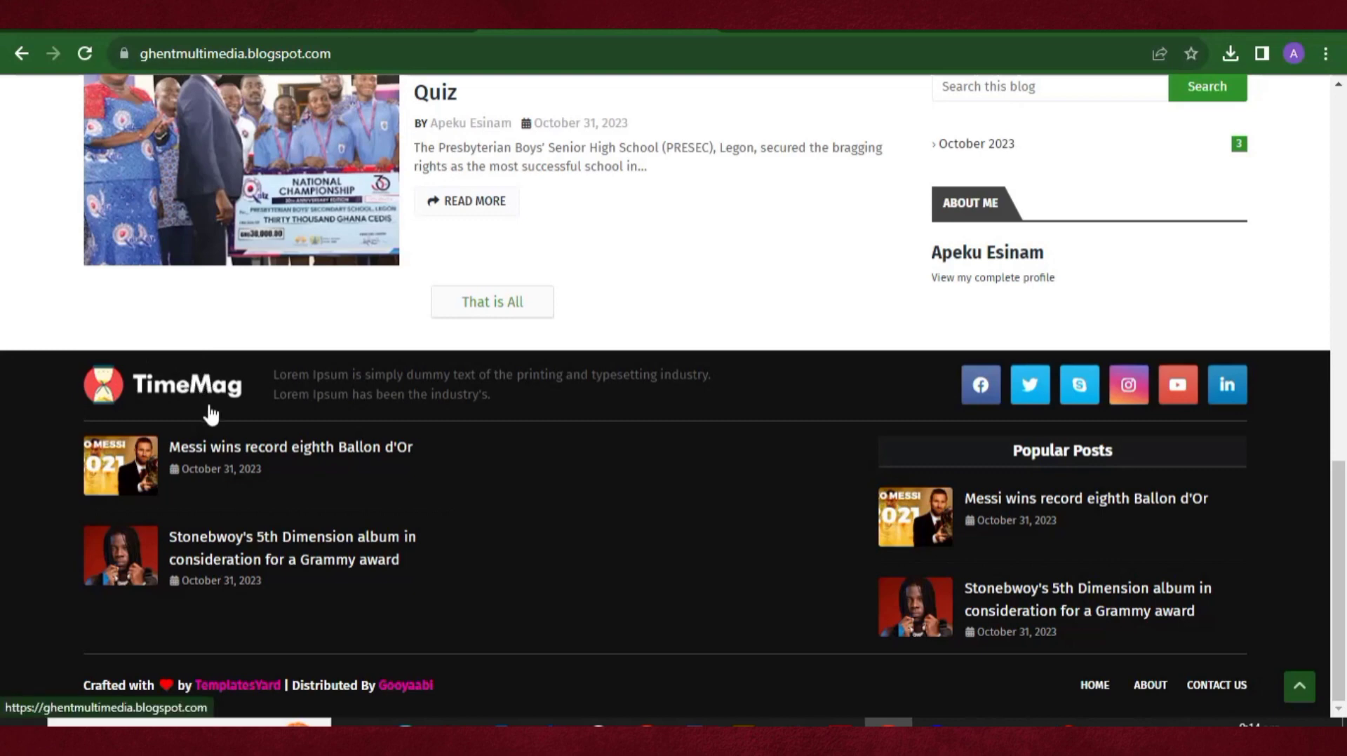
{"action": "scroll", "coordinate": [328, 303], "scroll_direction": "up", "scroll_amount": 12}
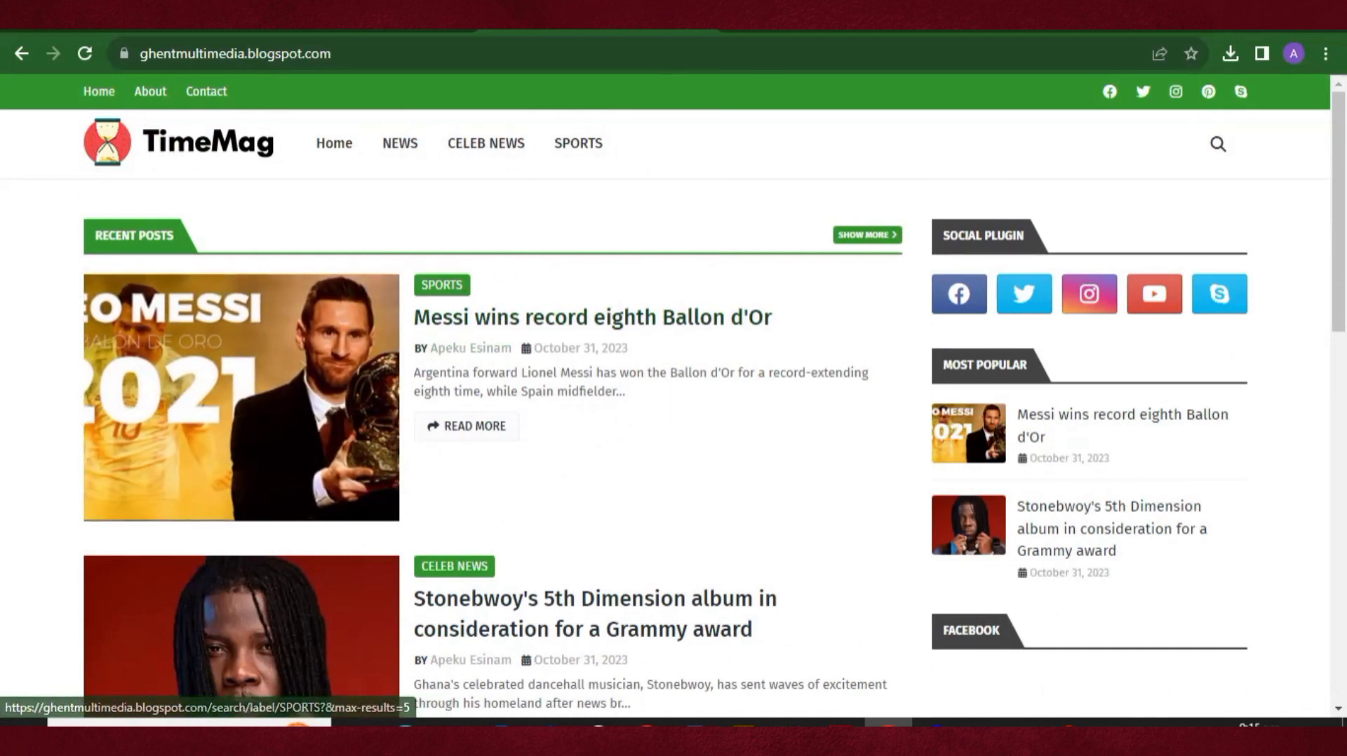
Open canva.com in a new browser tab and look over its home page
{"action": "left_click", "coordinate": [739, 30]}
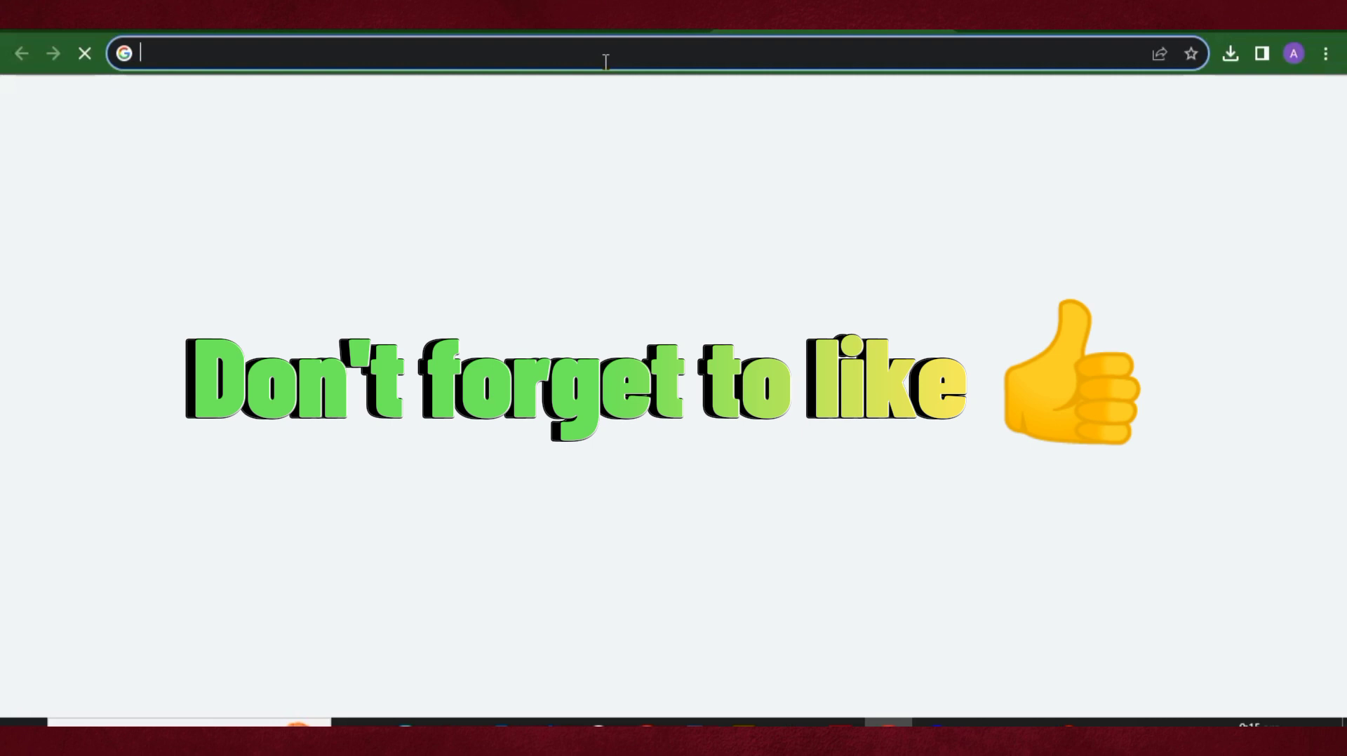
{"action": "type", "text": "C"}
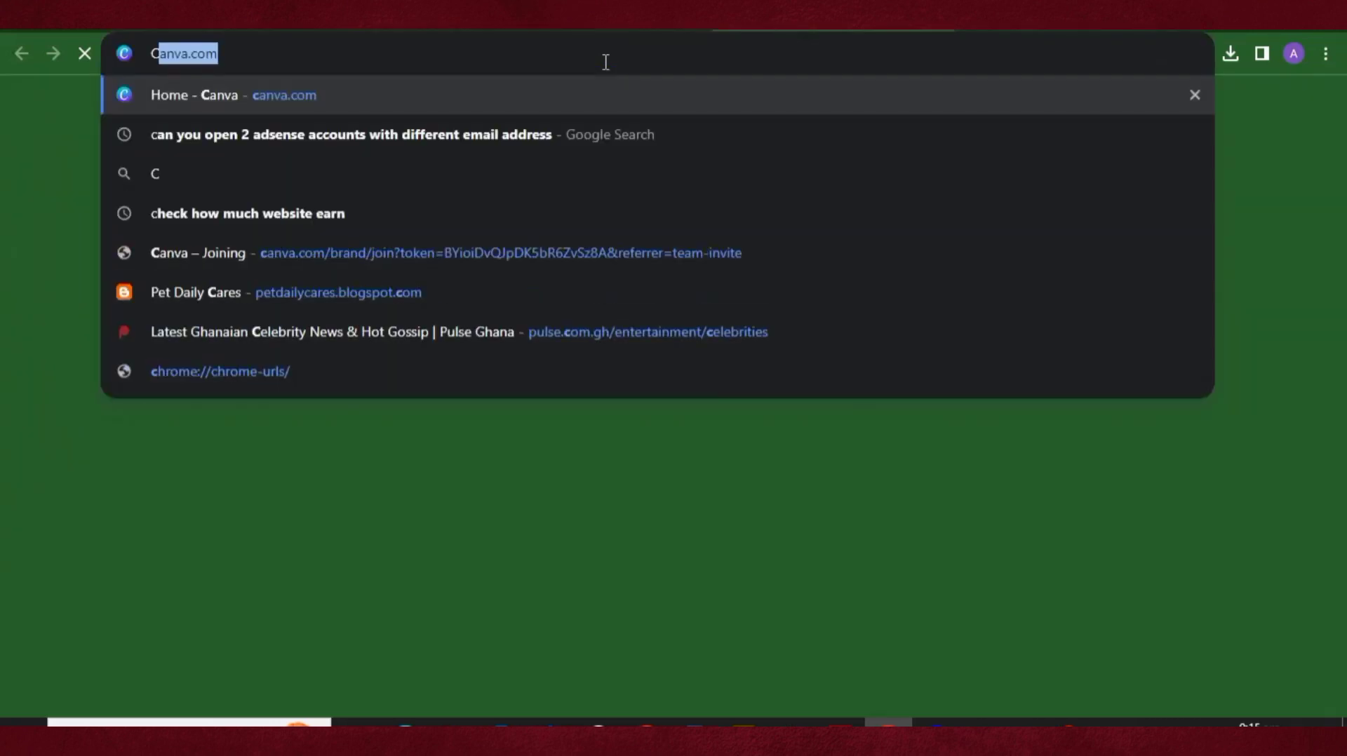
{"action": "key", "text": "Return"}
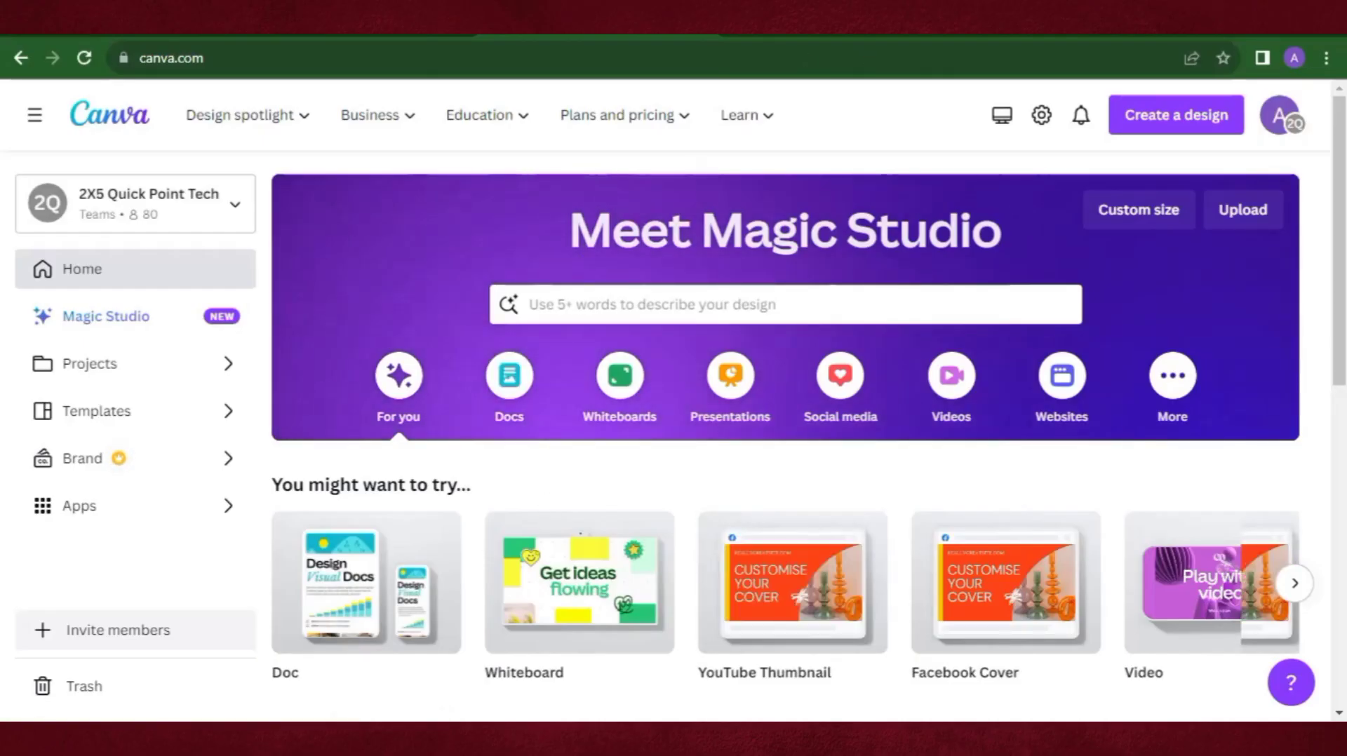
{"action": "scroll", "coordinate": [588, 449], "scroll_direction": "down", "scroll_amount": 3}
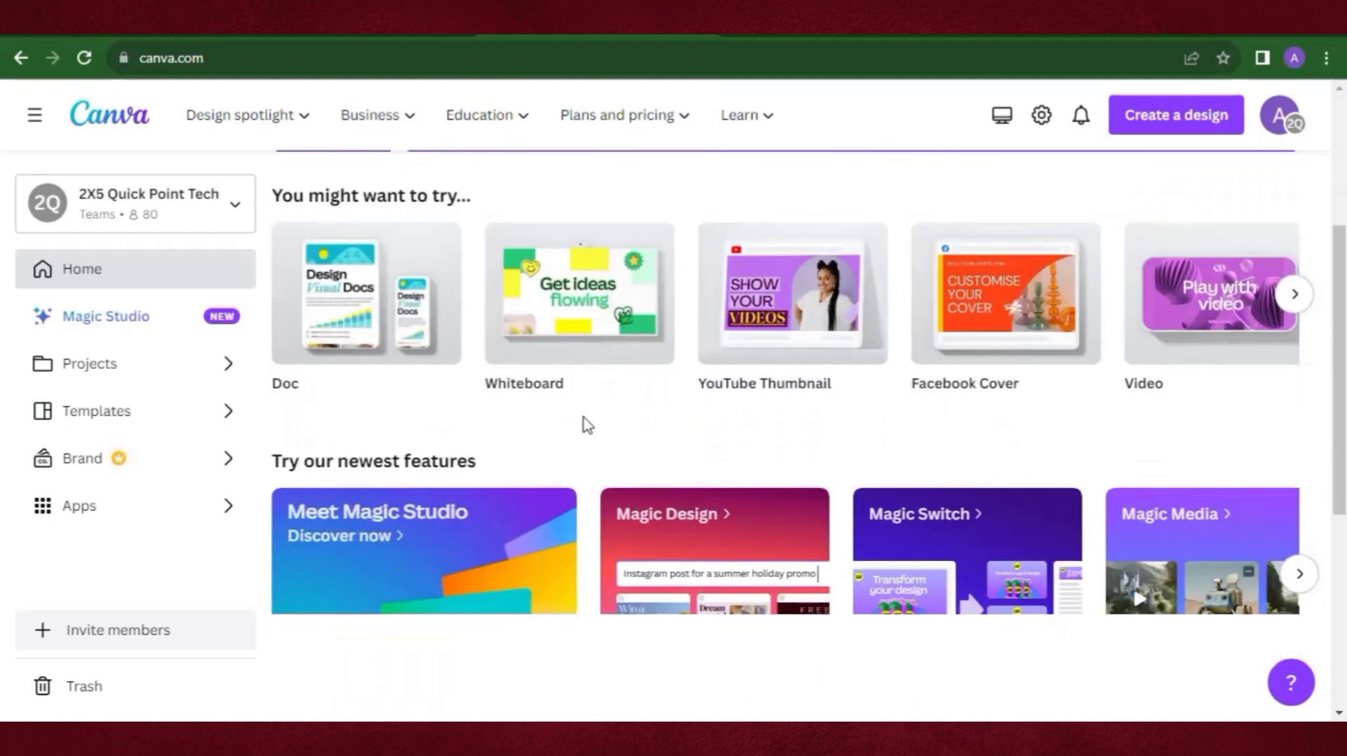
{"action": "scroll", "coordinate": [592, 425], "scroll_direction": "up", "scroll_amount": 3}
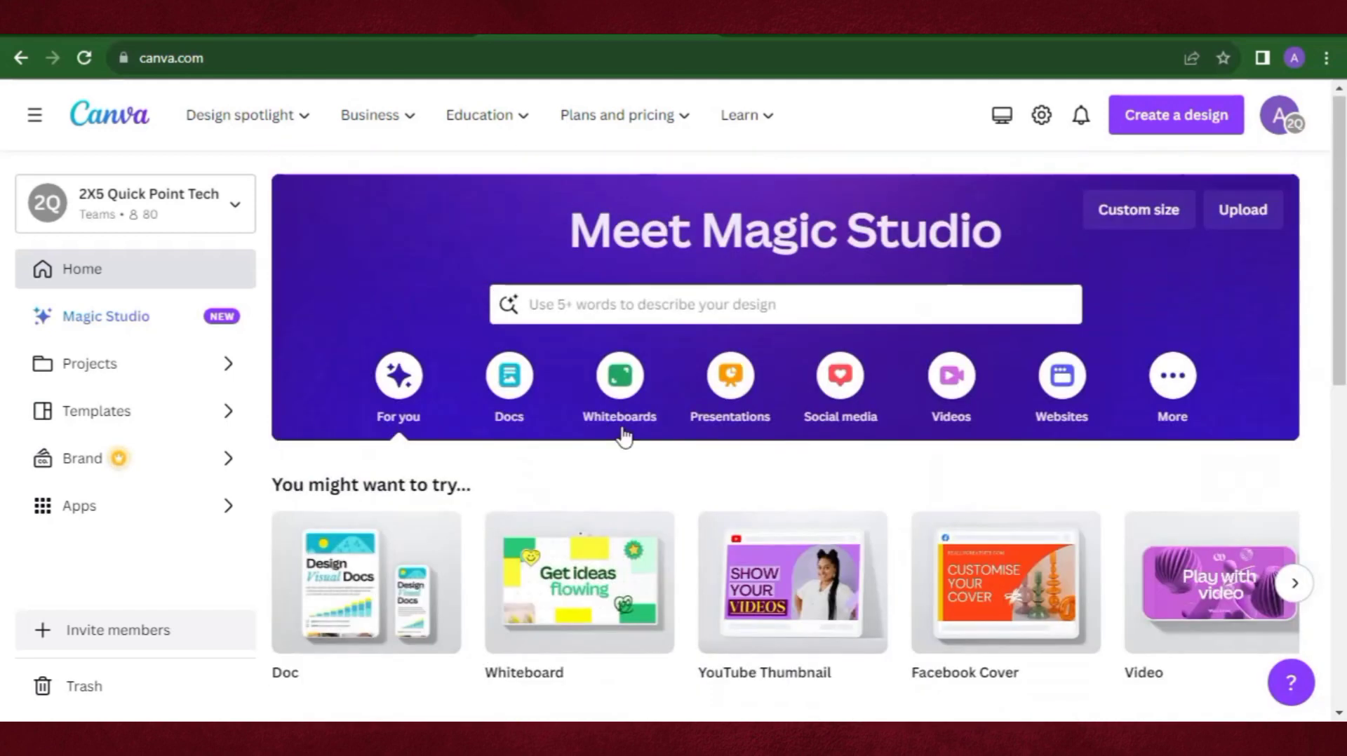
Create a new custom-size design 210 px wide and 48 px high
{"action": "left_click", "coordinate": [1134, 214]}
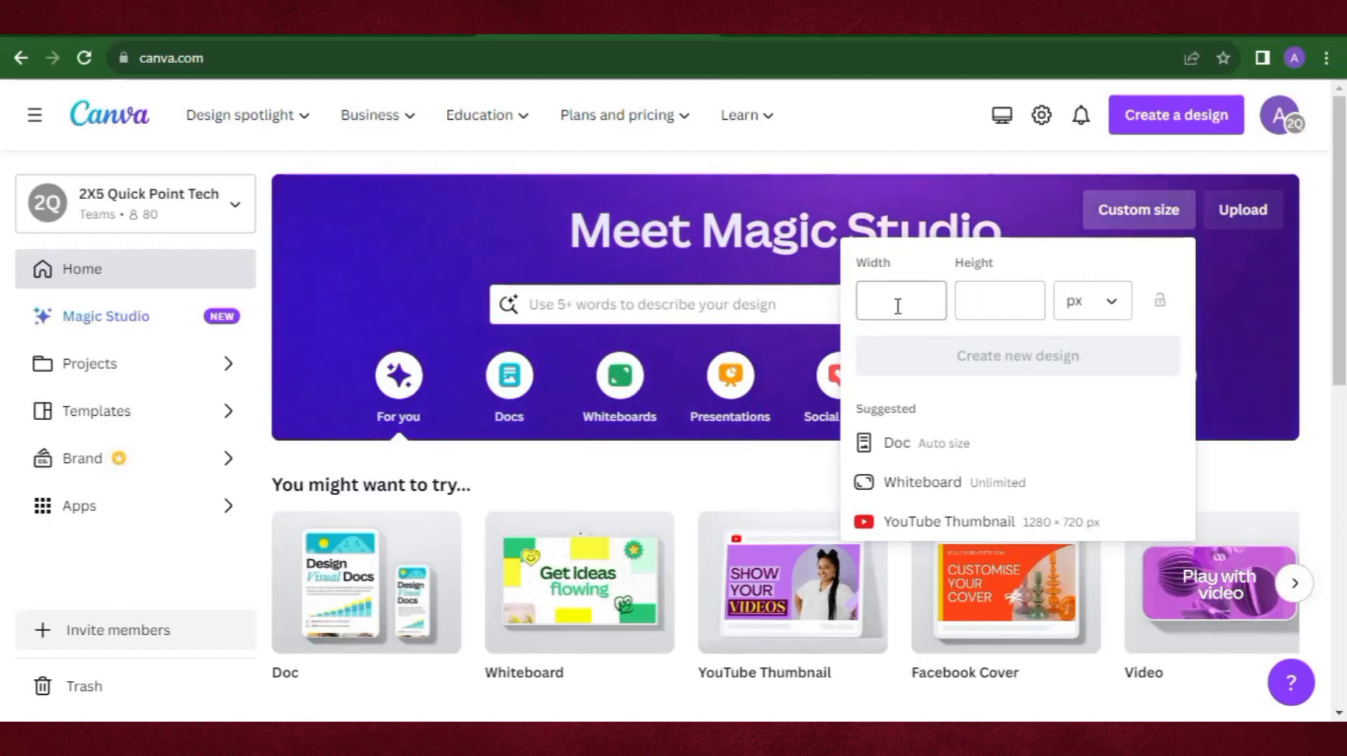
{"action": "left_click", "coordinate": [898, 306]}
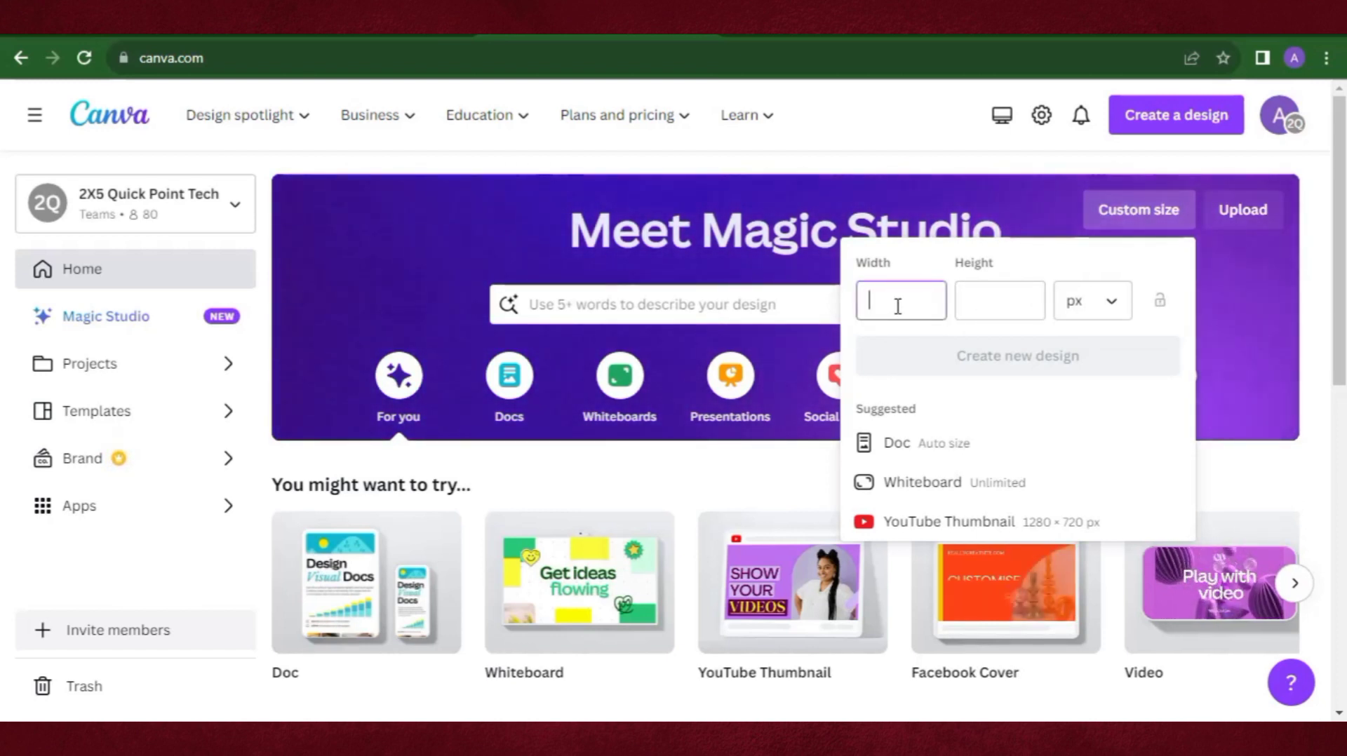
{"action": "type", "text": "210"}
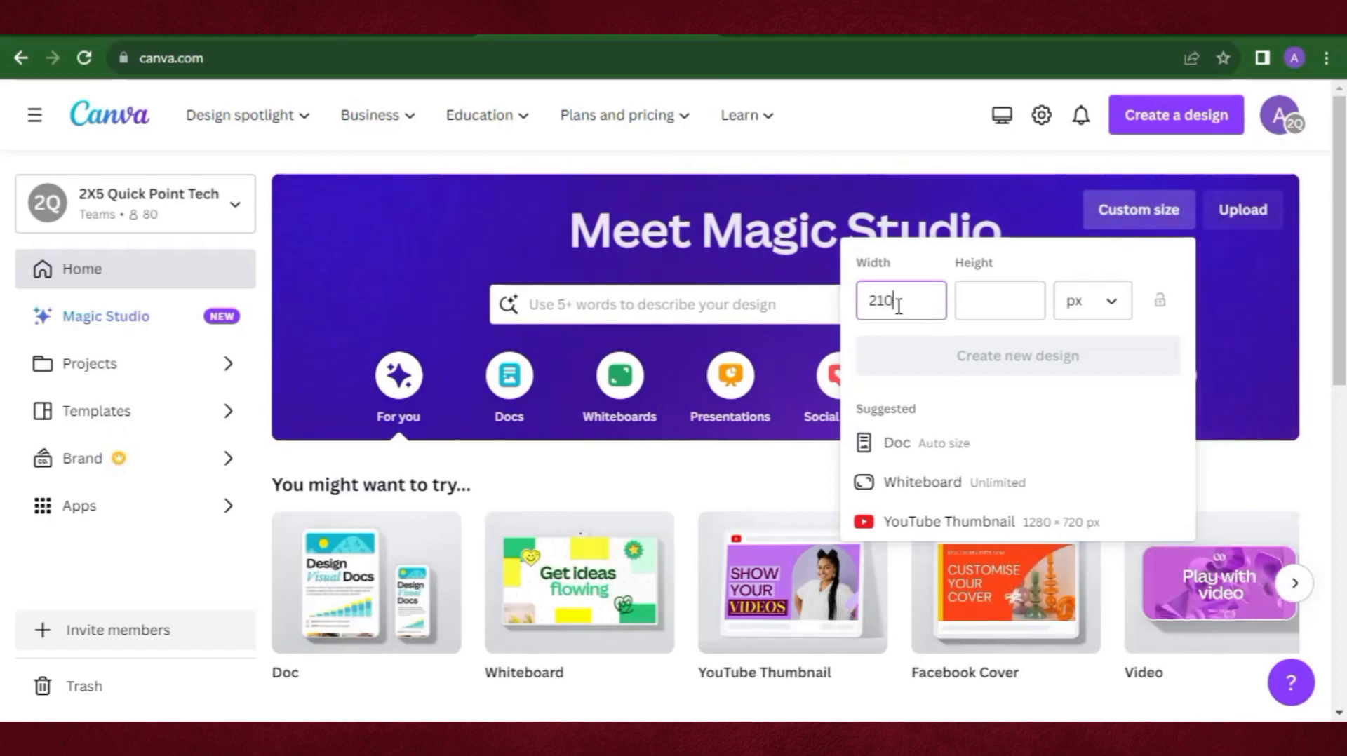
{"action": "left_click", "coordinate": [994, 297]}
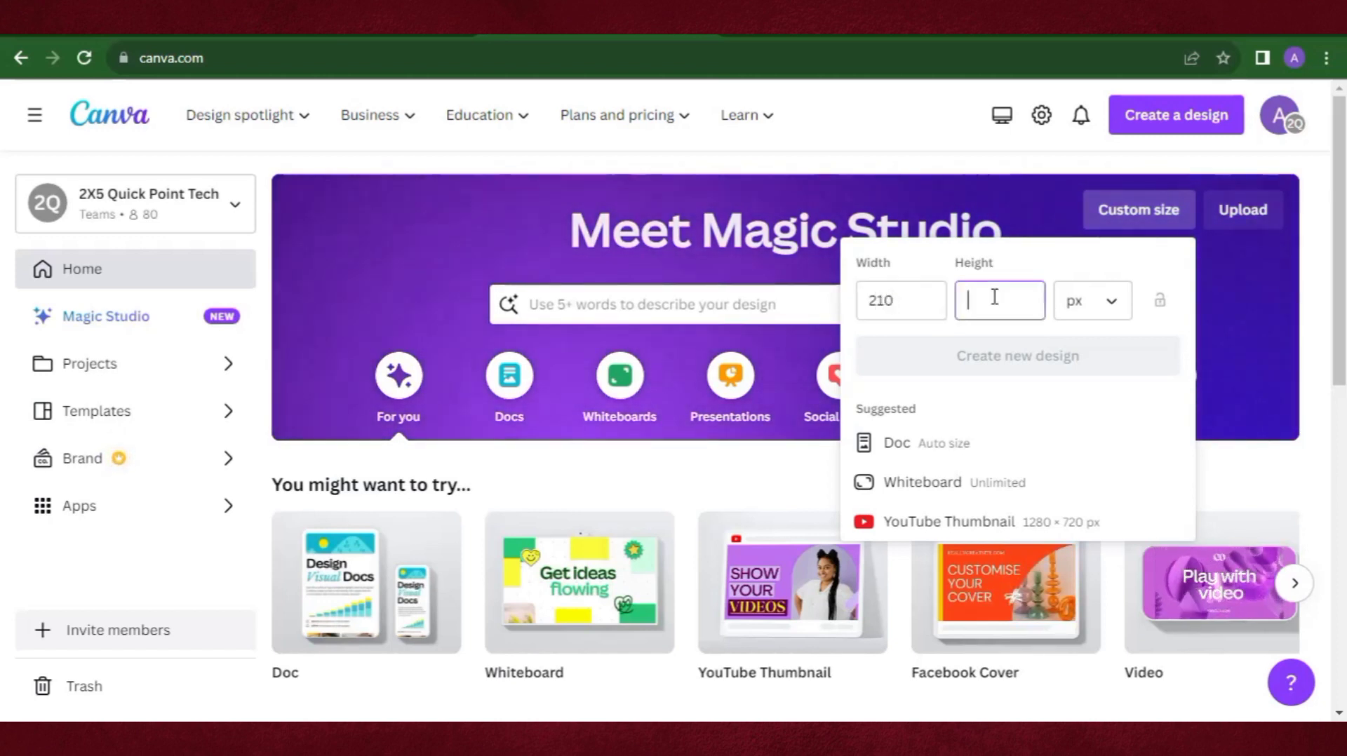
{"action": "type", "text": "48"}
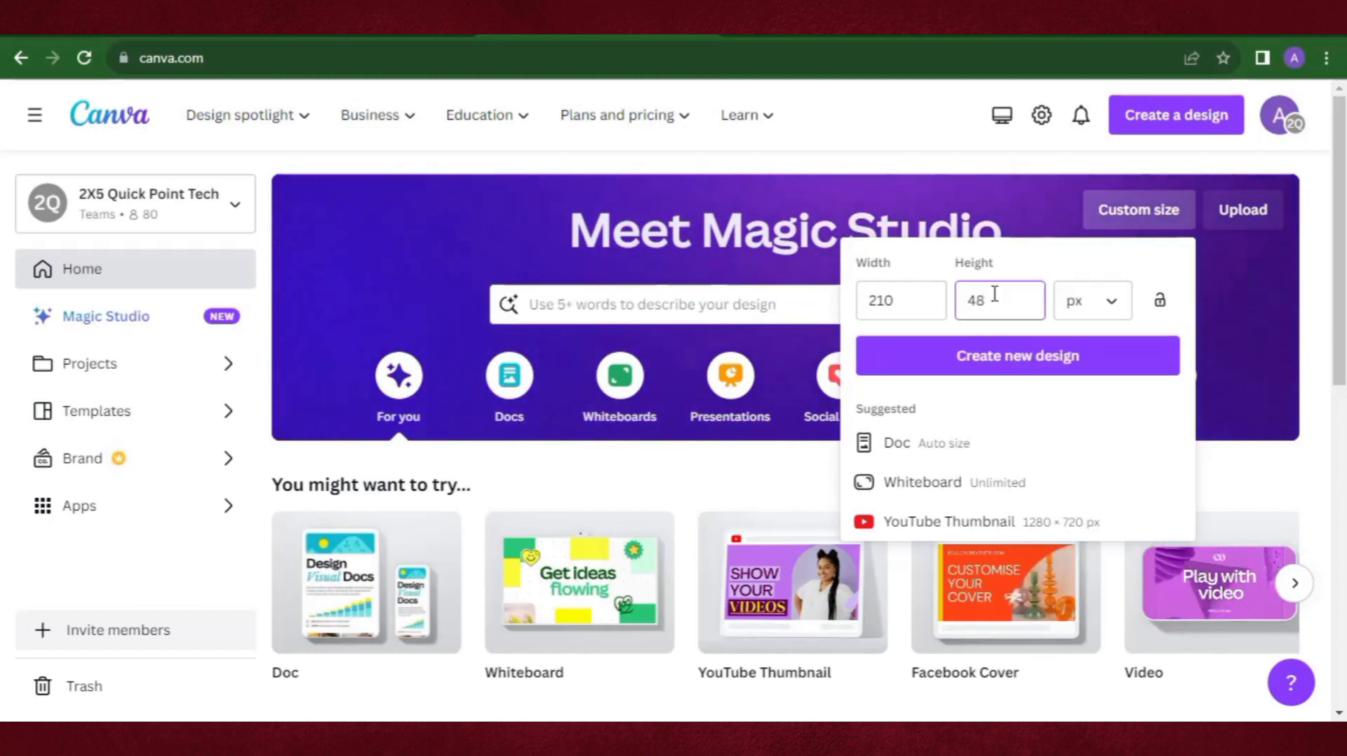
{"action": "left_click", "coordinate": [1008, 364]}
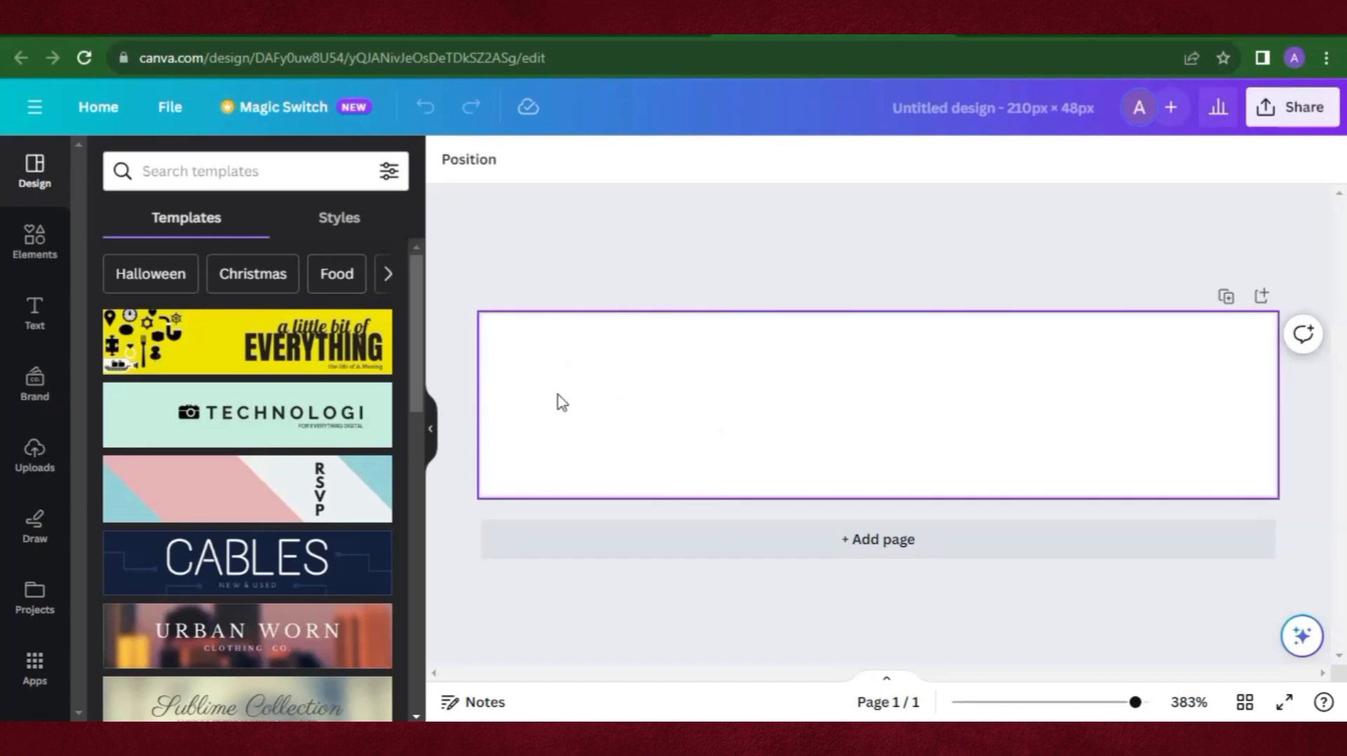
Browse the suggested banner templates for the 210 × 48 px design
{"action": "scroll", "coordinate": [232, 397], "scroll_direction": "down", "scroll_amount": 4}
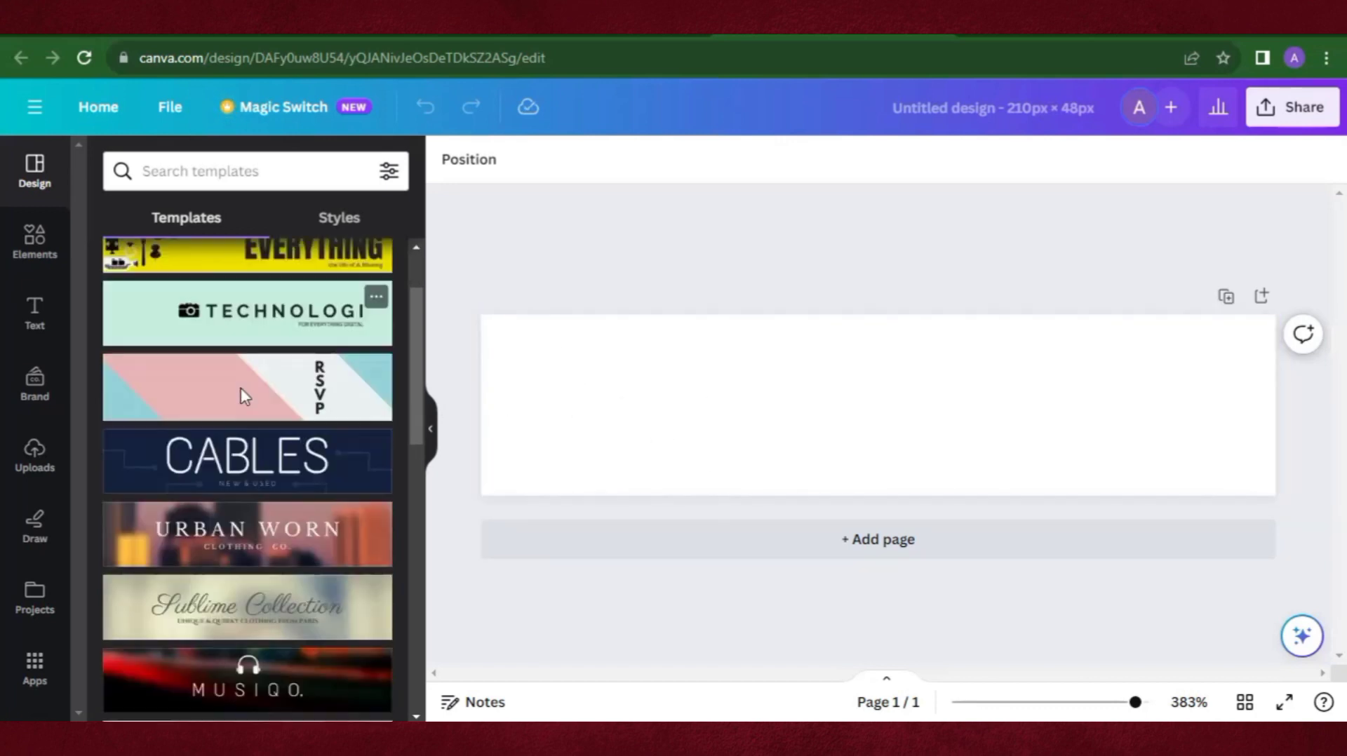
{"action": "scroll", "coordinate": [253, 418], "scroll_direction": "up", "scroll_amount": 1}
{"action": "scroll", "coordinate": [256, 421], "scroll_direction": "down", "scroll_amount": 5}
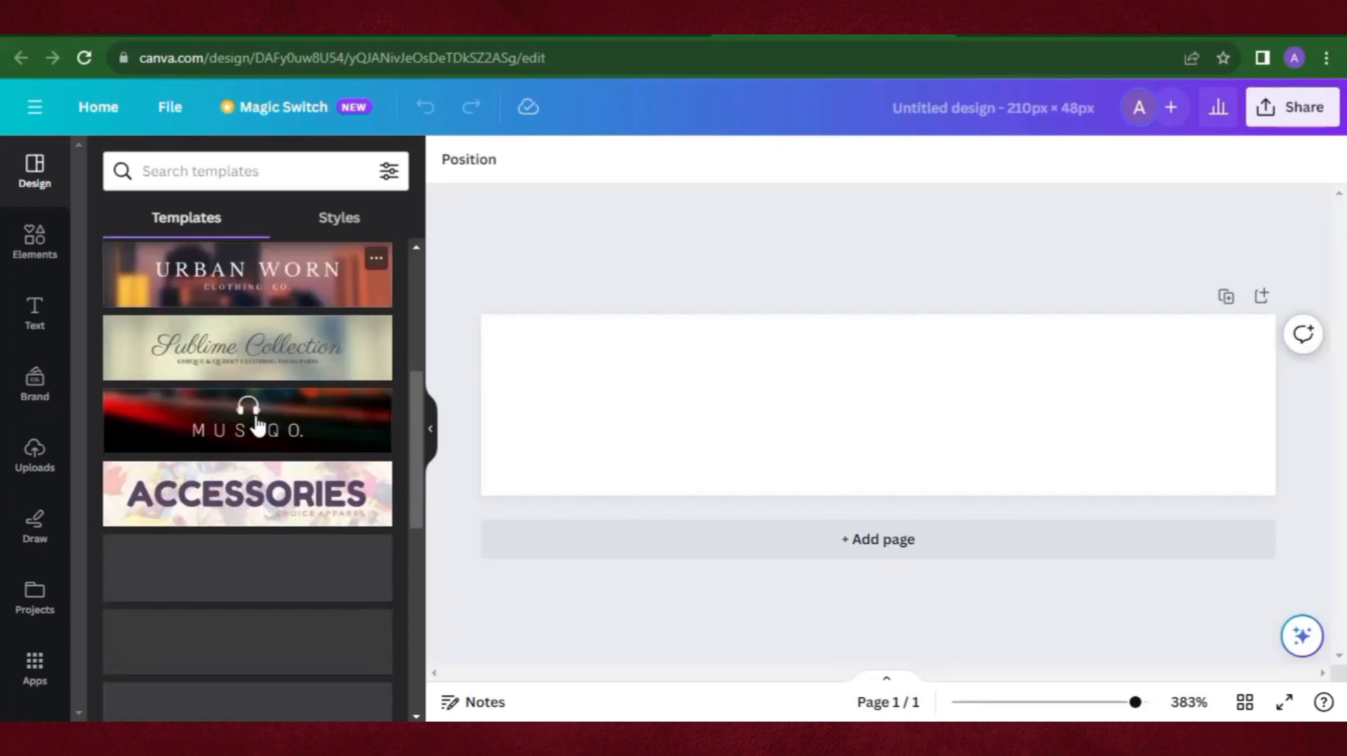
{"action": "scroll", "coordinate": [258, 418], "scroll_direction": "up", "scroll_amount": 8}
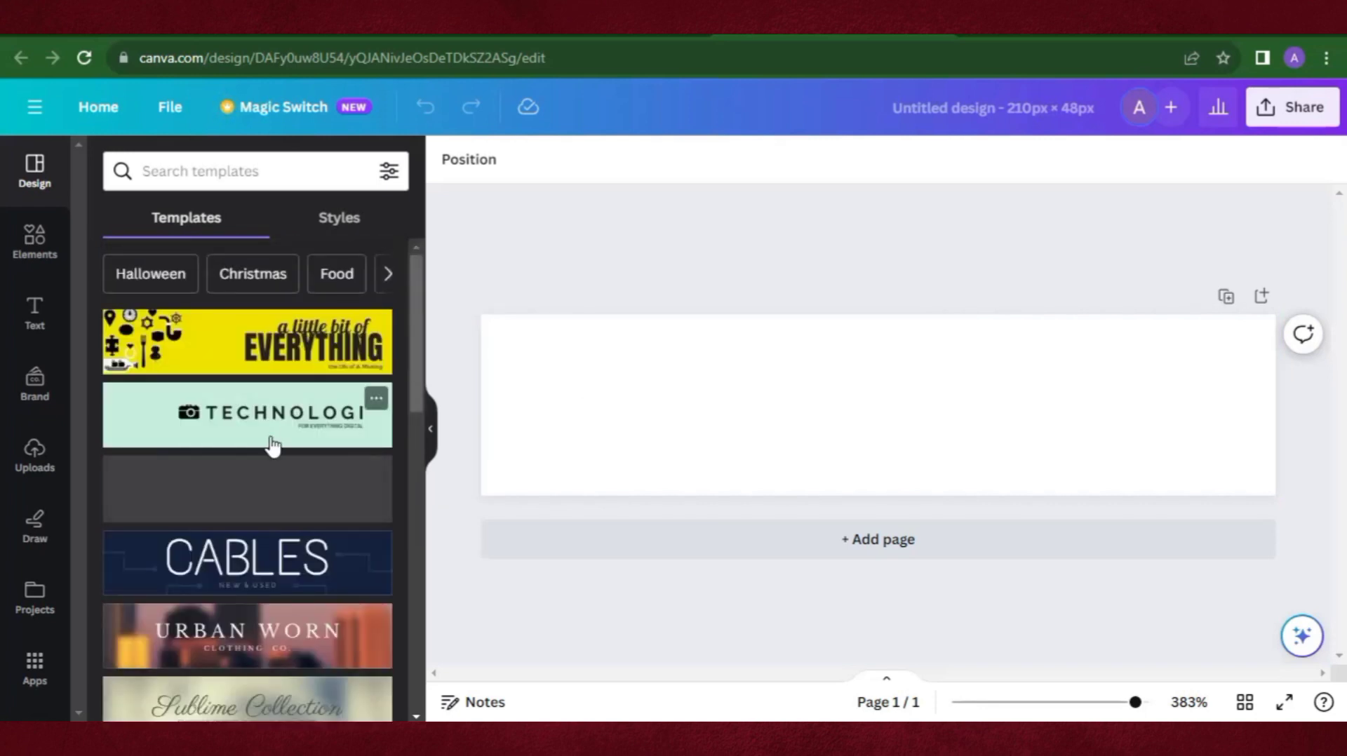
{"action": "scroll", "coordinate": [272, 421], "scroll_direction": "down", "scroll_amount": 4}
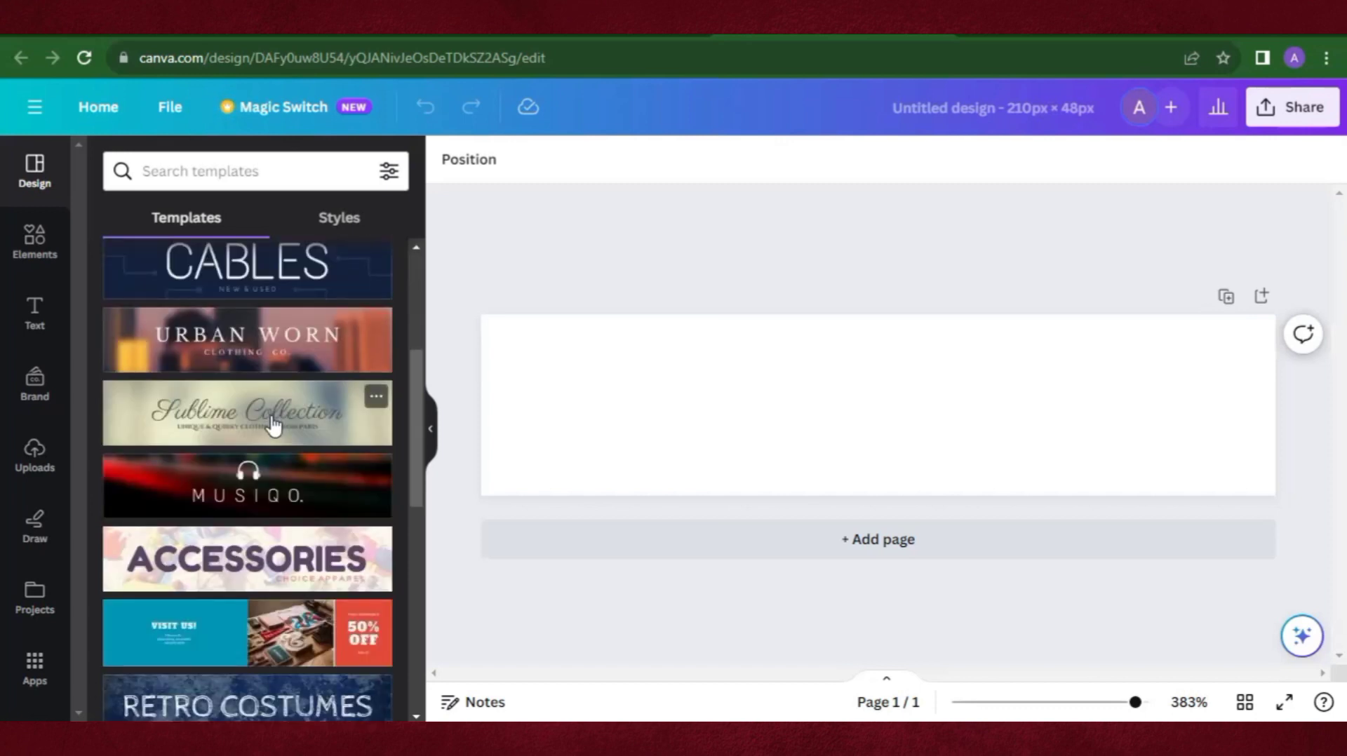
{"action": "scroll", "coordinate": [274, 421], "scroll_direction": "up", "scroll_amount": 4}
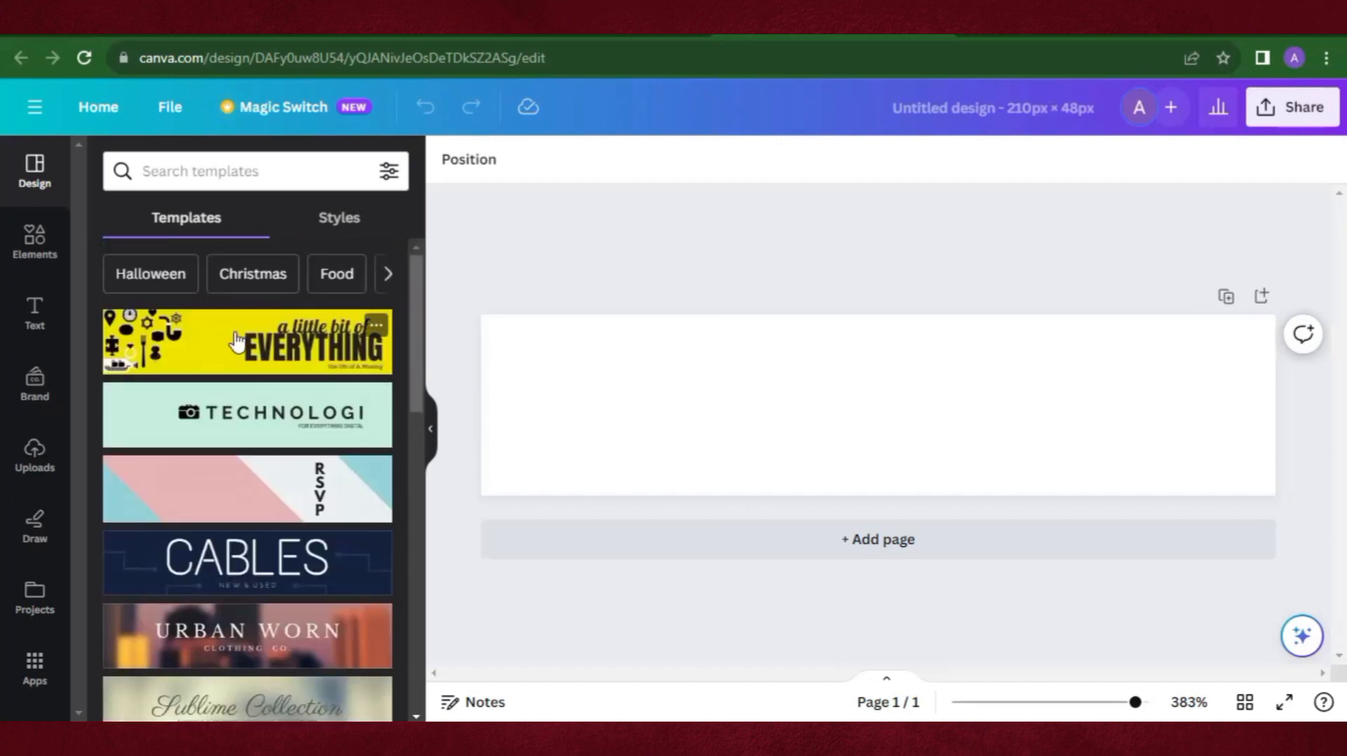
{"action": "scroll", "coordinate": [238, 364], "scroll_direction": "down", "scroll_amount": 3}
{"action": "scroll", "coordinate": [242, 372], "scroll_direction": "down", "scroll_amount": 3}
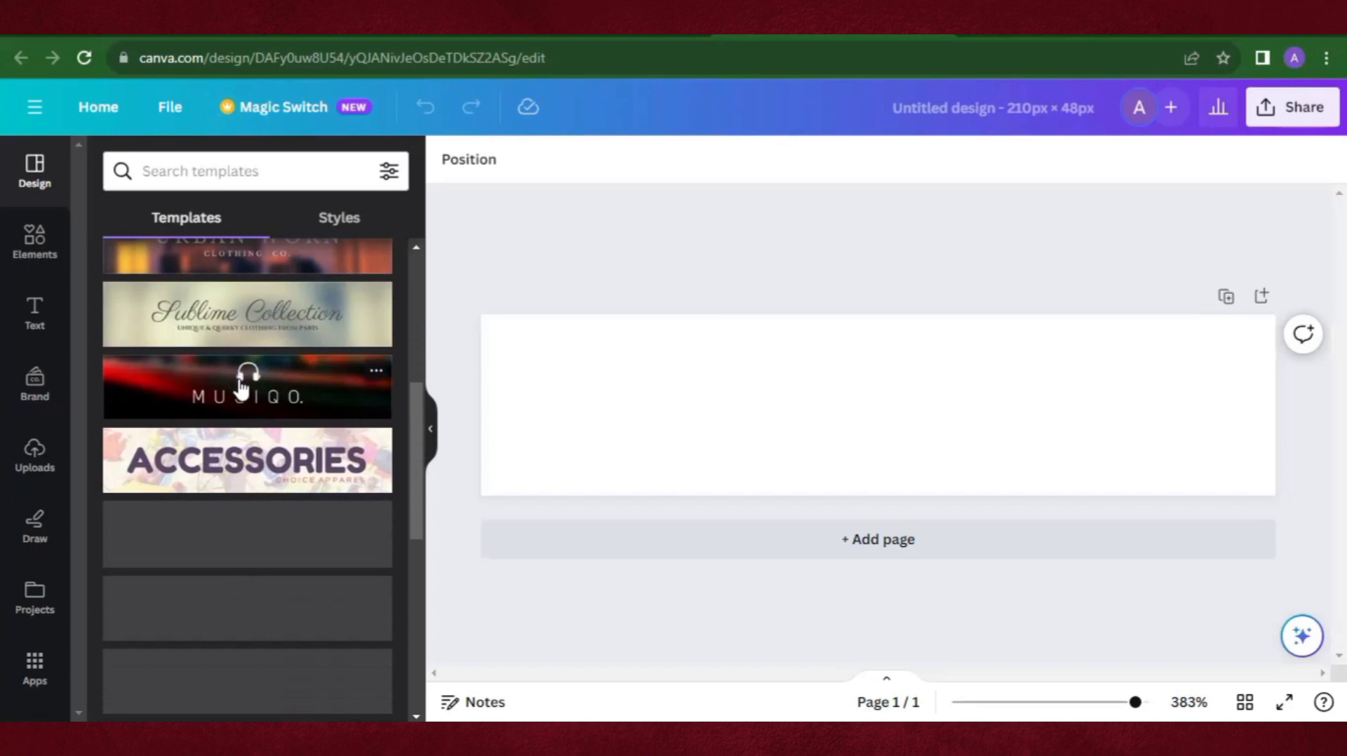
{"action": "scroll", "coordinate": [247, 392], "scroll_direction": "up", "scroll_amount": 4}
{"action": "scroll", "coordinate": [247, 398], "scroll_direction": "down", "scroll_amount": 8}
Add a heading to the blank page and replace its placeholder text with GHENT MULTIMEDIA
{"action": "left_click", "coordinate": [544, 402]}
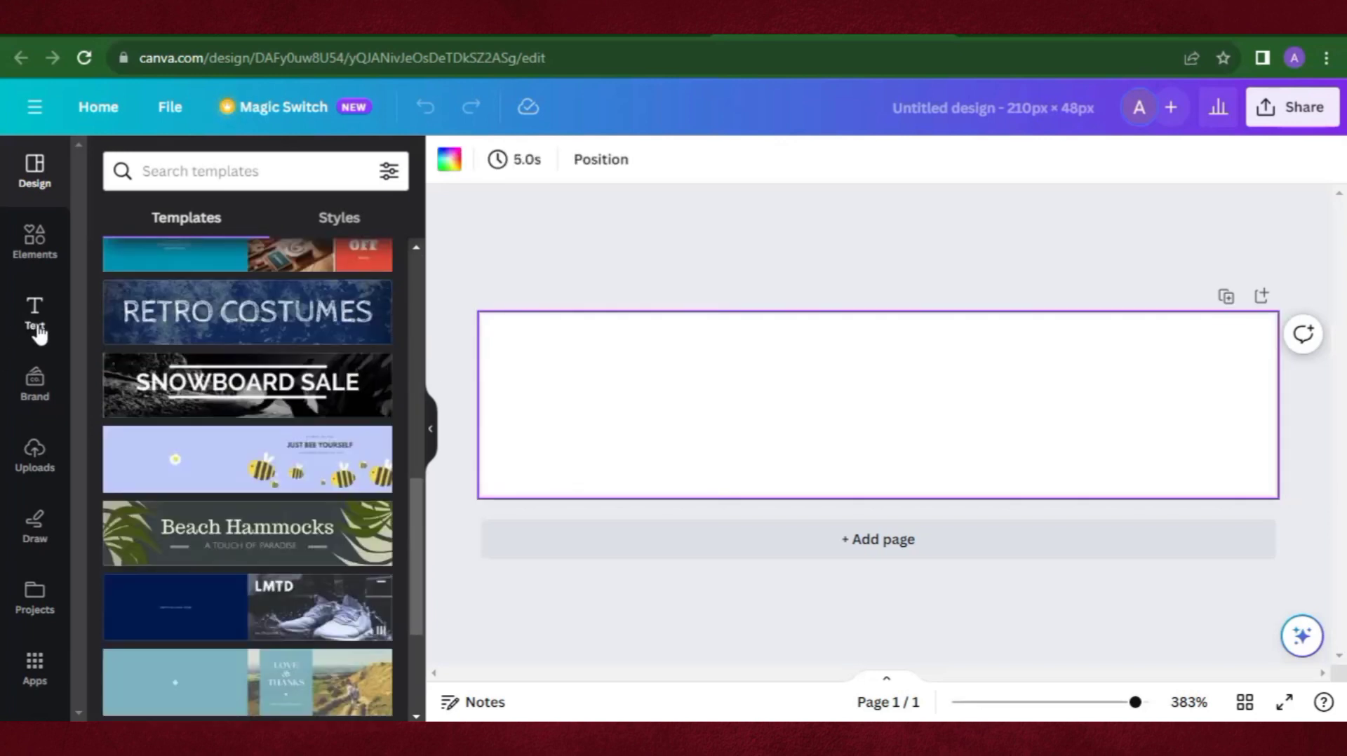
{"action": "left_click", "coordinate": [35, 323]}
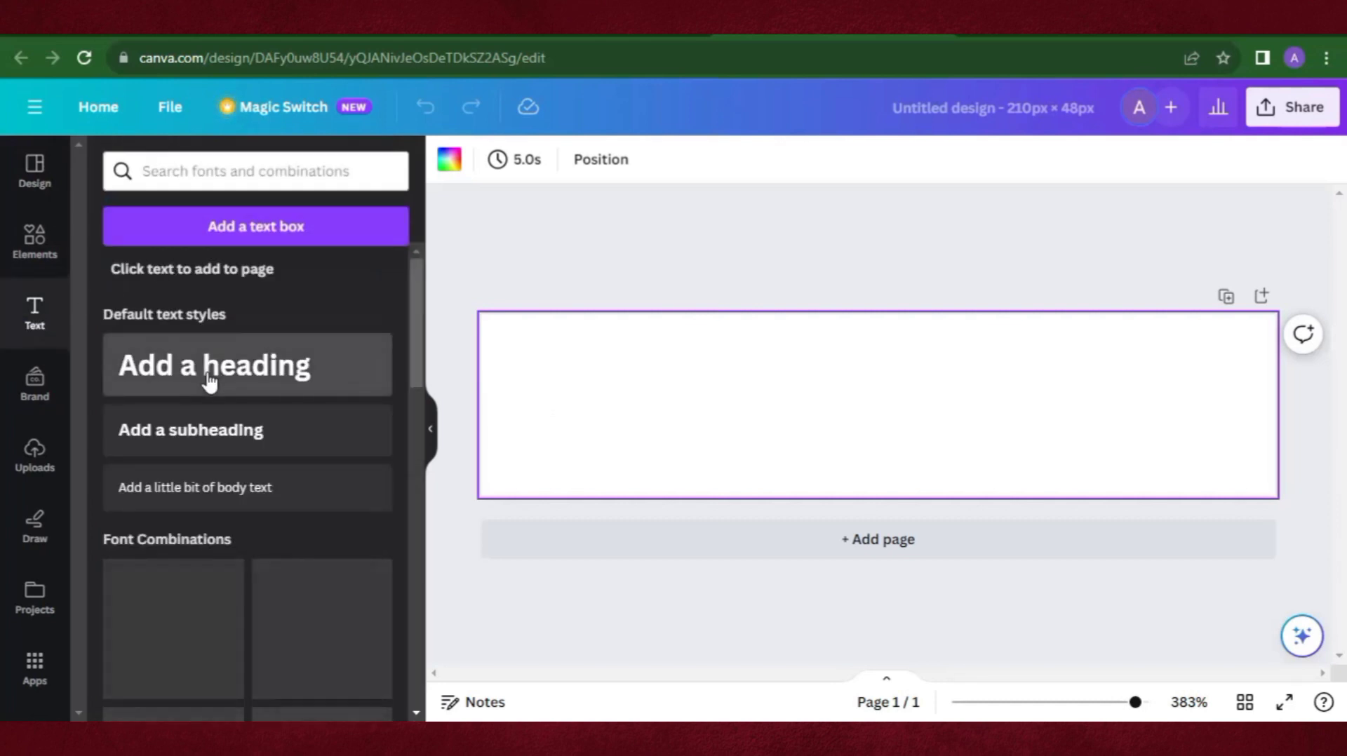
{"action": "left_click", "coordinate": [209, 381]}
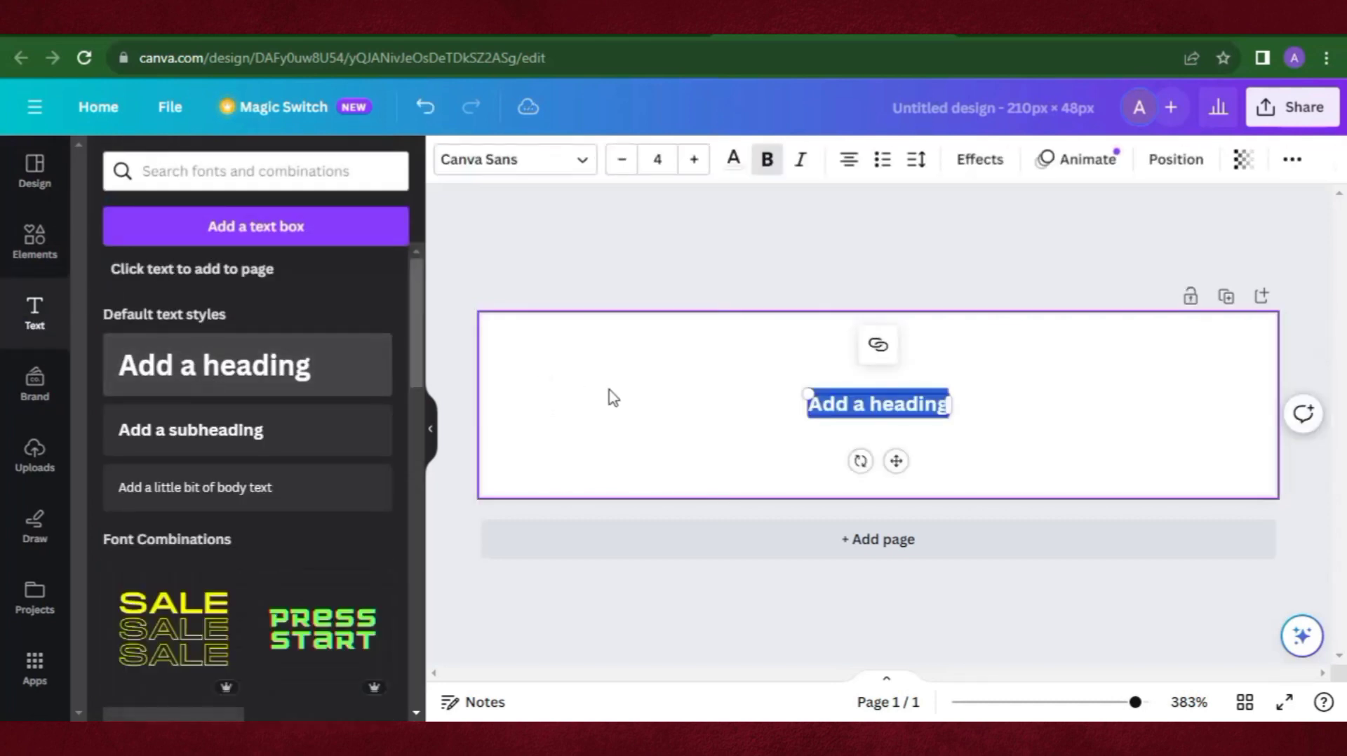
{"action": "key", "text": "BackSpace"}
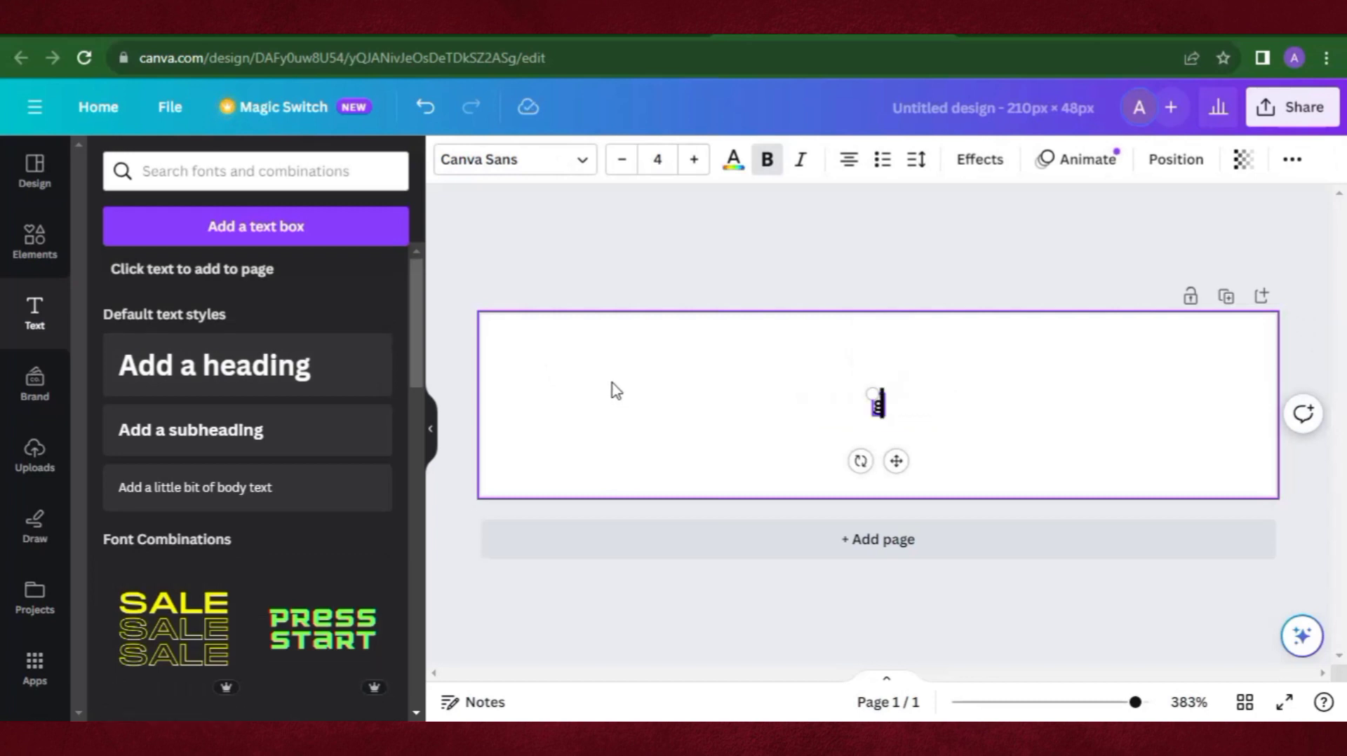
{"action": "type", "text": "GHE"}
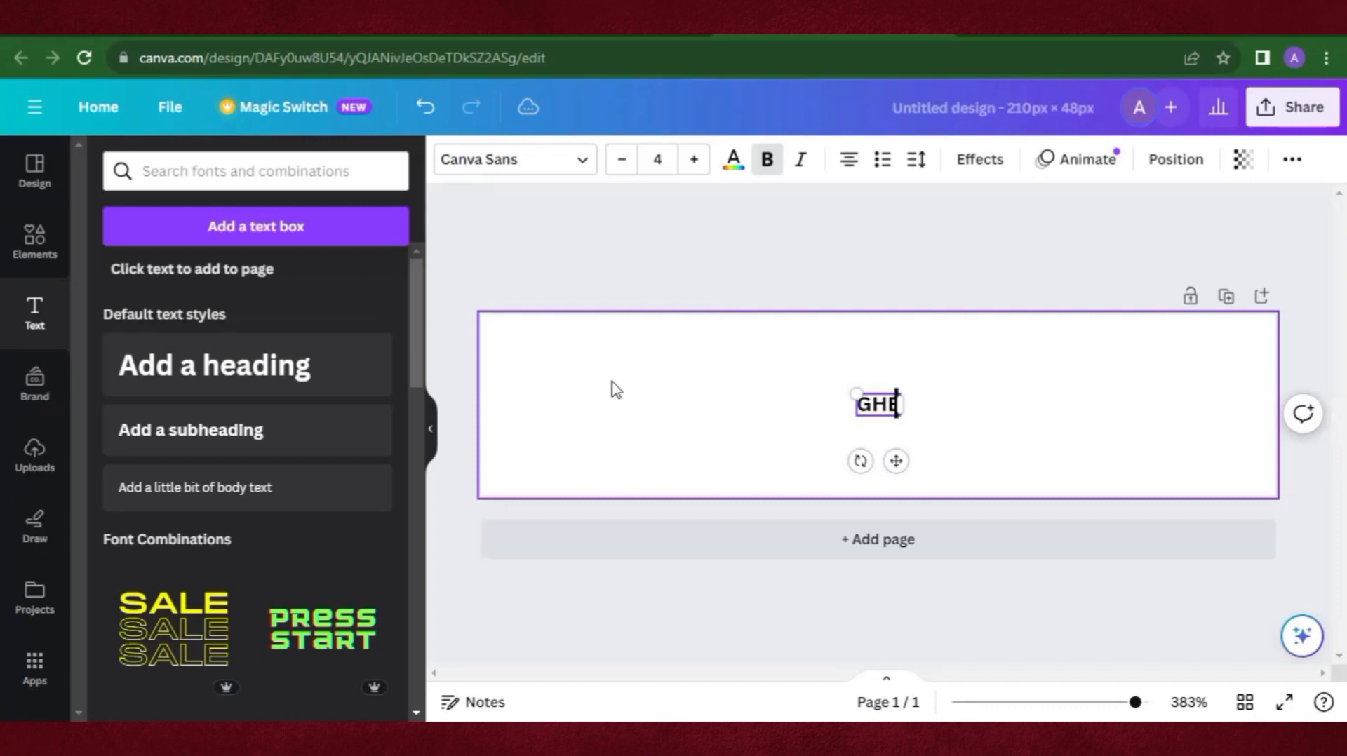
{"action": "type", "text": "NT"}
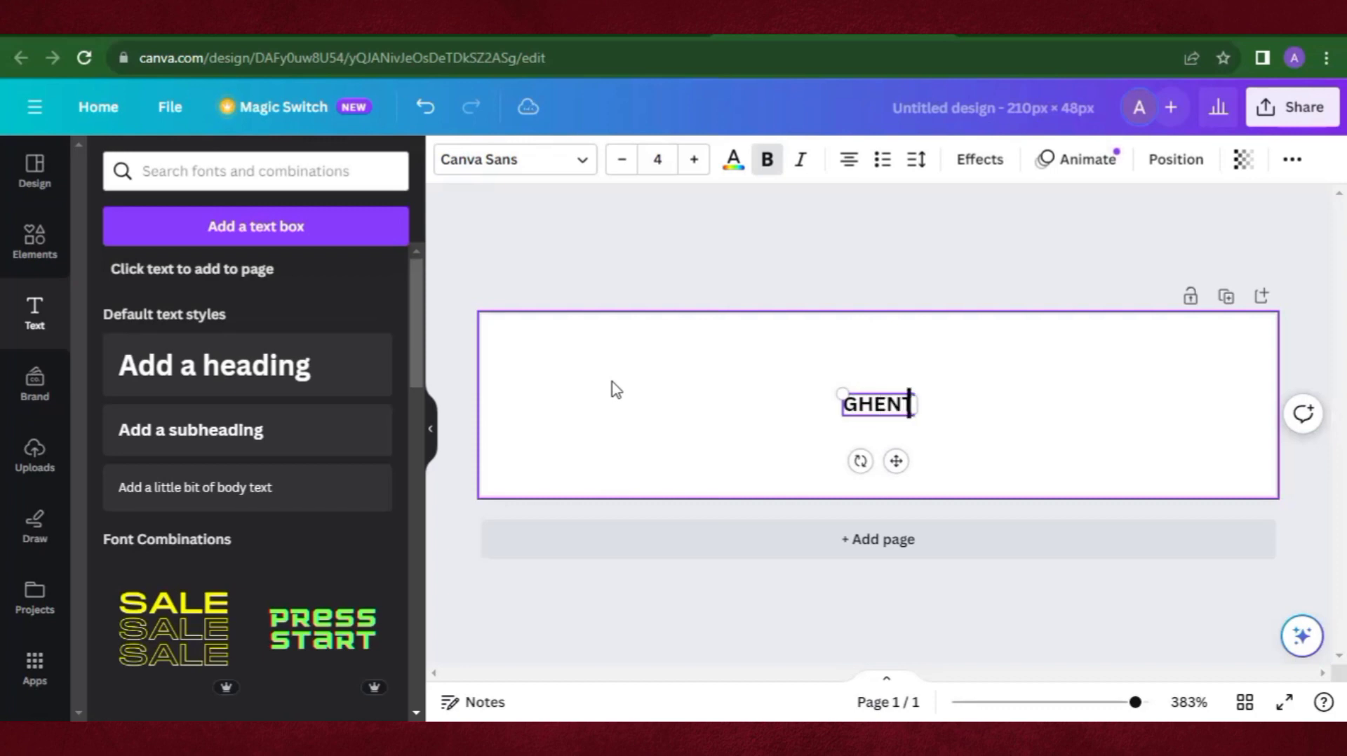
{"action": "type", "text": " MULTIM"}
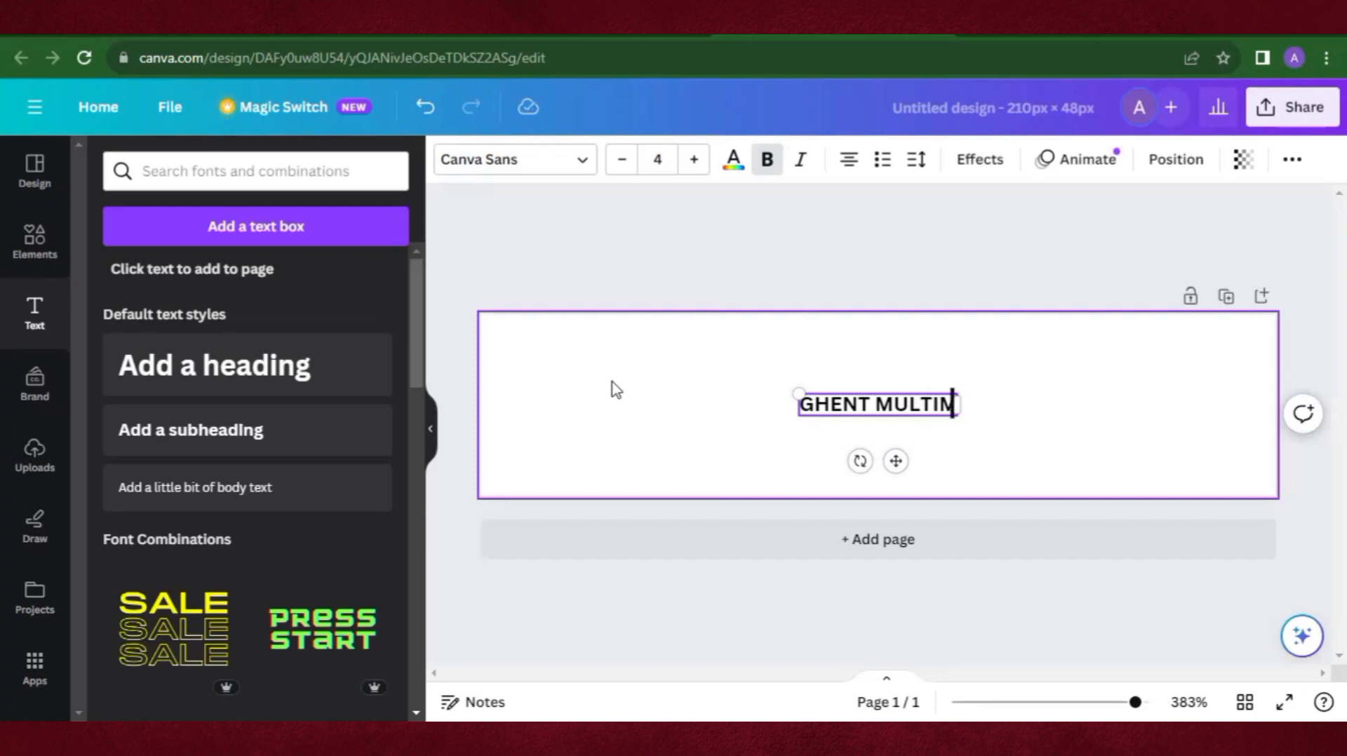
{"action": "type", "text": "EDIA"}
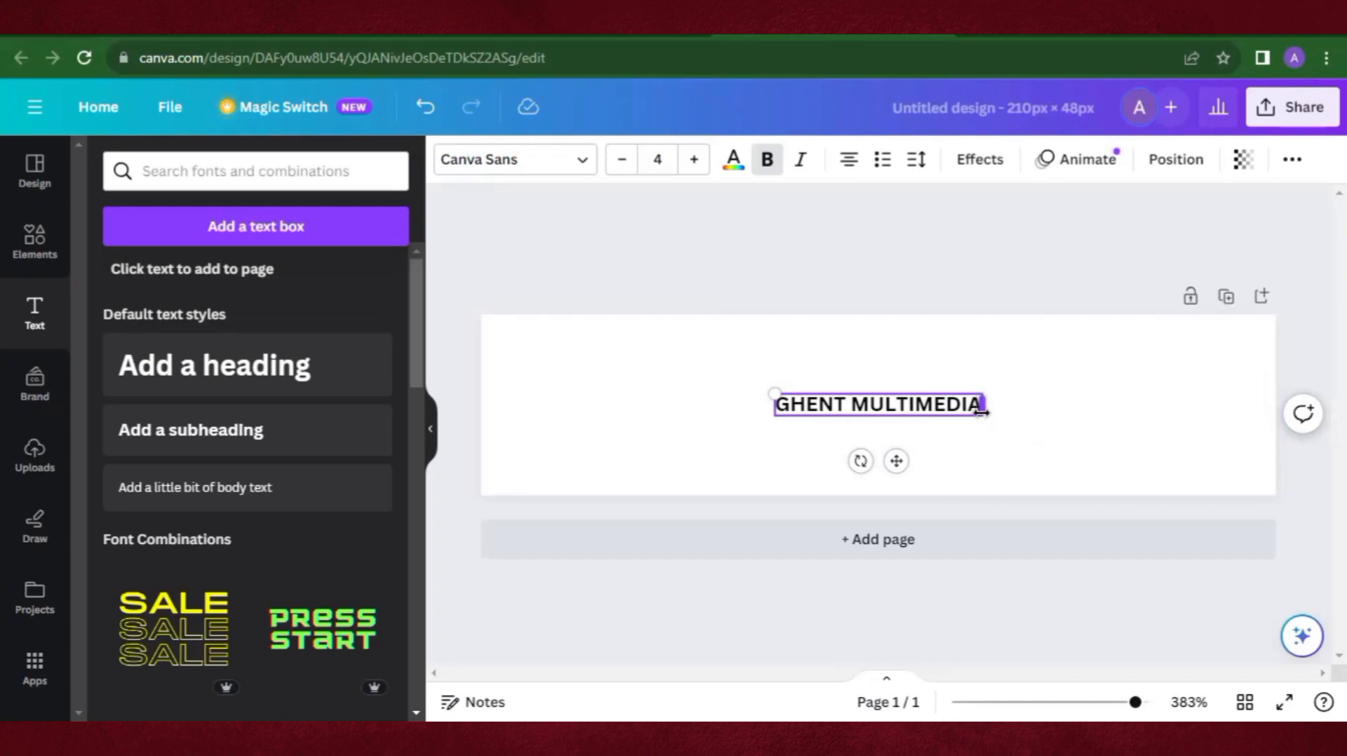
Enlarge the GHENT MULTIMEDIA heading to a font size of about 12, keeping it inside the page
{"action": "left_click_drag", "start_coordinate": [1002, 431], "coordinate": [1113, 501]}
{"action": "left_click_drag", "start_coordinate": [717, 362], "coordinate": [644, 358]}
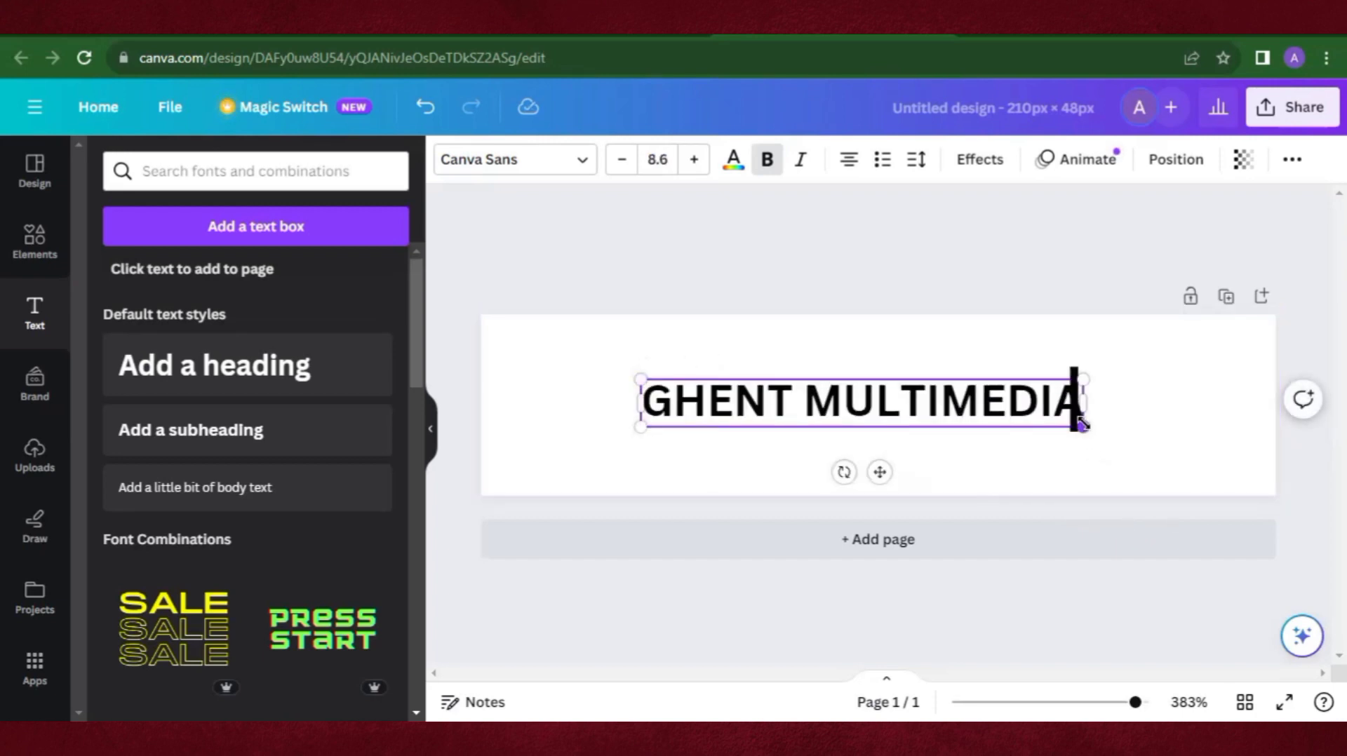
{"action": "left_click_drag", "start_coordinate": [1082, 424], "coordinate": [1201, 440]}
Change the font of the whole GHENT MULTIMEDIA heading to Anton
{"action": "left_click_drag", "start_coordinate": [592, 402], "coordinate": [1202, 411]}
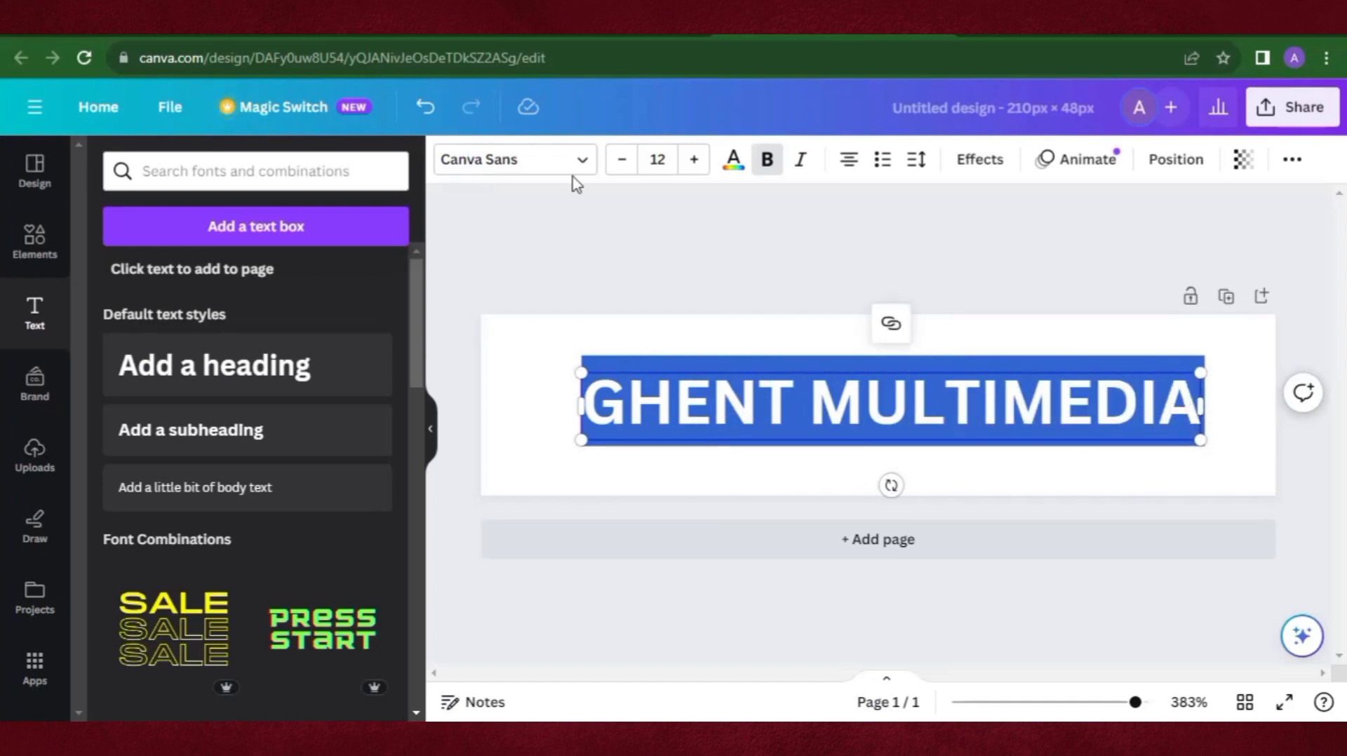
{"action": "left_click", "coordinate": [535, 167]}
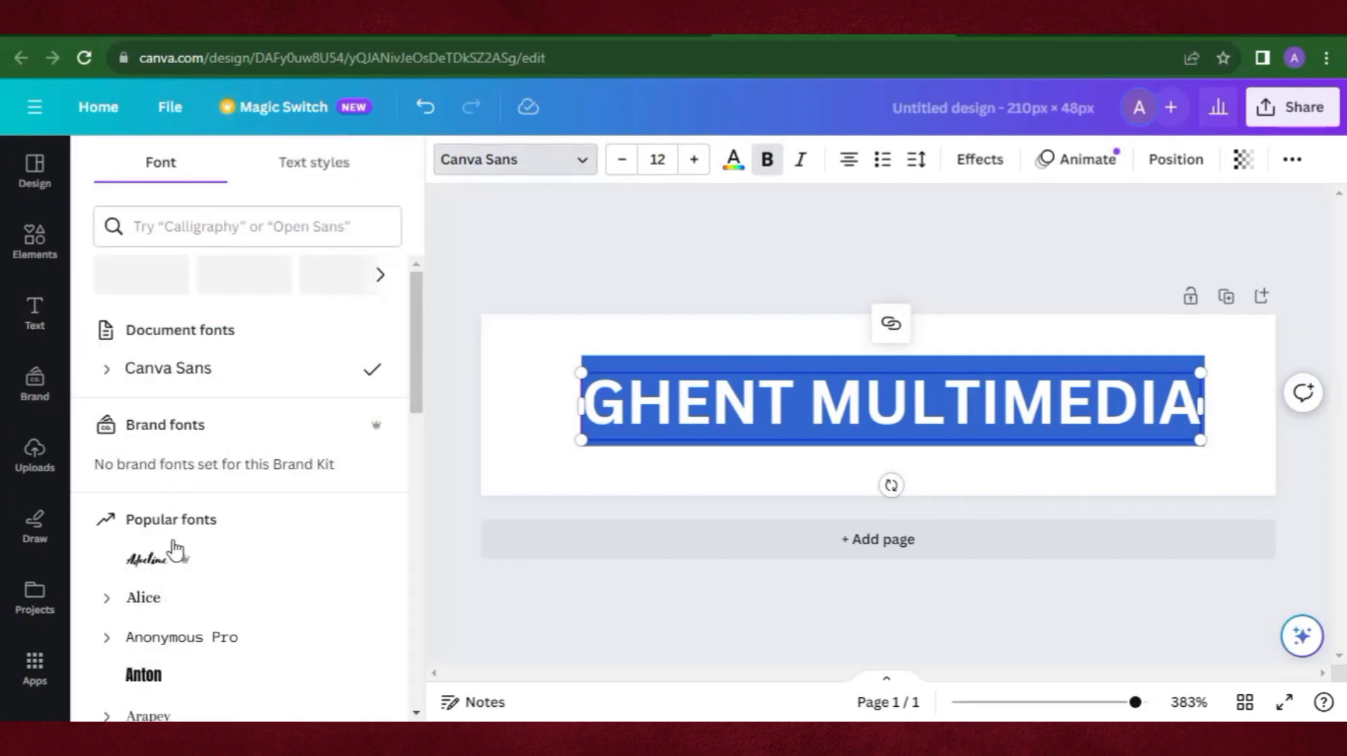
{"action": "scroll", "coordinate": [175, 599], "scroll_direction": "down", "scroll_amount": 4}
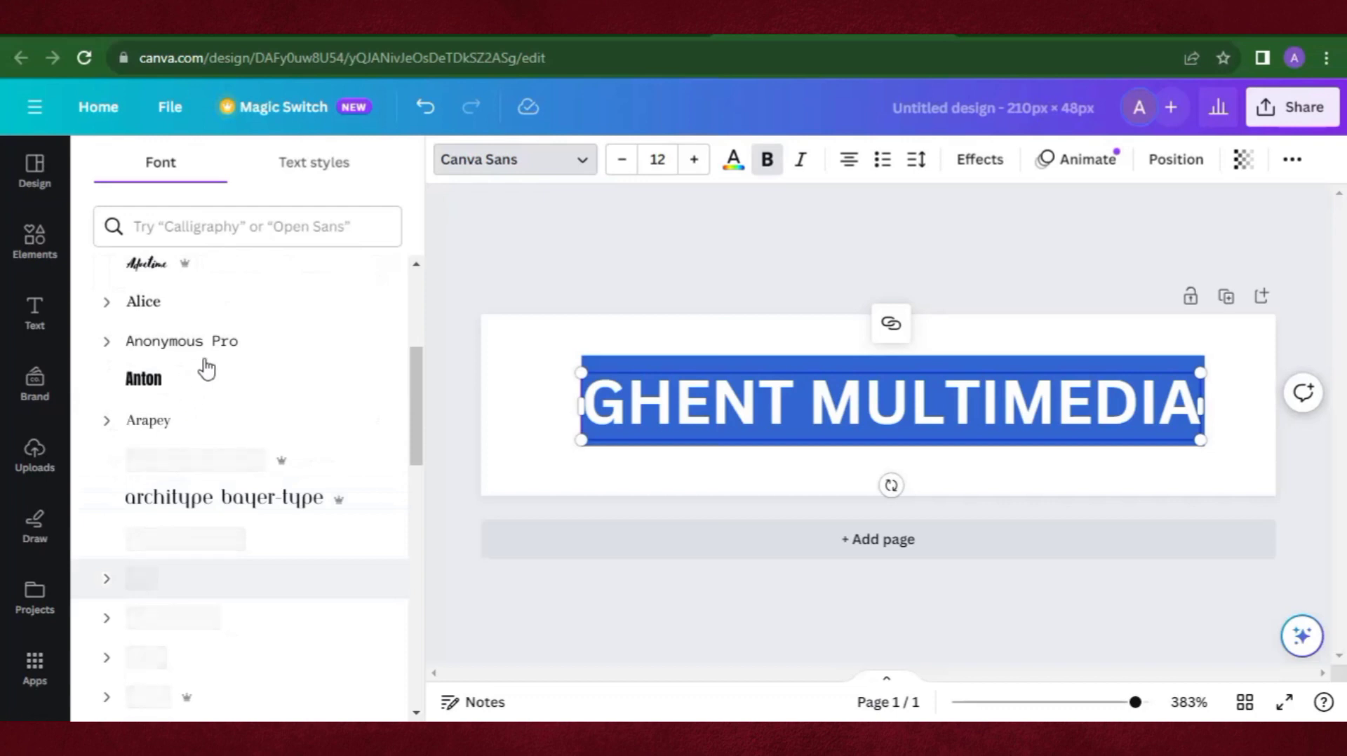
{"action": "scroll", "coordinate": [210, 383], "scroll_direction": "down", "scroll_amount": 3}
{"action": "scroll", "coordinate": [217, 459], "scroll_direction": "up", "scroll_amount": 7}
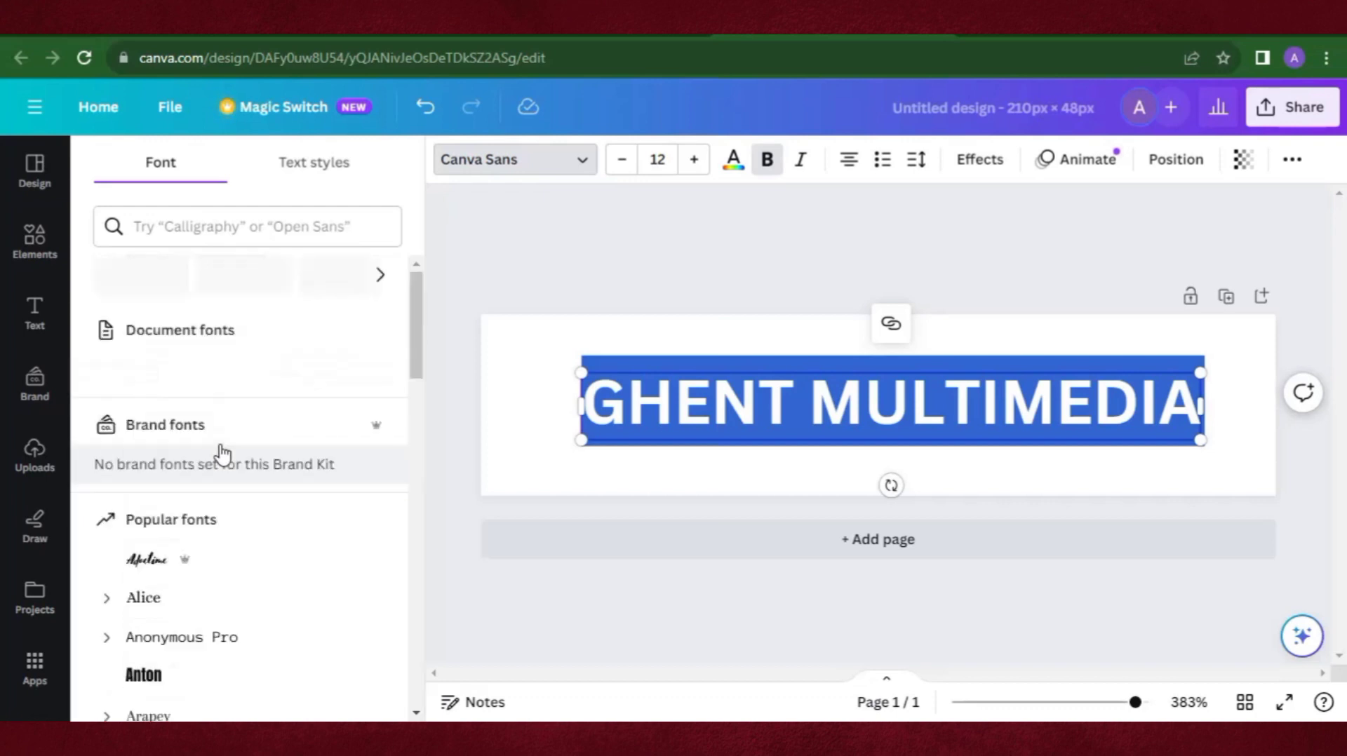
{"action": "scroll", "coordinate": [160, 602], "scroll_direction": "down", "scroll_amount": 1}
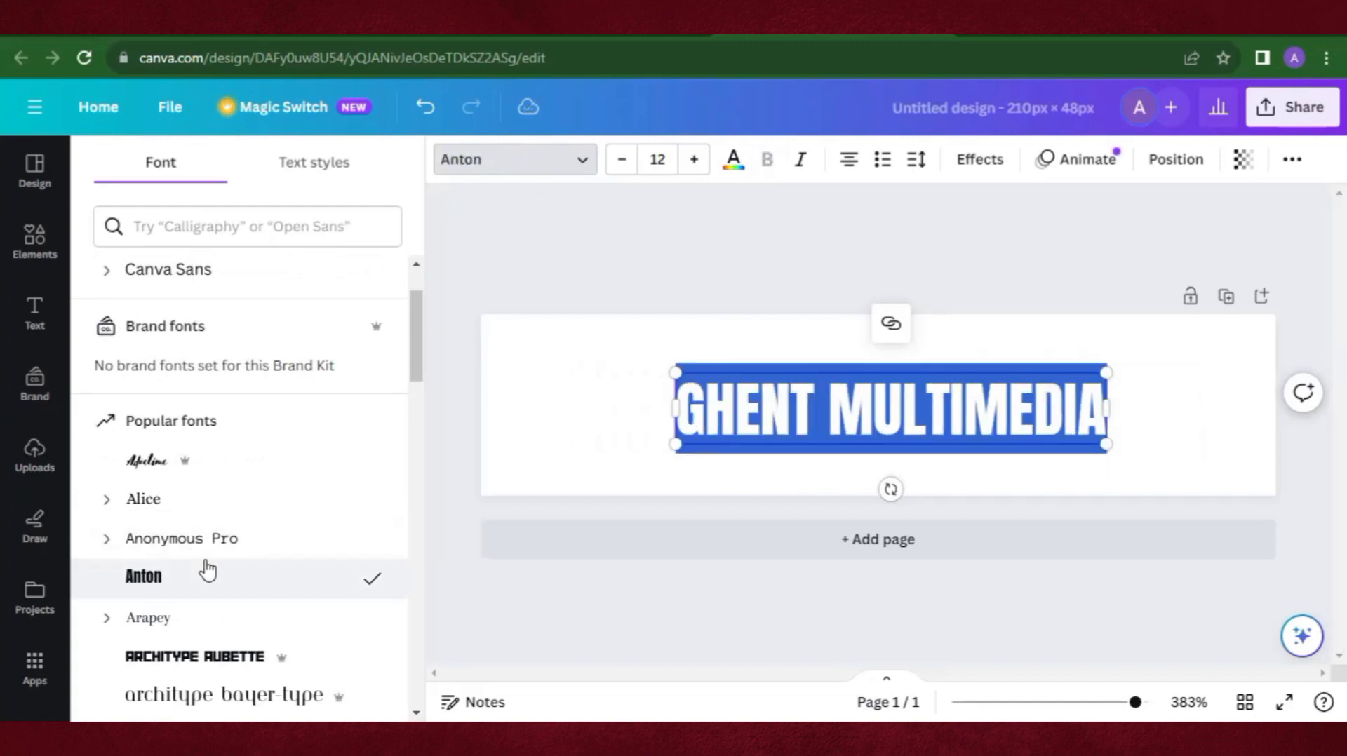
{"action": "key", "text": "Escape"}
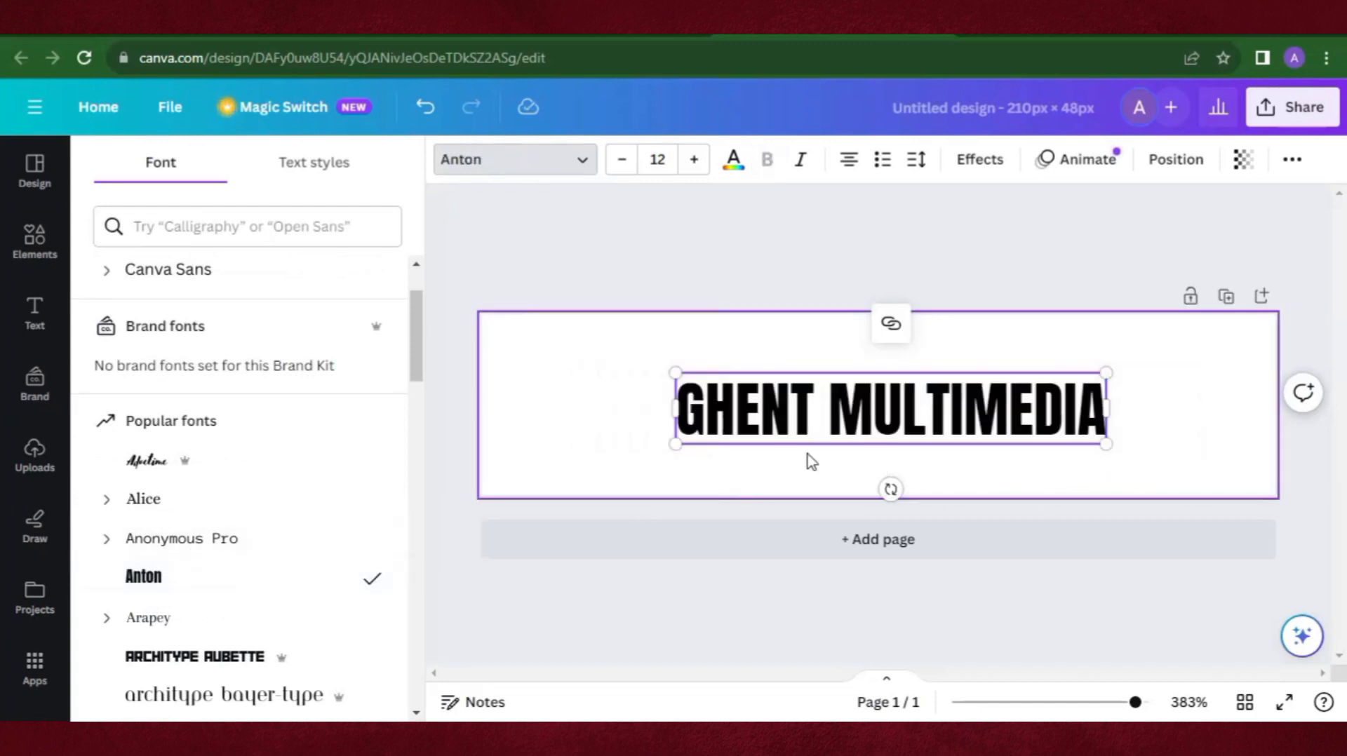
{"action": "left_click", "coordinate": [1146, 388]}
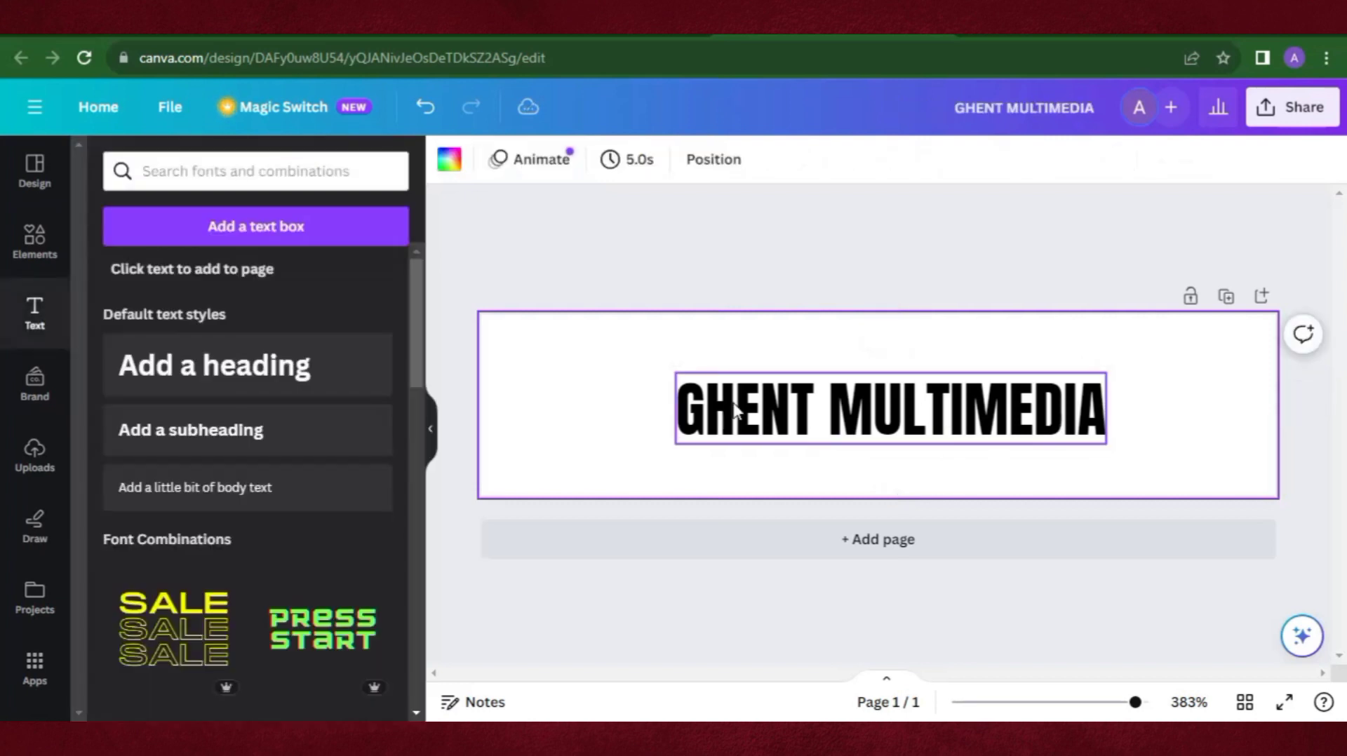
Scale the Anton heading up to a font size of about 14.5
{"action": "left_click", "coordinate": [675, 381]}
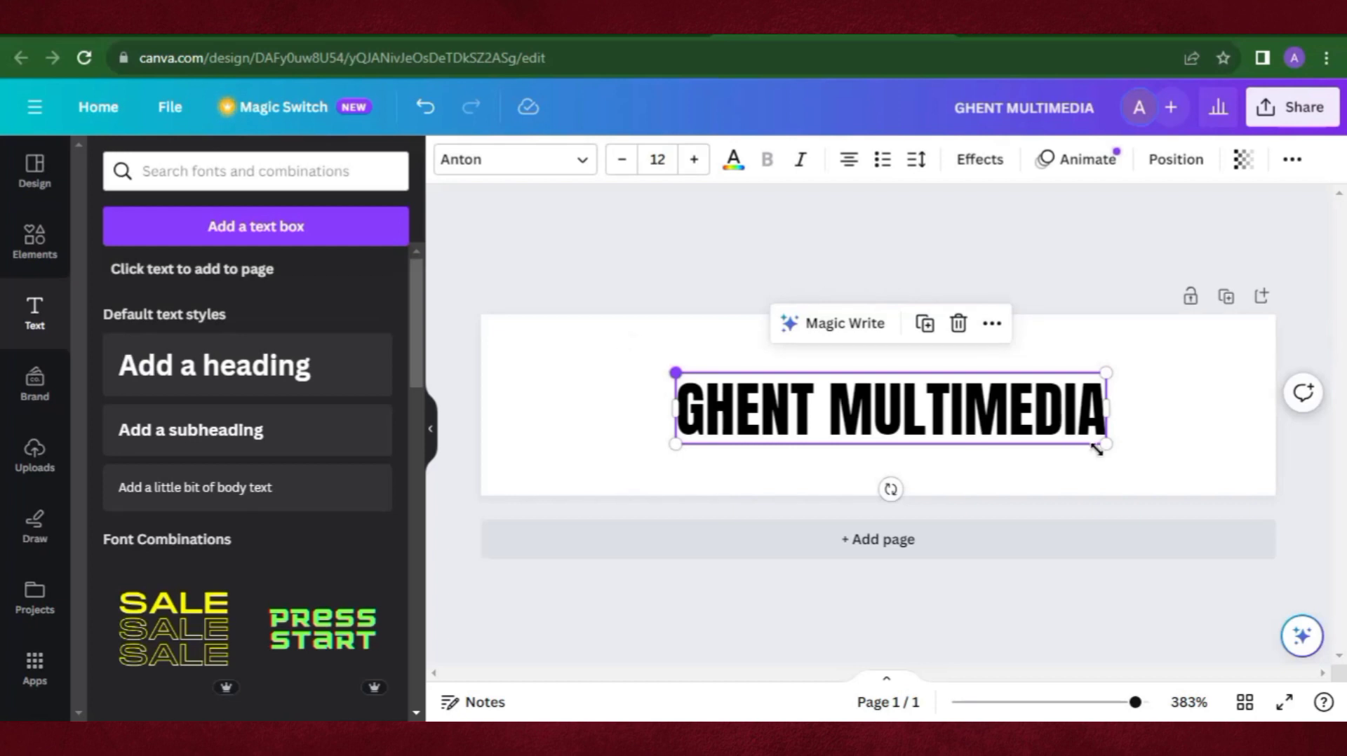
{"action": "left_click_drag", "start_coordinate": [1103, 442], "coordinate": [1146, 472]}
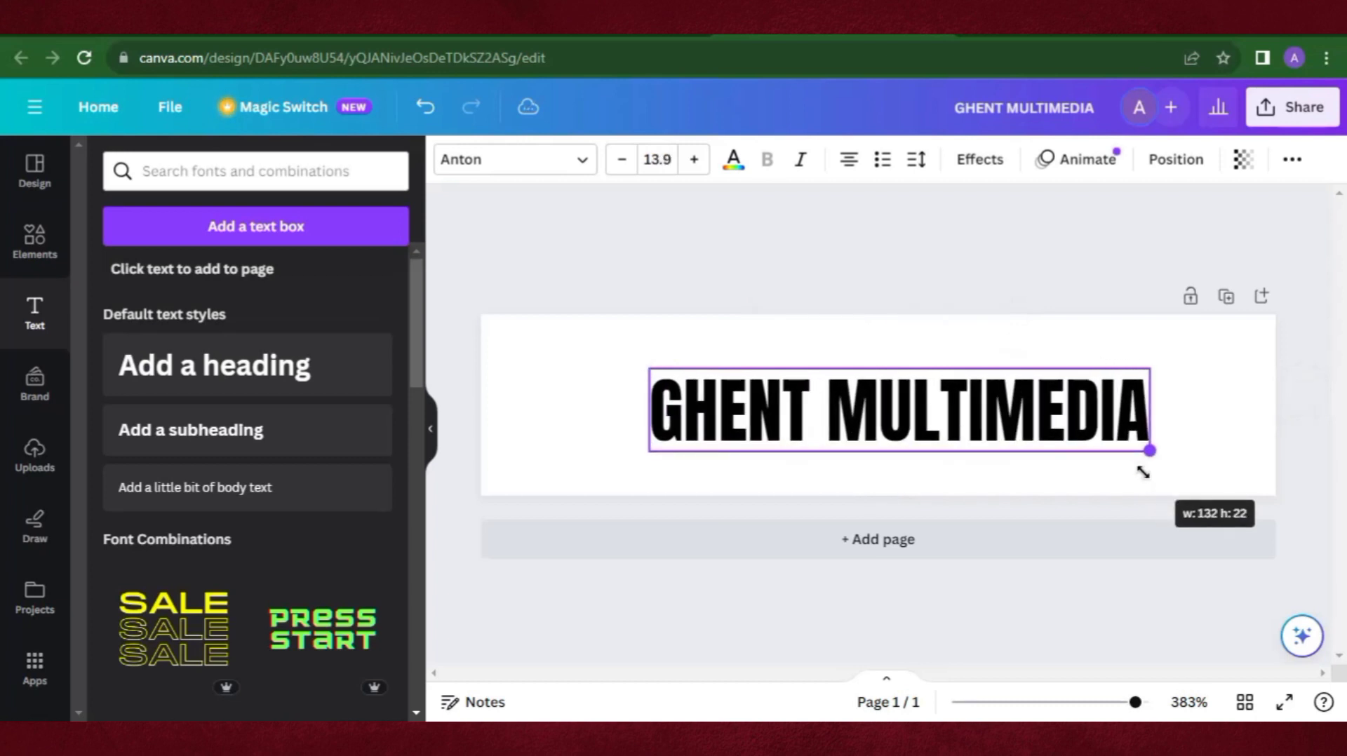
{"action": "left_click_drag", "start_coordinate": [644, 367], "coordinate": [621, 358]}
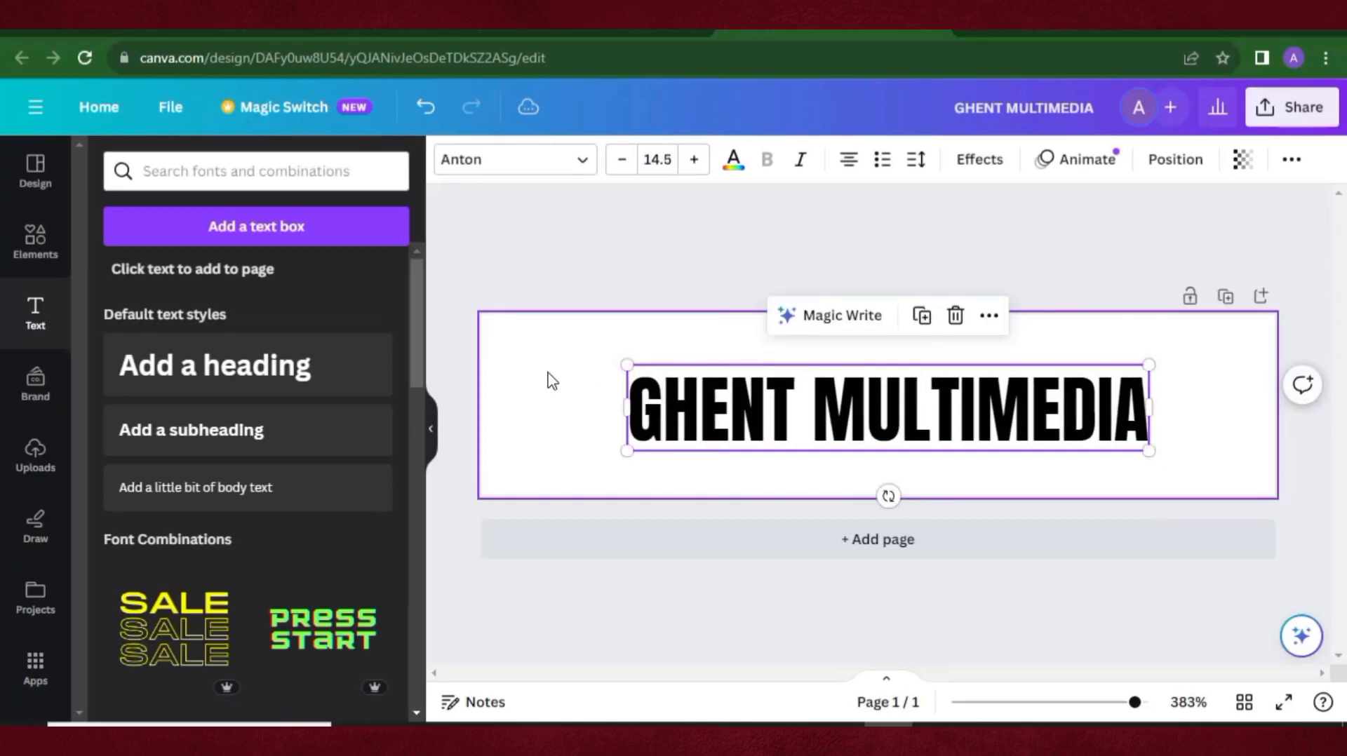
Try red as the text colour of the whole heading, and undo the colour change
{"action": "double_click", "coordinate": [678, 412]}
{"action": "left_click", "coordinate": [654, 412]}
{"action": "left_click", "coordinate": [633, 412]}
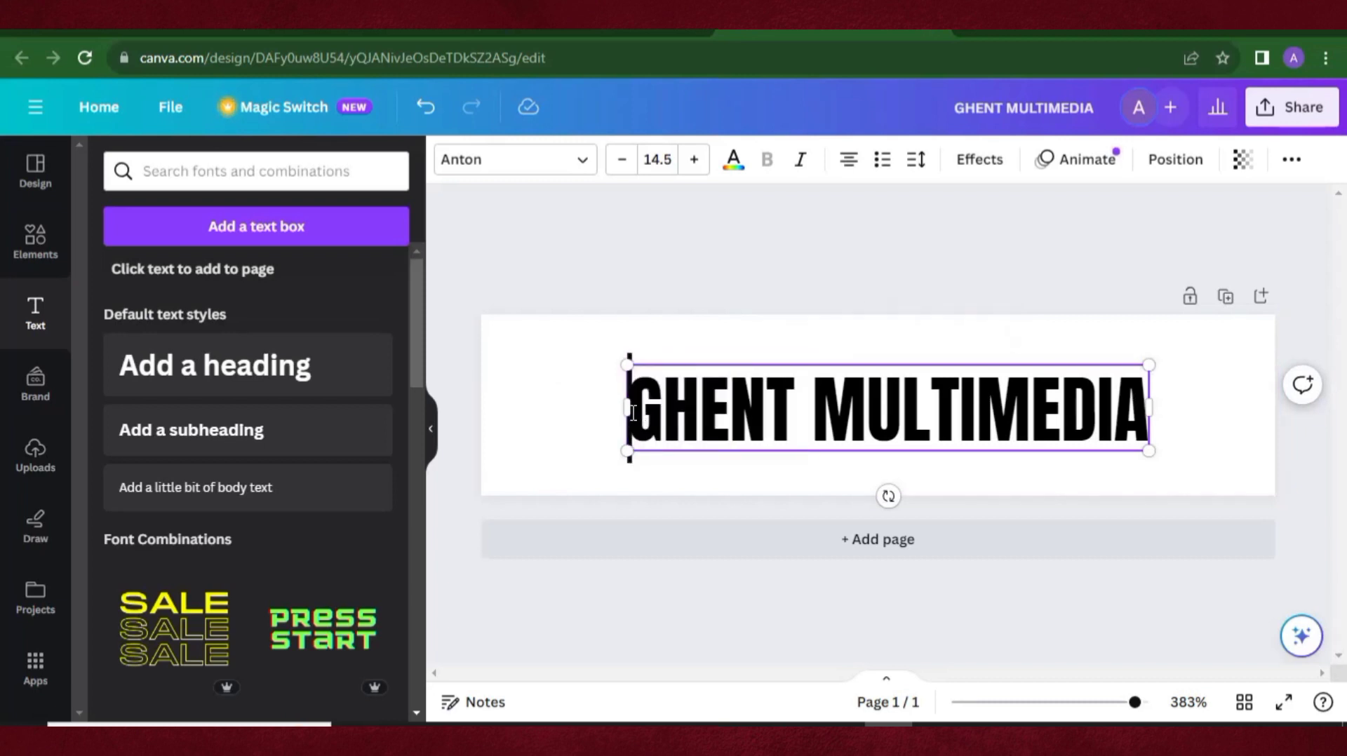
{"action": "left_click_drag", "start_coordinate": [680, 408], "coordinate": [1144, 407]}
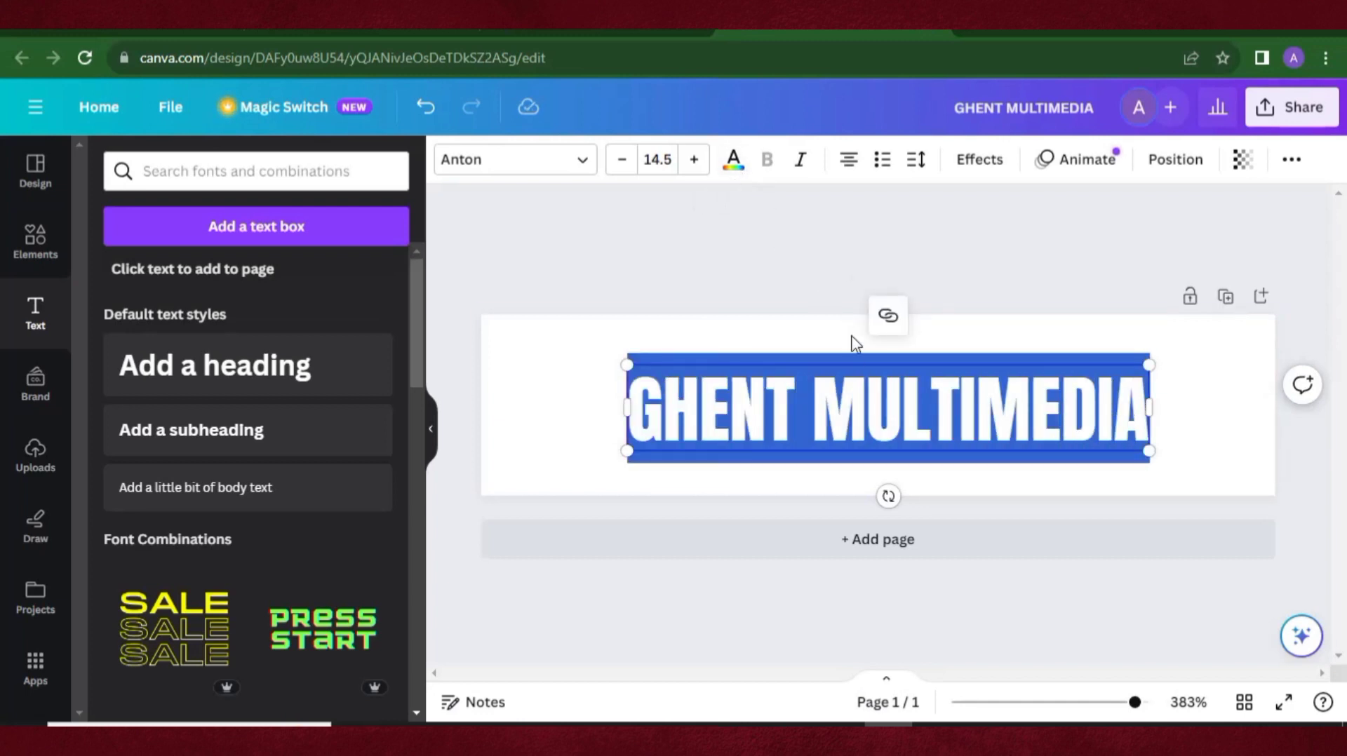
{"action": "left_click", "coordinate": [735, 163]}
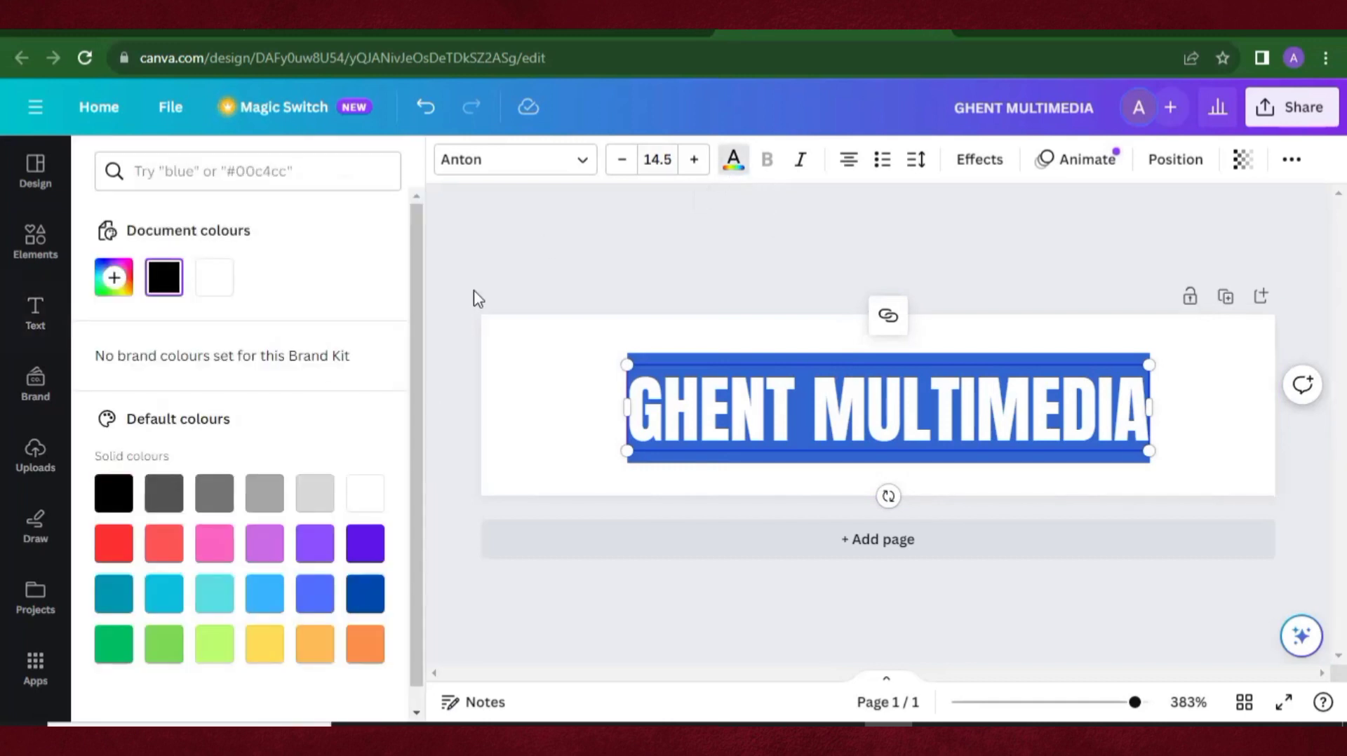
{"action": "scroll", "coordinate": [168, 555], "scroll_direction": "down", "scroll_amount": 1}
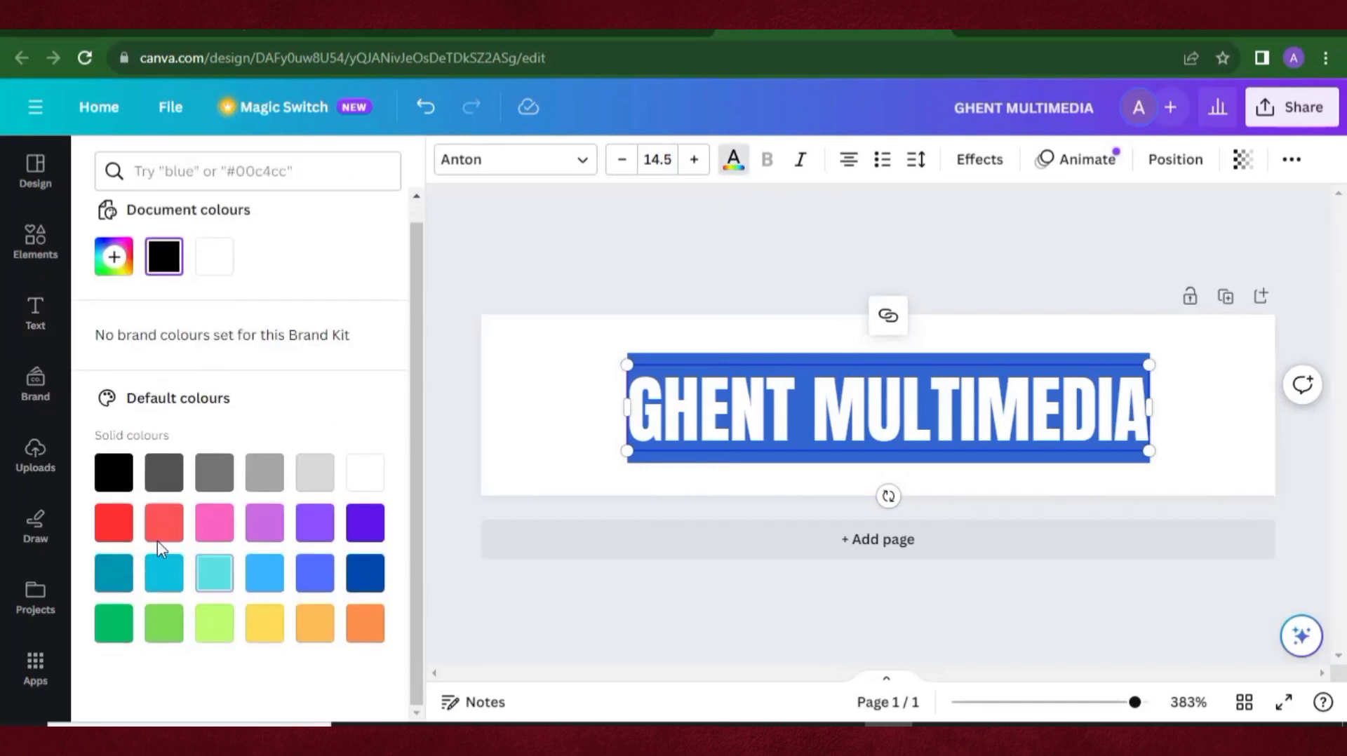
{"action": "left_click", "coordinate": [115, 523]}
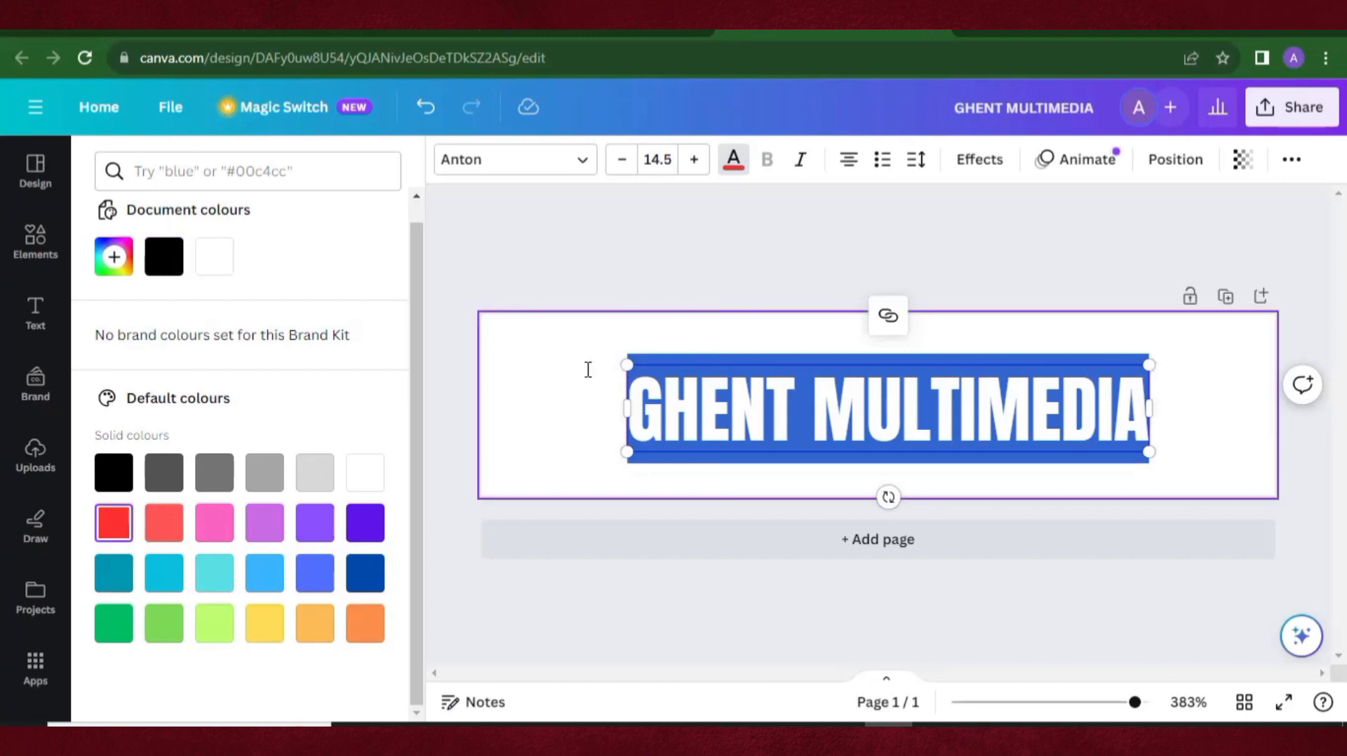
{"action": "key", "text": "Escape"}
{"action": "left_click", "coordinate": [601, 408]}
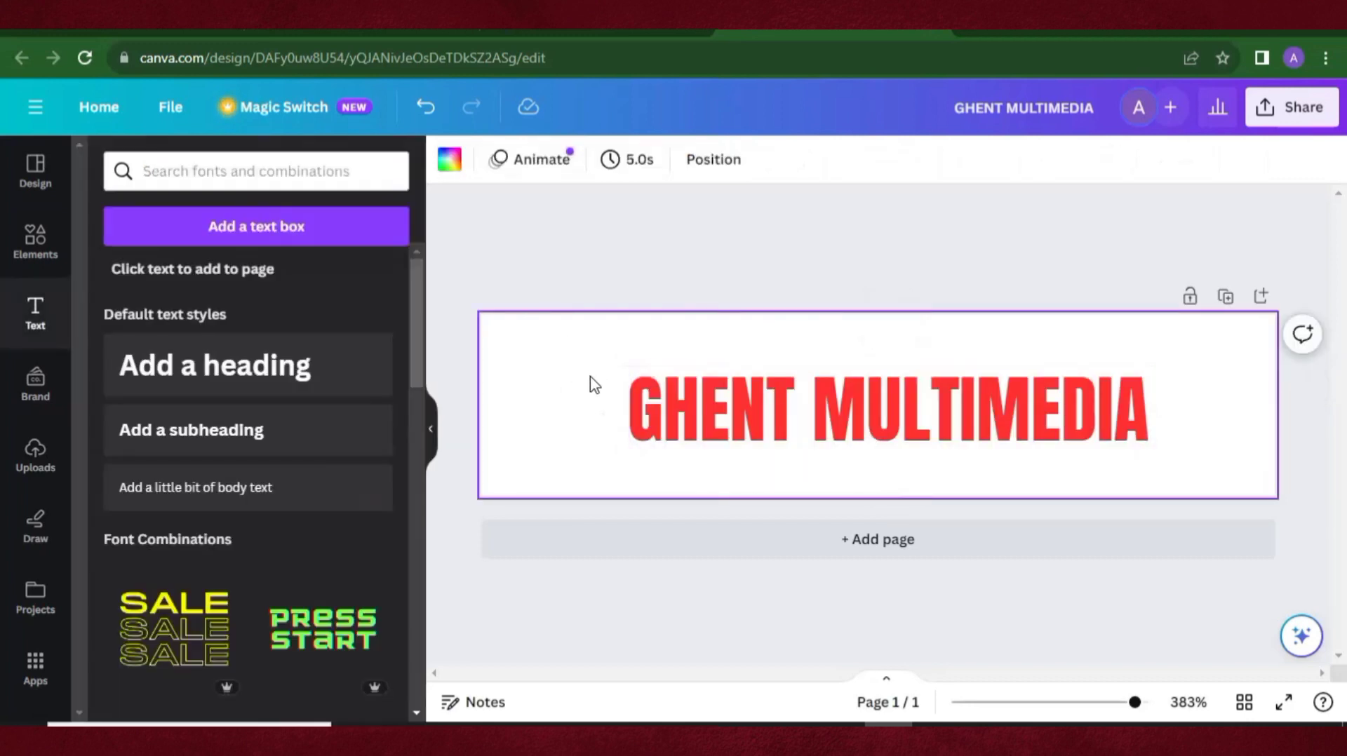
{"action": "left_click", "coordinate": [423, 112]}
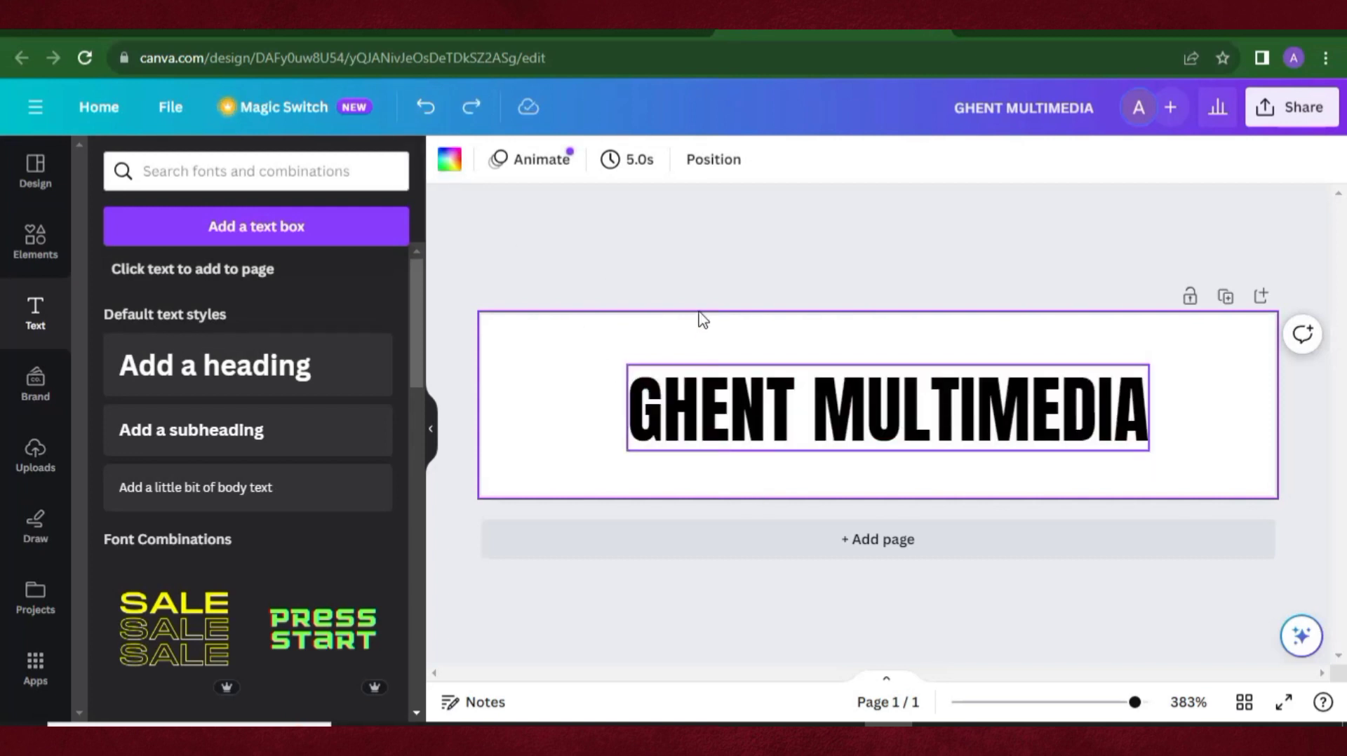
{"action": "left_click", "coordinate": [710, 281]}
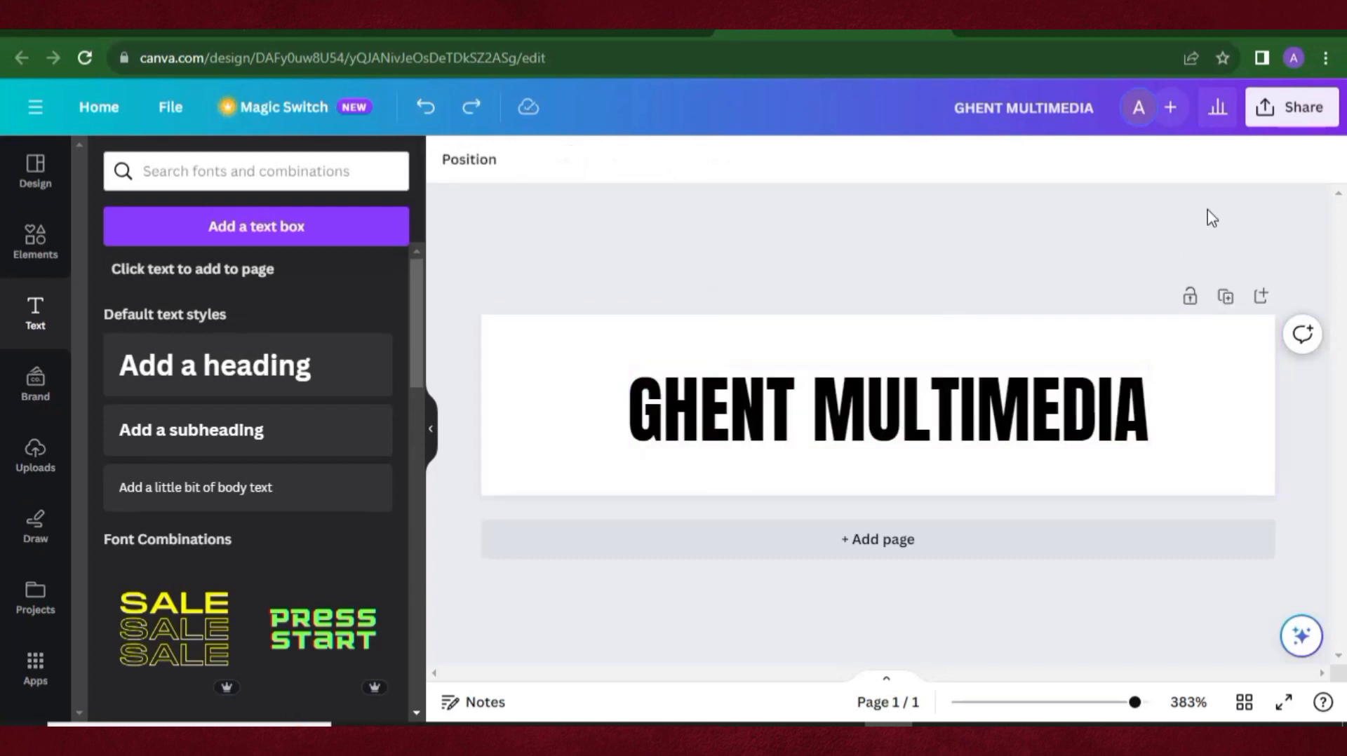
Download the logo design as a PNG at size 1 (210 × 48 px)
{"action": "left_click", "coordinate": [1276, 116]}
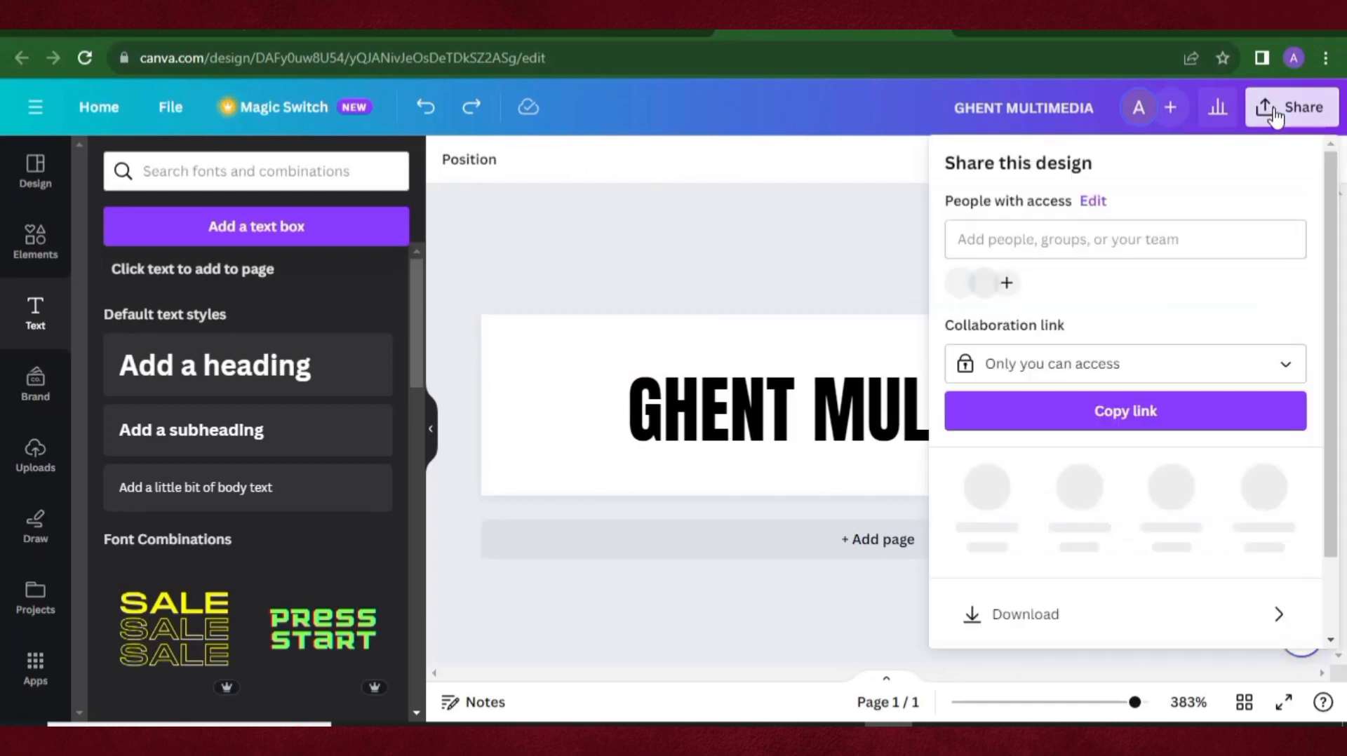
{"action": "scroll", "coordinate": [1116, 491], "scroll_direction": "down", "scroll_amount": 2}
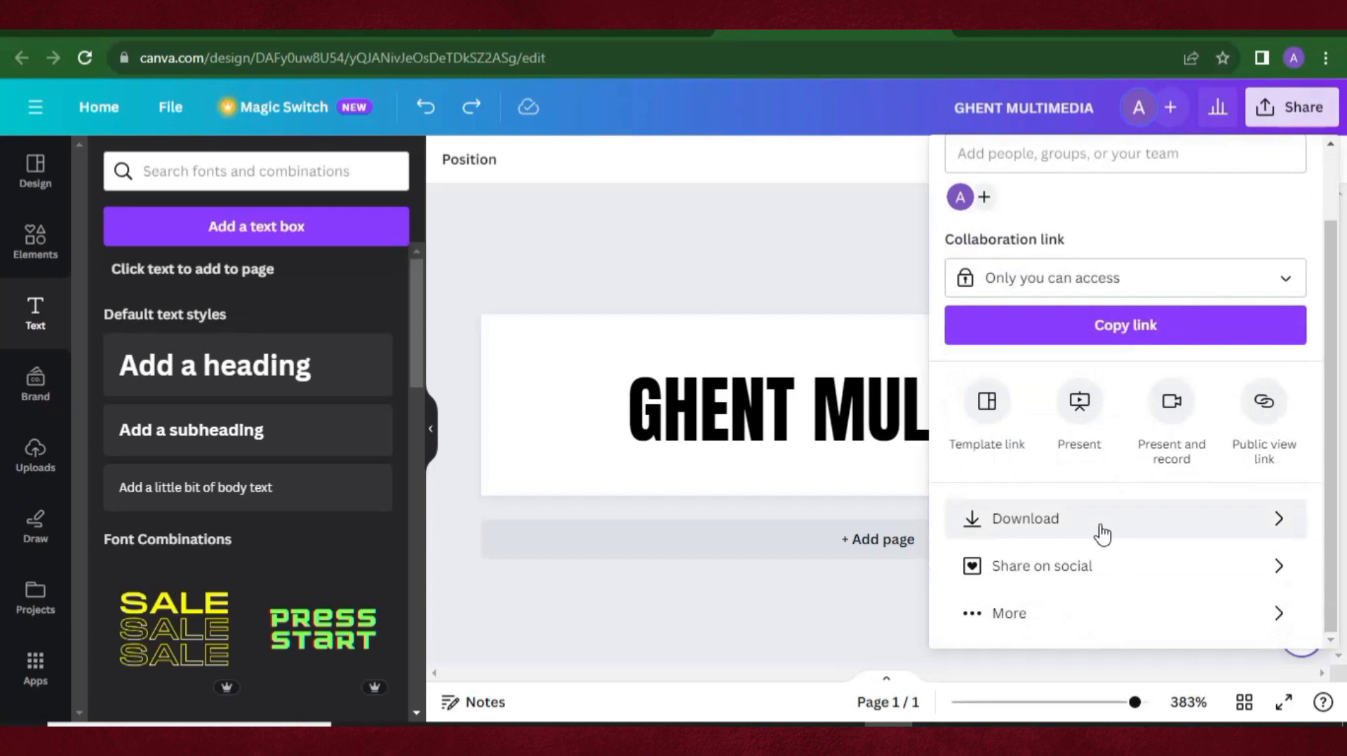
{"action": "left_click", "coordinate": [1103, 526]}
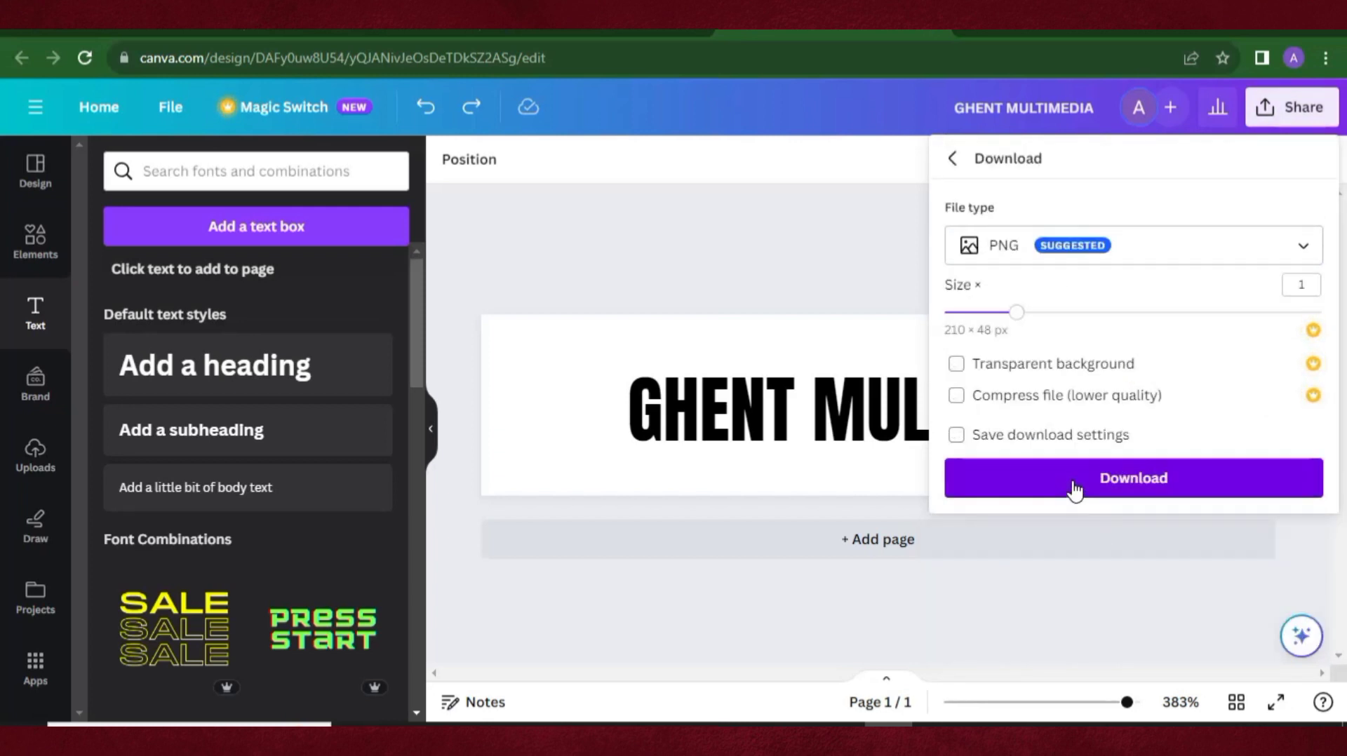
{"action": "left_click", "coordinate": [1074, 484]}
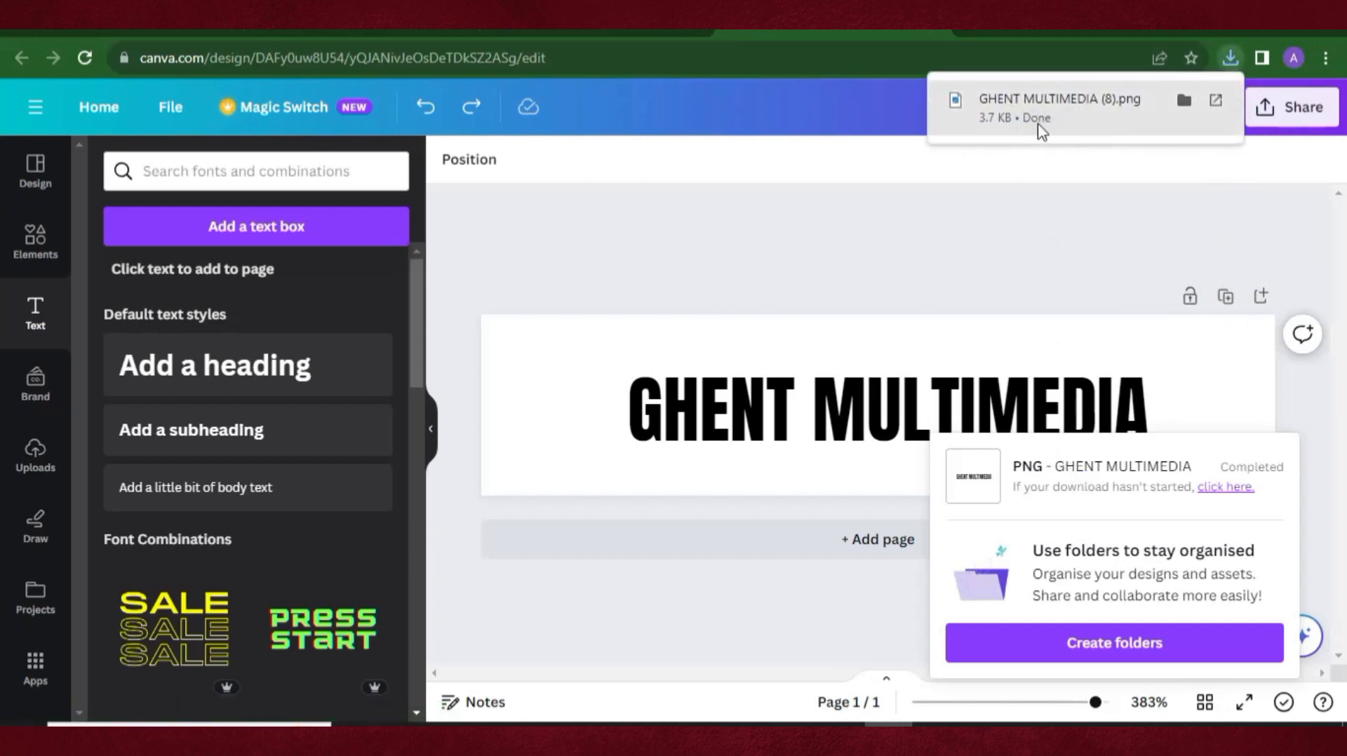
Set the page background colour to black
{"action": "left_click", "coordinate": [793, 352]}
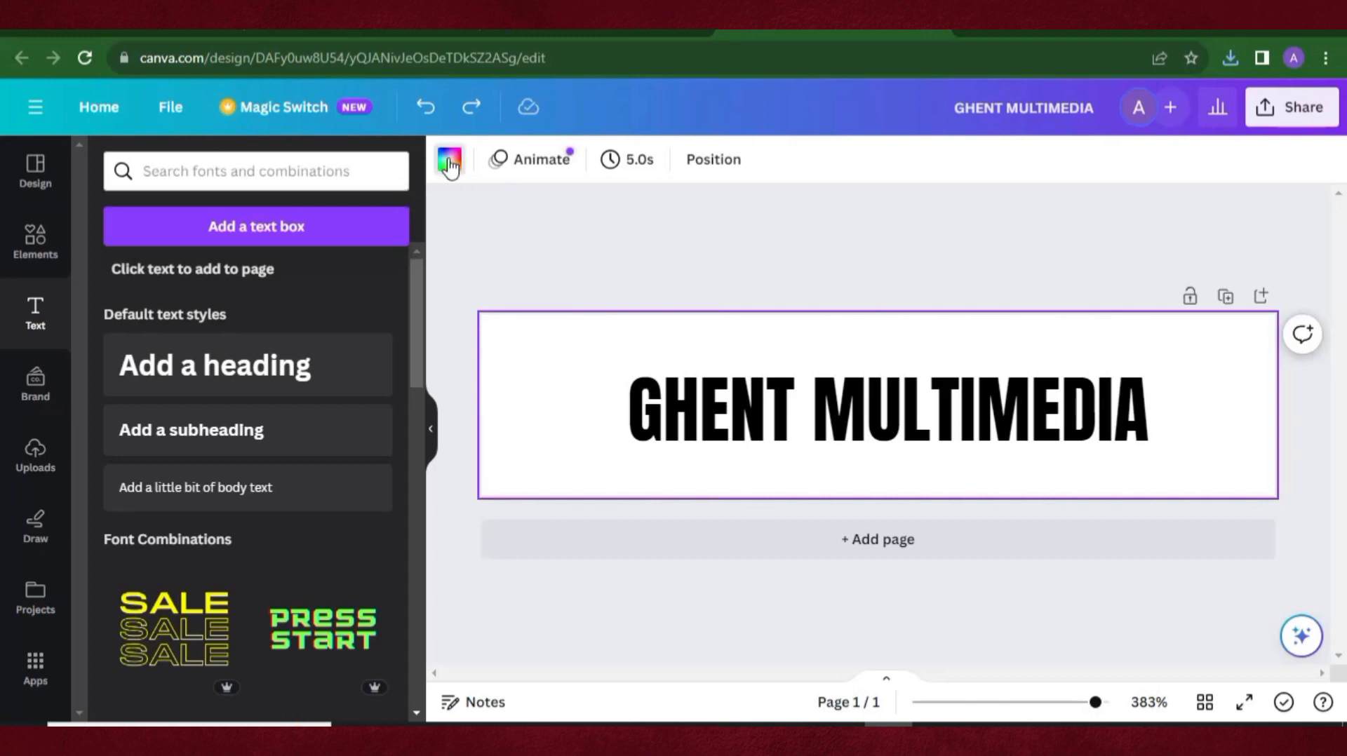
{"action": "left_click", "coordinate": [450, 163]}
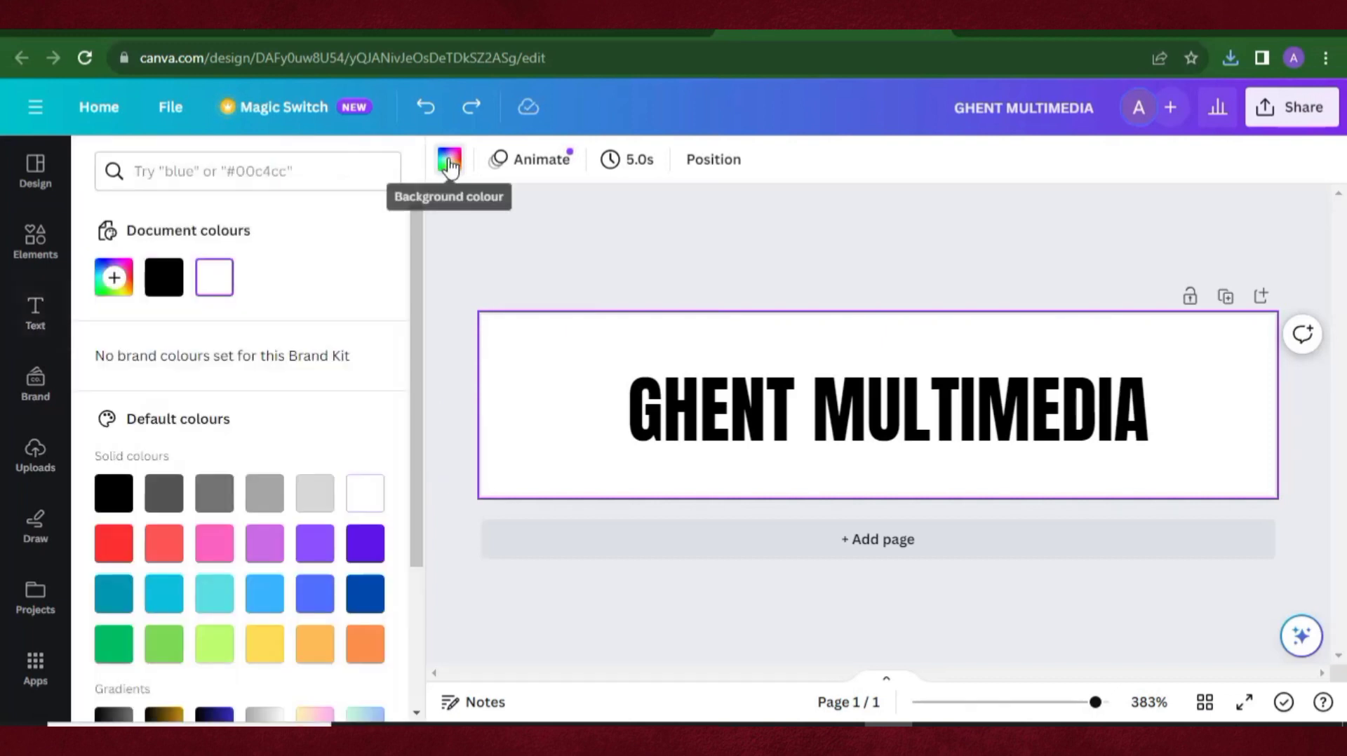
{"action": "left_click", "coordinate": [165, 284]}
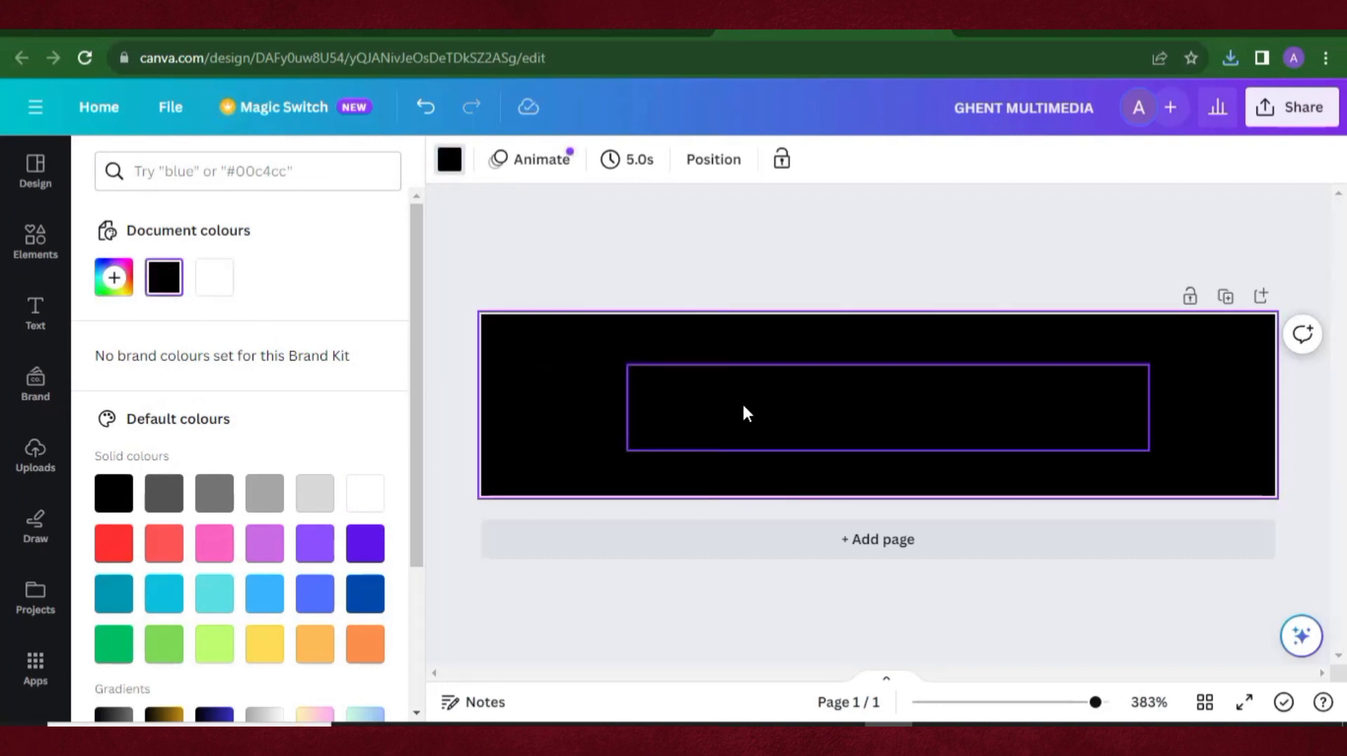
Set the text colour of the whole GHENT MULTIMEDIA heading to white
{"action": "double_click", "coordinate": [646, 404]}
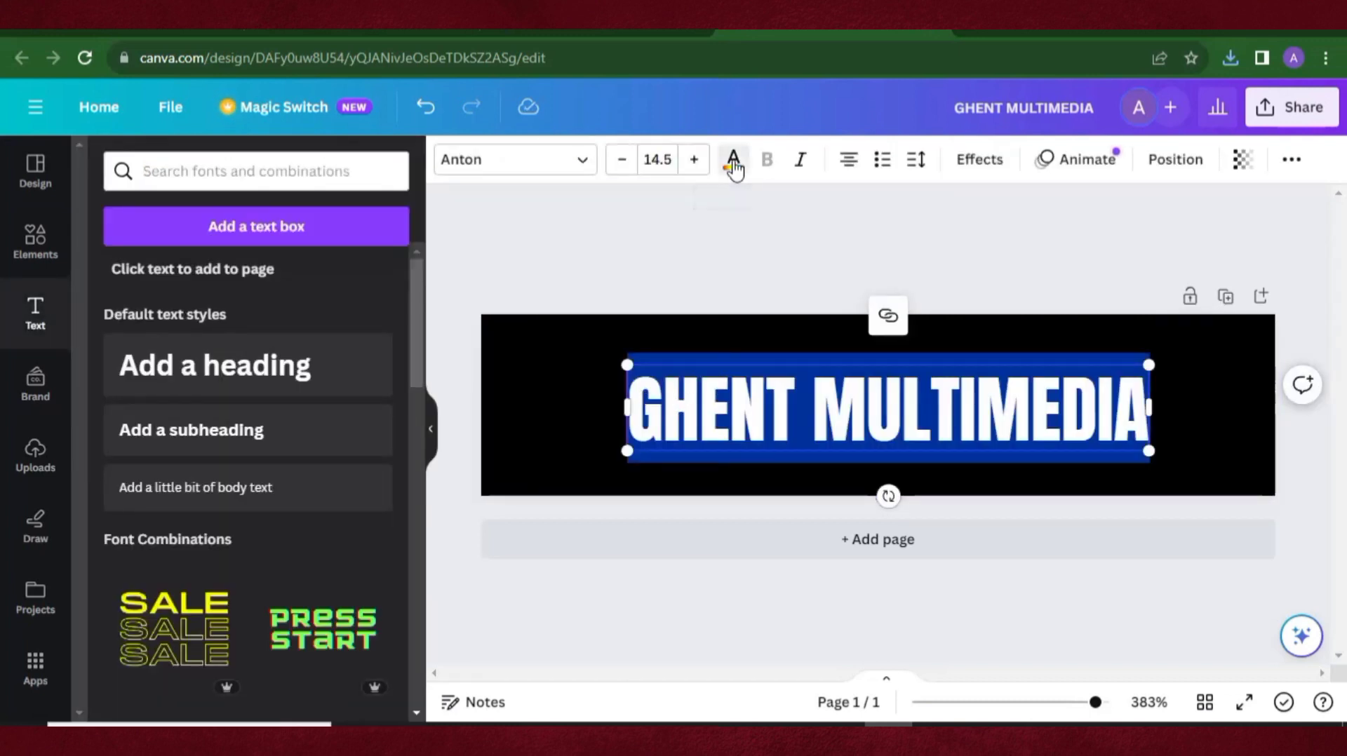
{"action": "left_click", "coordinate": [733, 165]}
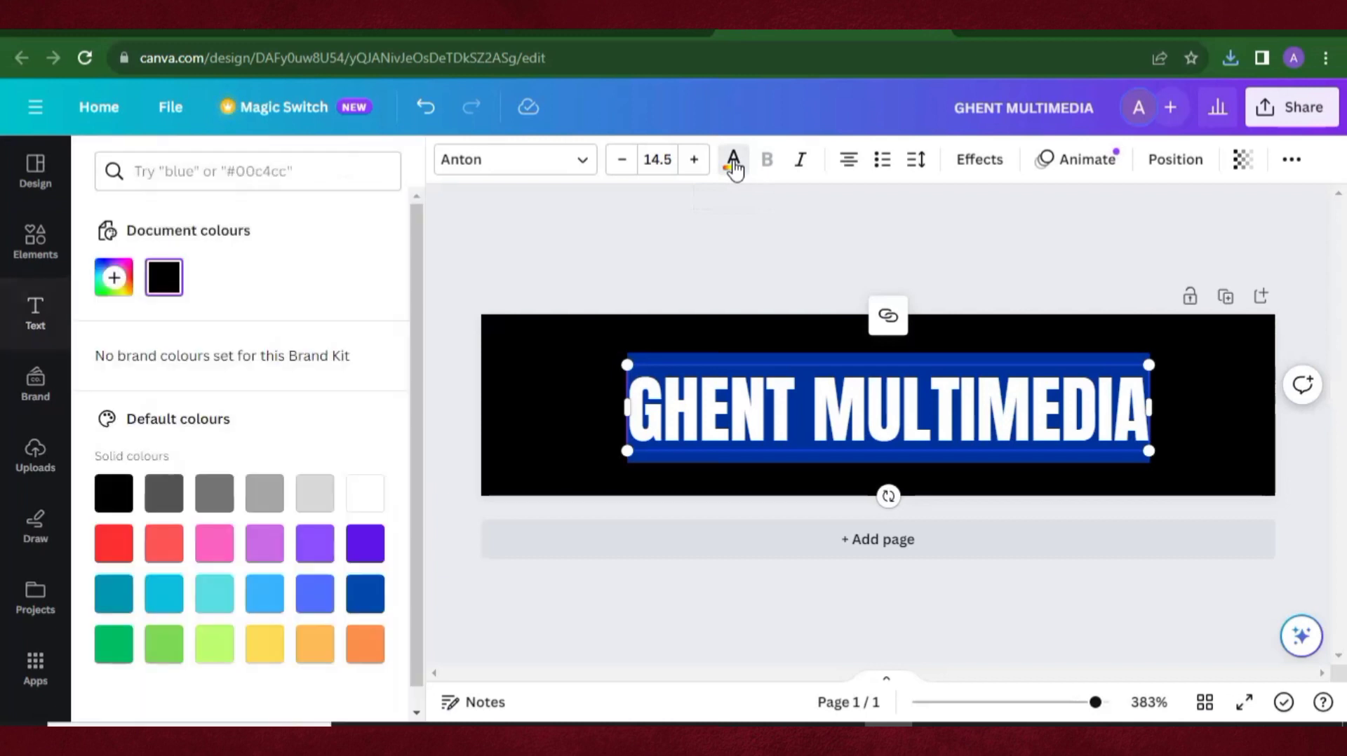
{"action": "left_click", "coordinate": [365, 503]}
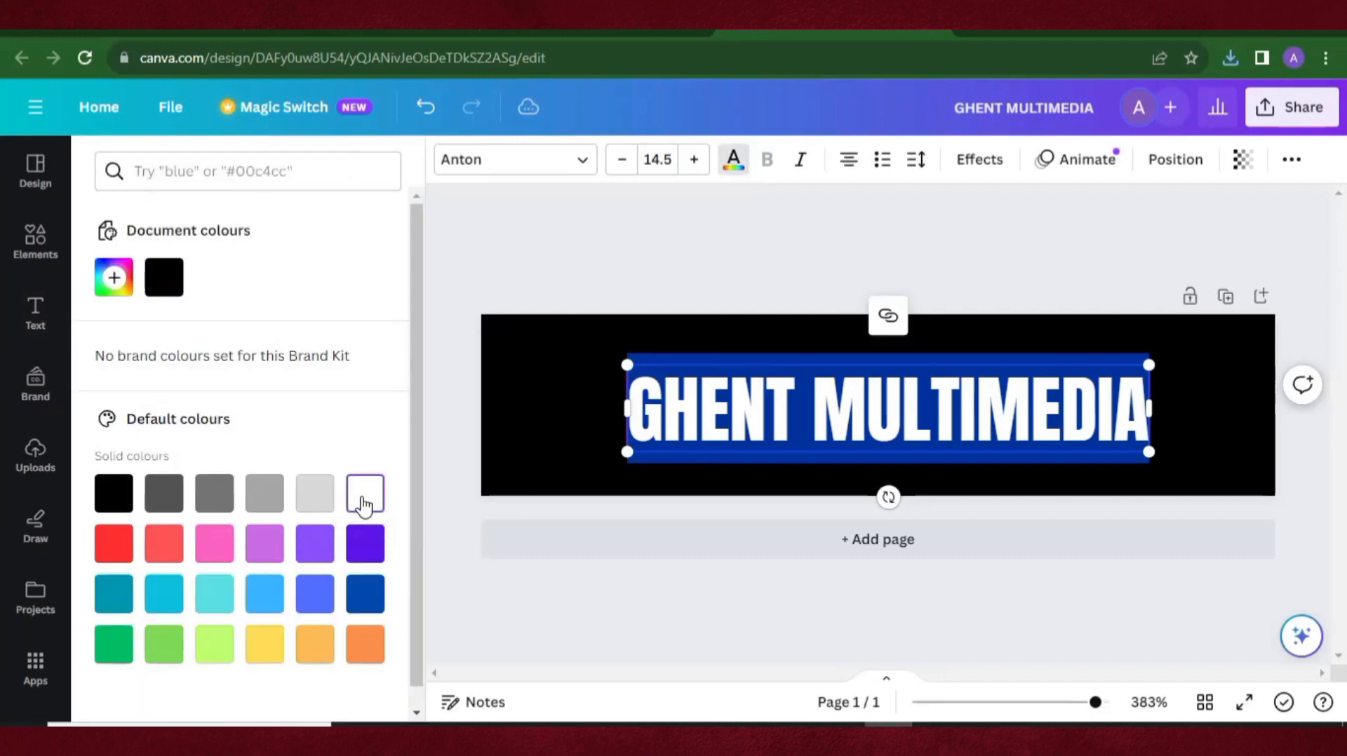
{"action": "left_click", "coordinate": [577, 280]}
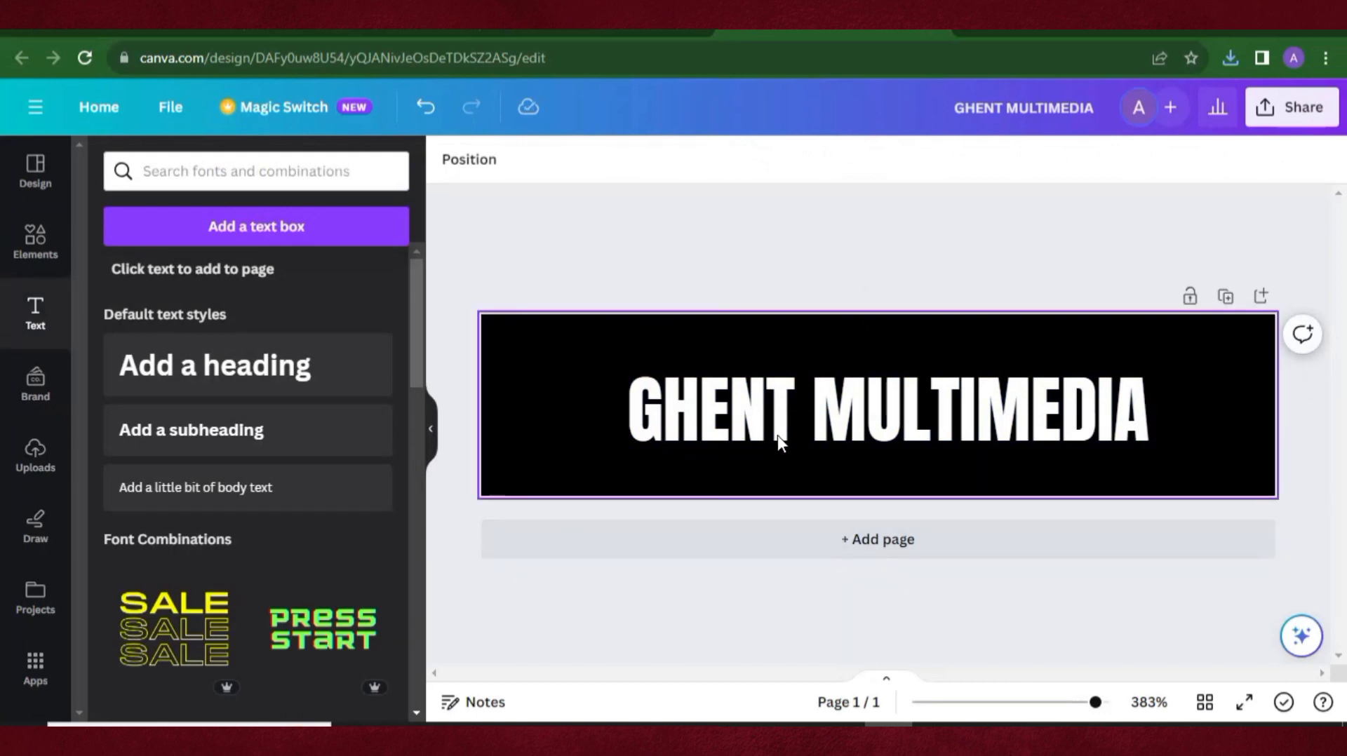
Download the white-on-black logo design as a PNG at size 1 (210 × 48 px)
{"action": "left_click", "coordinate": [1289, 112]}
{"action": "scroll", "coordinate": [1123, 491], "scroll_direction": "down", "scroll_amount": 2}
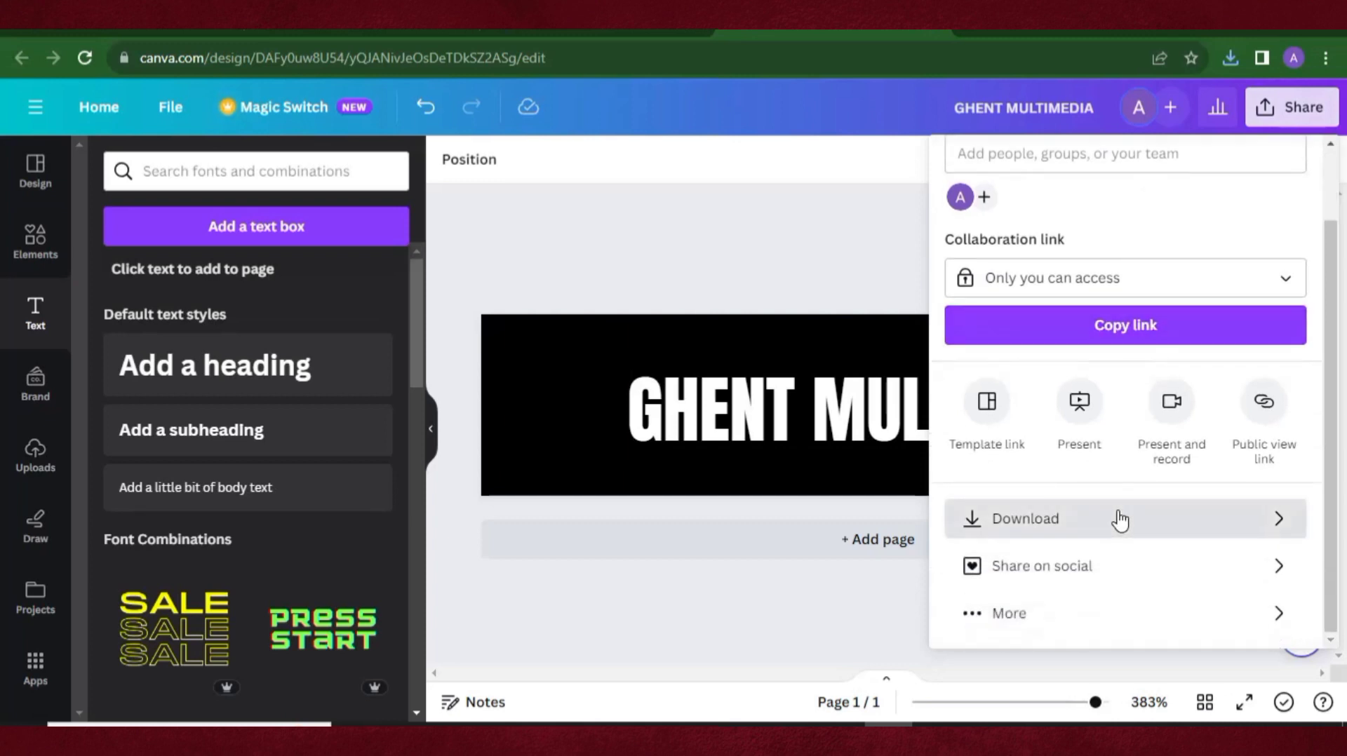
{"action": "left_click", "coordinate": [1132, 517]}
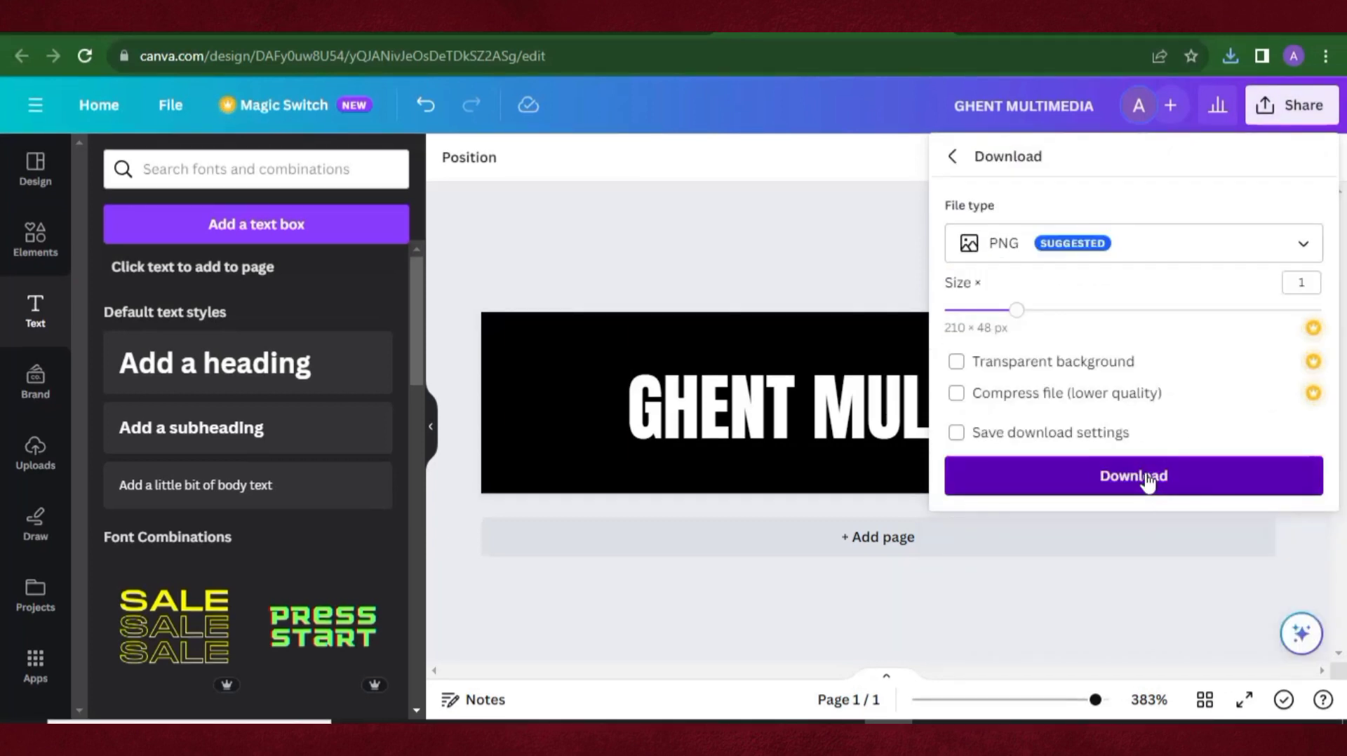
{"action": "left_click", "coordinate": [1067, 463]}
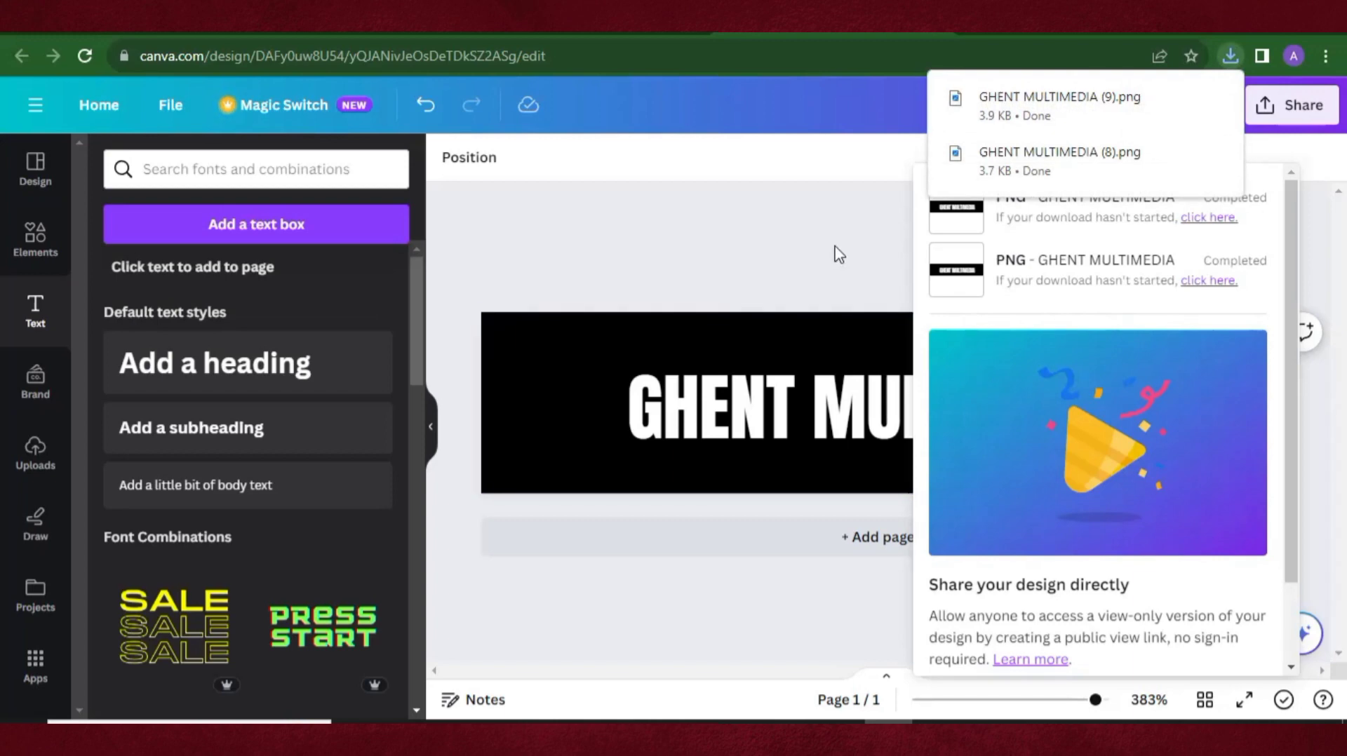
{"action": "left_click", "coordinate": [936, 28]}
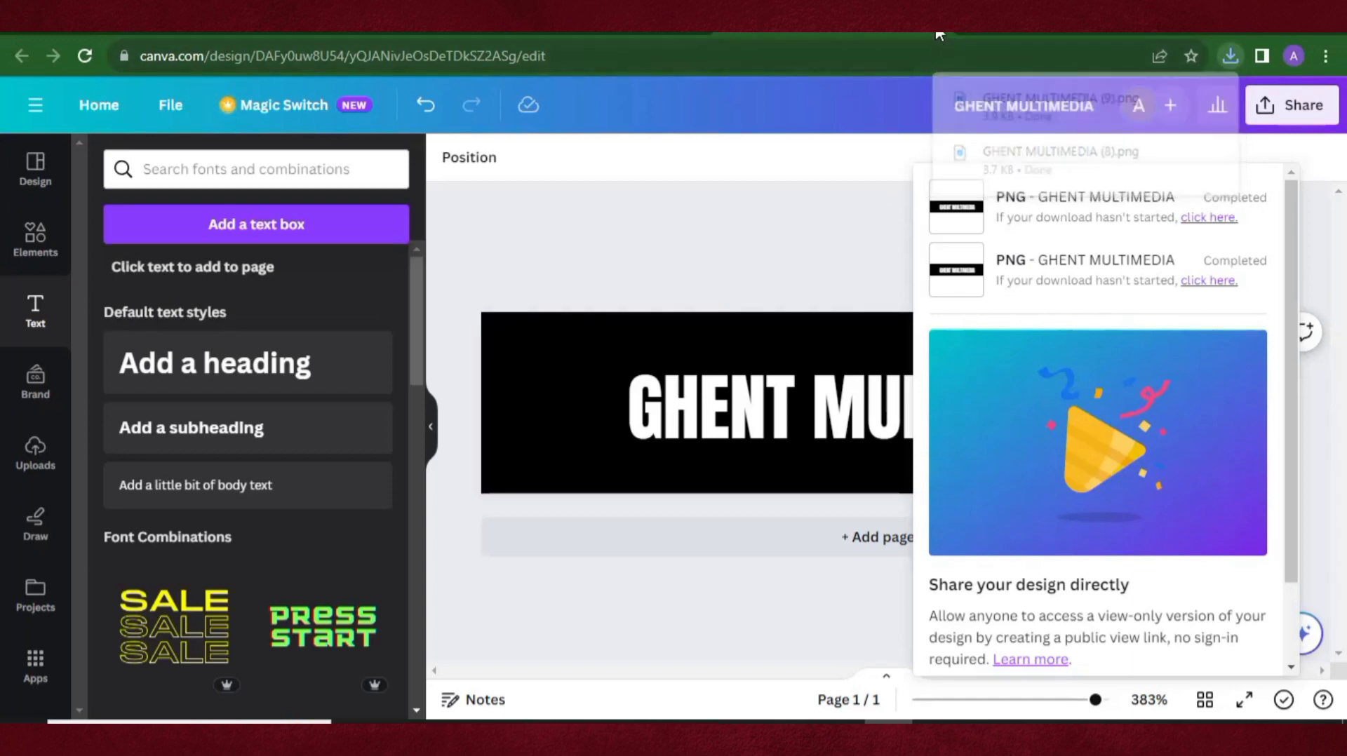
Switch to the live blog and examine the logos in its header and footer
{"action": "left_click", "coordinate": [939, 32]}
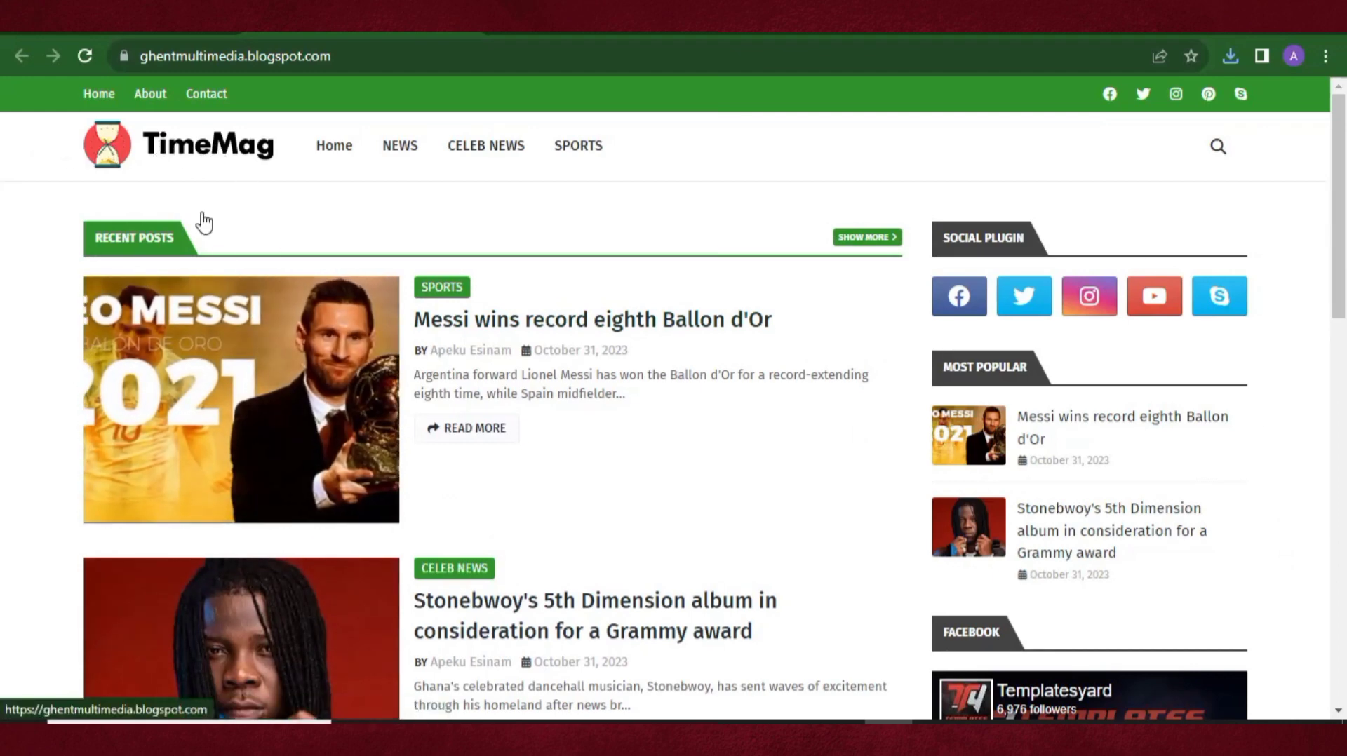
{"action": "scroll", "coordinate": [290, 425], "scroll_direction": "down", "scroll_amount": 1}
{"action": "scroll", "coordinate": [290, 425], "scroll_direction": "down", "scroll_amount": 10}
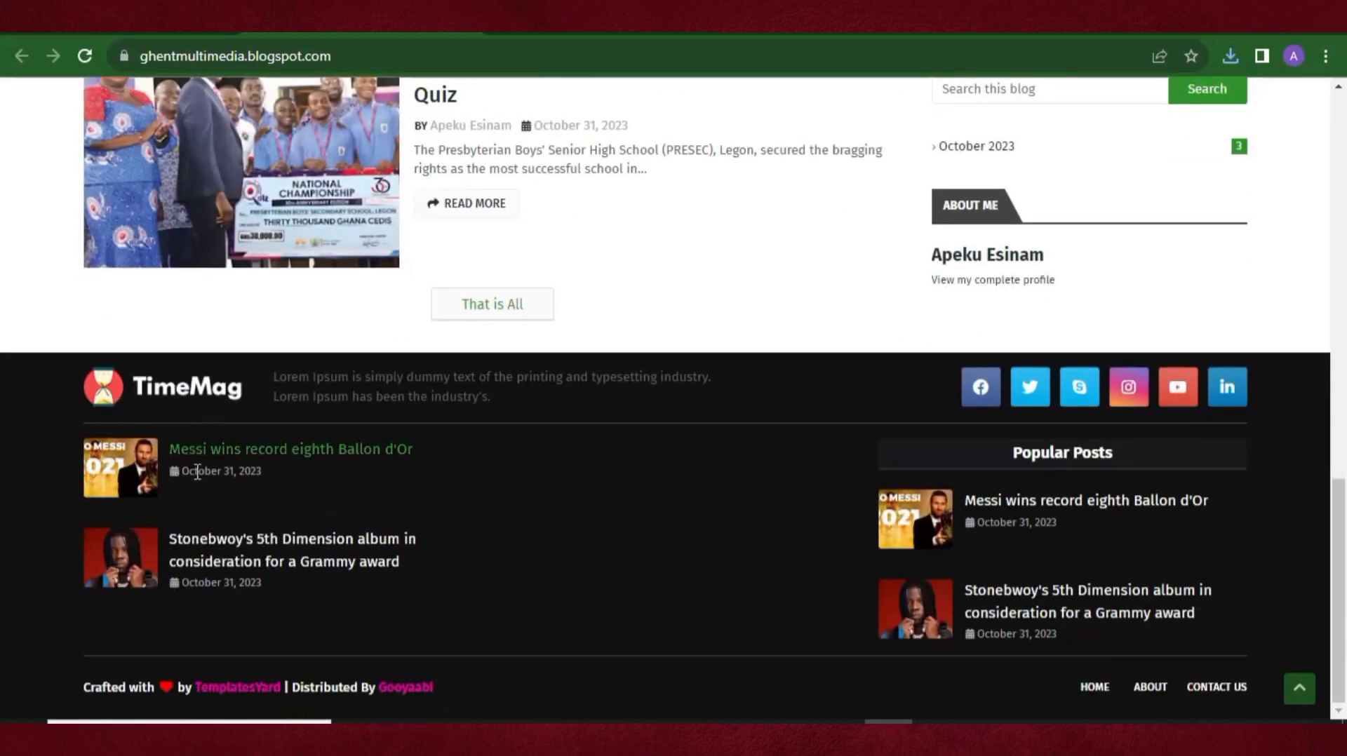
{"action": "scroll", "coordinate": [188, 472], "scroll_direction": "up", "scroll_amount": 10}
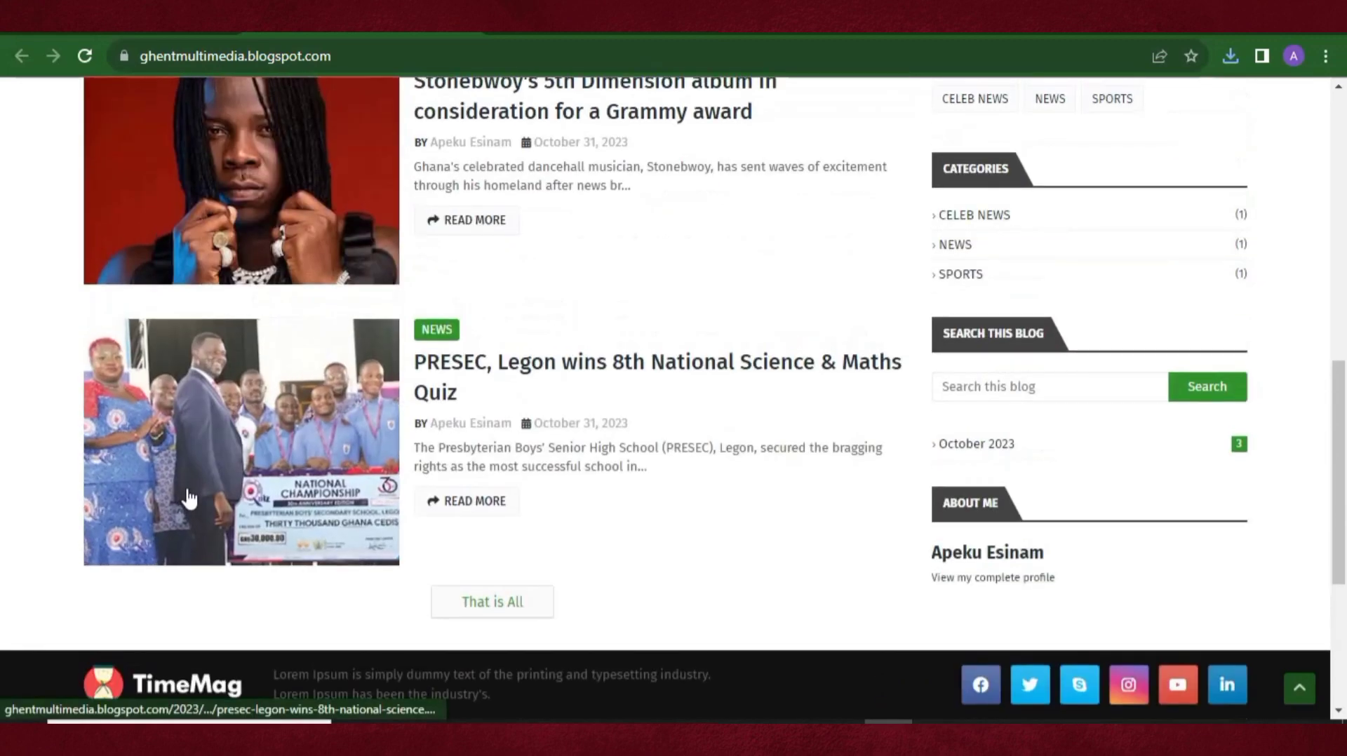
{"action": "scroll", "coordinate": [221, 548], "scroll_direction": "up", "scroll_amount": 2}
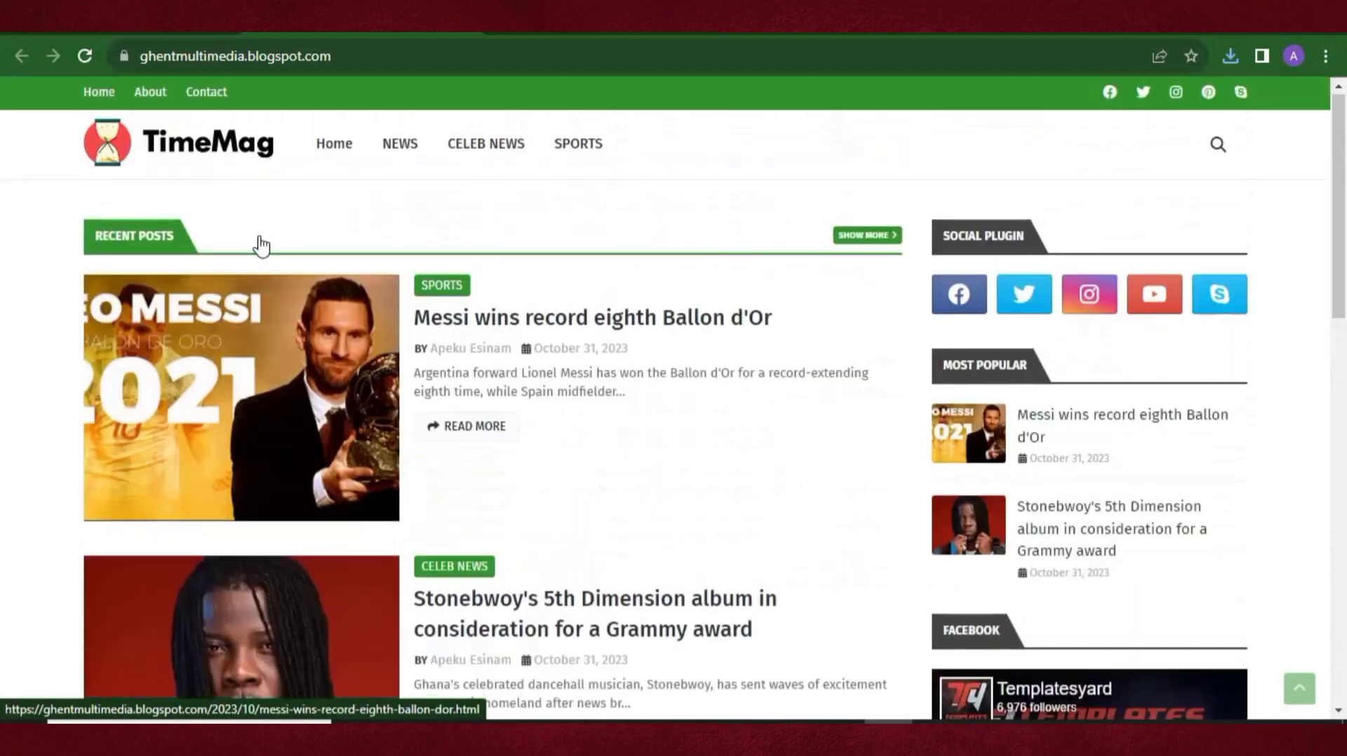
Switch to the blog's Layout page in Blogger and open the Header Logo gadget for editing
{"action": "key", "text": "ctrl+w"}
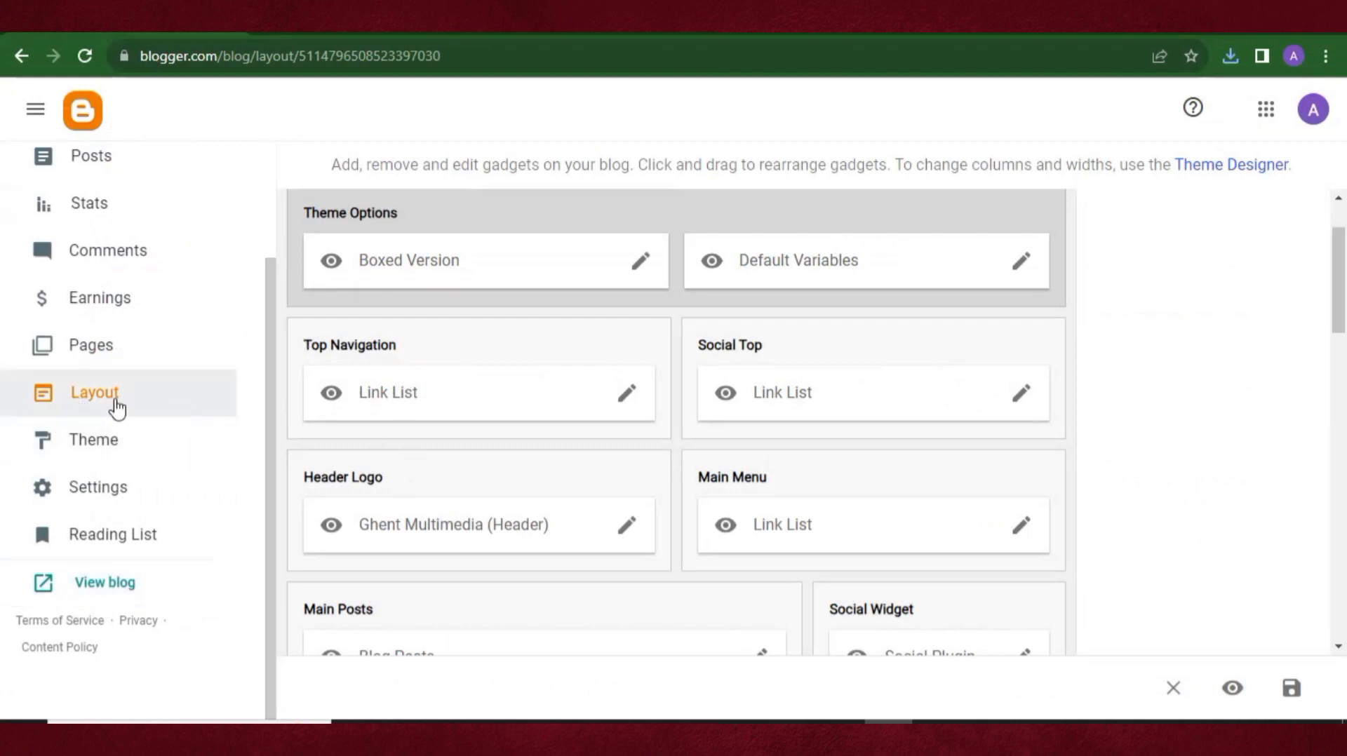
{"action": "left_click", "coordinate": [146, 410]}
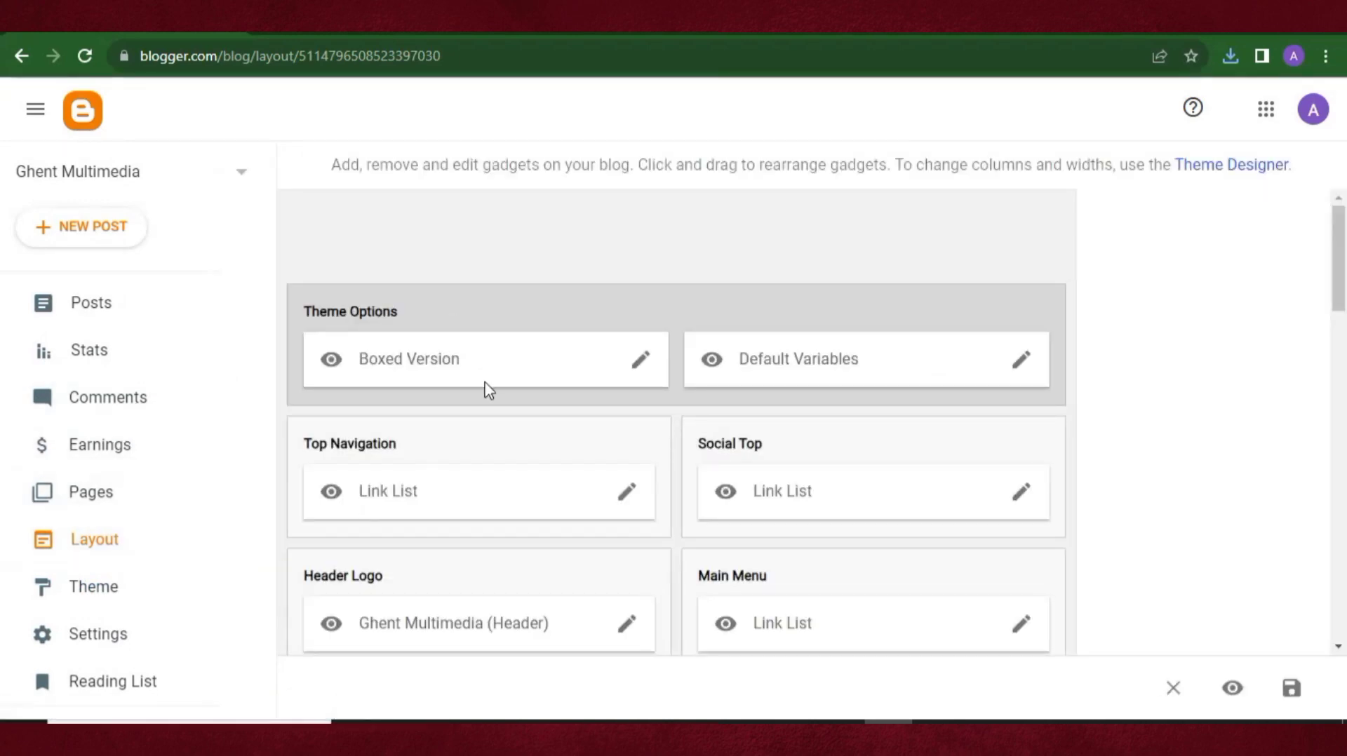
{"action": "scroll", "coordinate": [486, 511], "scroll_direction": "down", "scroll_amount": 3}
{"action": "scroll", "coordinate": [492, 516], "scroll_direction": "up", "scroll_amount": 3}
{"action": "scroll", "coordinate": [558, 380], "scroll_direction": "down", "scroll_amount": 3}
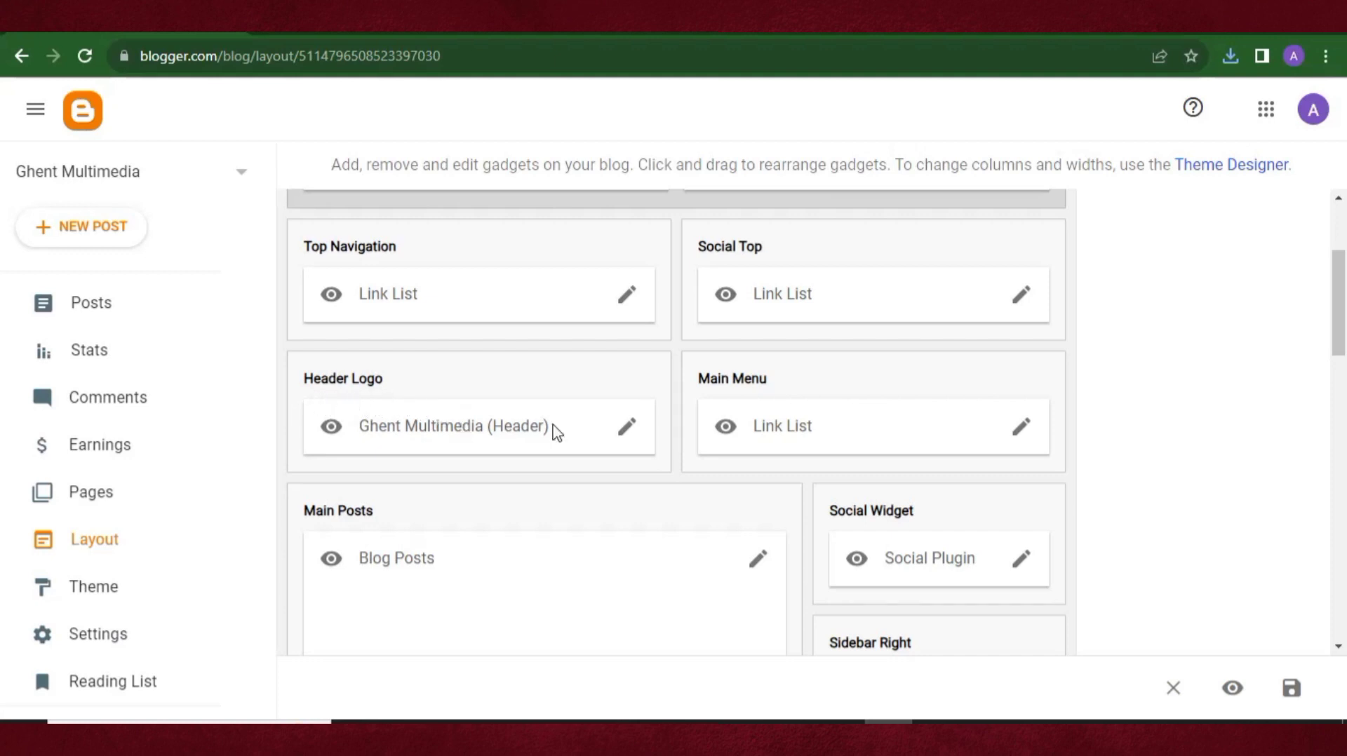
{"action": "left_click", "coordinate": [629, 429]}
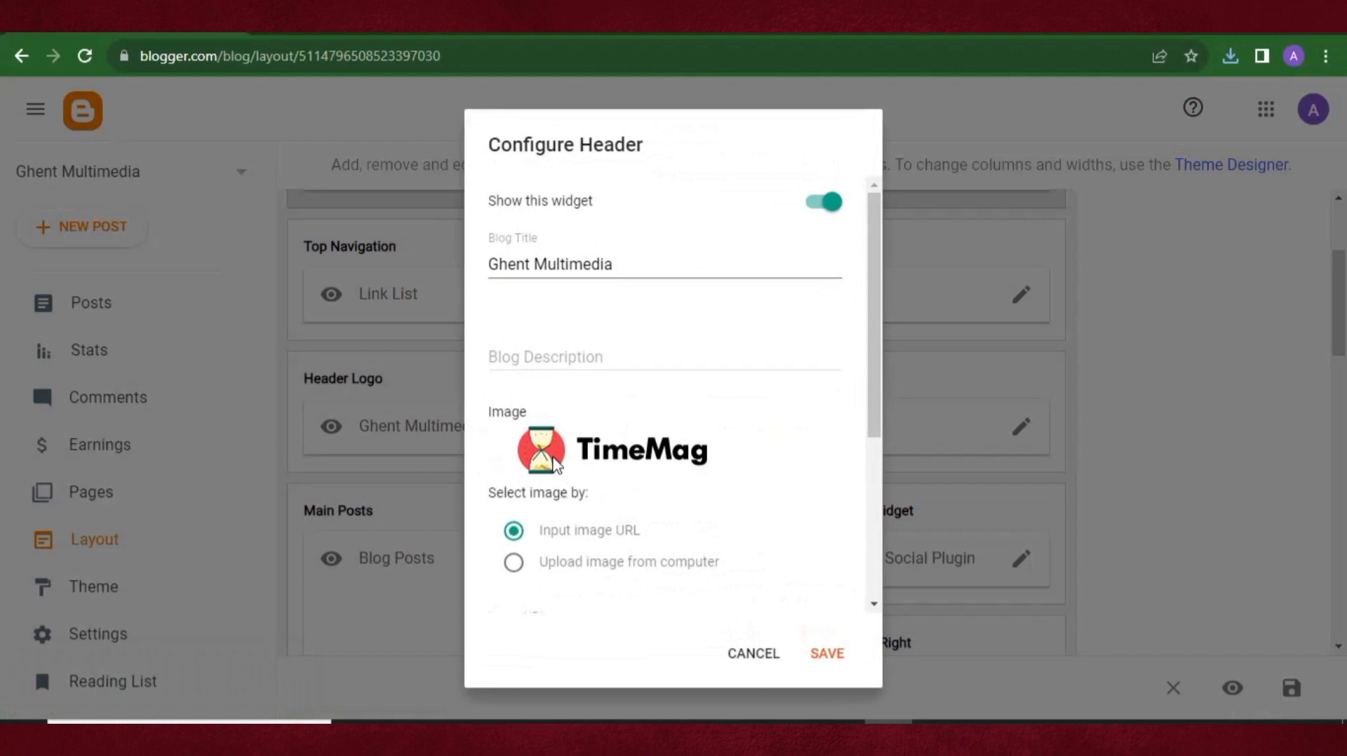
Replace the header image with GHENT MULTIMEDIA (8).png uploaded from the computer, and save the gadget
{"action": "scroll", "coordinate": [541, 442], "scroll_direction": "down", "scroll_amount": 5}
{"action": "scroll", "coordinate": [602, 382], "scroll_direction": "up", "scroll_amount": 4}
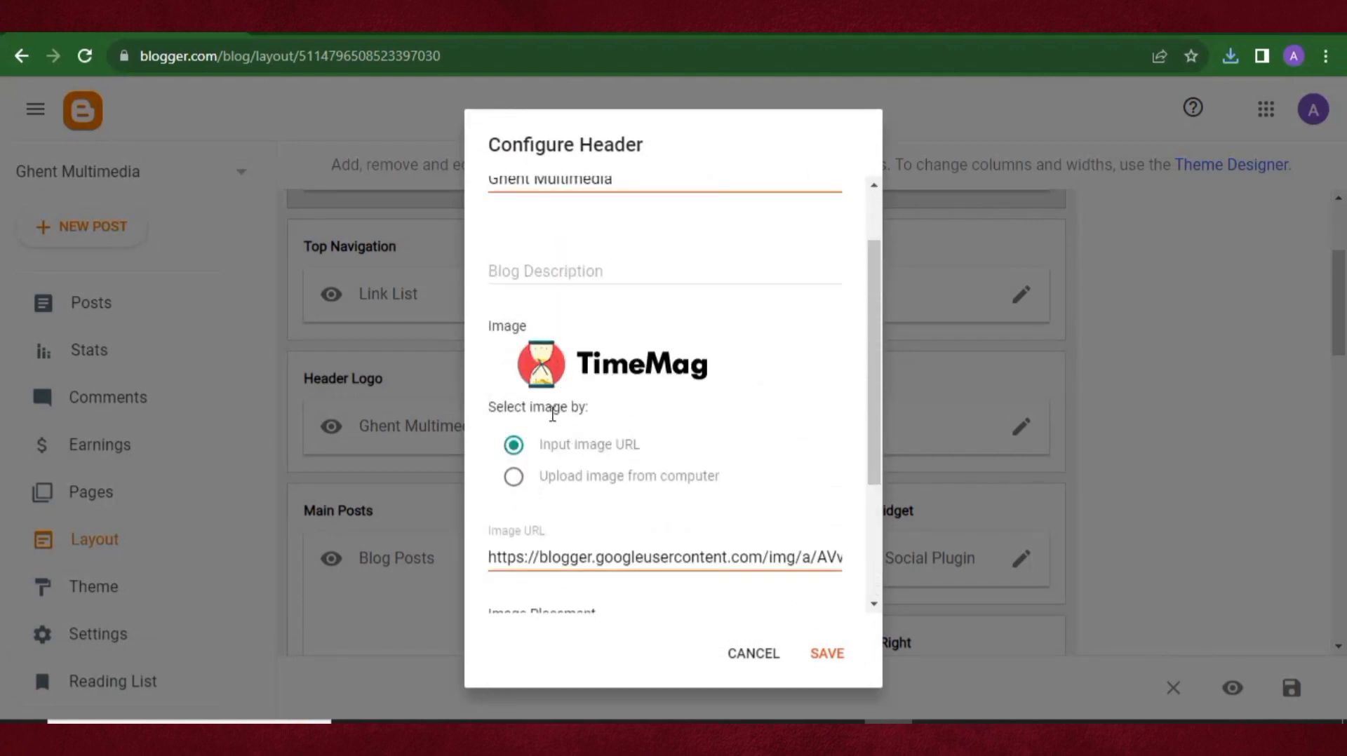
{"action": "left_click", "coordinate": [515, 480]}
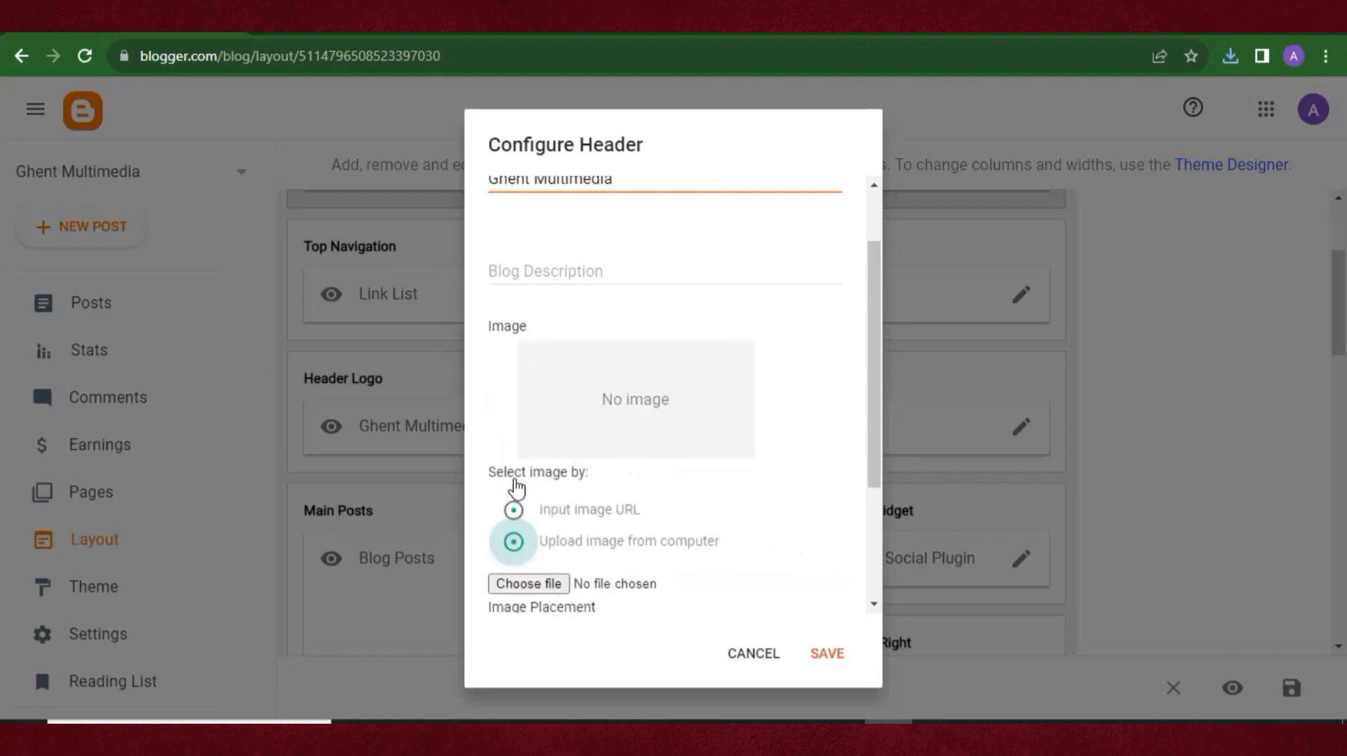
{"action": "left_click", "coordinate": [538, 591]}
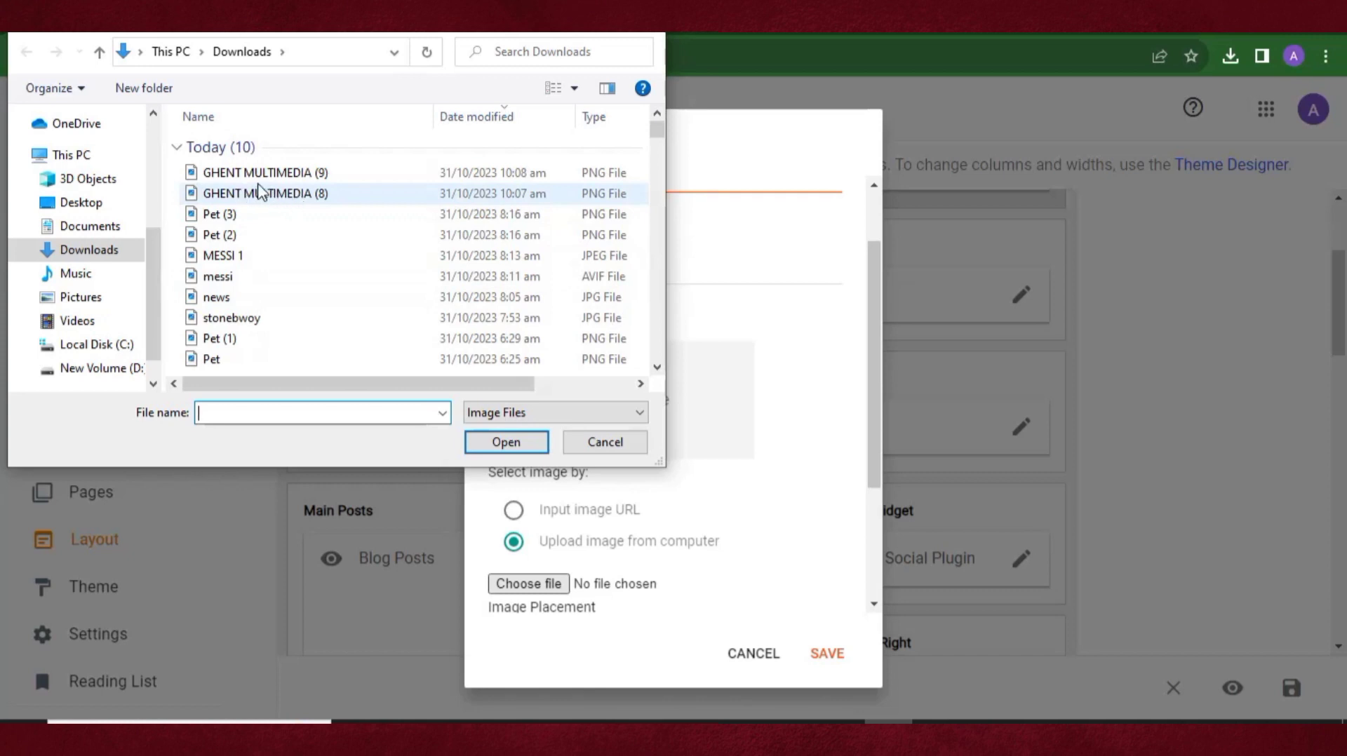
{"action": "double_click", "coordinate": [288, 194]}
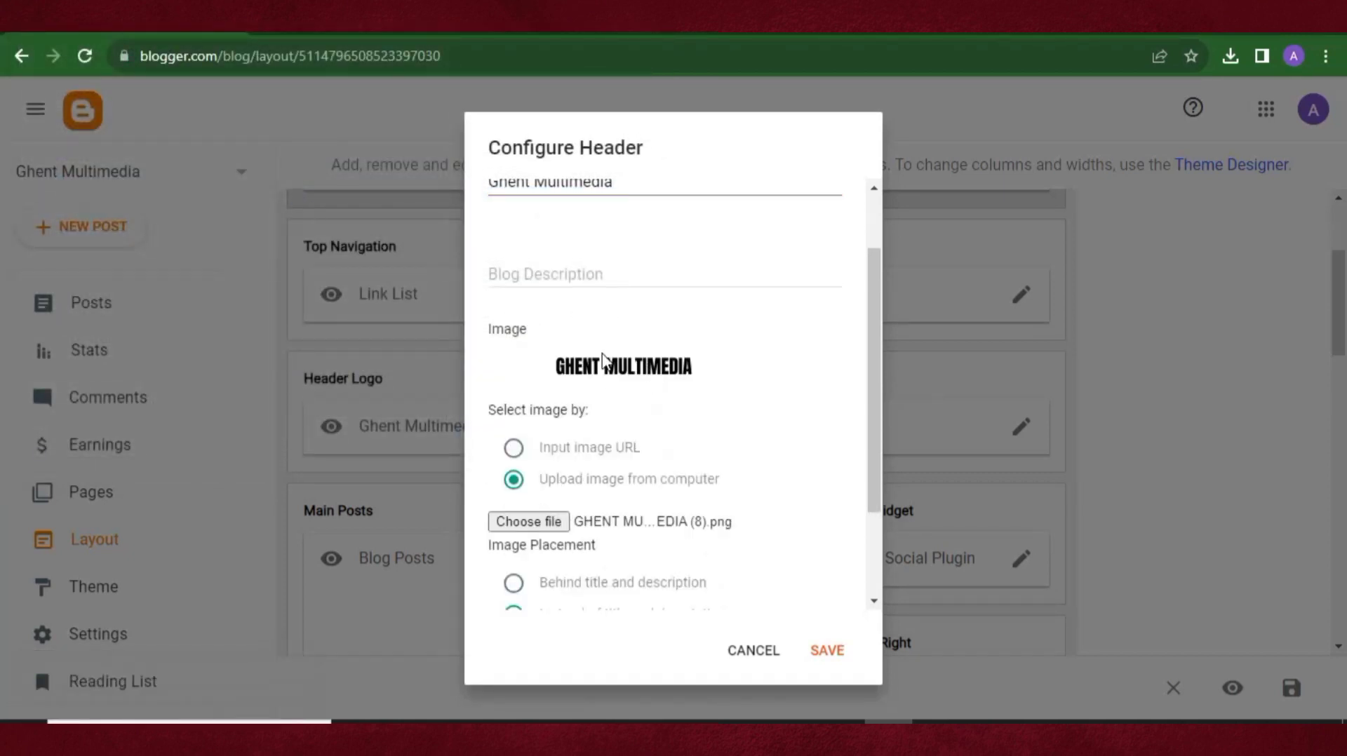
{"action": "left_click", "coordinate": [825, 665]}
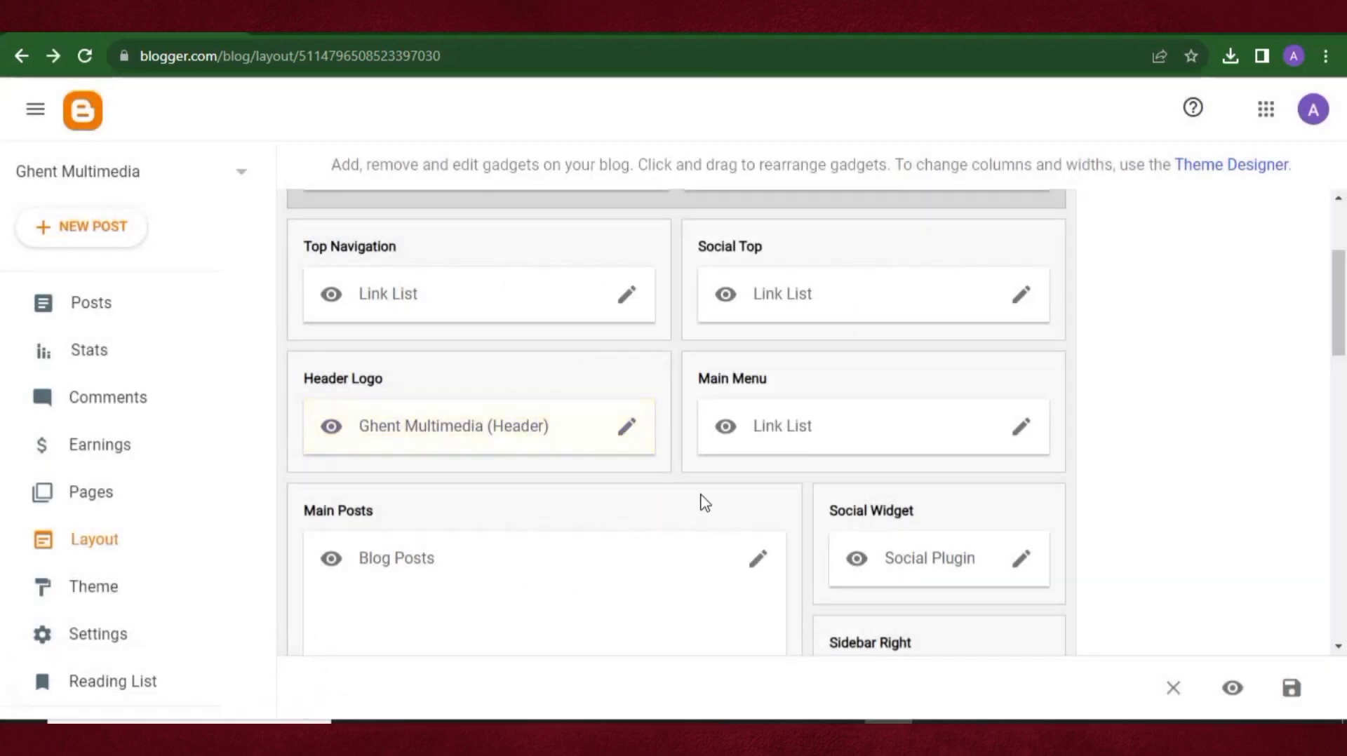
In the About & Logo Section, replace the About Us gadget's image with GHENT MULTIMEDIA (9).png uploaded from the computer
{"action": "scroll", "coordinate": [574, 449], "scroll_direction": "down", "scroll_amount": 13}
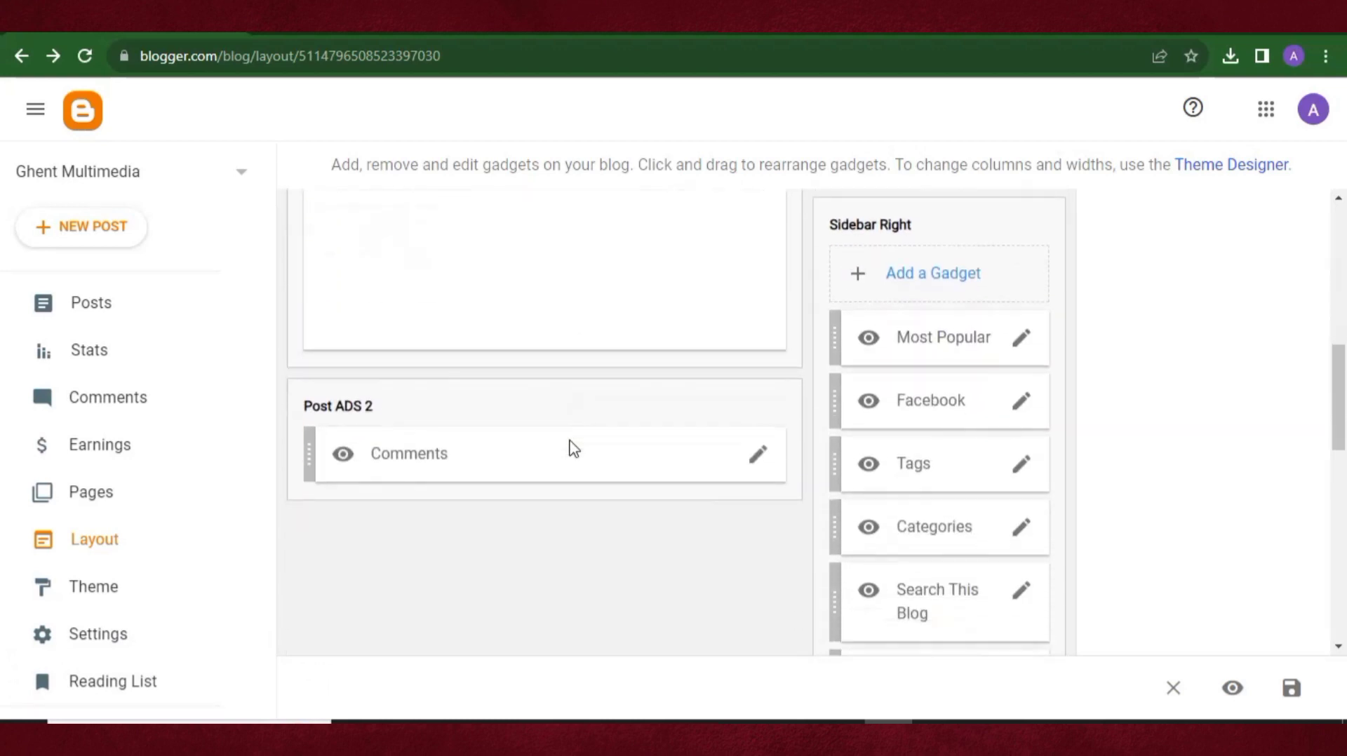
{"action": "scroll", "coordinate": [573, 449], "scroll_direction": "down", "scroll_amount": 3}
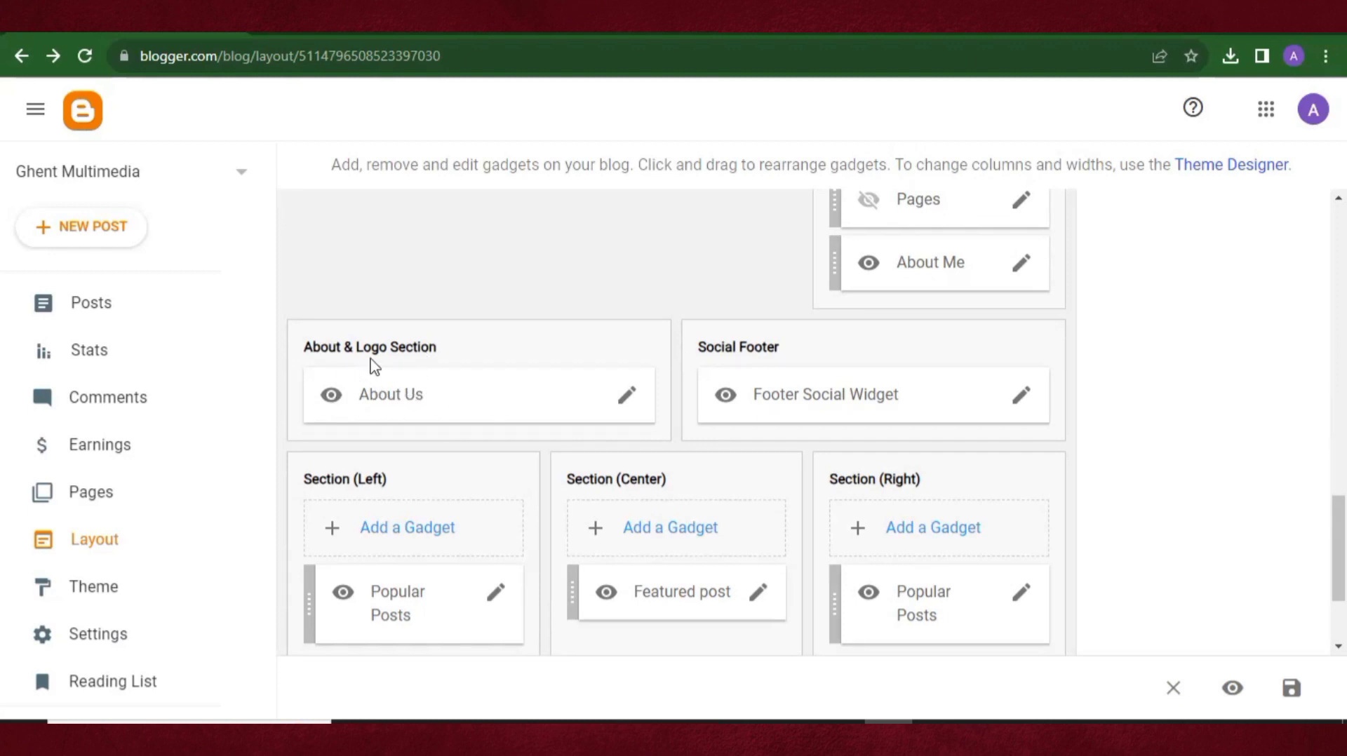
{"action": "left_click", "coordinate": [626, 400]}
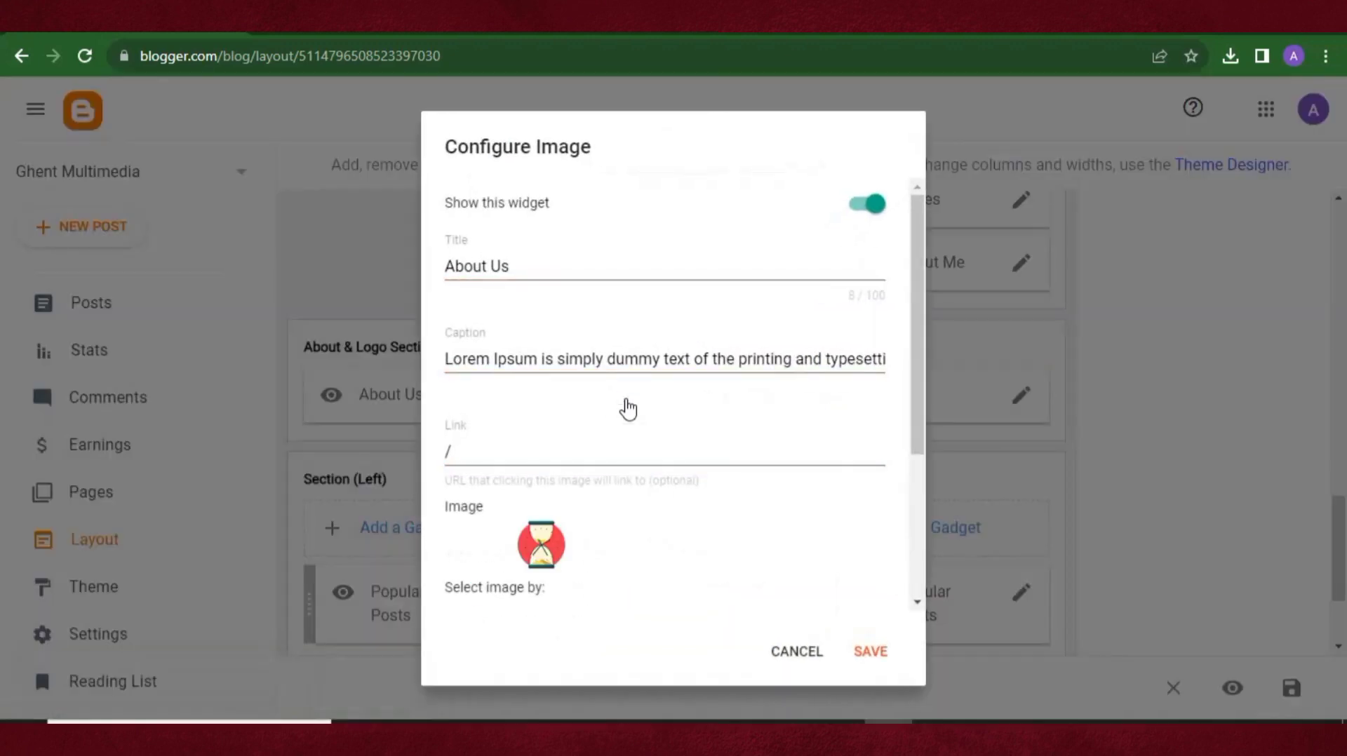
{"action": "scroll", "coordinate": [561, 435], "scroll_direction": "down", "scroll_amount": 3}
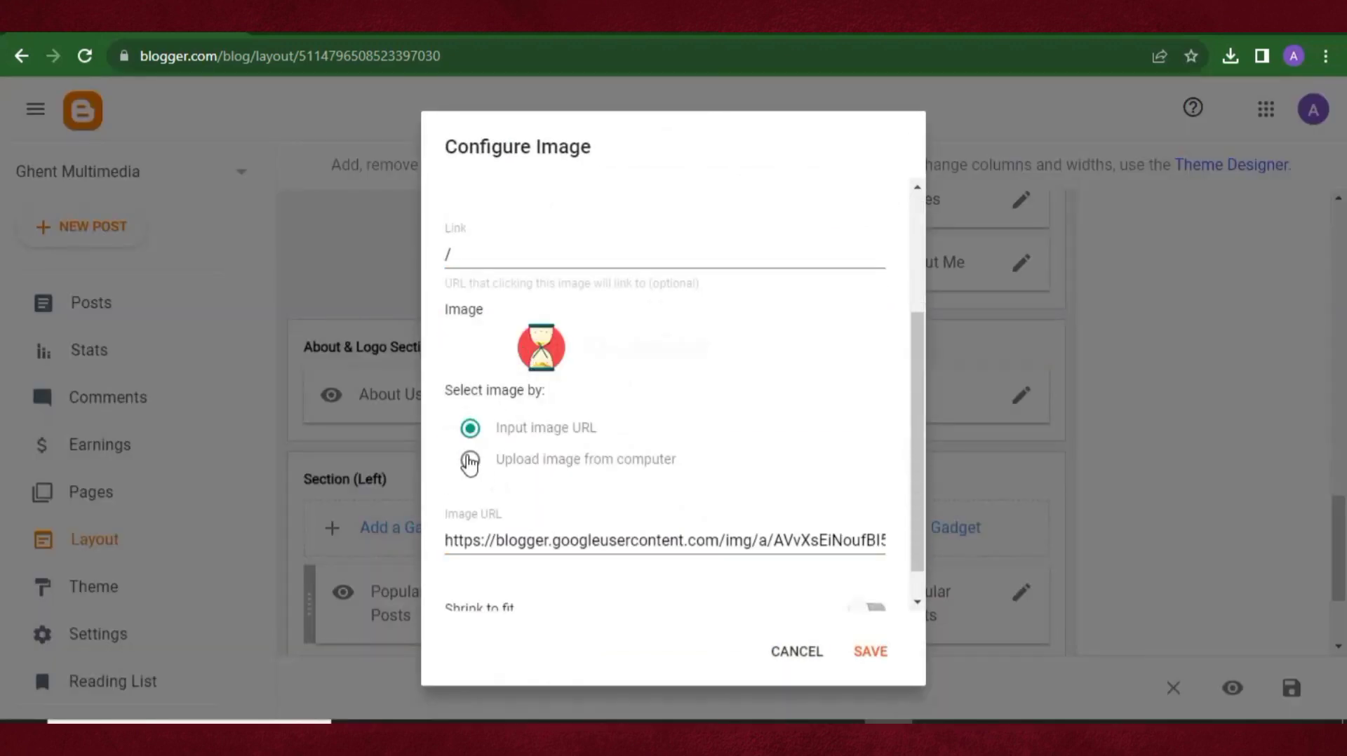
{"action": "left_click", "coordinate": [470, 463]}
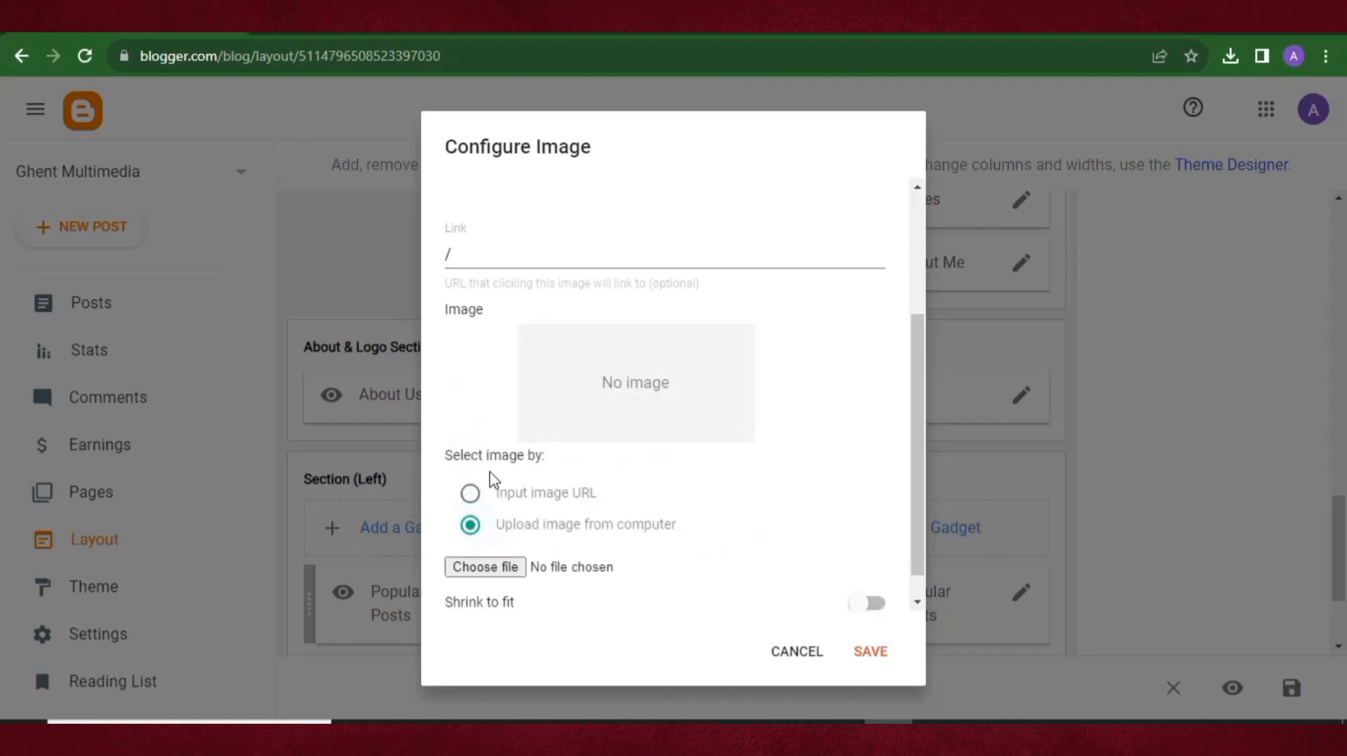
{"action": "scroll", "coordinate": [509, 572], "scroll_direction": "down", "scroll_amount": 1}
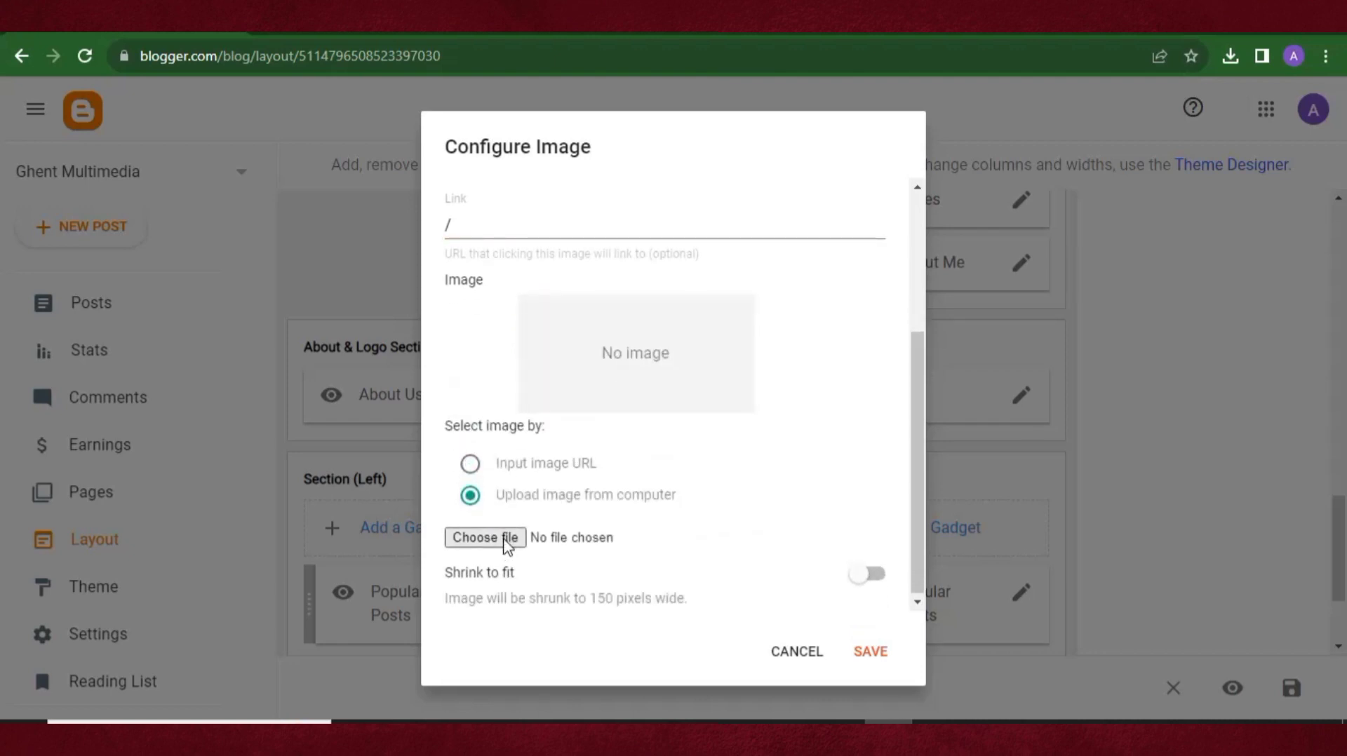
{"action": "left_click", "coordinate": [506, 542]}
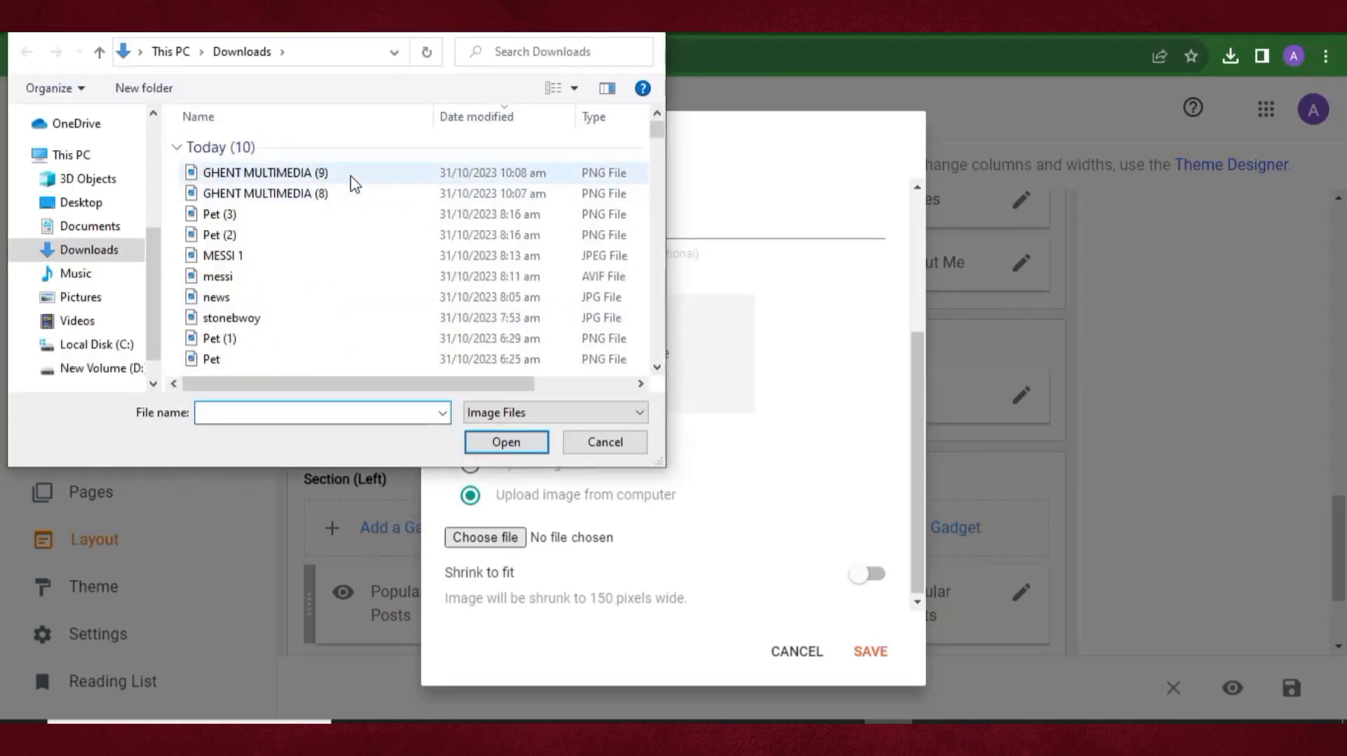
{"action": "double_click", "coordinate": [350, 176]}
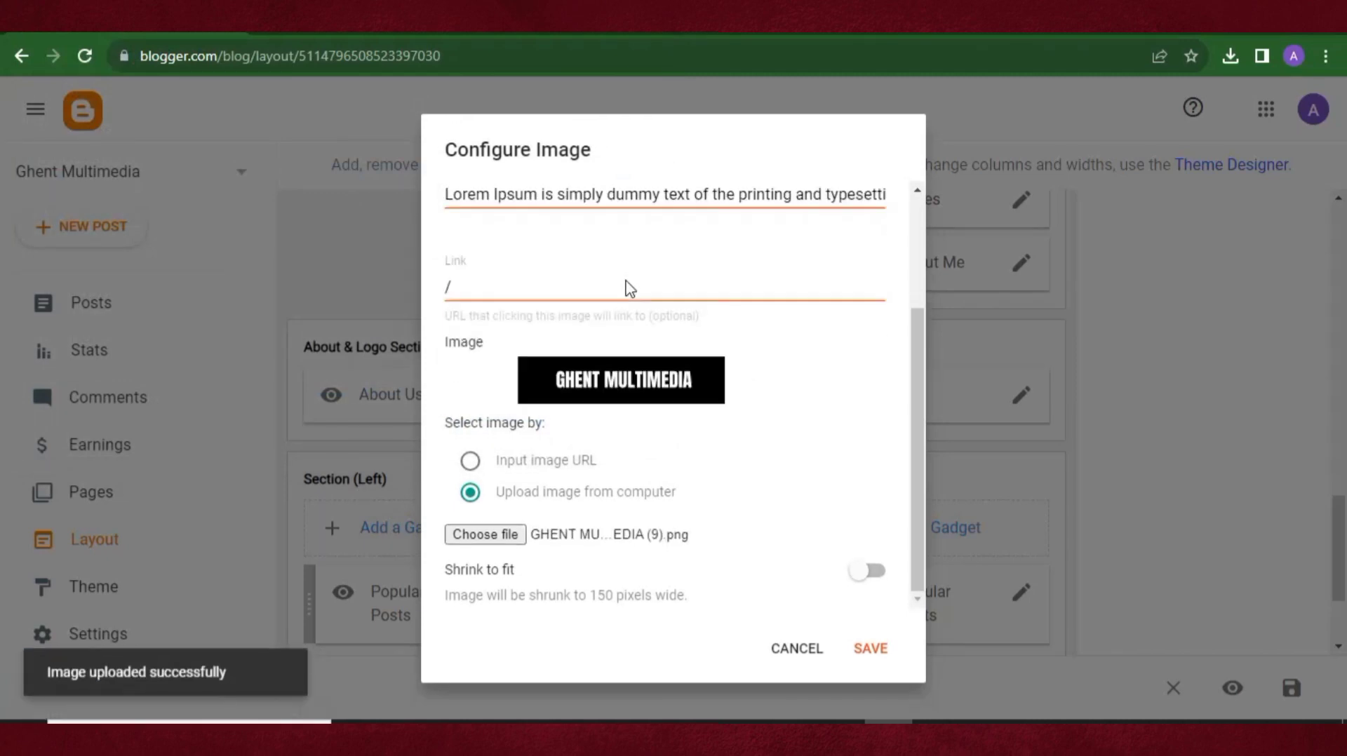
Switch to the live blog and examine the placeholder text beside the logo in its footer
{"action": "scroll", "coordinate": [527, 309], "scroll_direction": "up", "scroll_amount": 3}
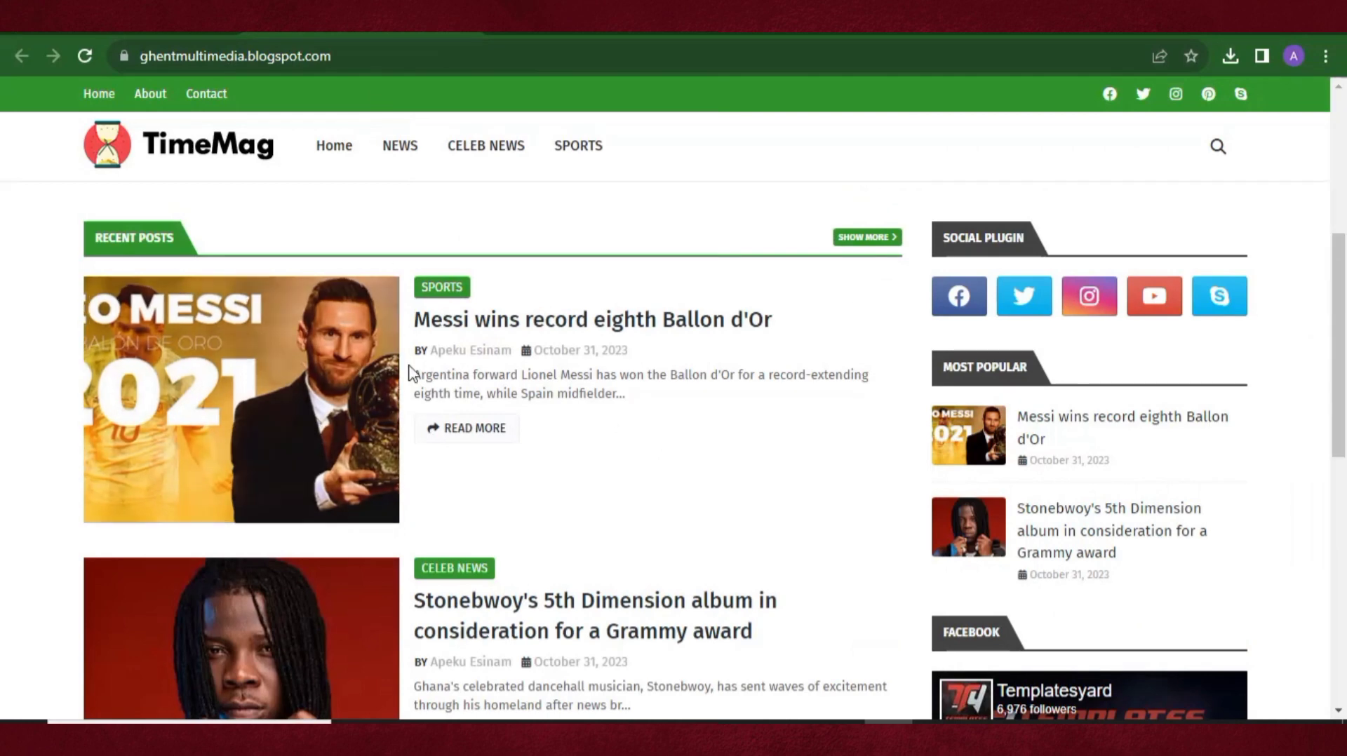
{"action": "scroll", "coordinate": [376, 375], "scroll_direction": "down", "scroll_amount": 10}
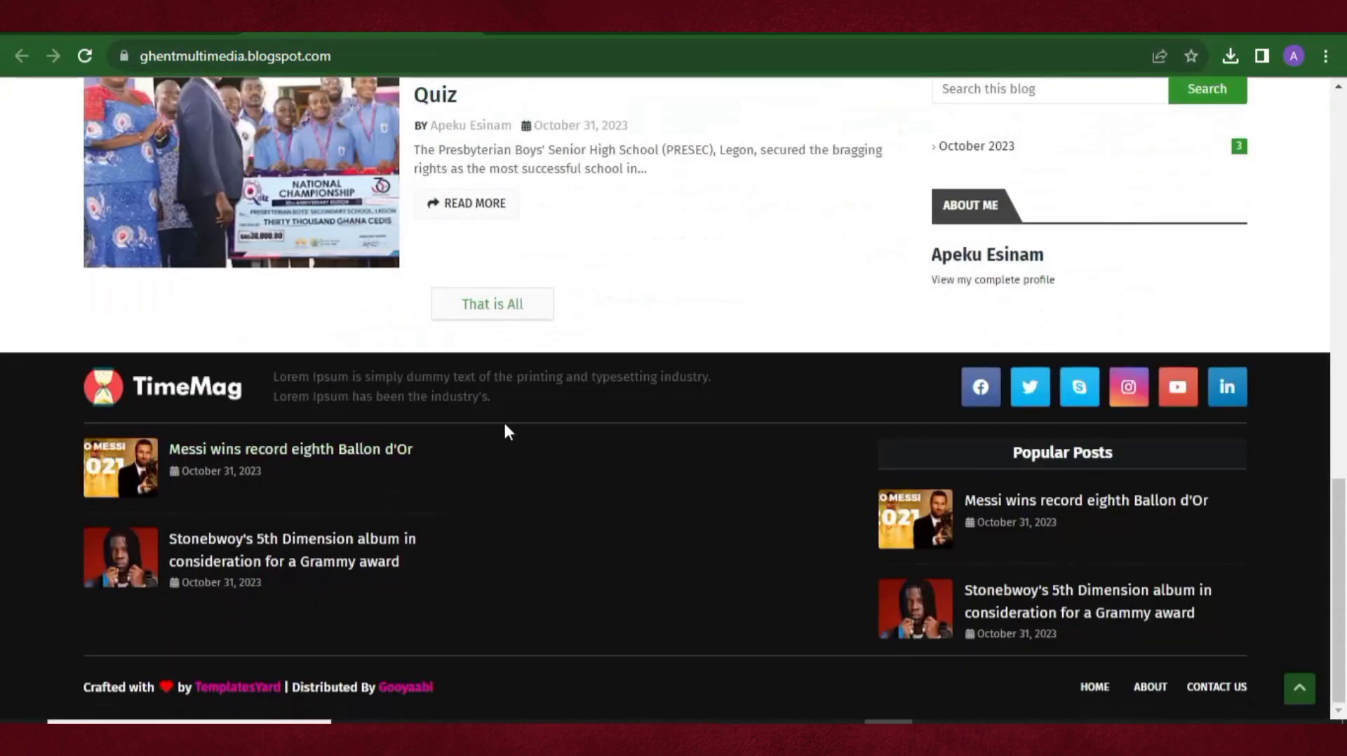
{"action": "left_click_drag", "start_coordinate": [494, 396], "coordinate": [273, 377]}
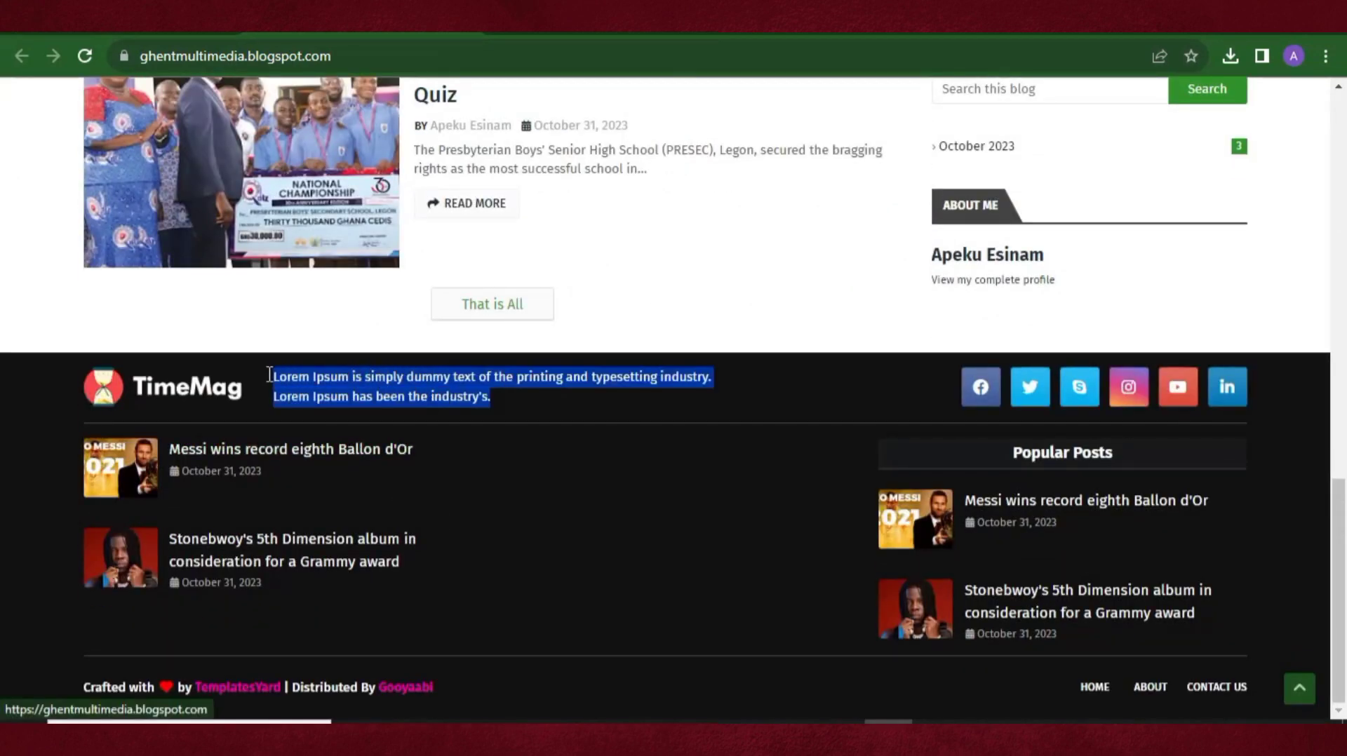
{"action": "left_click", "coordinate": [383, 390]}
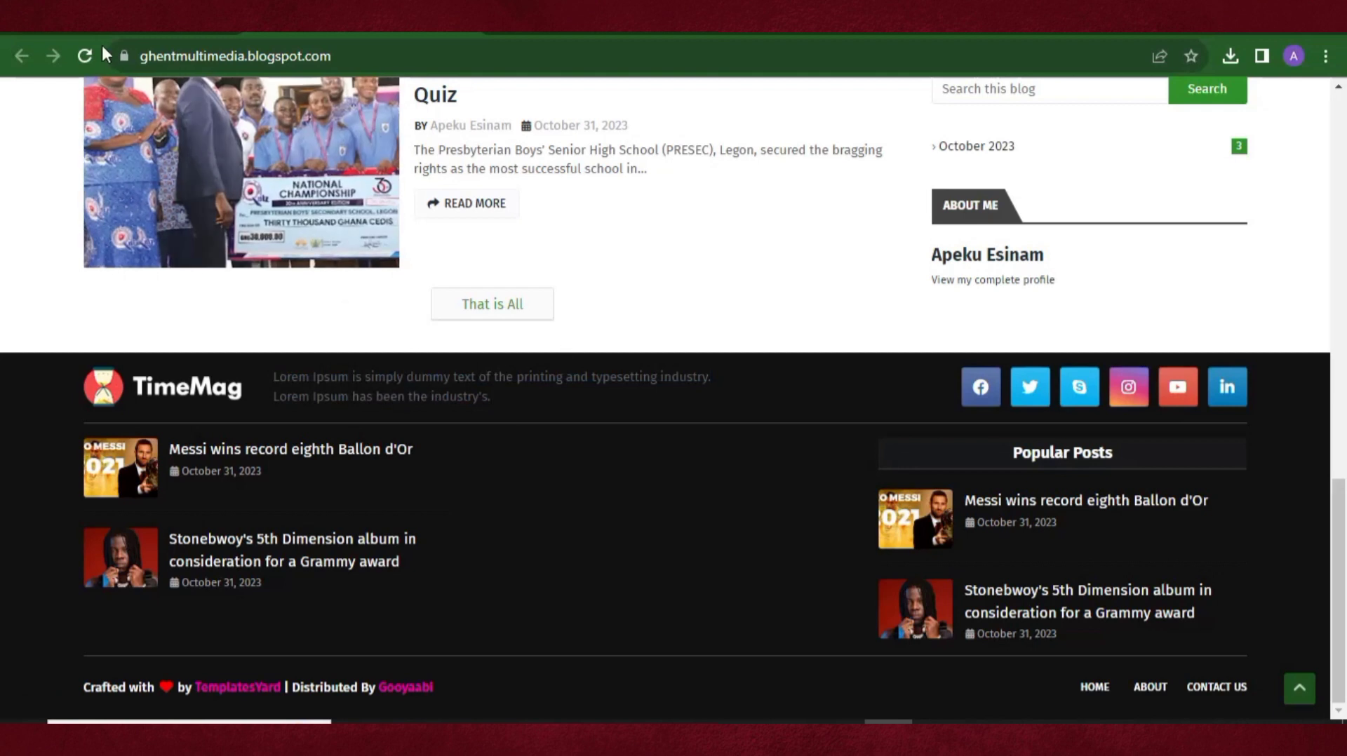
Back in Blogger's layout, clear the About Us gadget's Lorem Ipsum caption, and save both the gadget and the layout
{"action": "key", "text": "ctrl+Tab"}
{"action": "left_click_drag", "start_coordinate": [444, 370], "coordinate": [944, 390]}
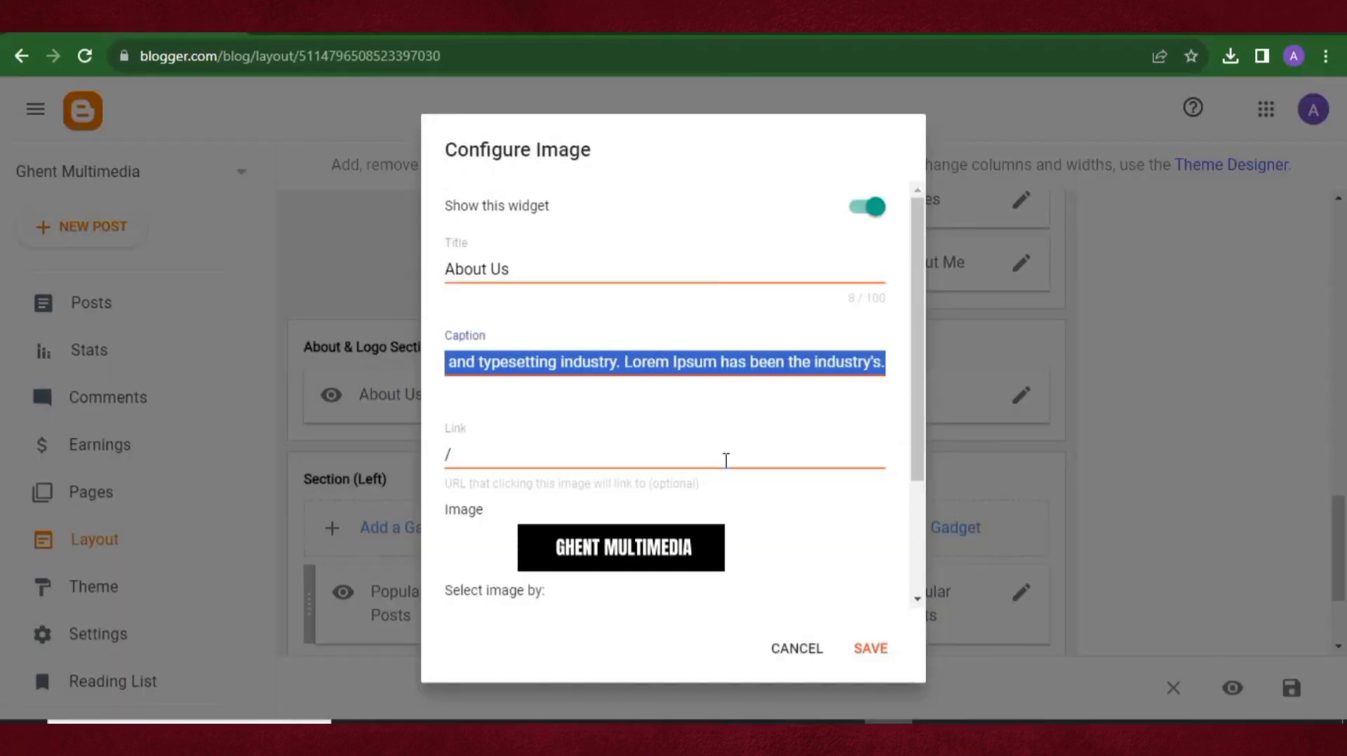
{"action": "key", "text": "BackSpace"}
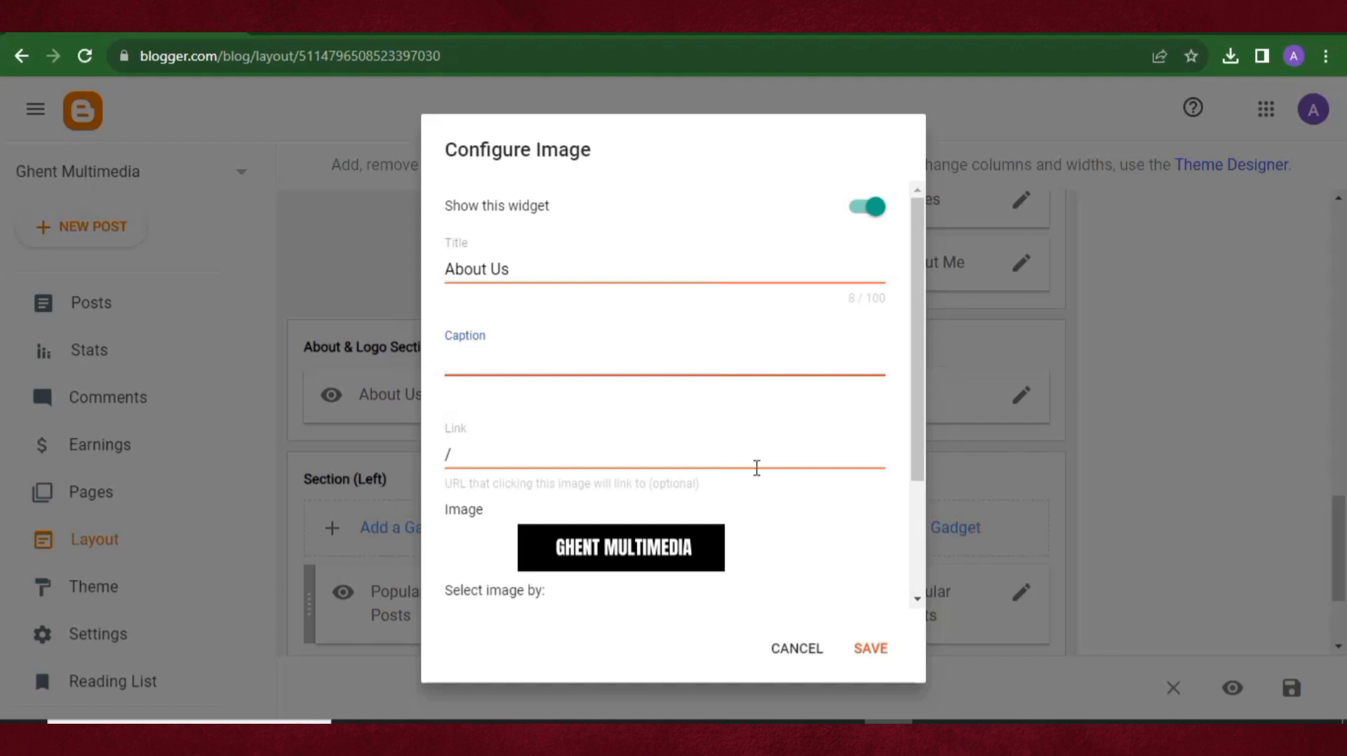
{"action": "left_click", "coordinate": [877, 648]}
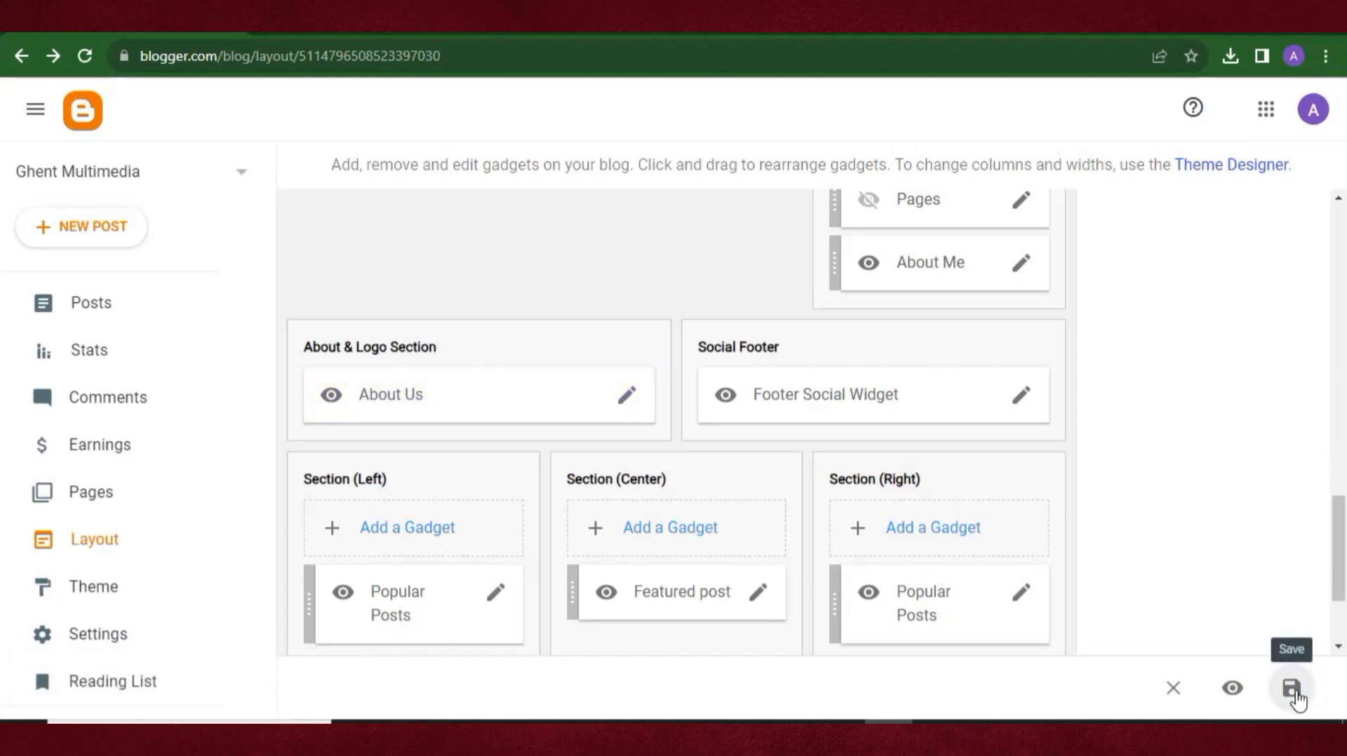
{"action": "left_click", "coordinate": [1291, 690]}
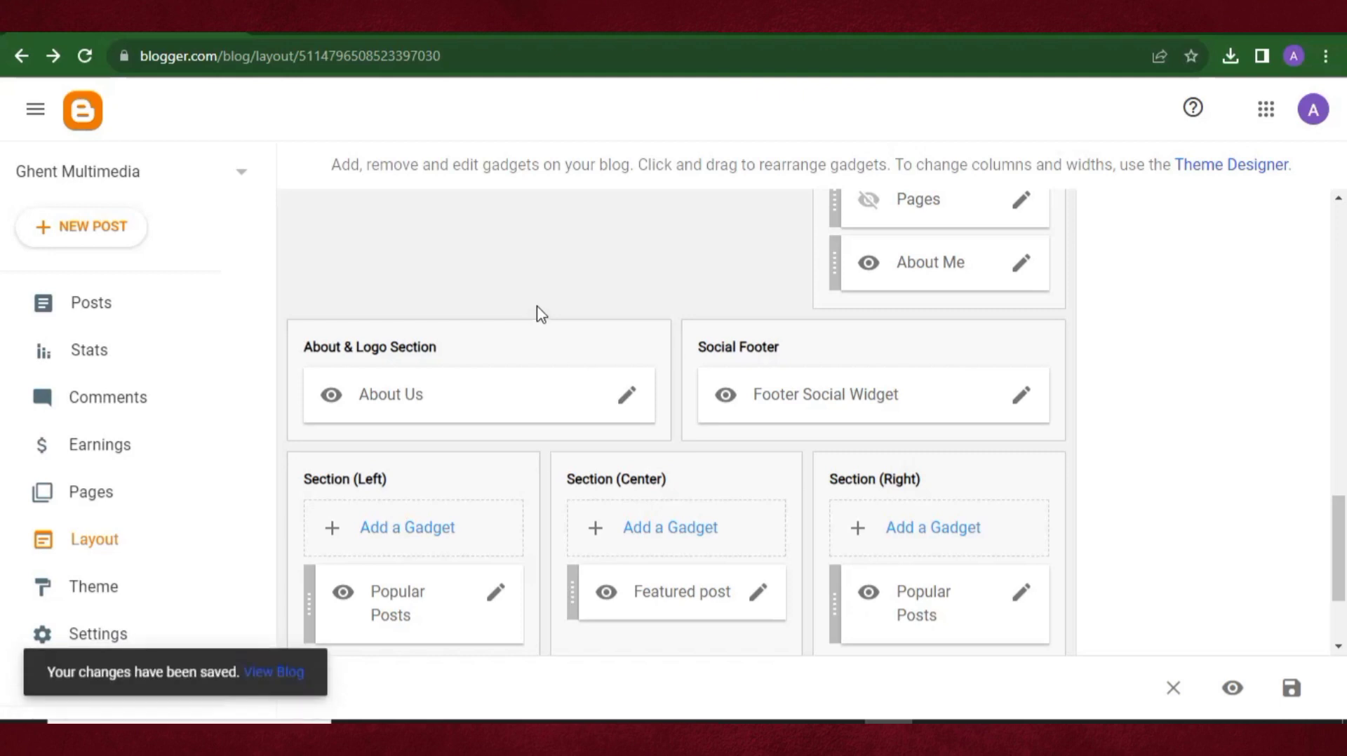
Switch to the live blog, reload it, and examine the header and footer logos, the posts and the sidebar sections
{"action": "key", "text": "ctrl+Tab"}
{"action": "left_click", "coordinate": [85, 56]}
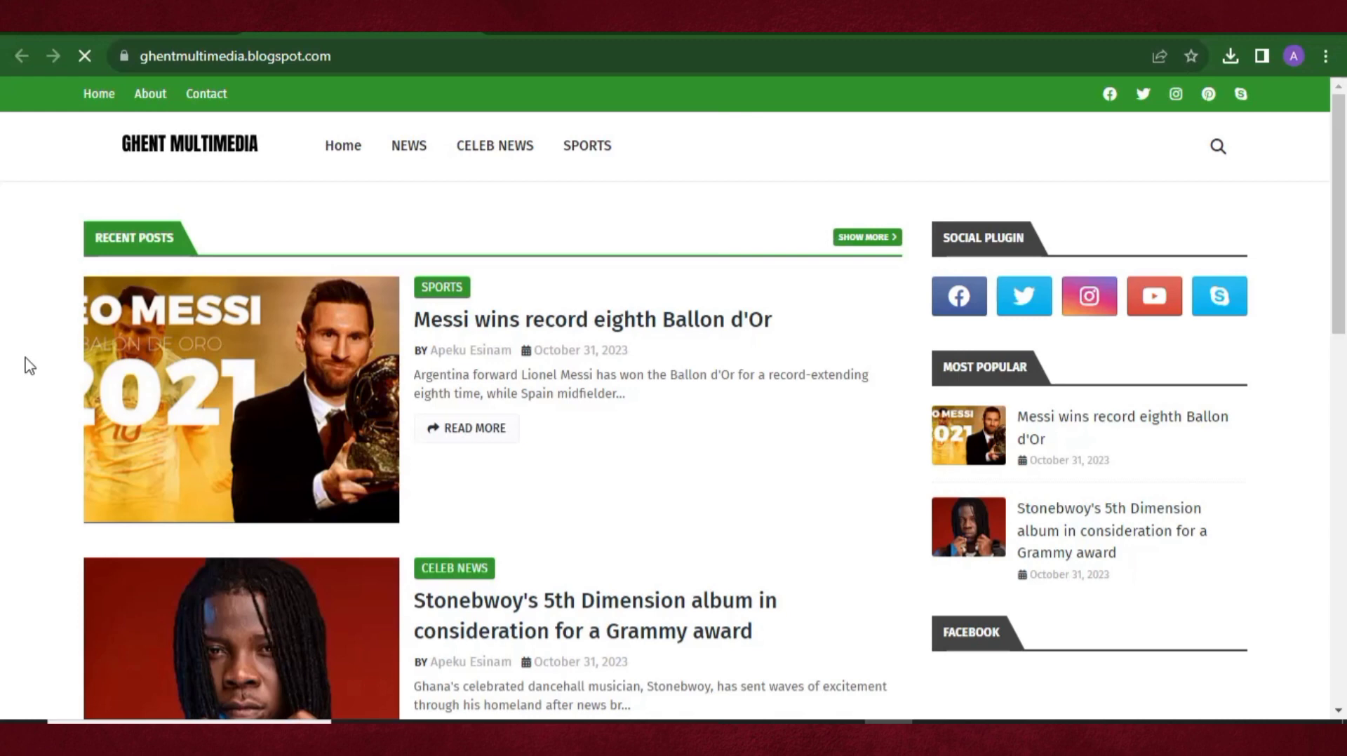
{"action": "scroll", "coordinate": [29, 365], "scroll_direction": "down", "scroll_amount": 10}
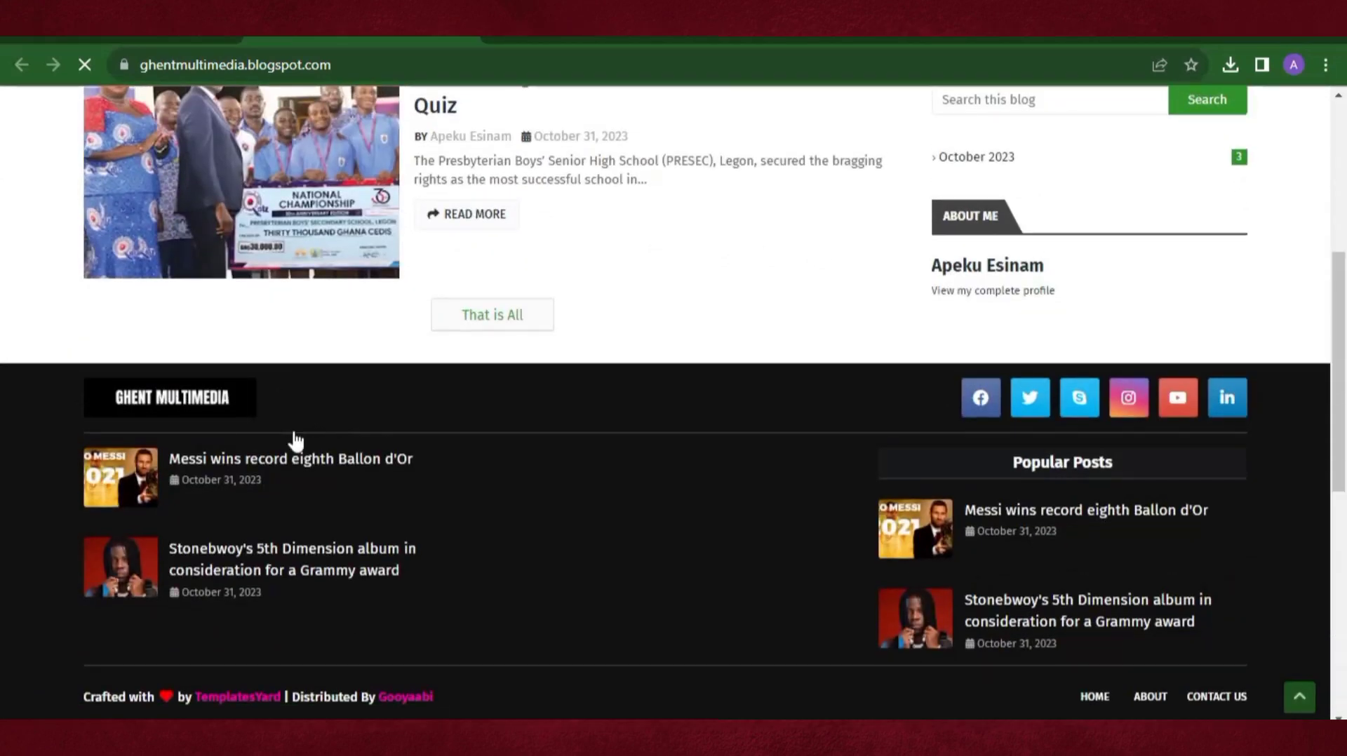
{"action": "scroll", "coordinate": [294, 437], "scroll_direction": "up", "scroll_amount": 10}
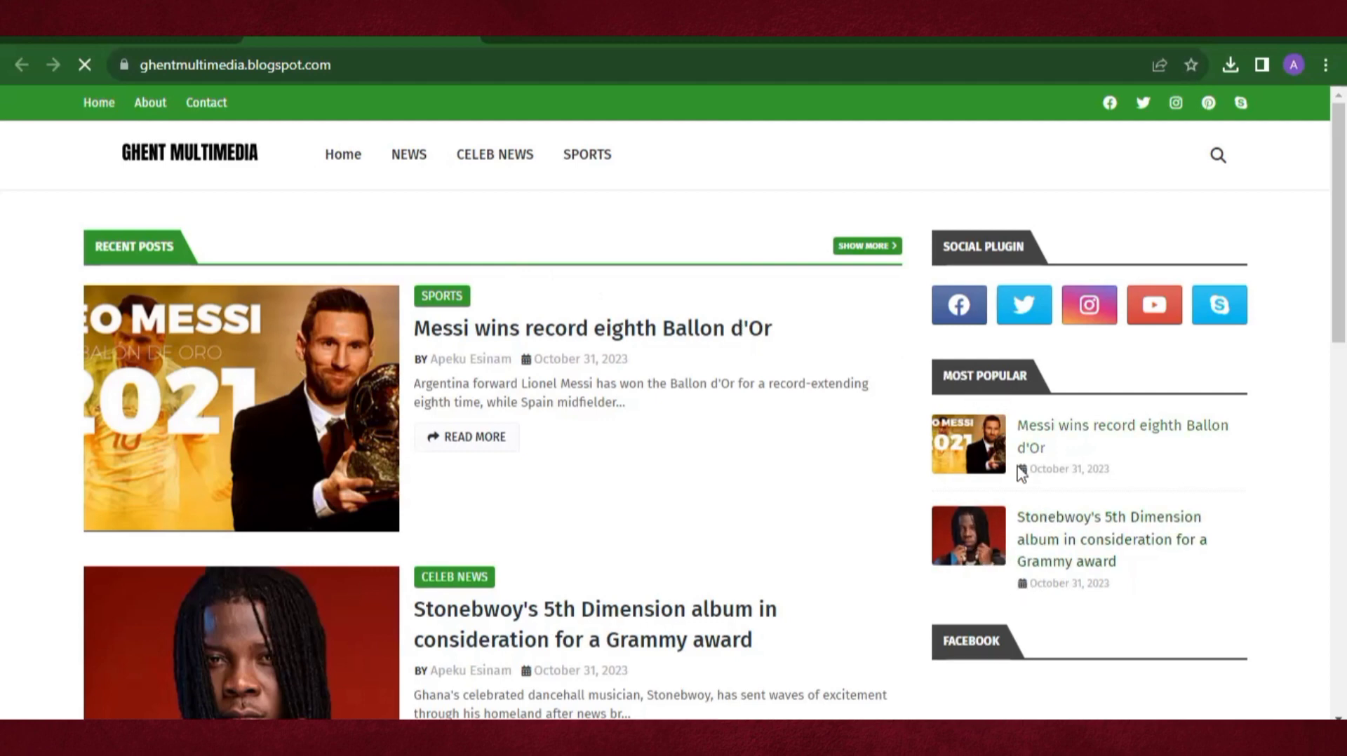
{"action": "scroll", "coordinate": [1022, 474], "scroll_direction": "down", "scroll_amount": 3}
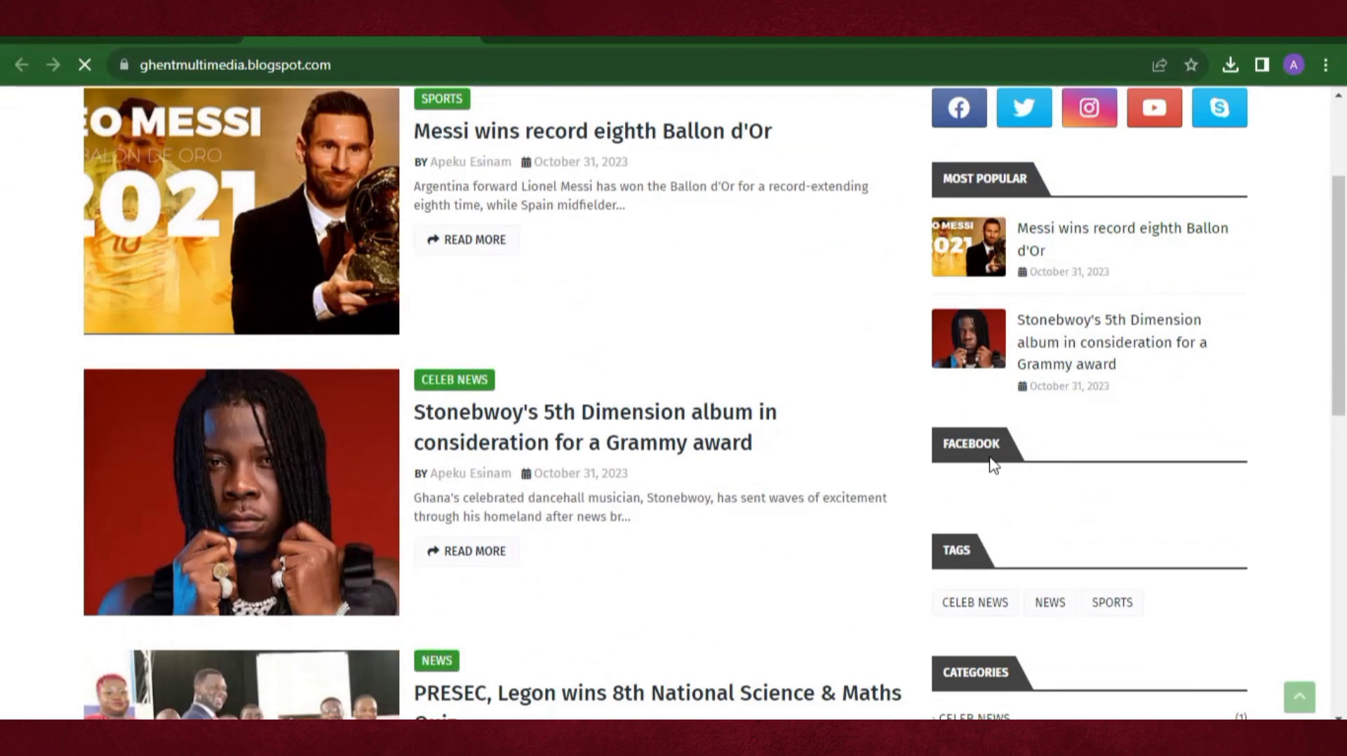
{"action": "scroll", "coordinate": [983, 511], "scroll_direction": "down", "scroll_amount": 2}
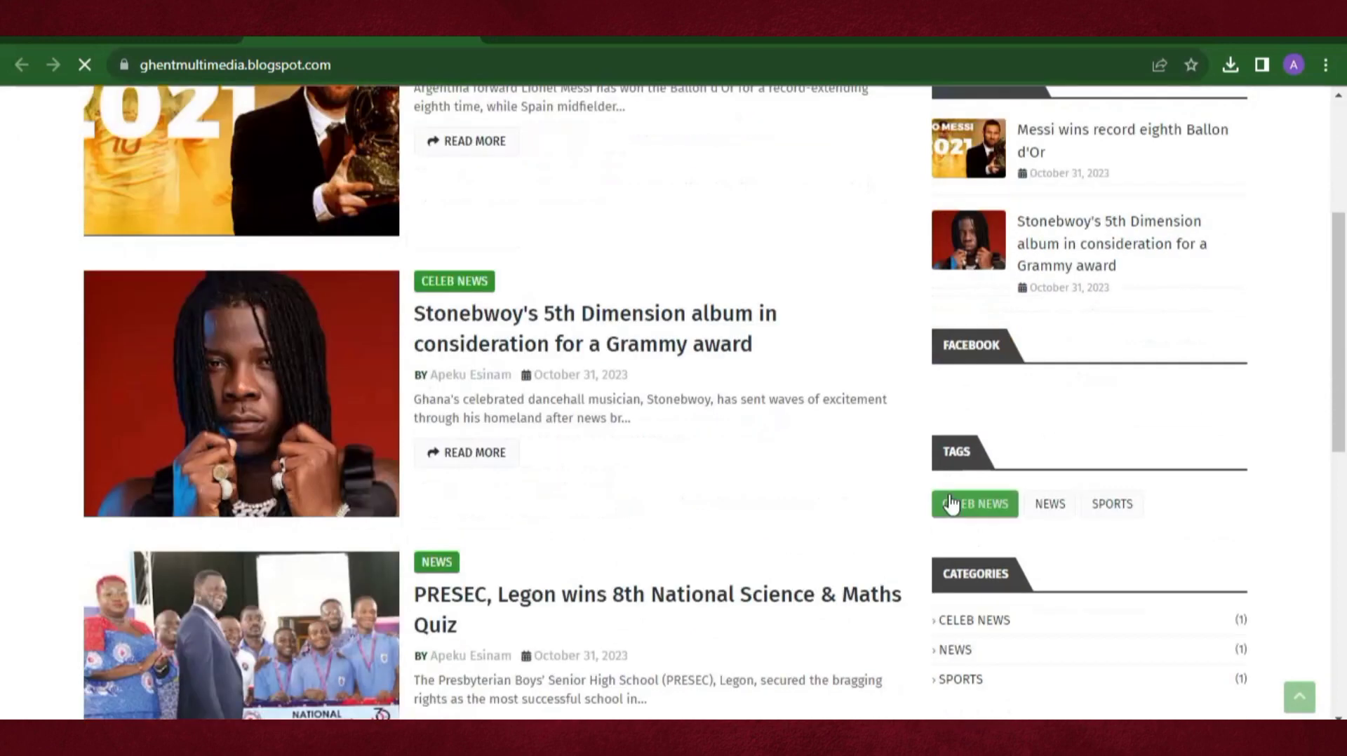
{"action": "scroll", "coordinate": [941, 517], "scroll_direction": "down", "scroll_amount": 5}
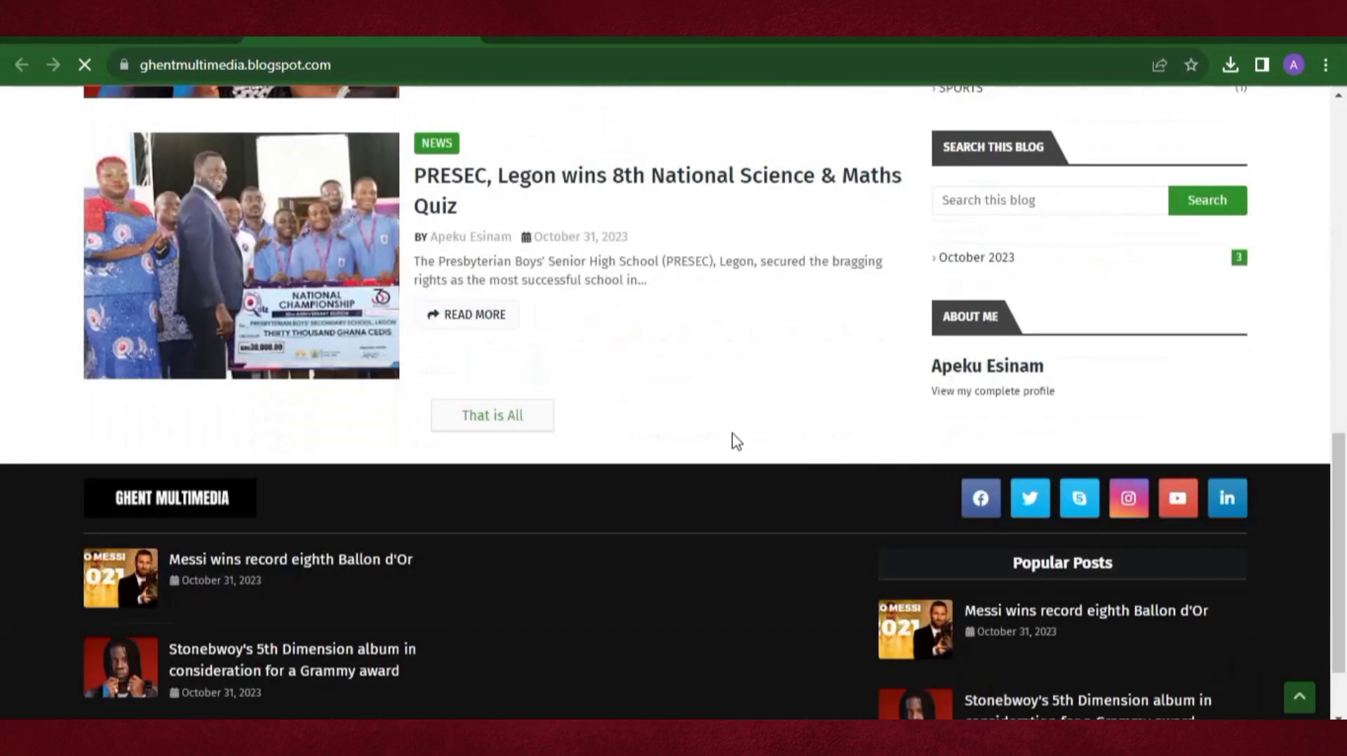
{"action": "scroll", "coordinate": [228, 415], "scroll_direction": "up", "scroll_amount": 7}
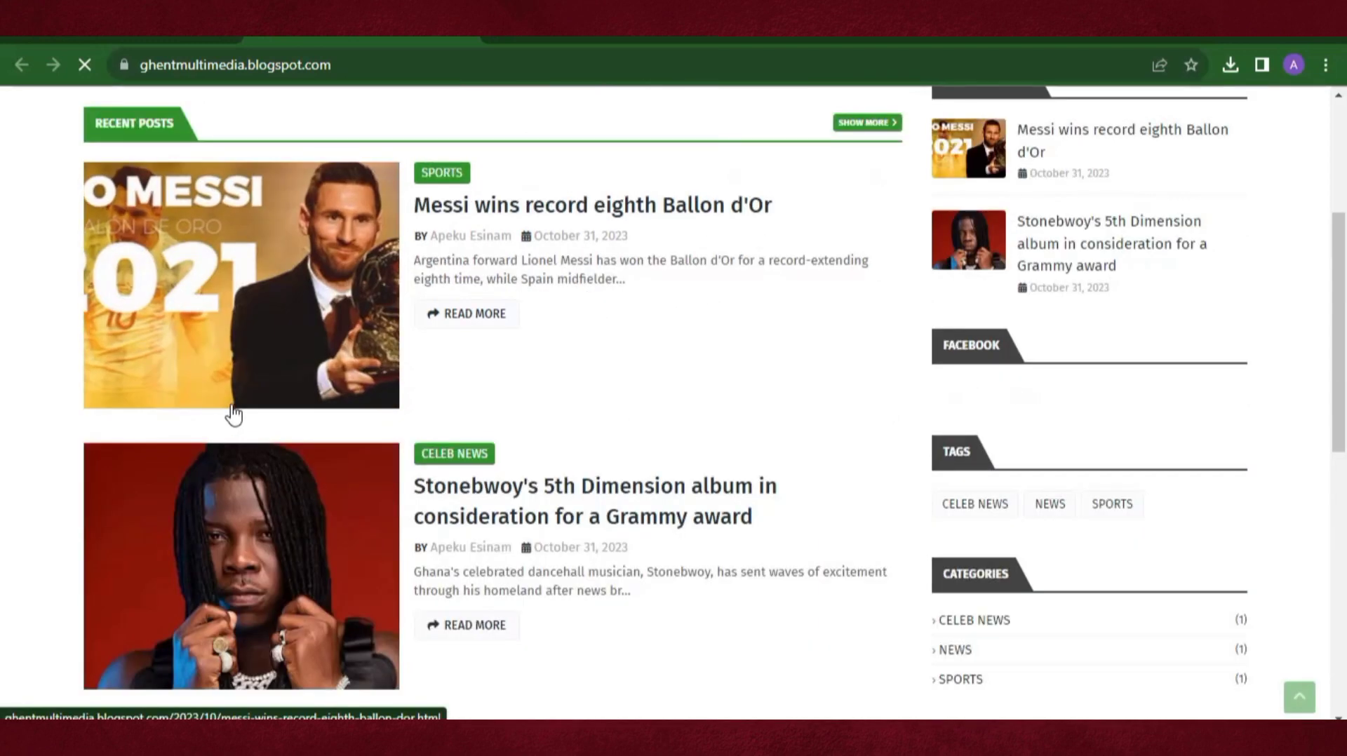
{"action": "scroll", "coordinate": [325, 437], "scroll_direction": "up", "scroll_amount": 2}
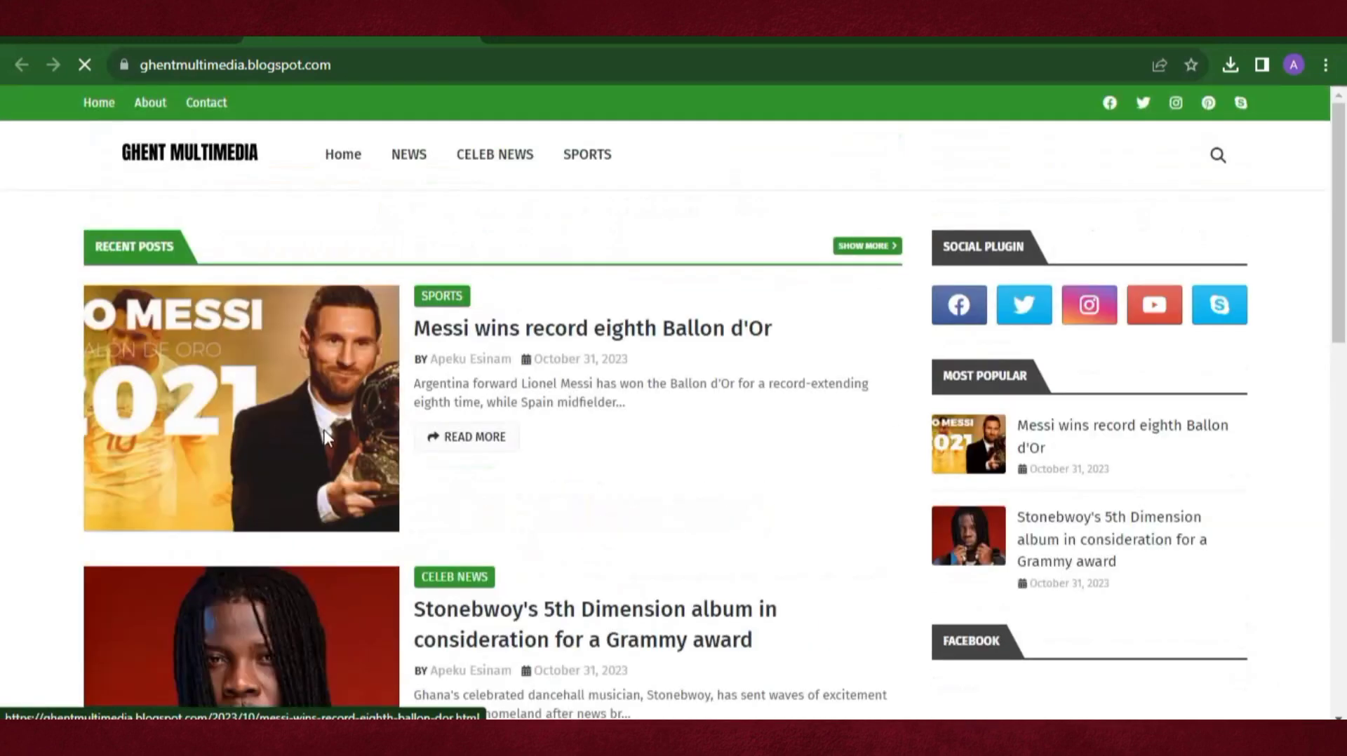